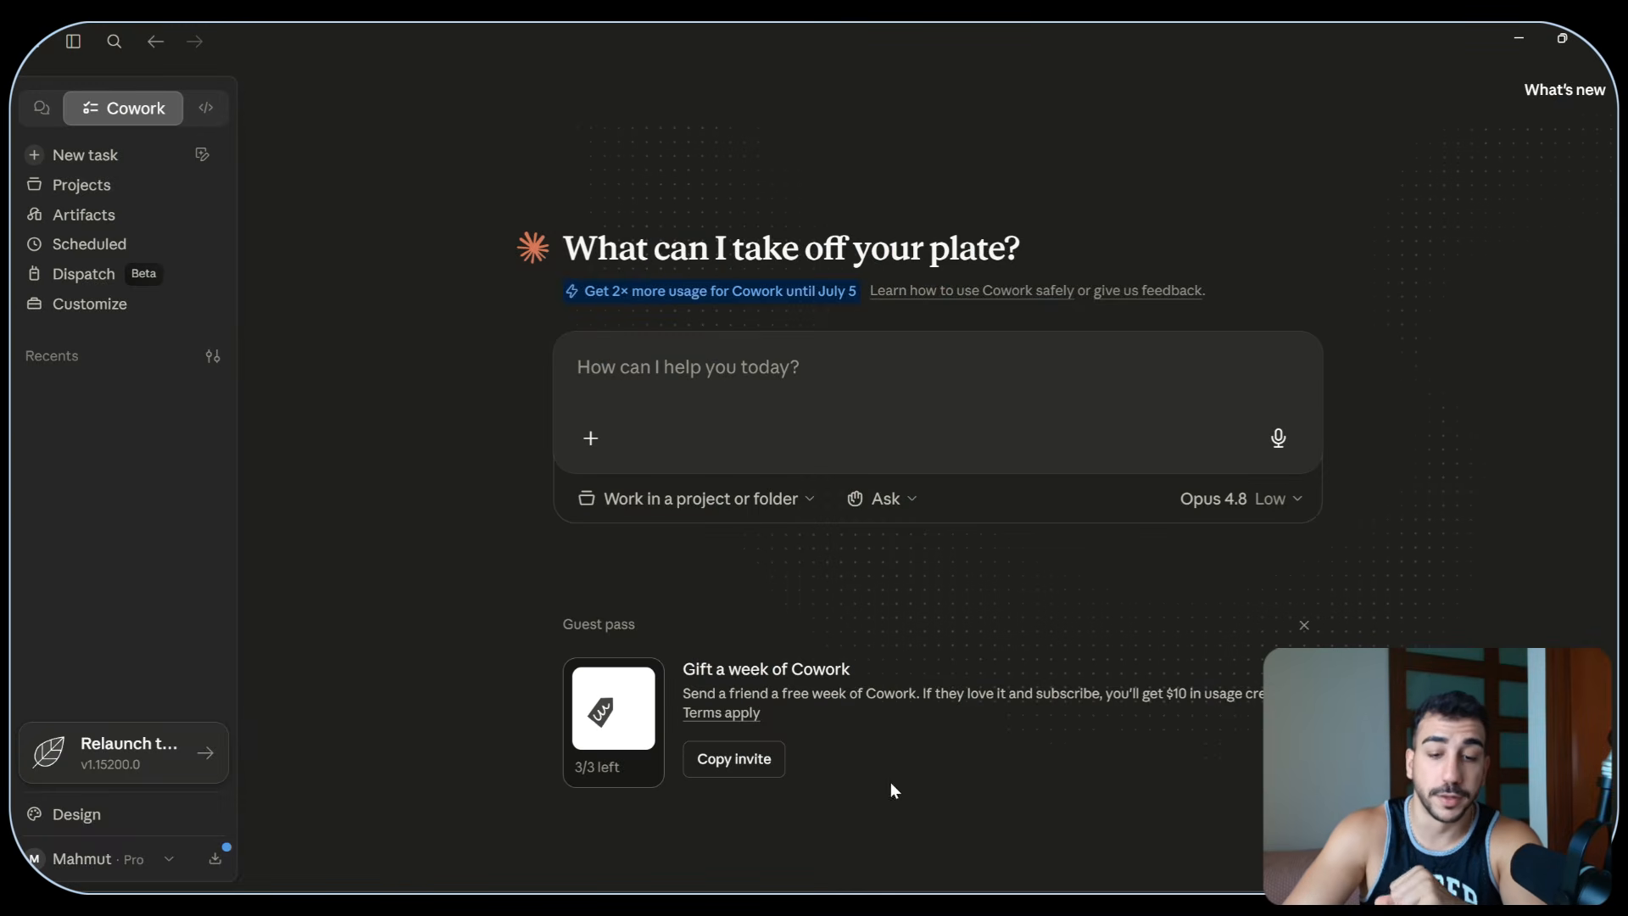
- Select short-form-video-builder.skill in the Zac D Films folder in File Explorer, and open the Skills list in Claude's customization settings
key("alt+Tab")
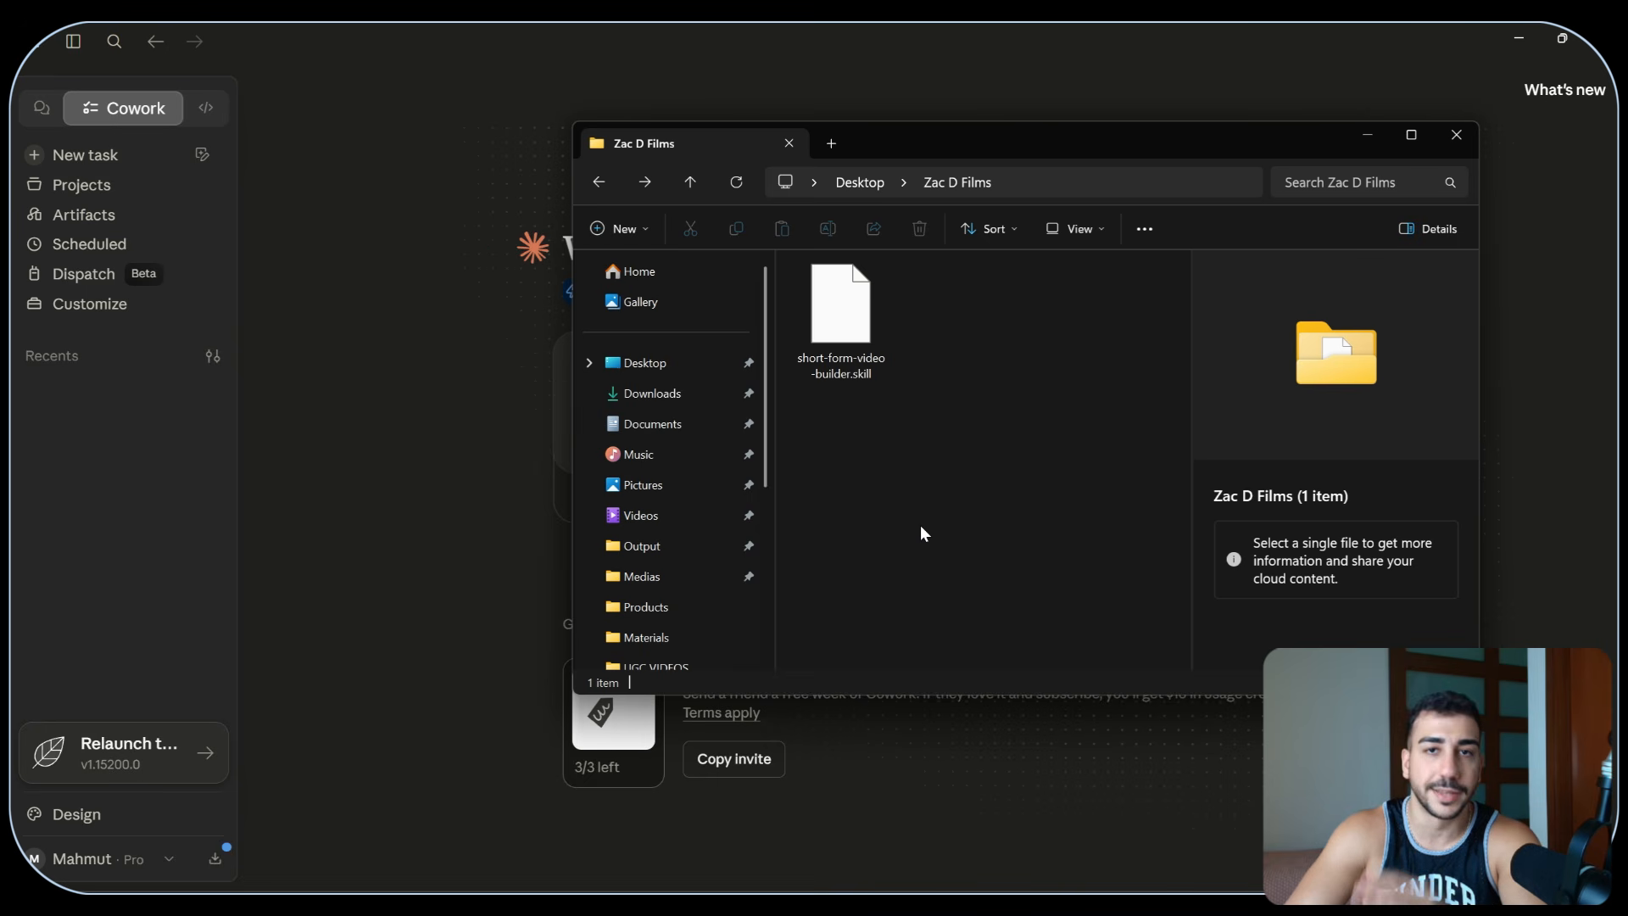
left_click(831, 356)
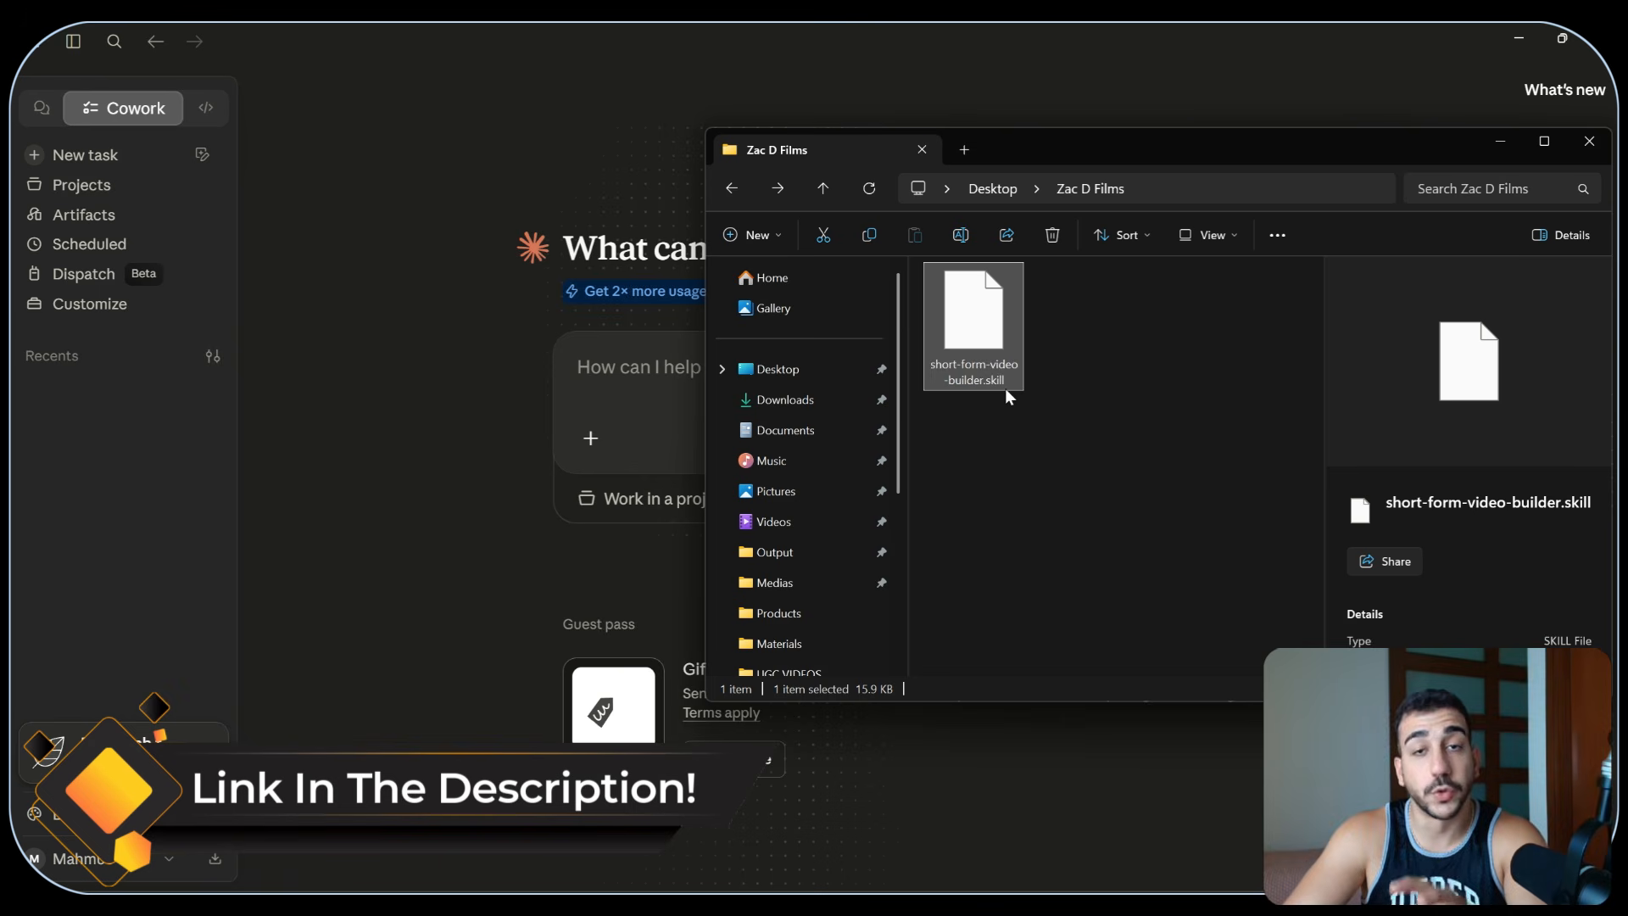
left_click(90, 305)
left_click(90, 305)
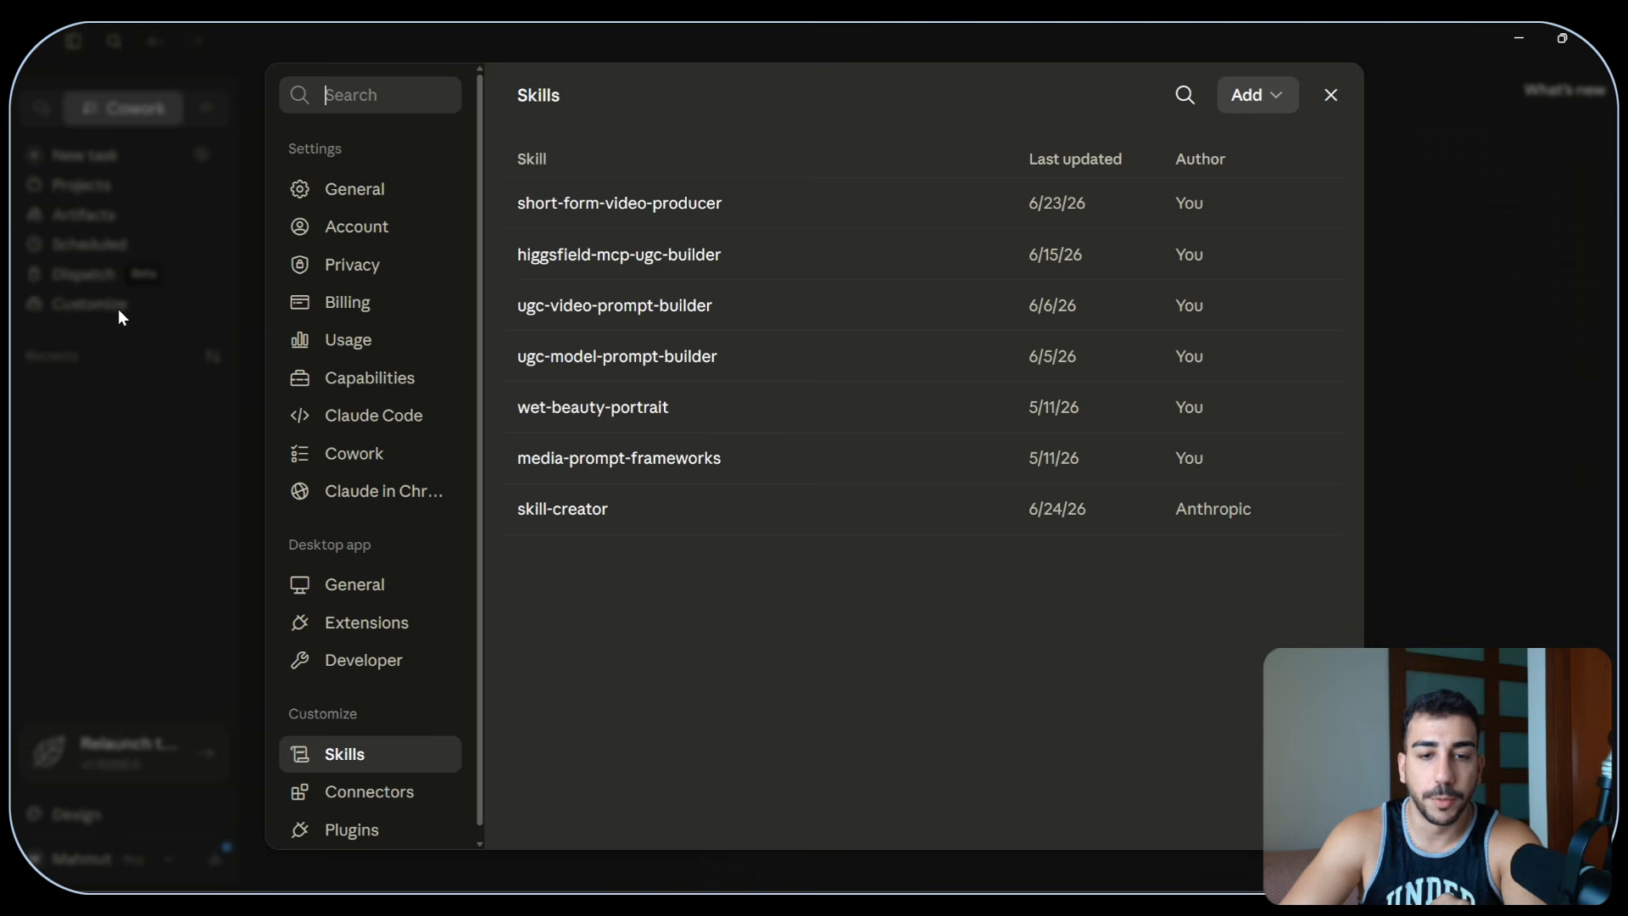
scroll(353, 741, "down", 1)
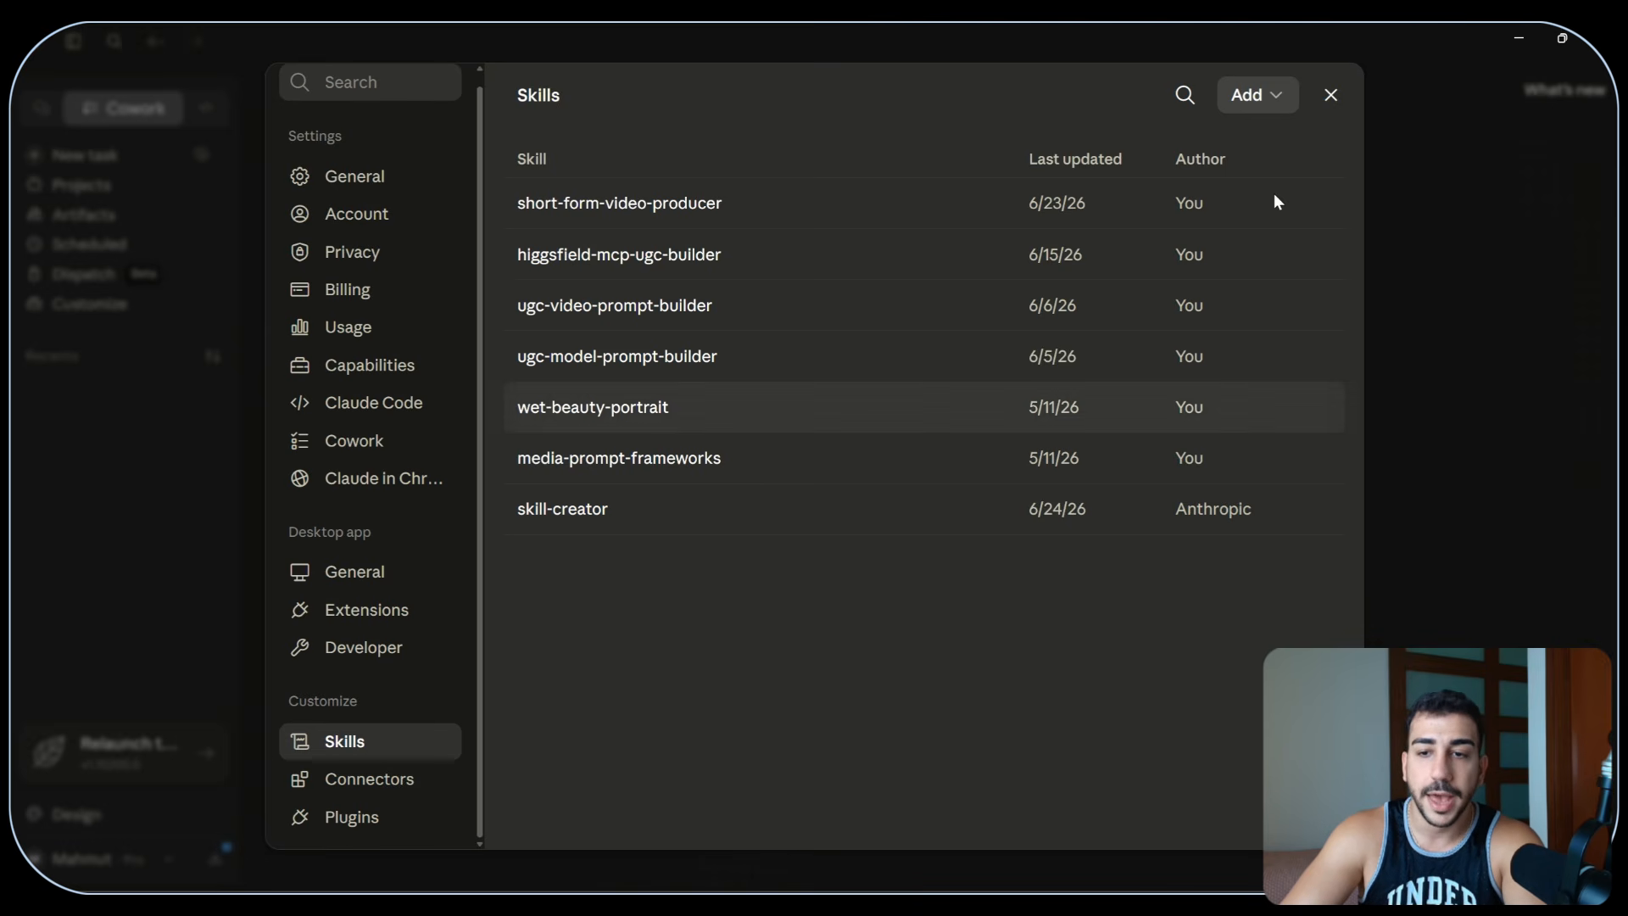
- Upload short-form-video-builder.skill from the Zac D Films folder as a new skill
left_click(1281, 97)
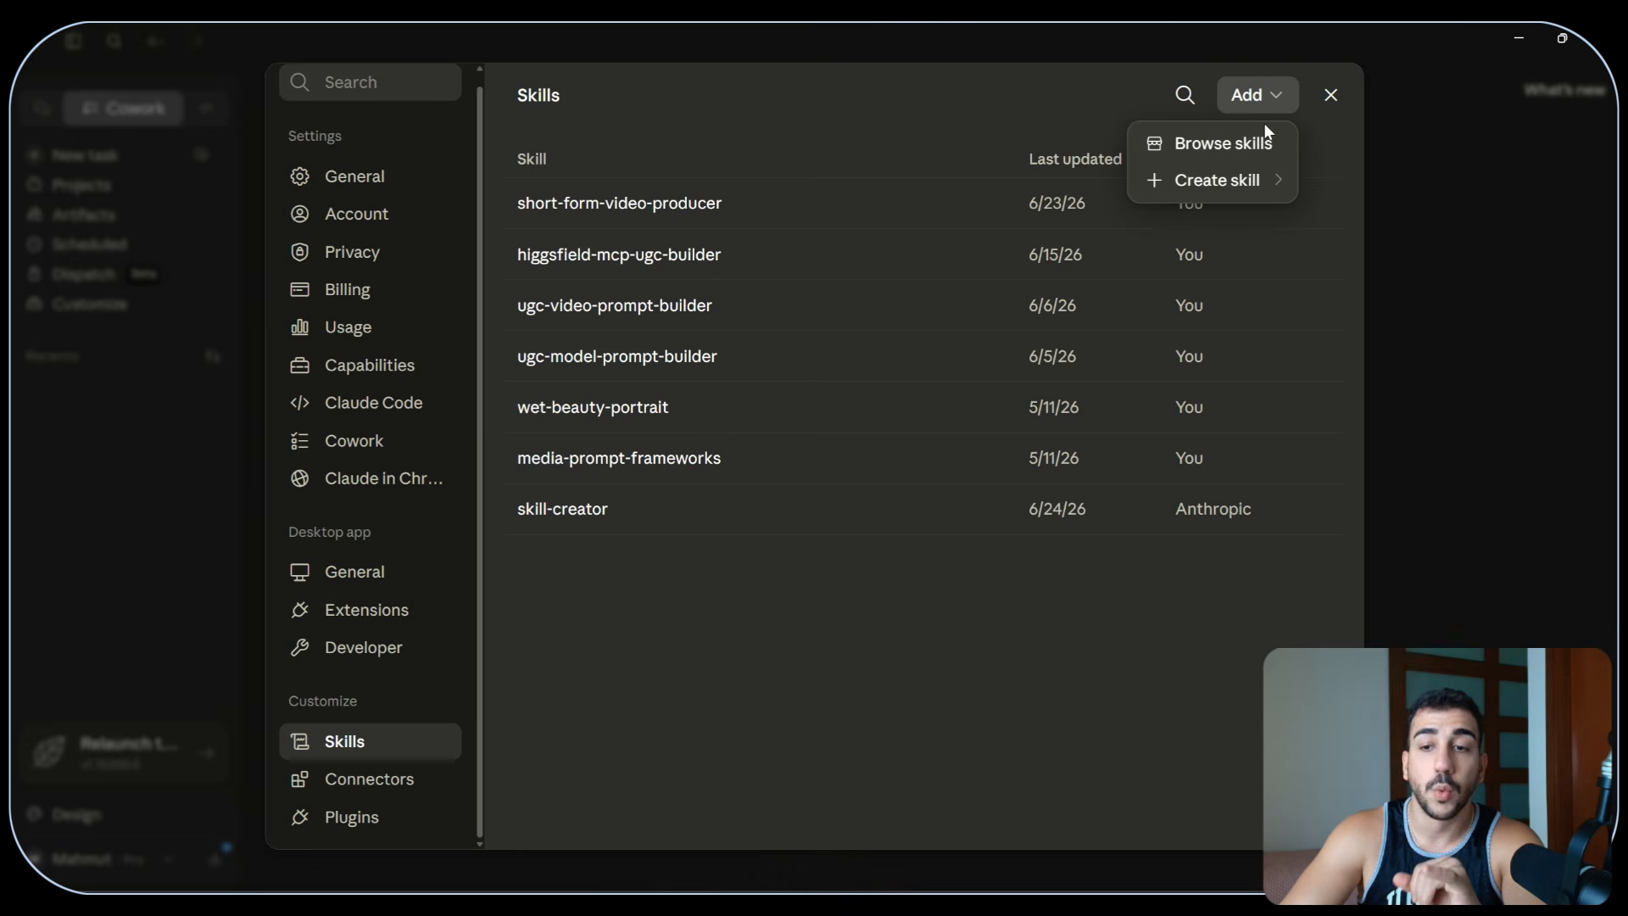
mouse_move(1259, 173)
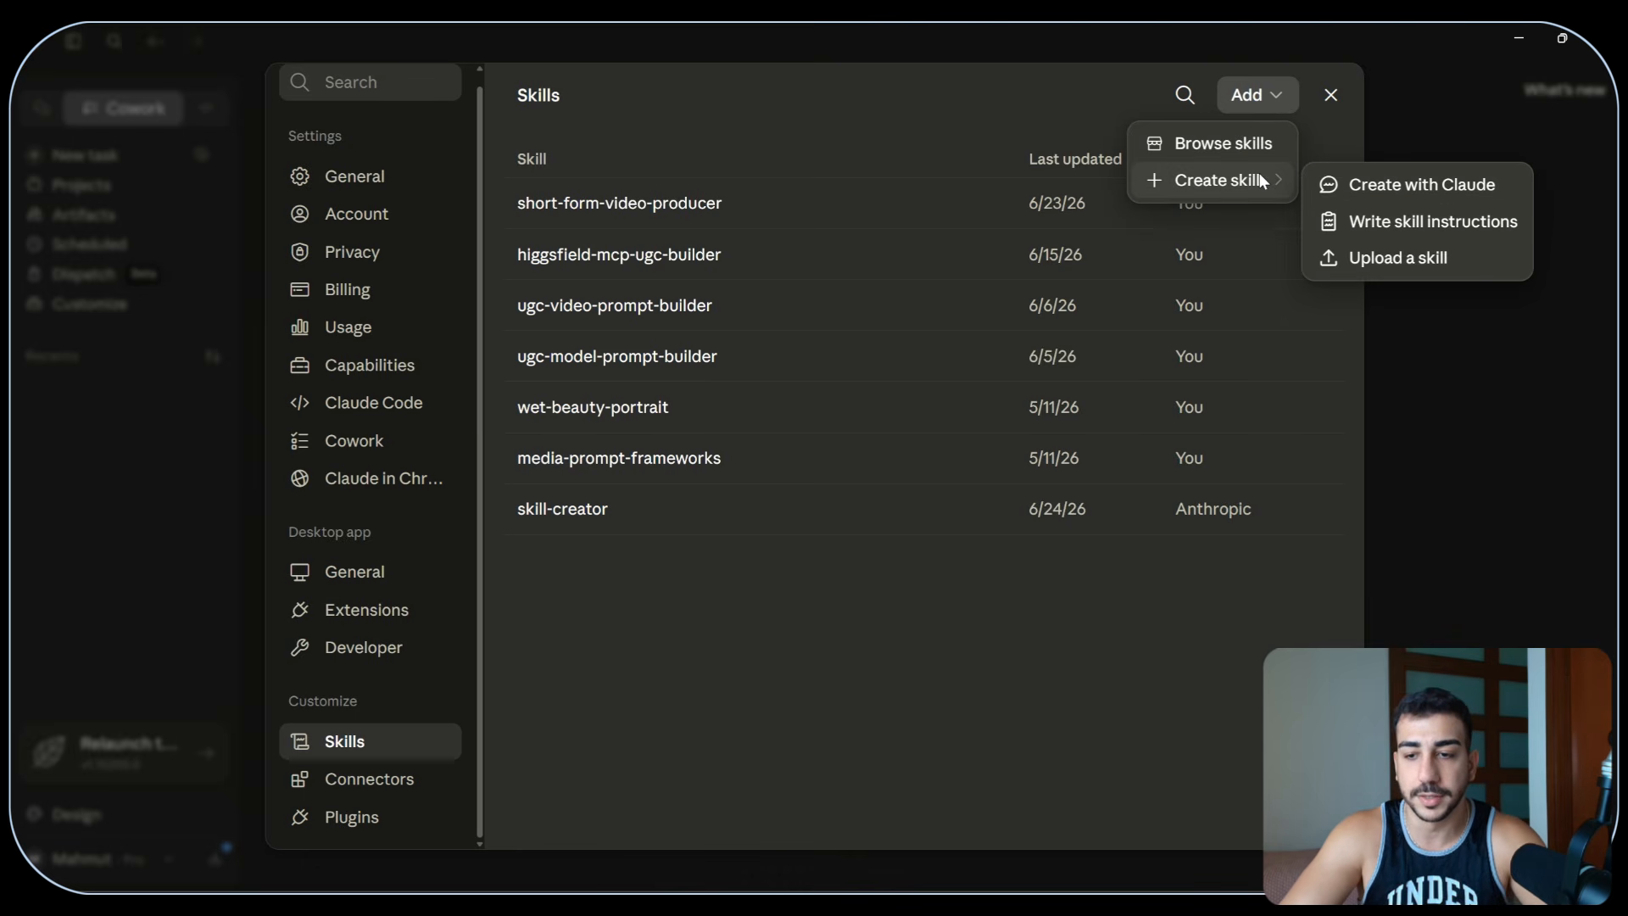
left_click(1367, 262)
left_click(814, 416)
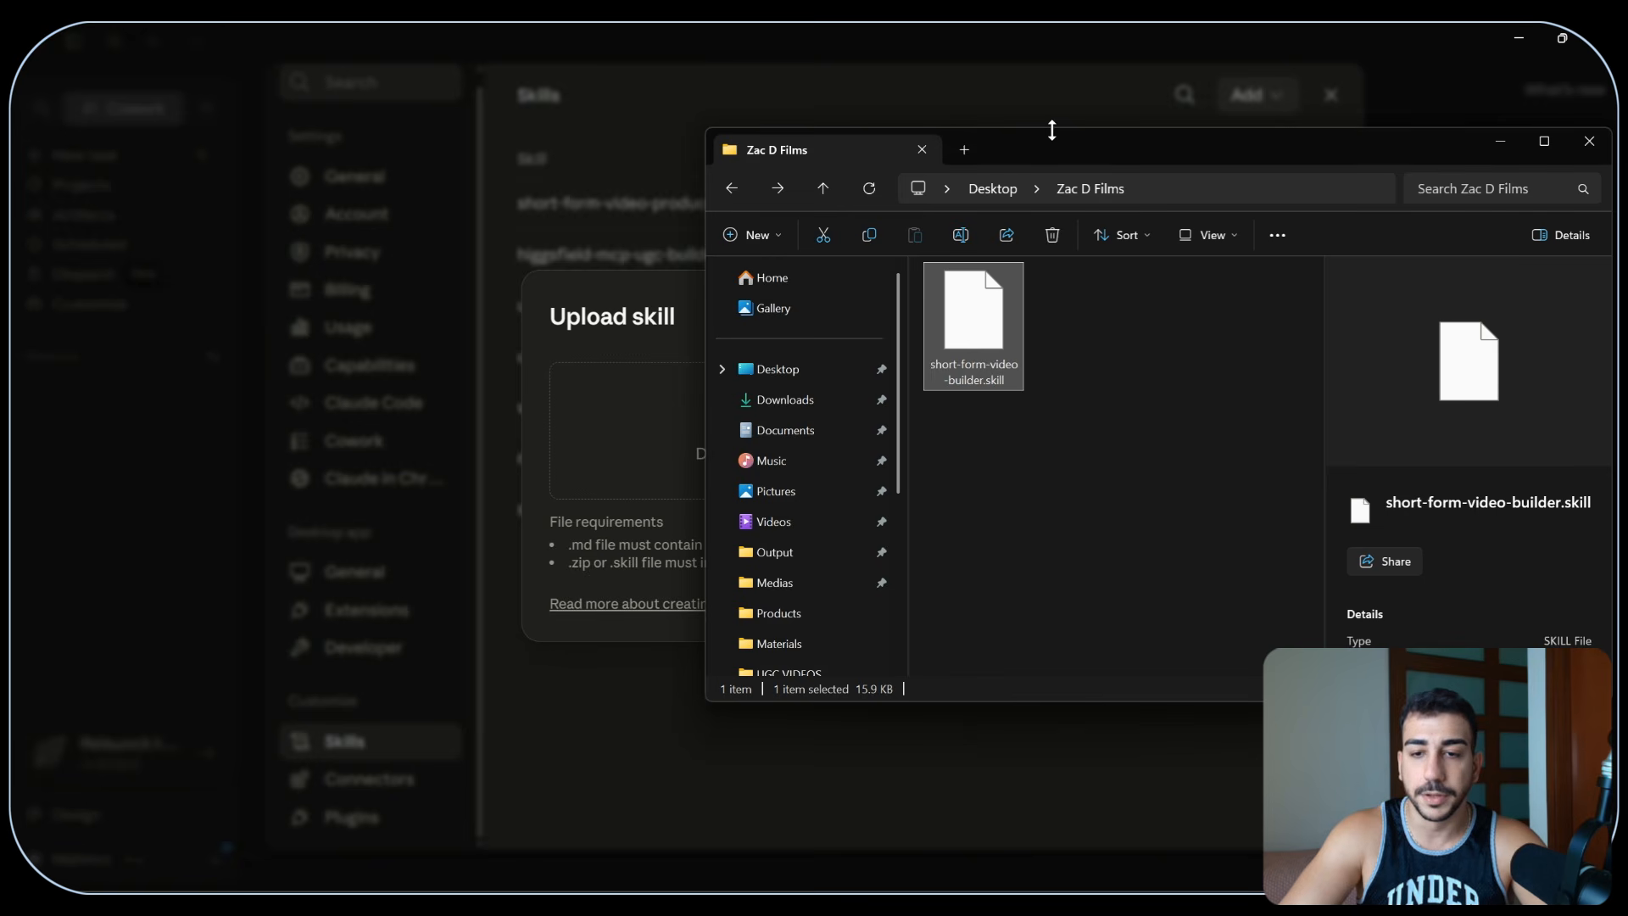
left_click_drag(1141, 151, 1341, 151)
left_click_drag(1175, 323, 869, 413)
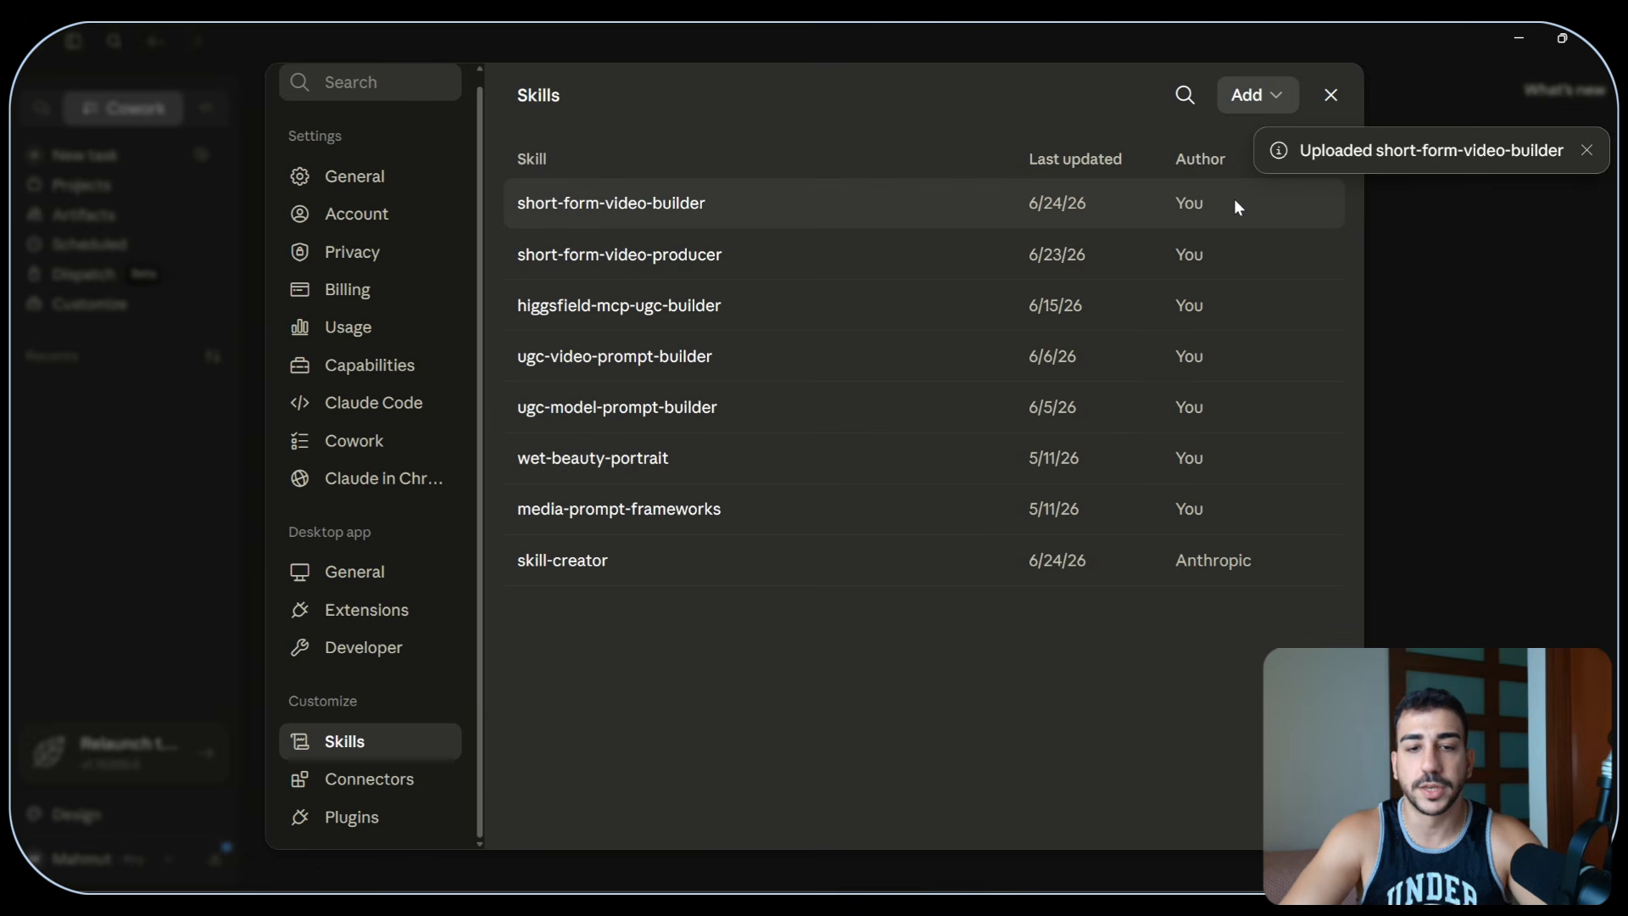
- Open the details of the short-form-video-builder skill and try it in a chat
left_click(965, 212)
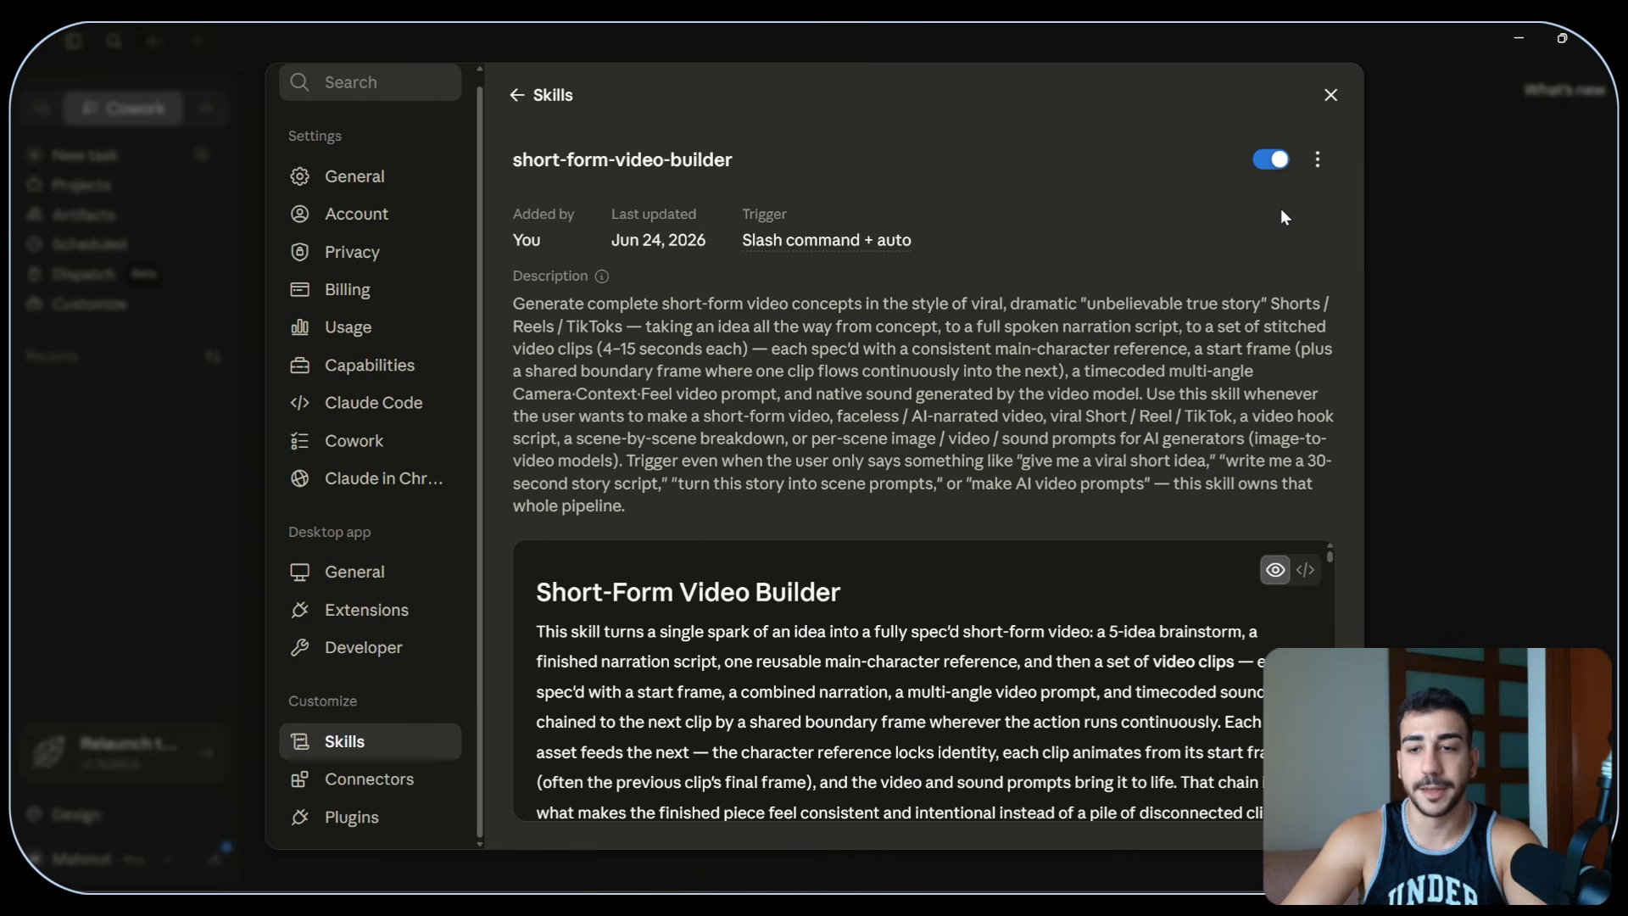
left_click(1319, 163)
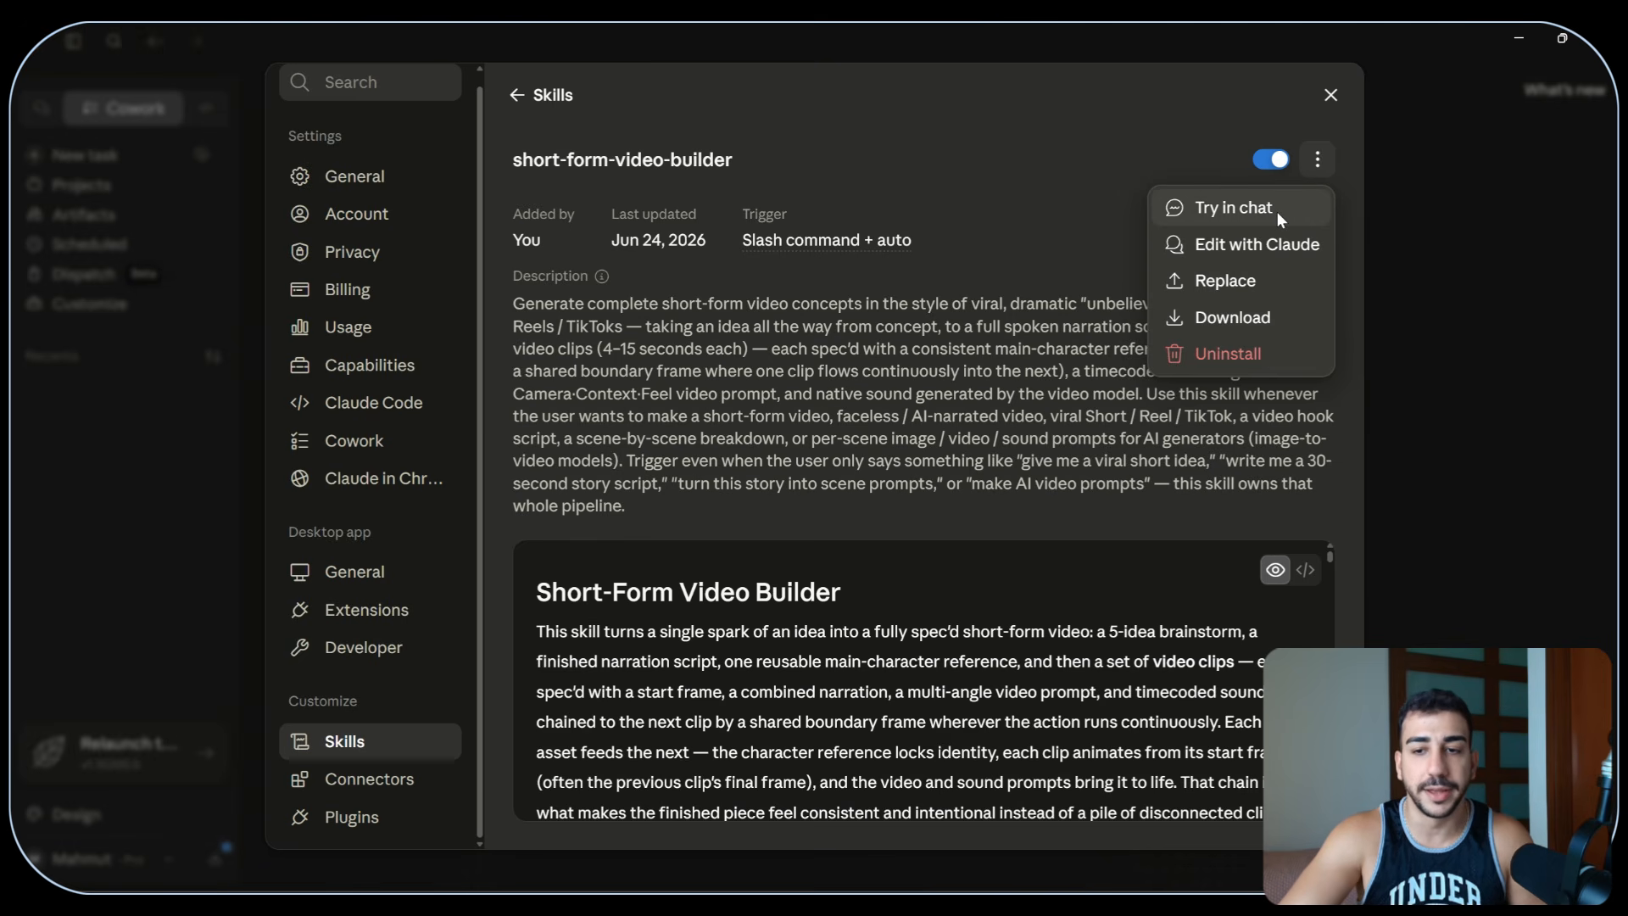
left_click(1234, 208)
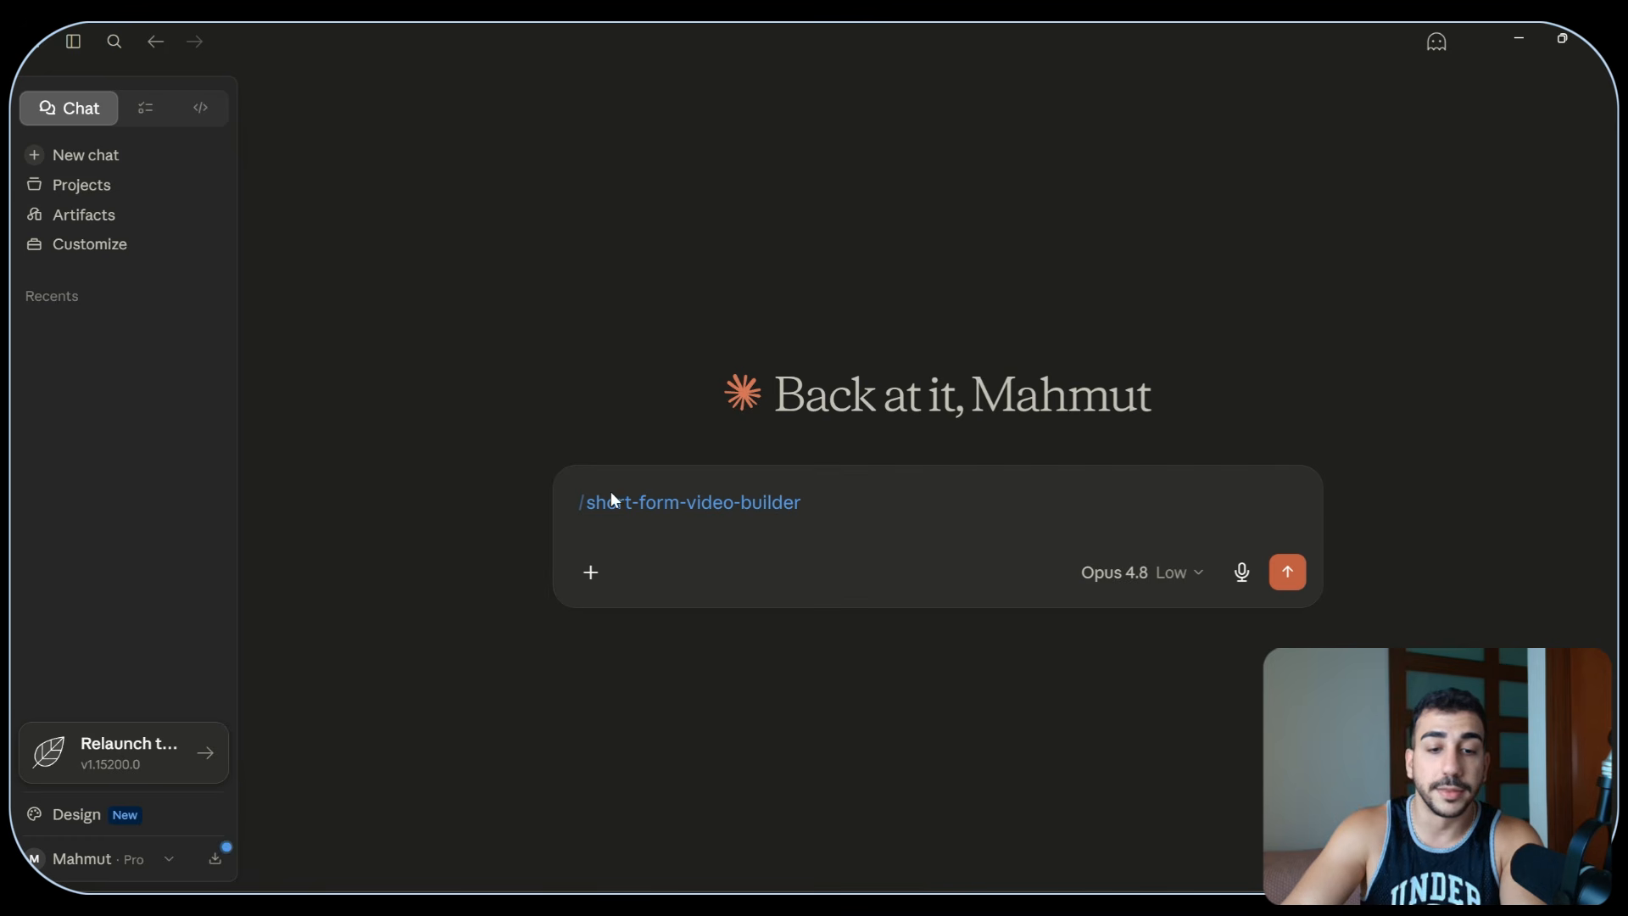
mouse_move(624, 502)
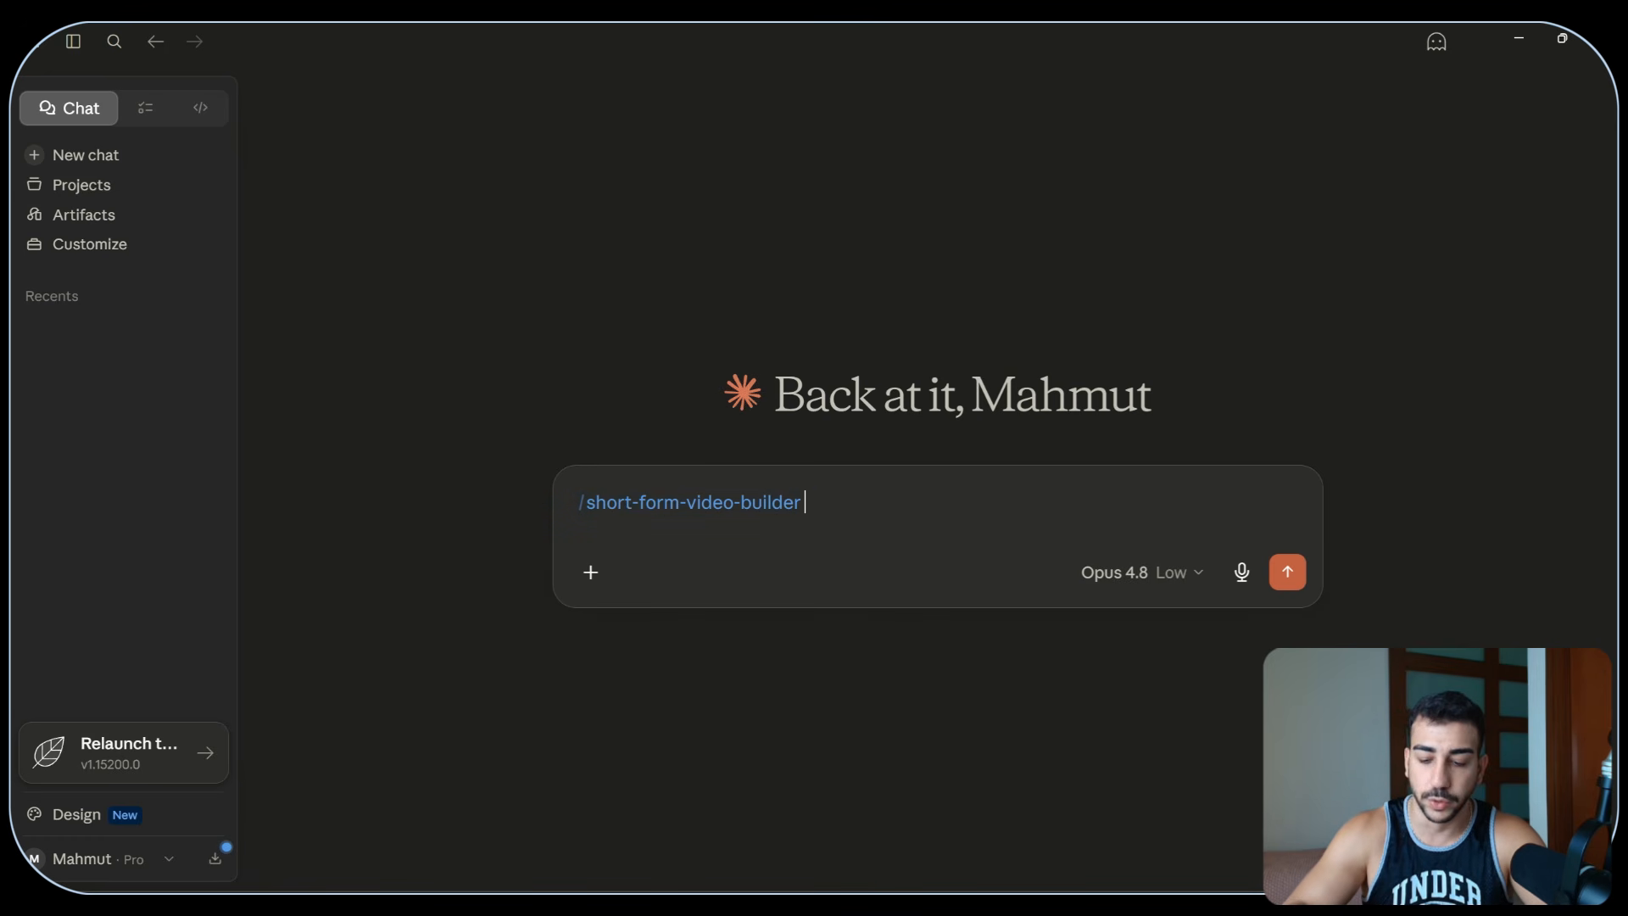
- Clear the message and insert the short-form-video-builder skill again as a slash command
key("ctrl+a")
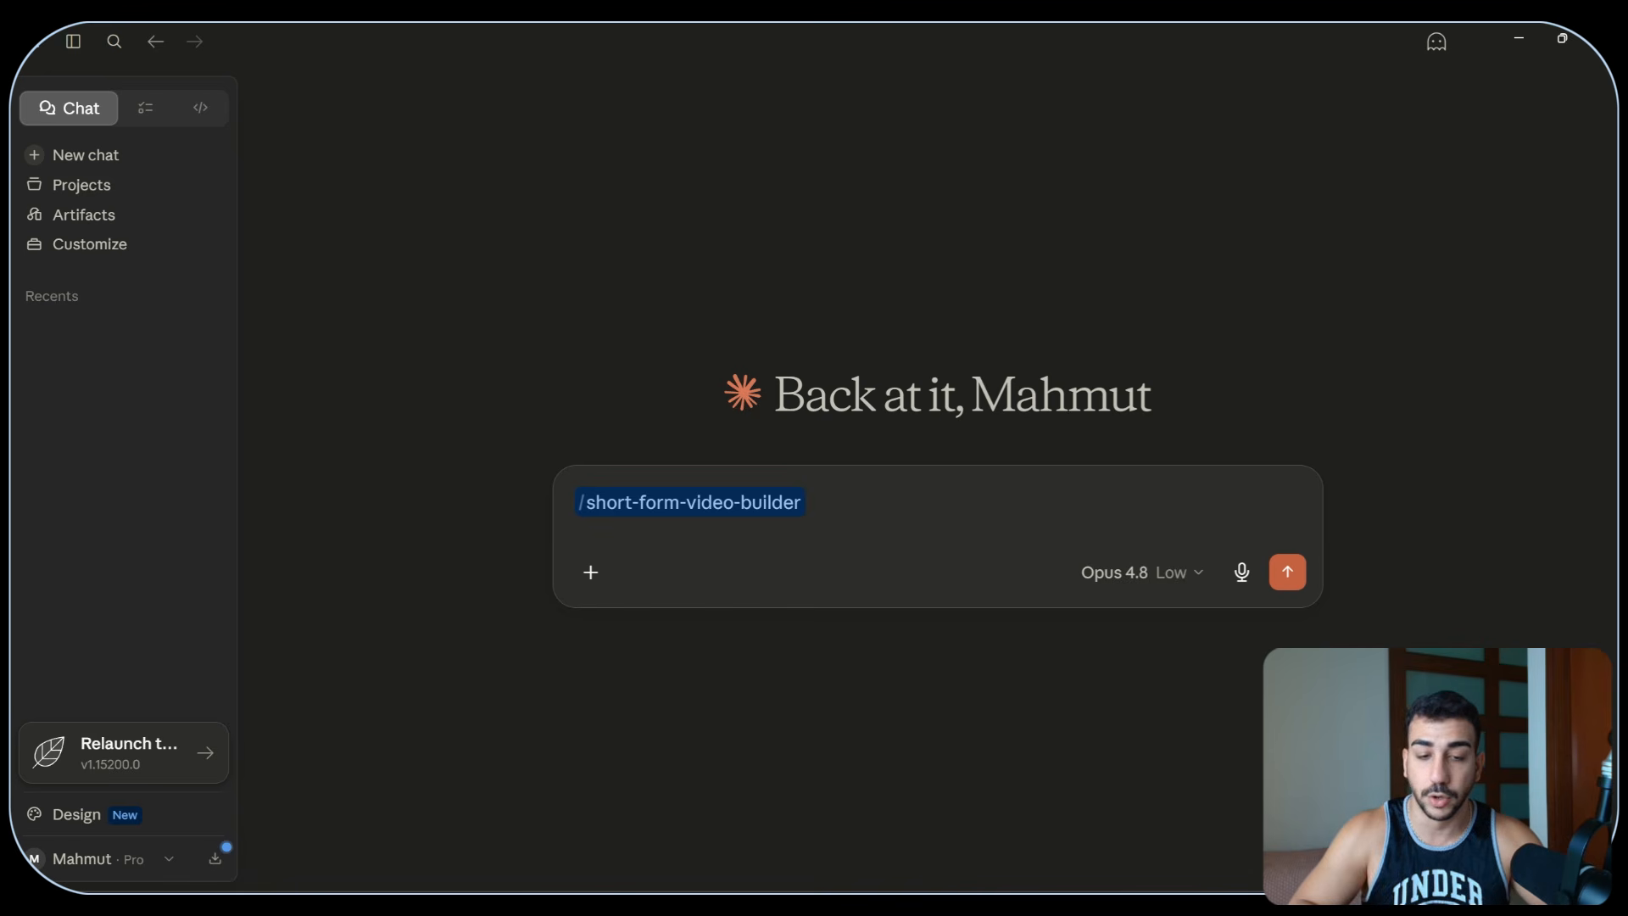
key("BackSpace")
type("/")
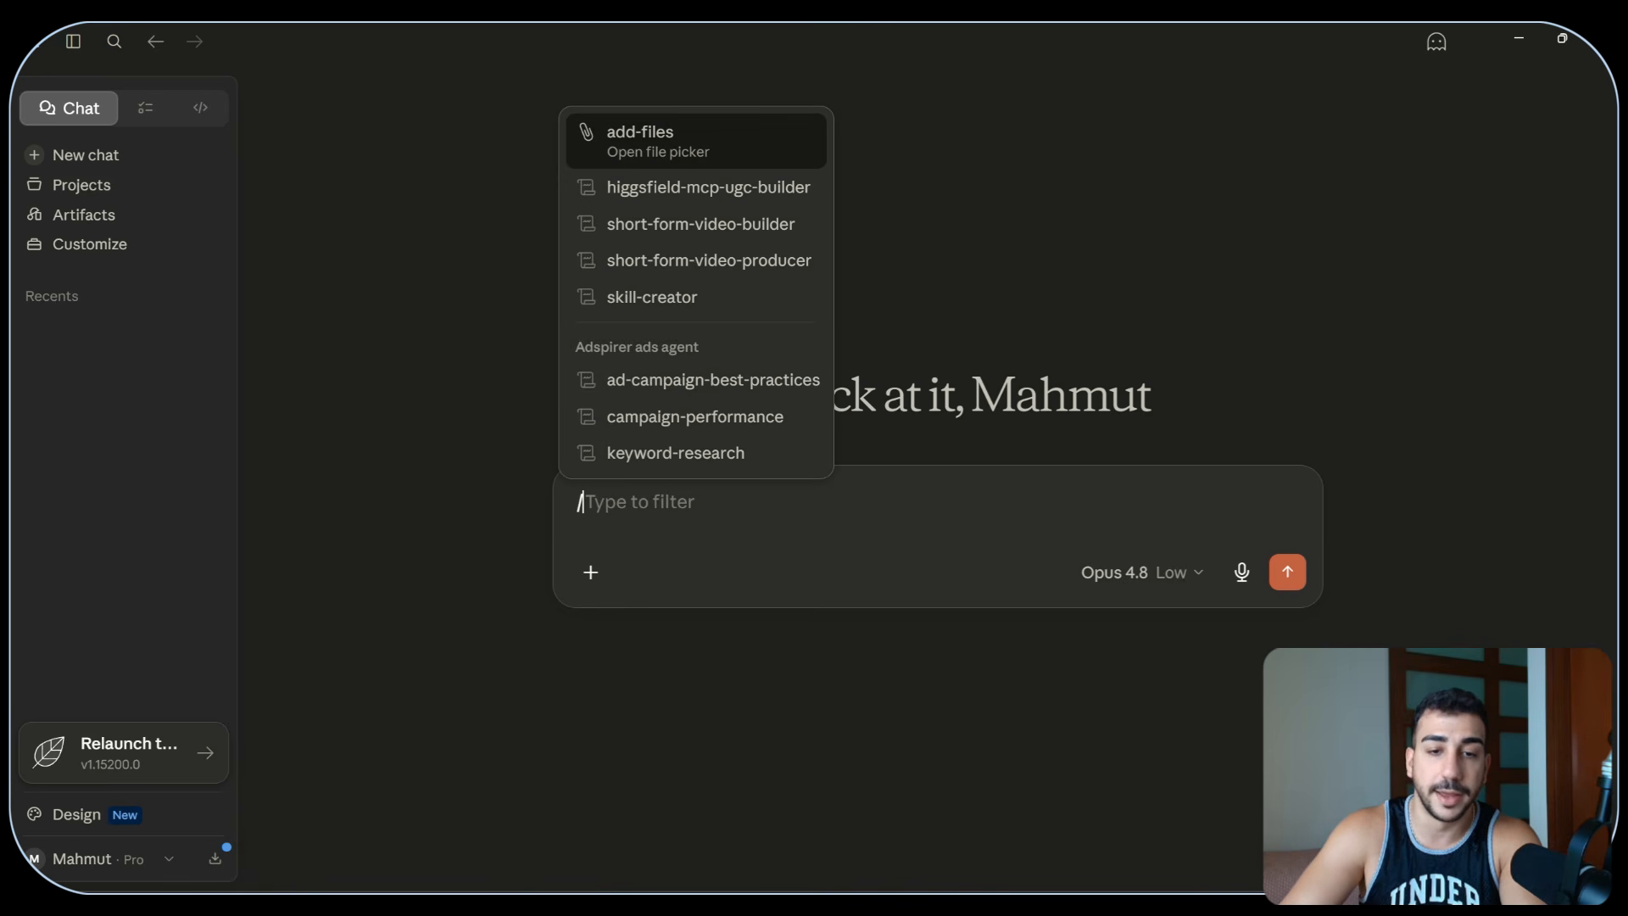
left_click(751, 227)
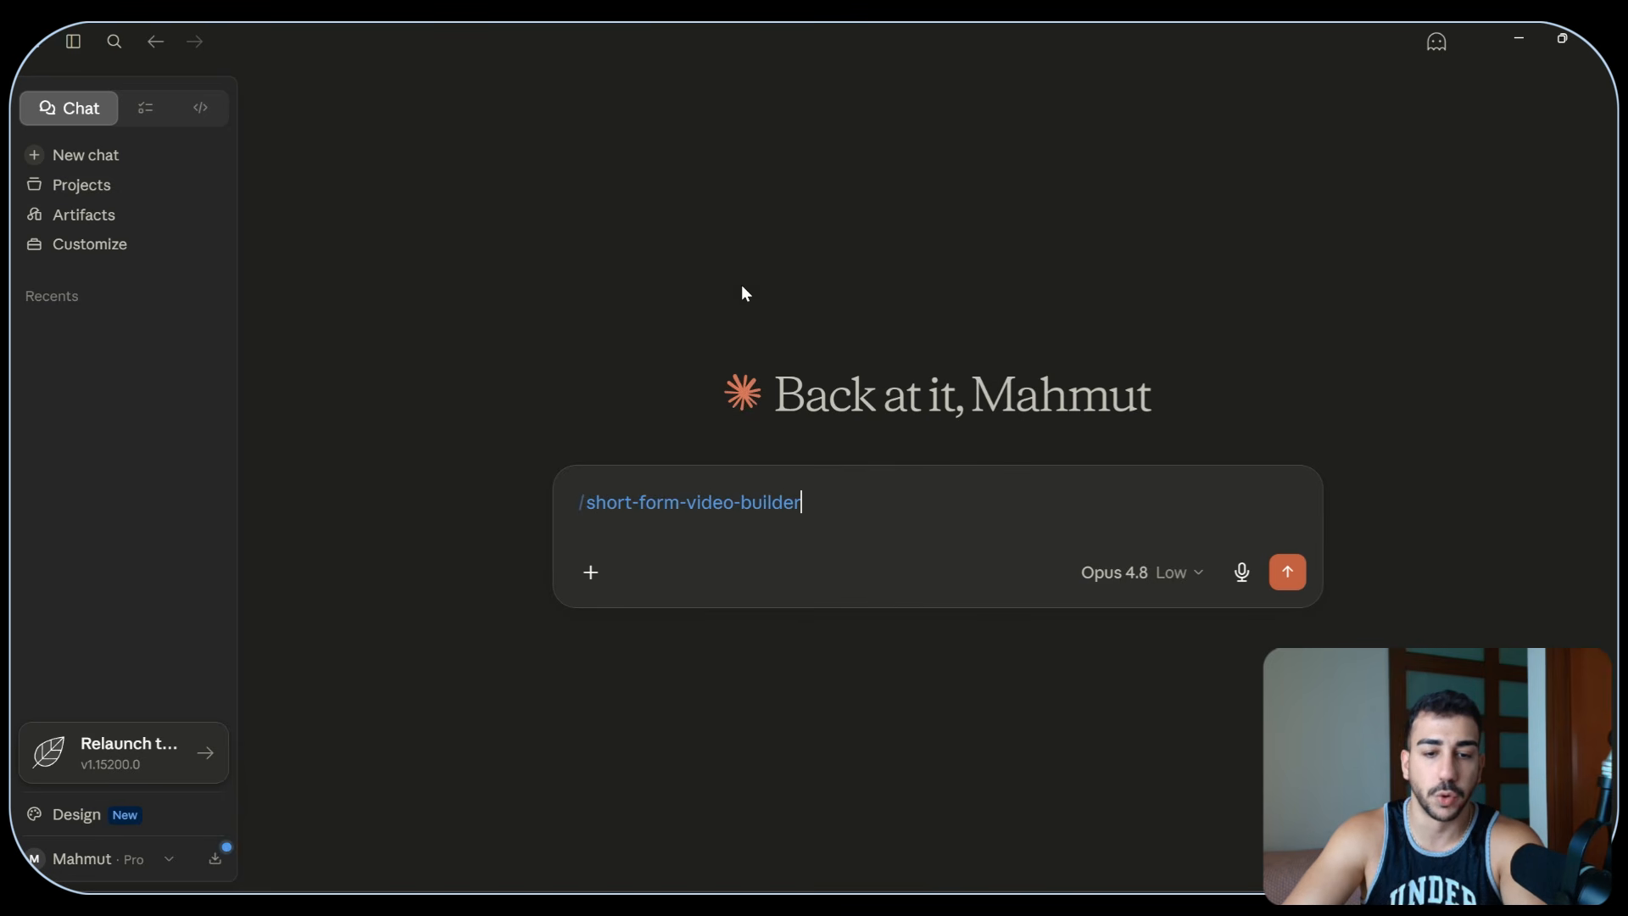
- Add "Lets start with phase 1, generate 10 ideas" below the skill command and send the message
left_click_drag(816, 502, 492, 489)
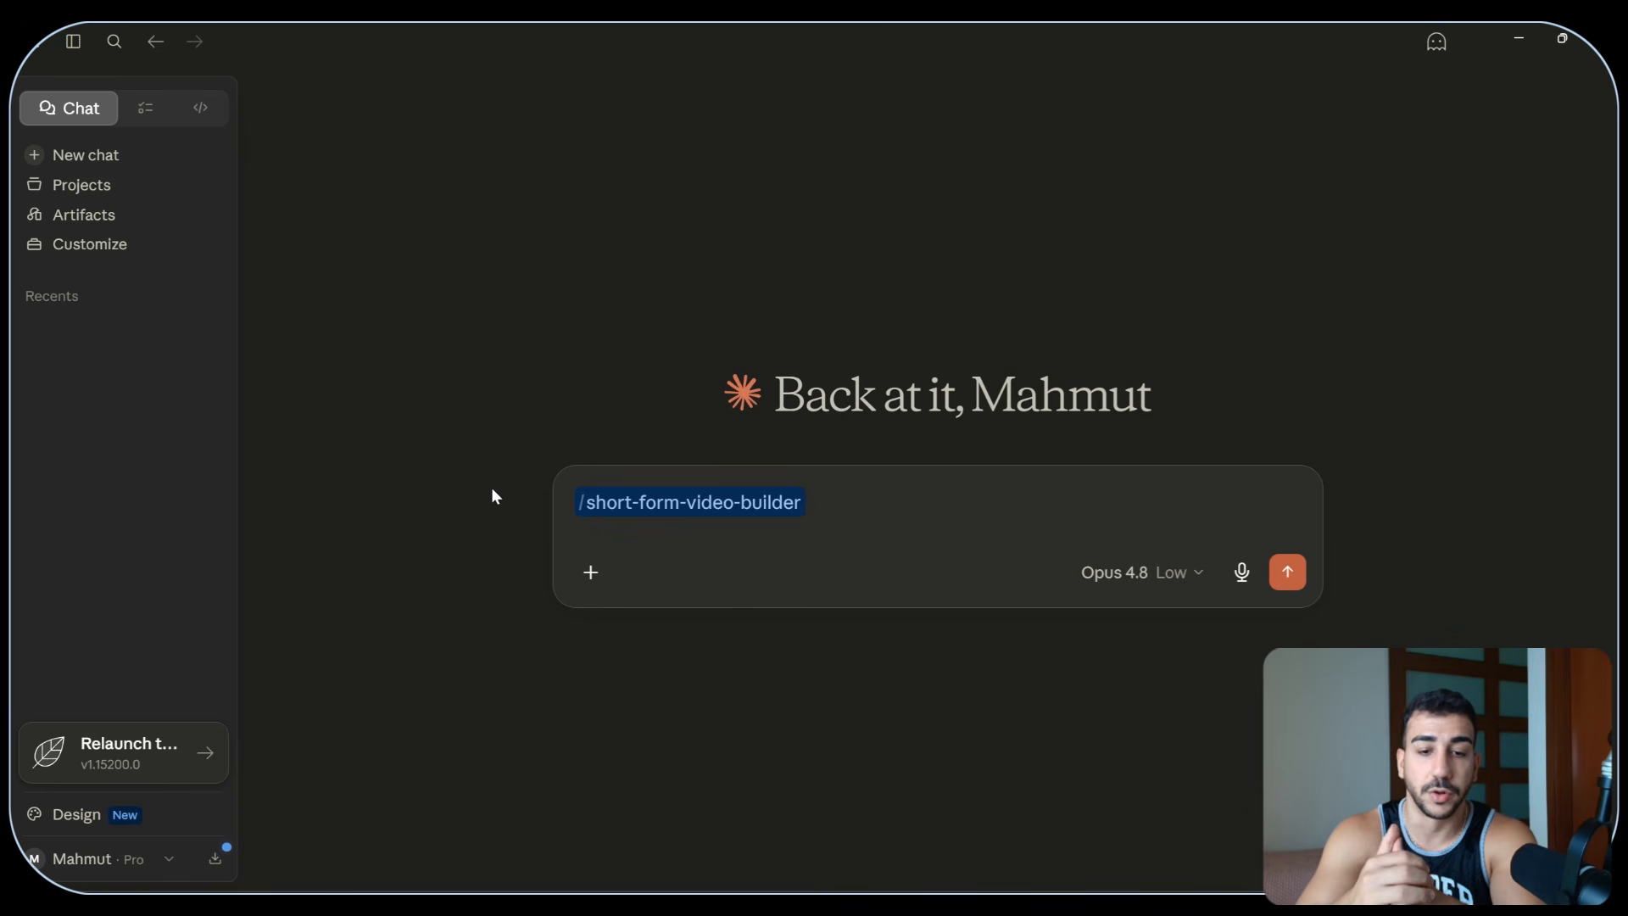
key("Right")
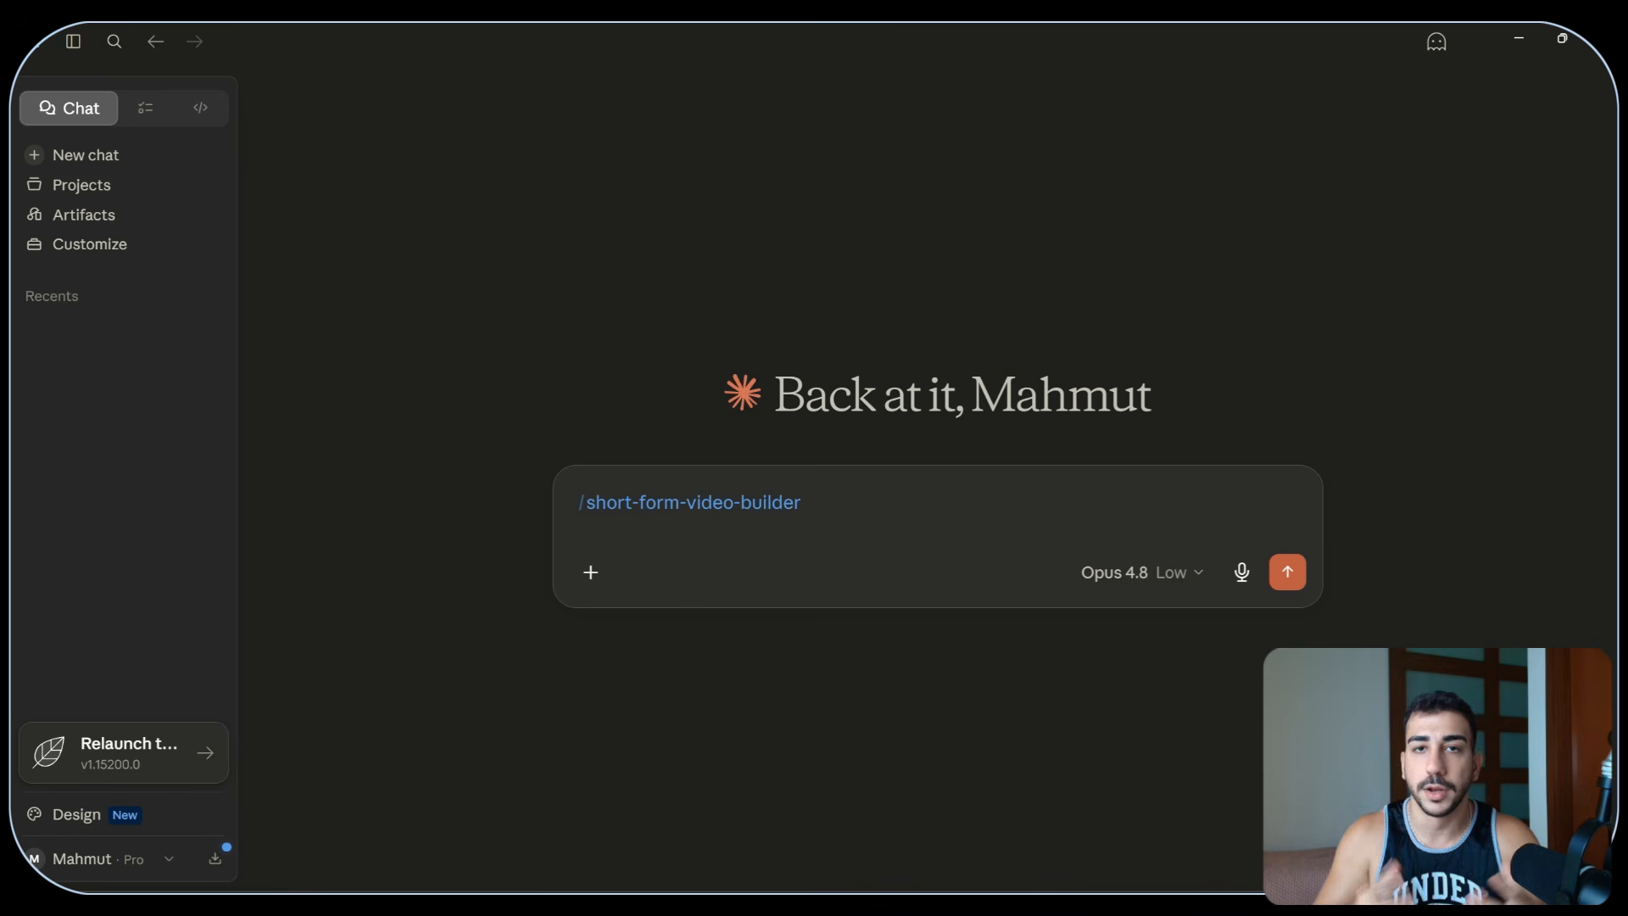
key("shift+Return")
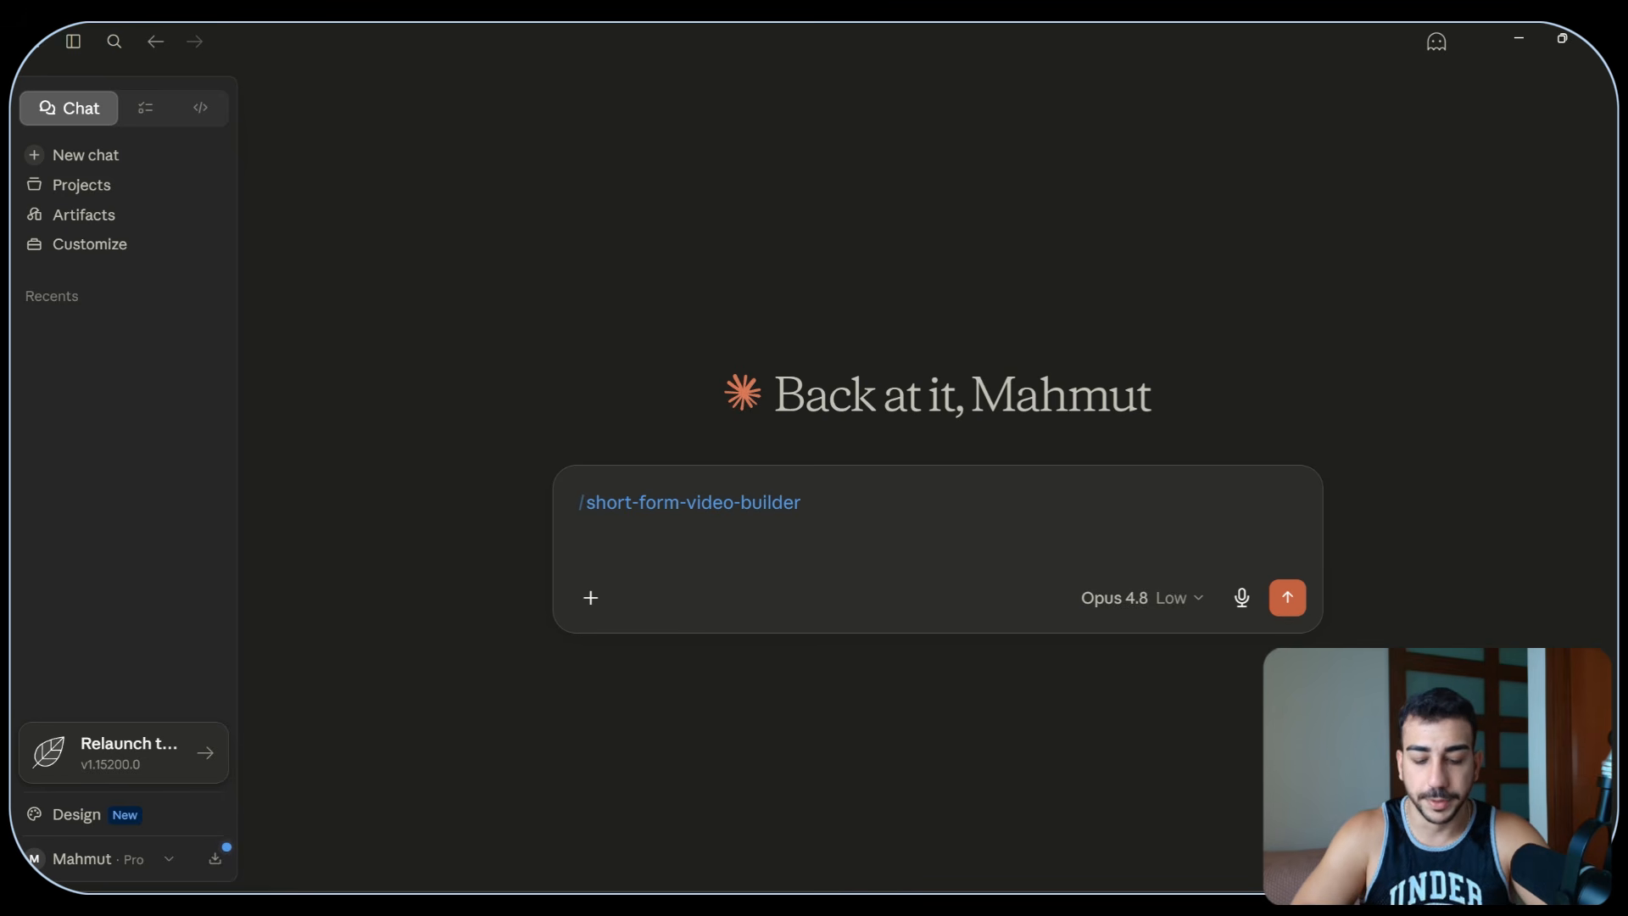
type("Lets start ")
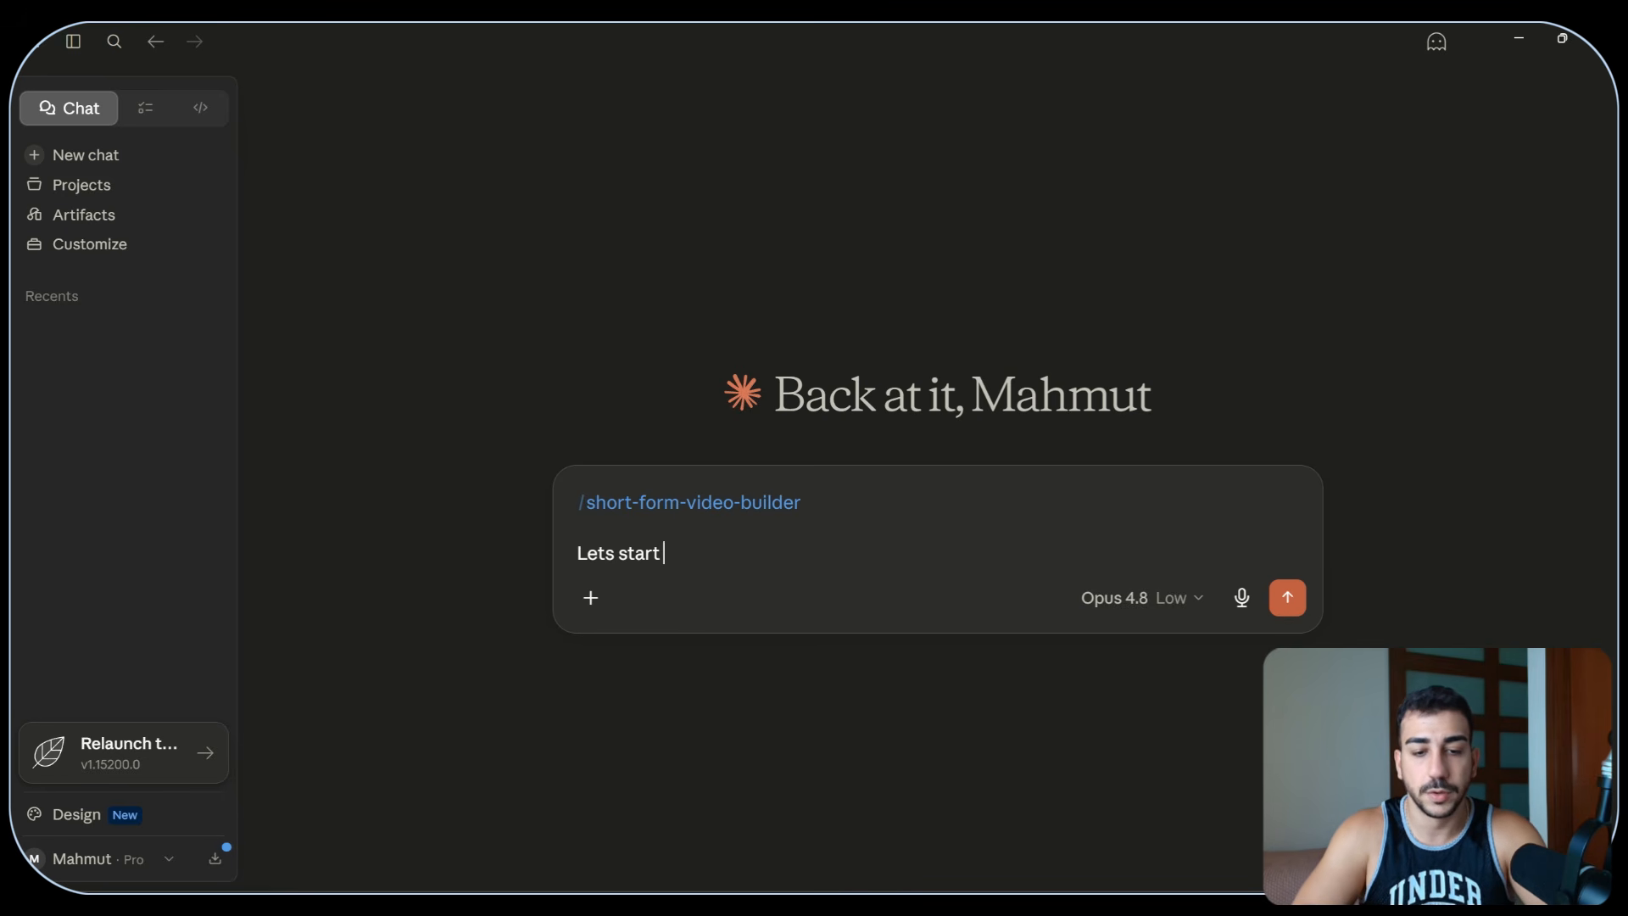
type("with phase 1, ge")
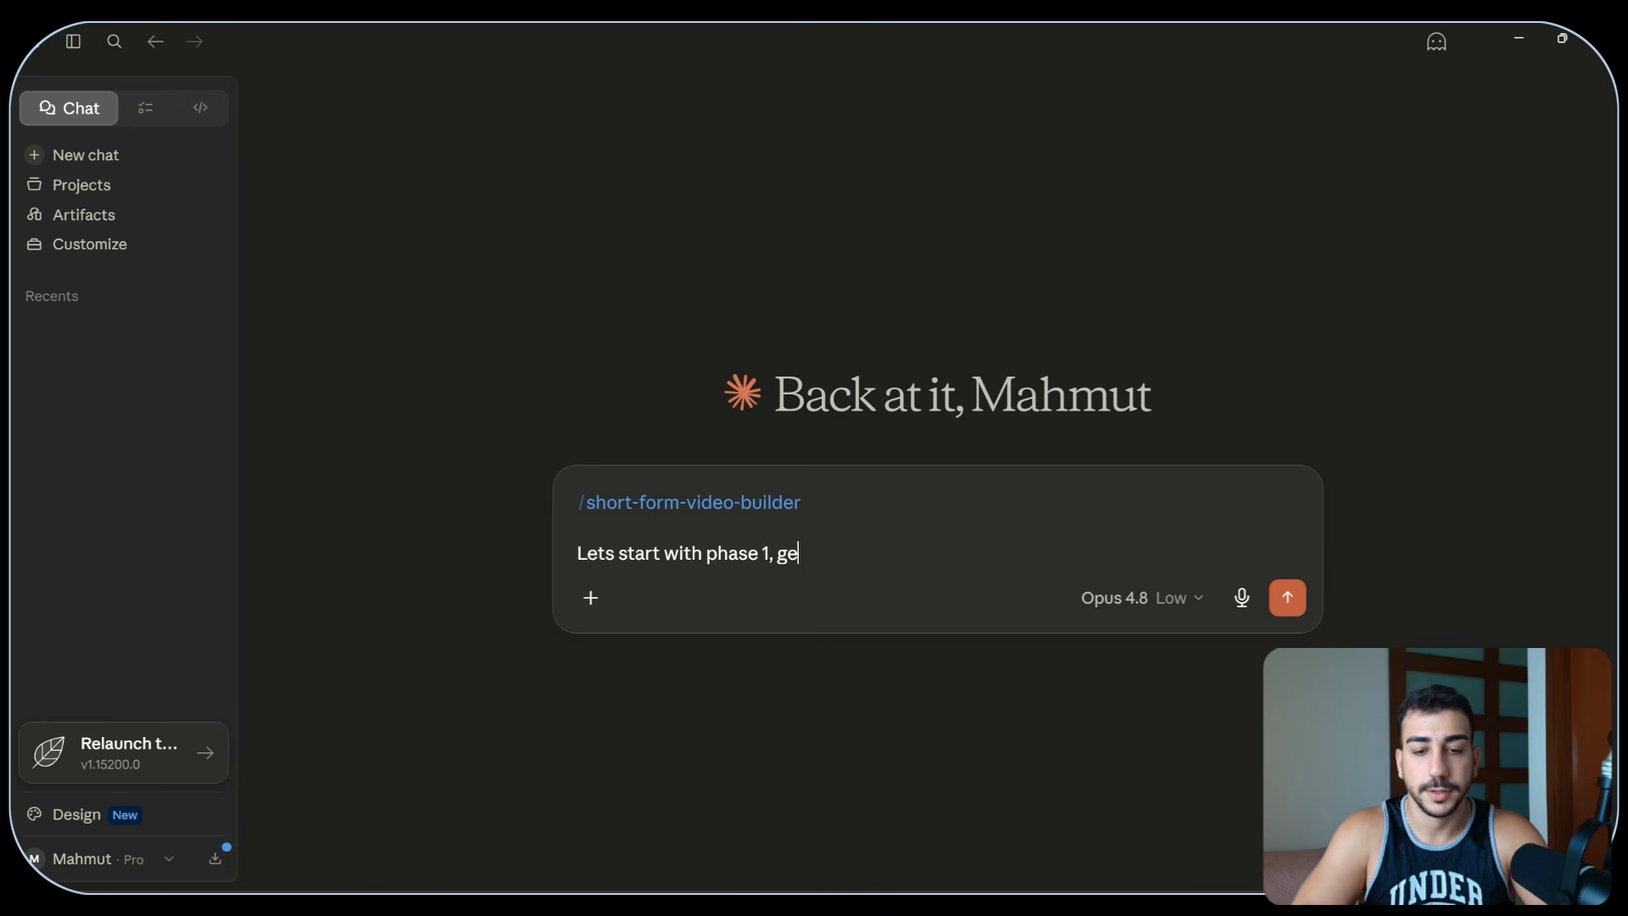
type("nerate 10 ideas")
key("Return")
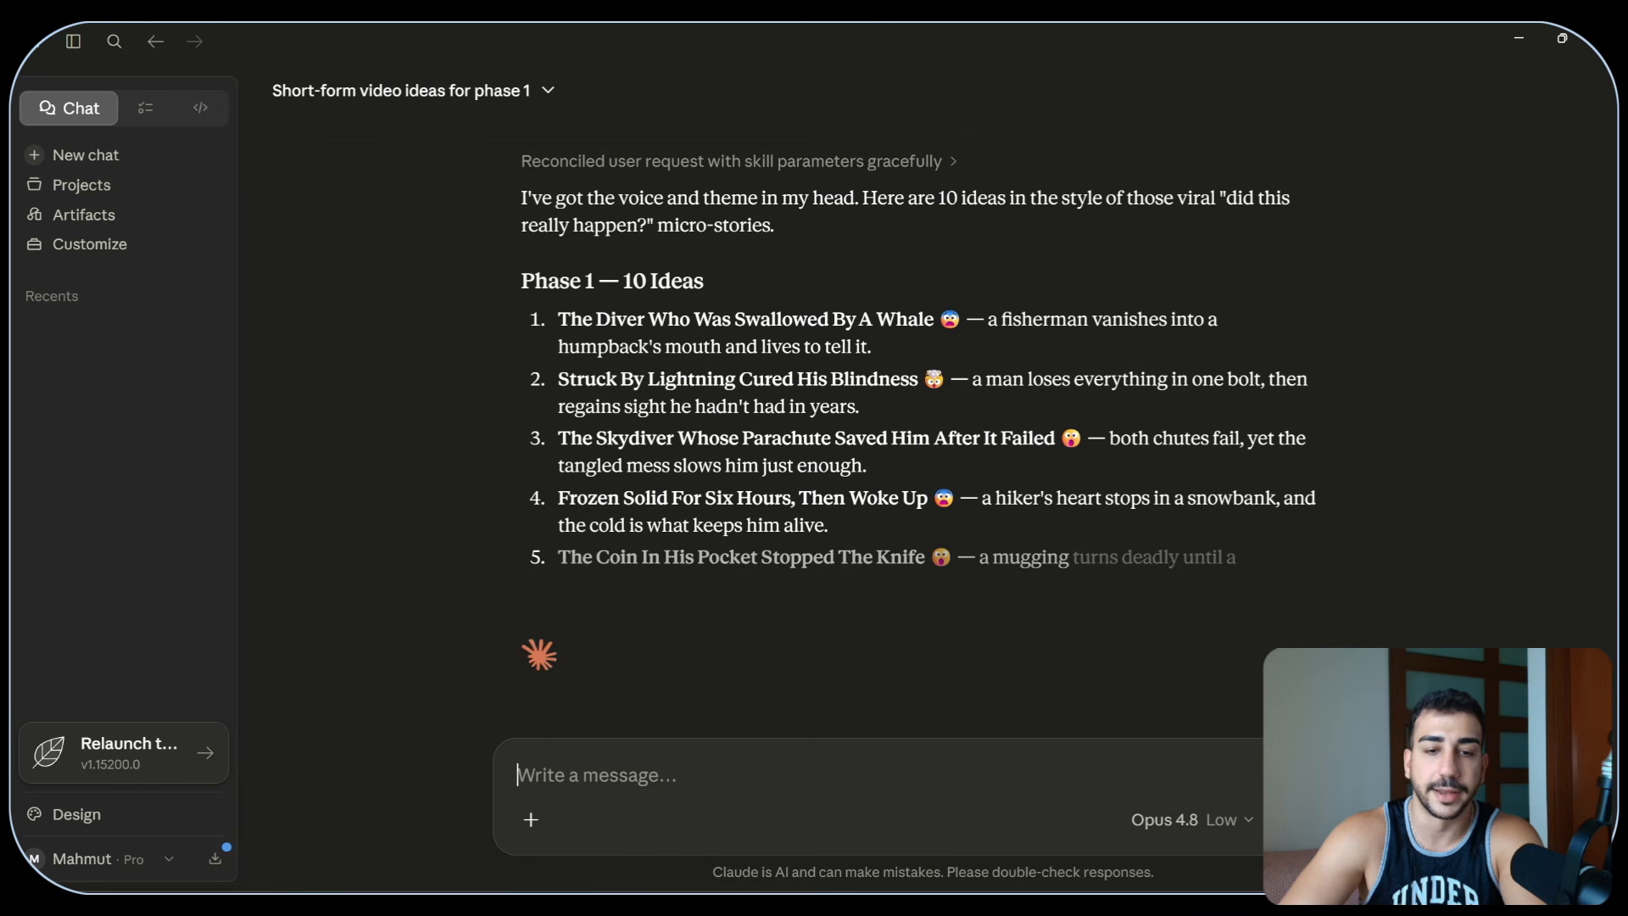
- Examine the titles of the 10 generated video ideas to choose one to build
left_click_drag(517, 285, 646, 283)
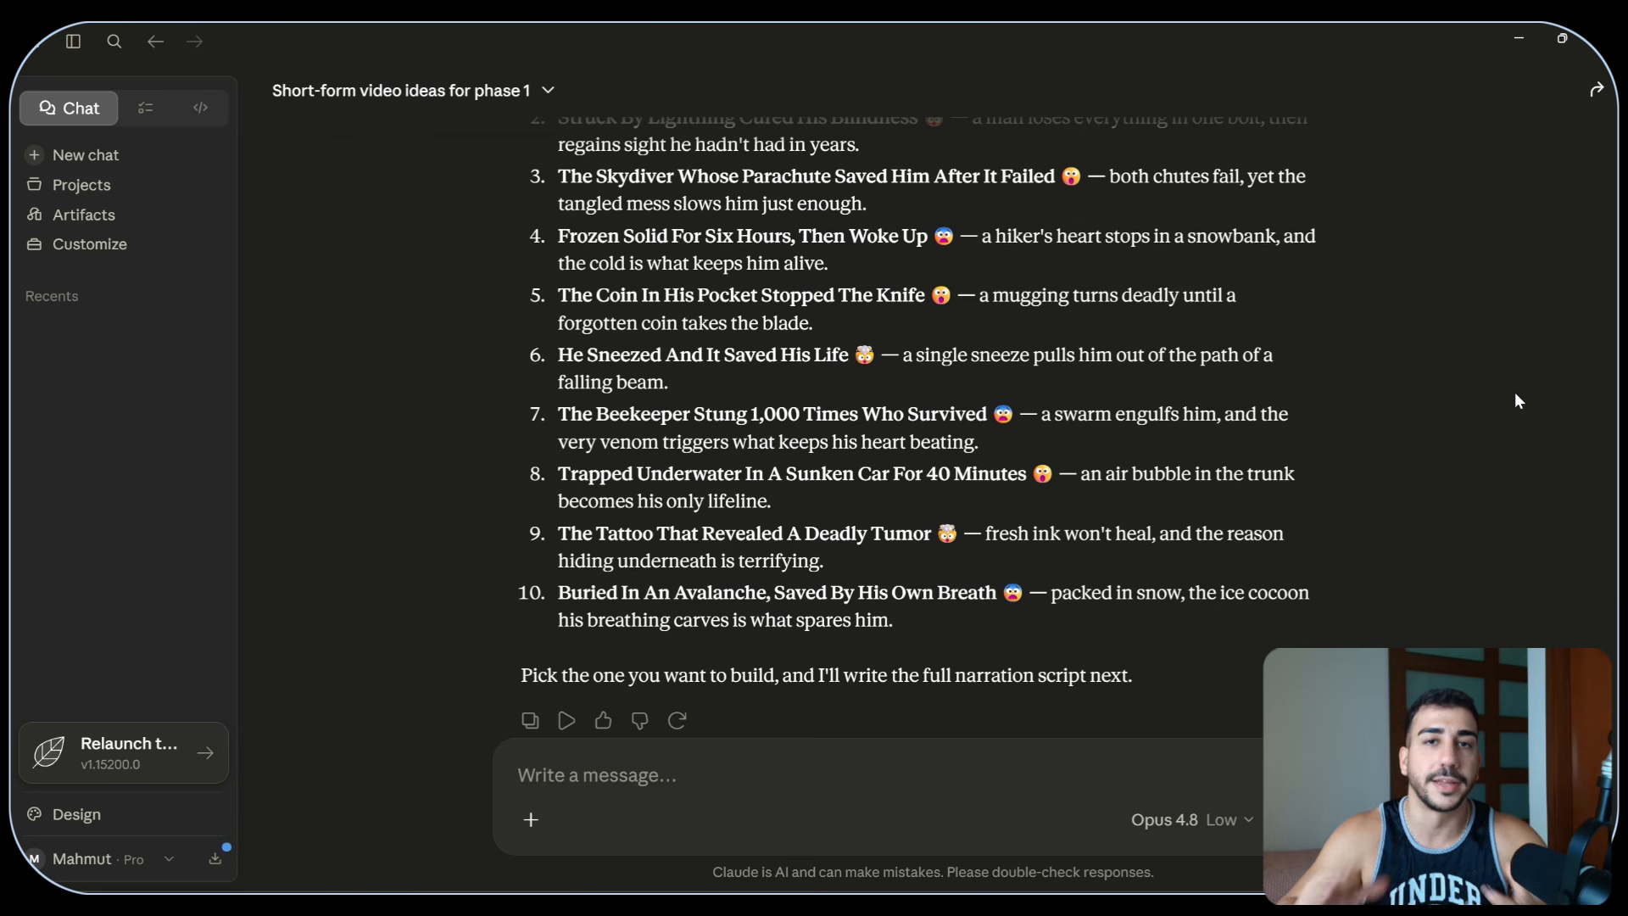
scroll(1515, 392, "up", 3)
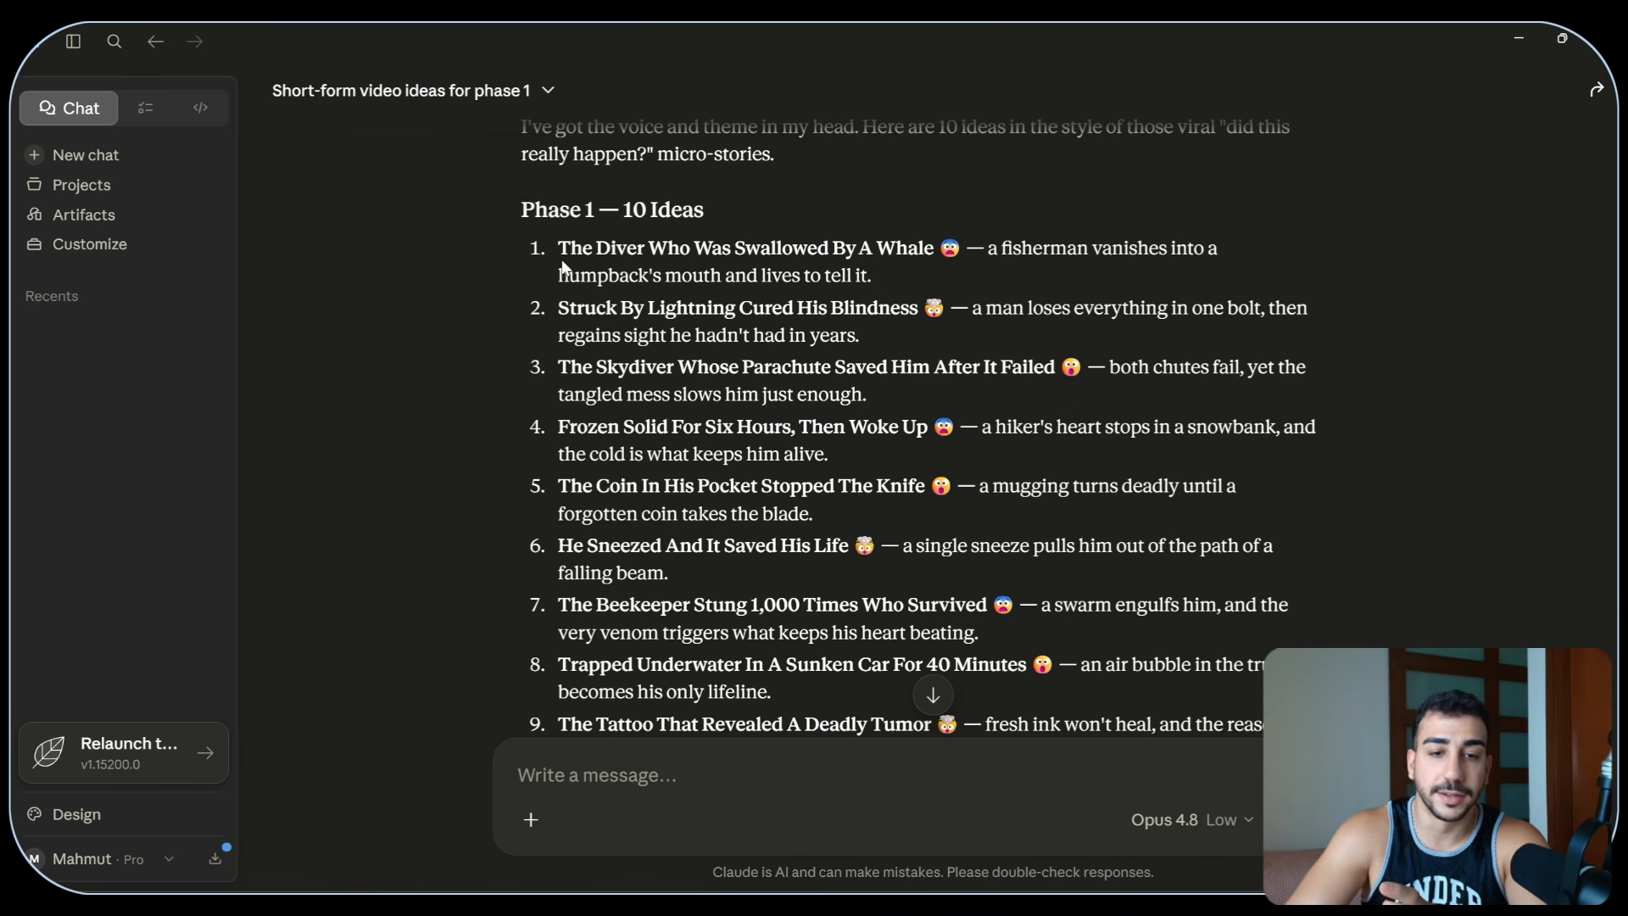
left_click_drag(566, 248, 935, 247)
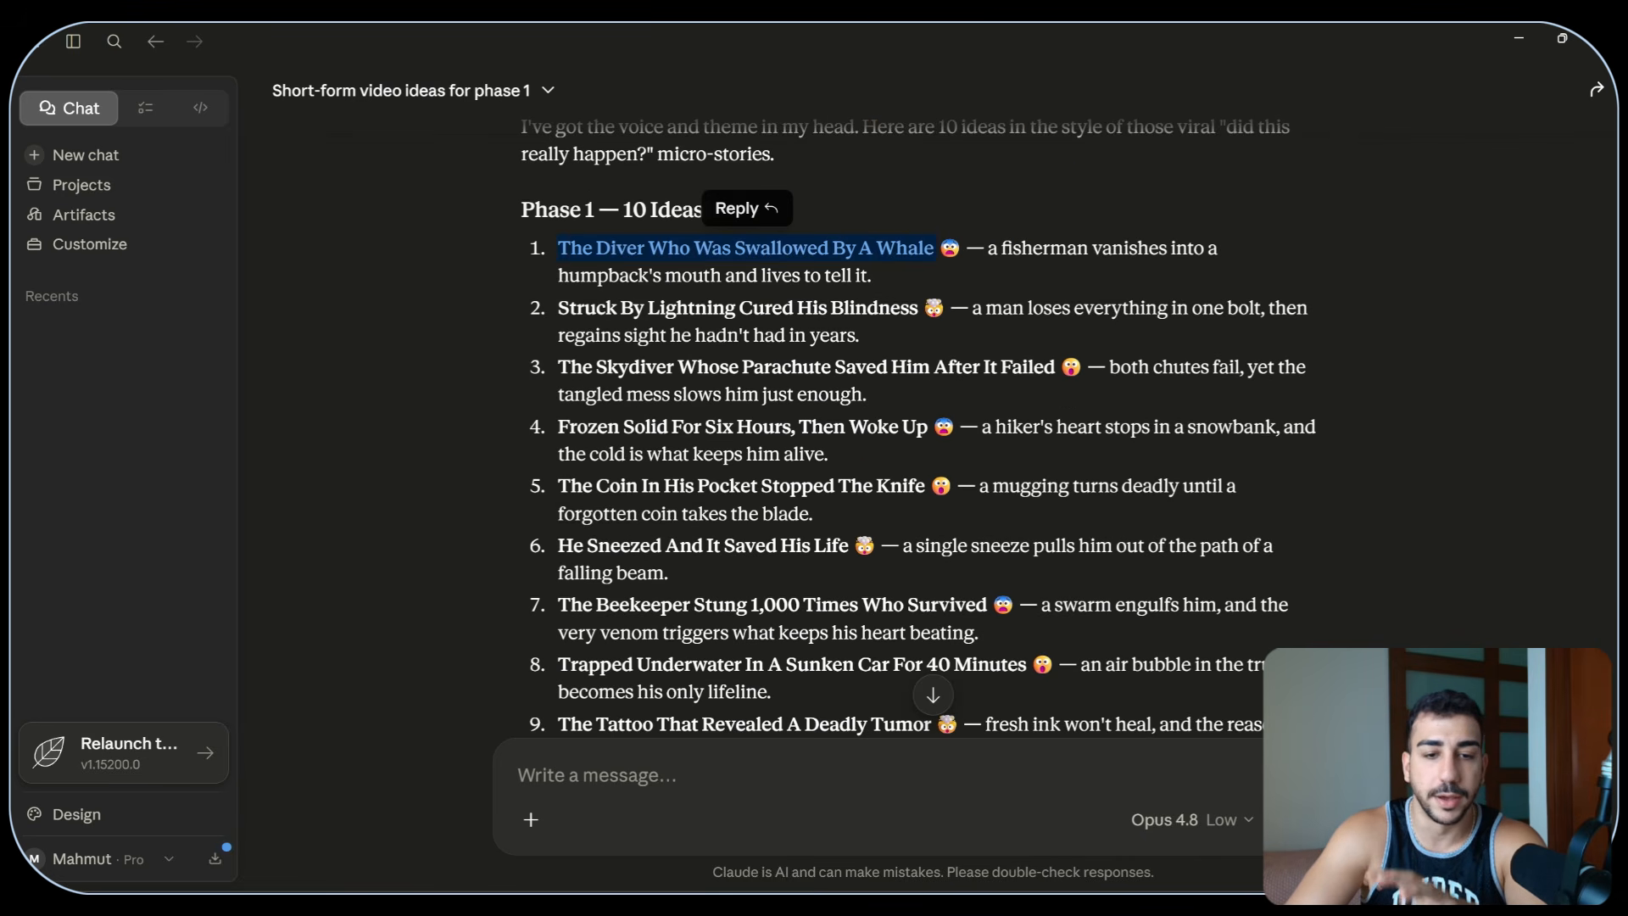
left_click(591, 327)
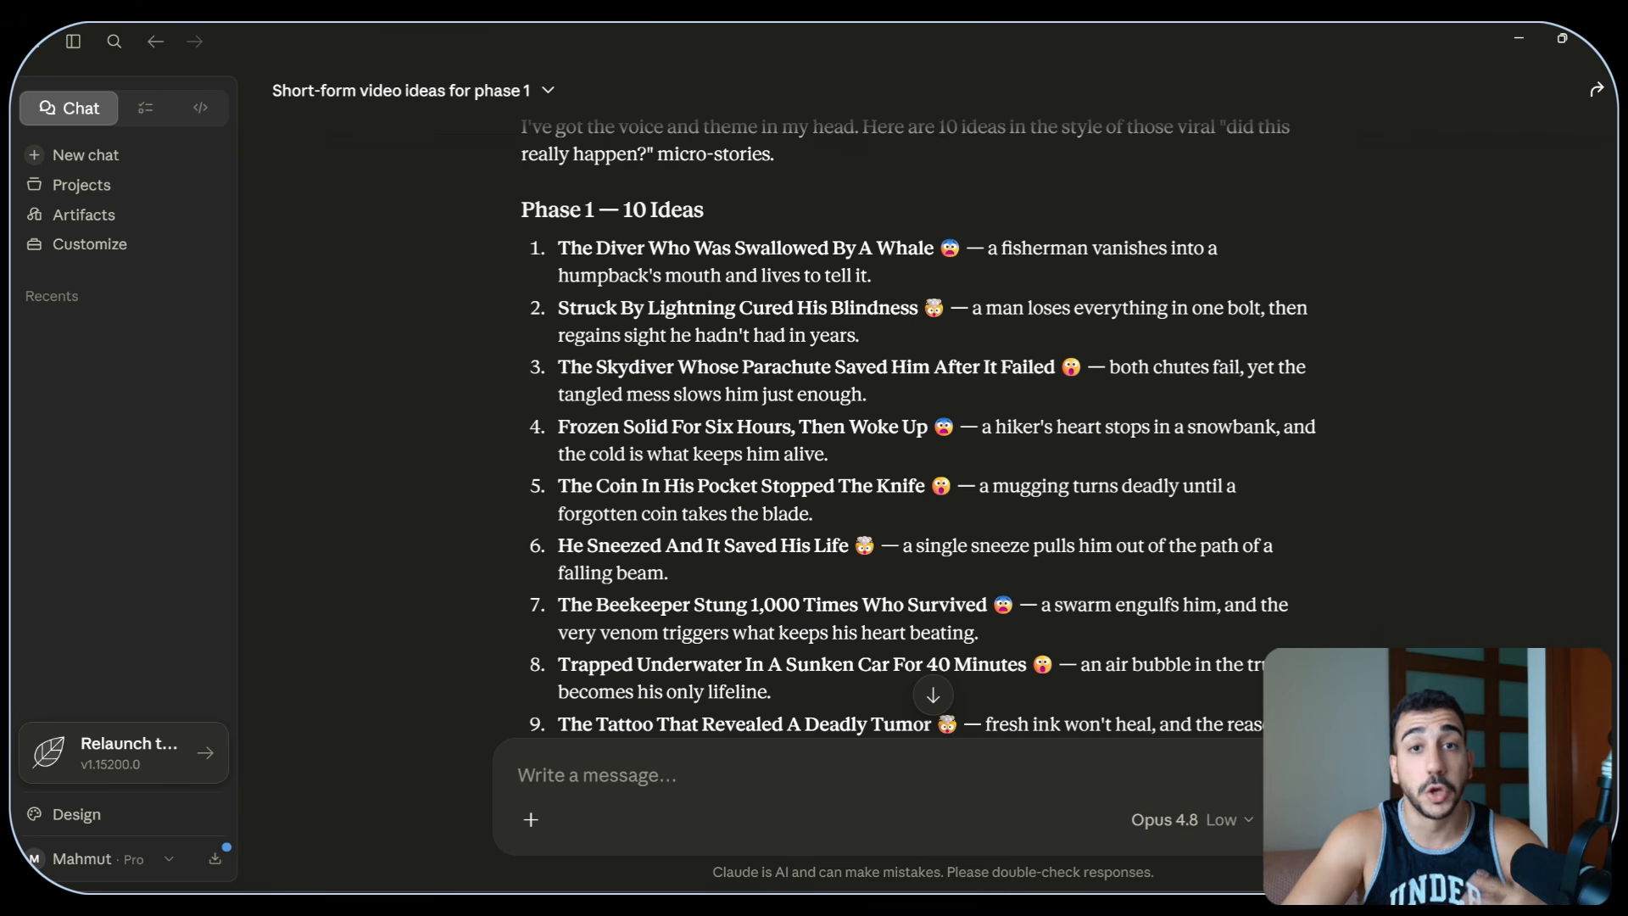
left_click_drag(559, 366, 1056, 379)
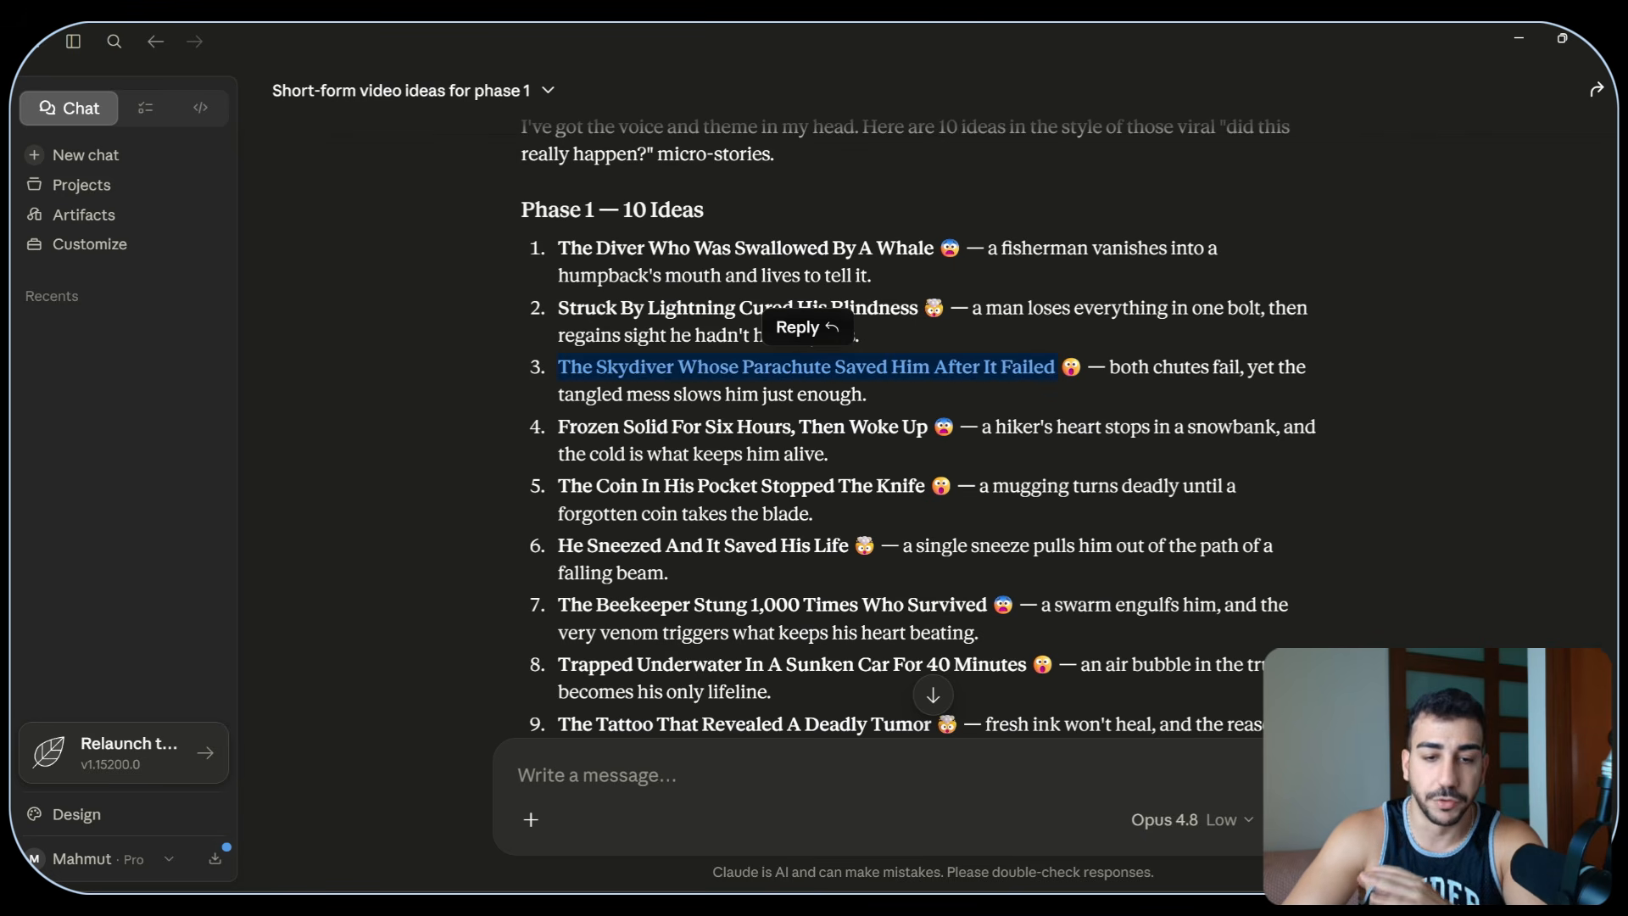
scroll(1039, 437, "down", 1)
left_click_drag(558, 330, 866, 330)
left_click_drag(558, 390, 926, 392)
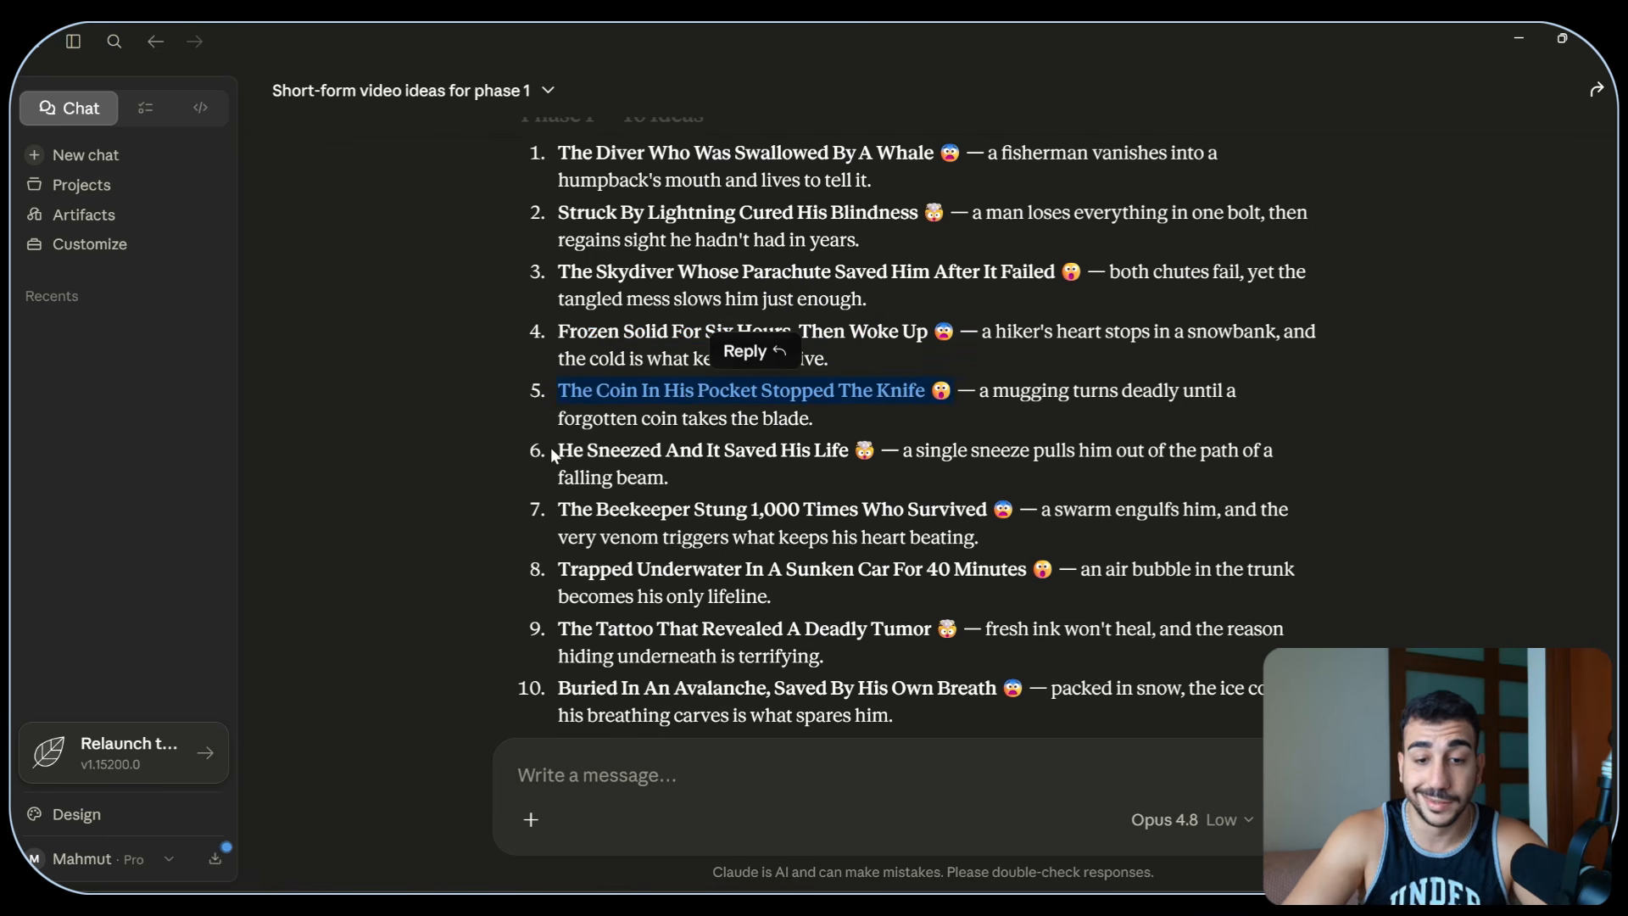
left_click_drag(558, 451, 849, 451)
scroll(933, 424, "down", 1)
left_click_drag(558, 414, 988, 414)
left_click_drag(559, 473, 1030, 477)
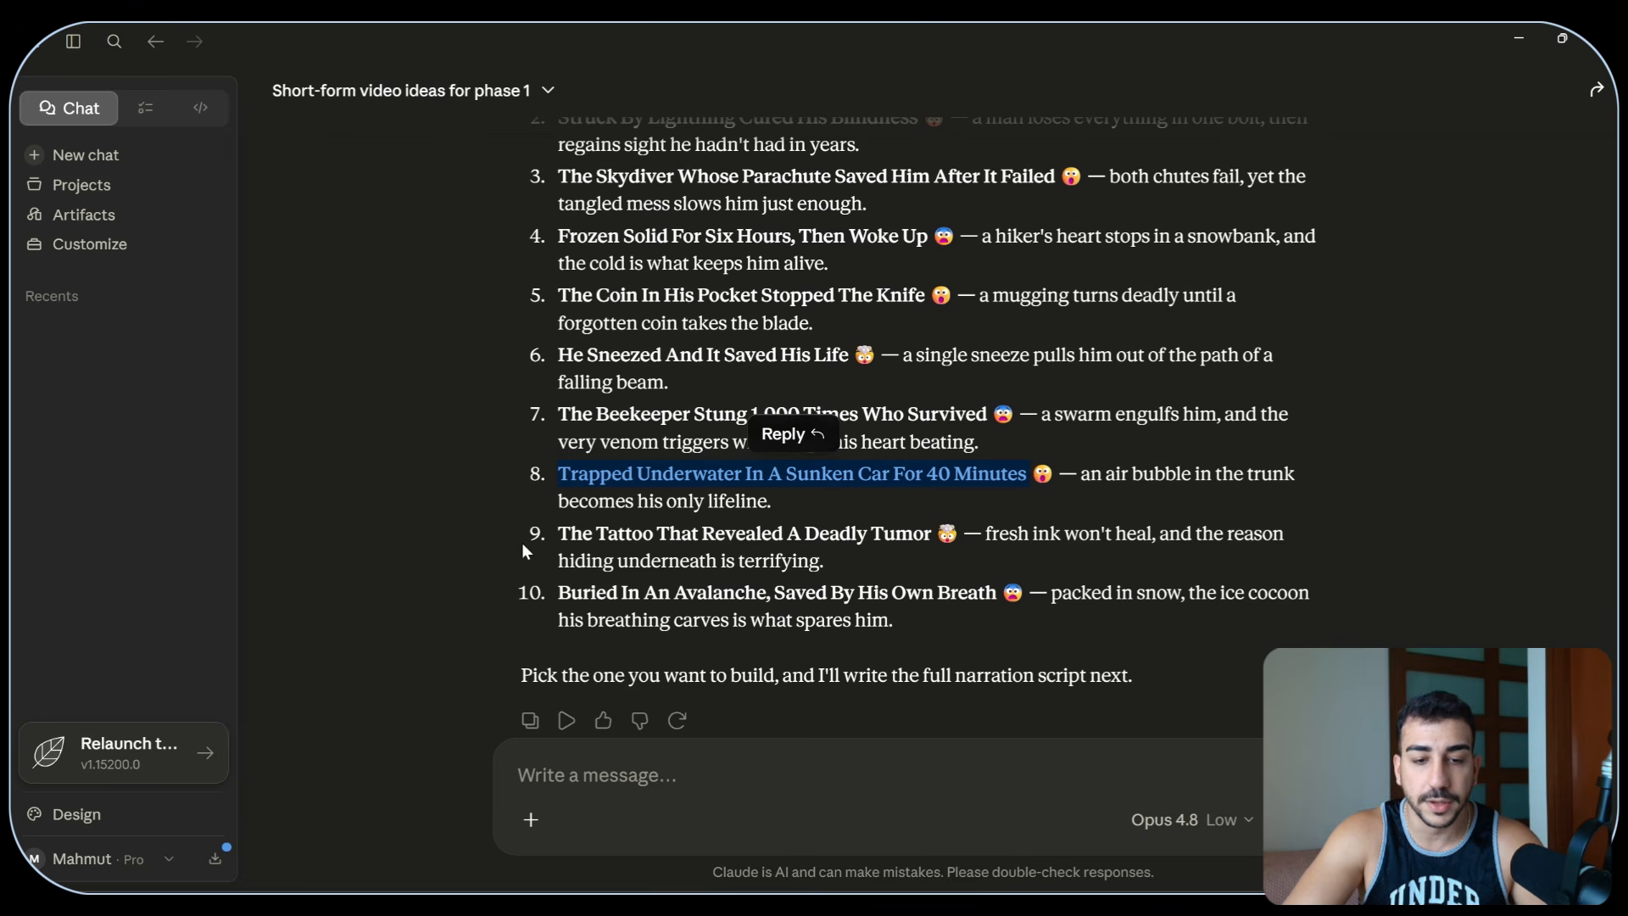
left_click_drag(557, 534, 933, 540)
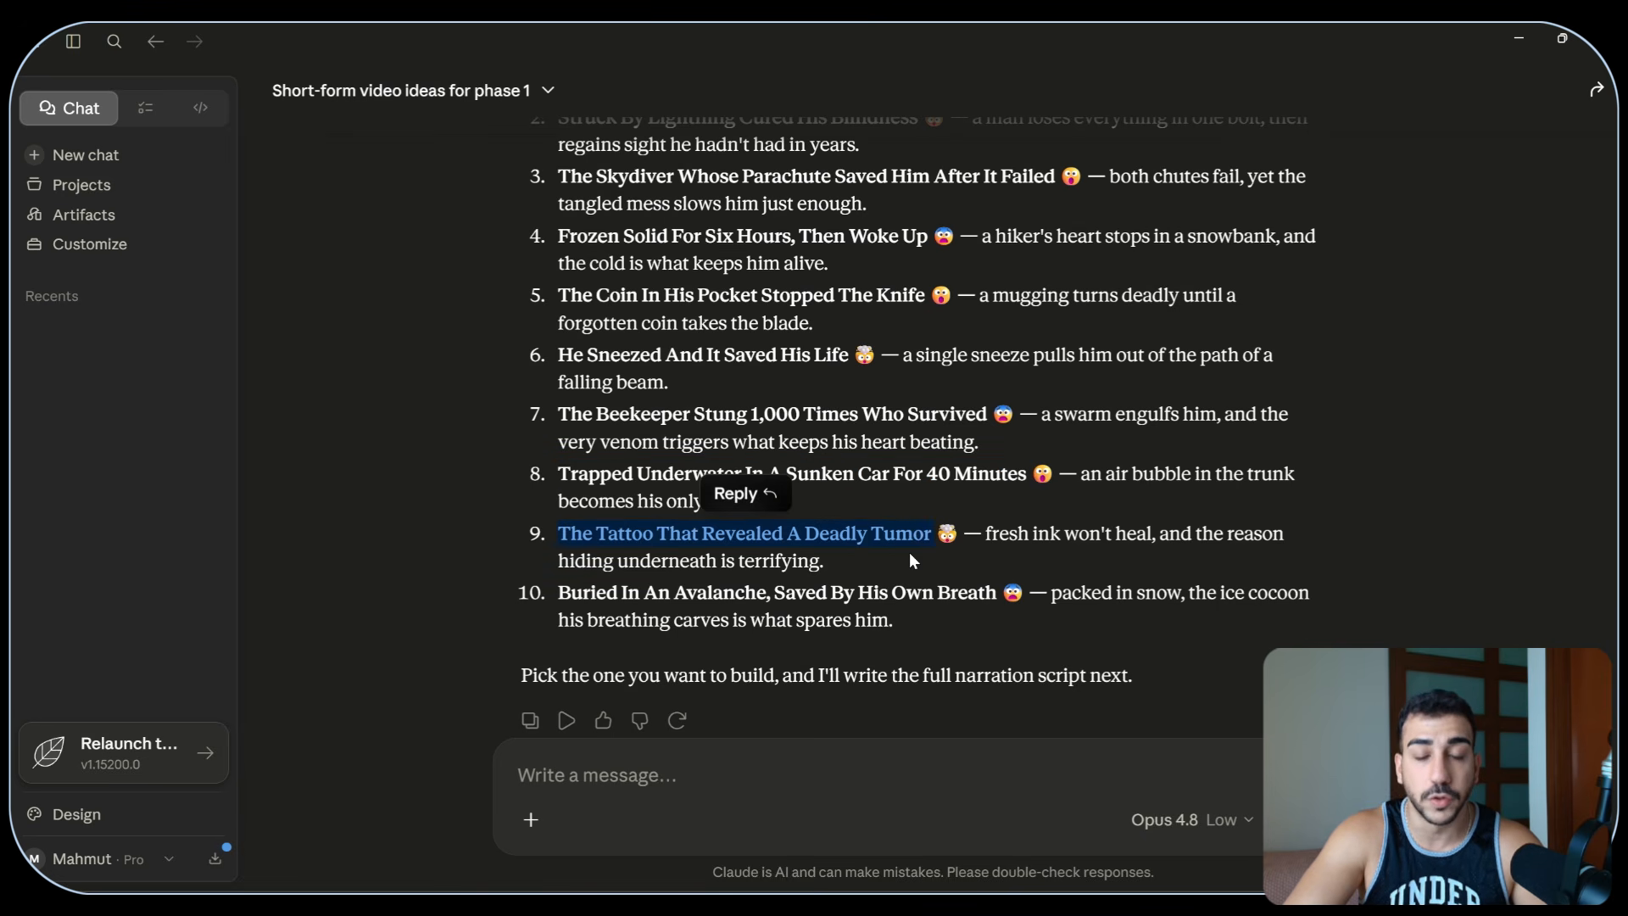
left_click_drag(560, 594, 966, 596)
scroll(955, 604, "up", 3)
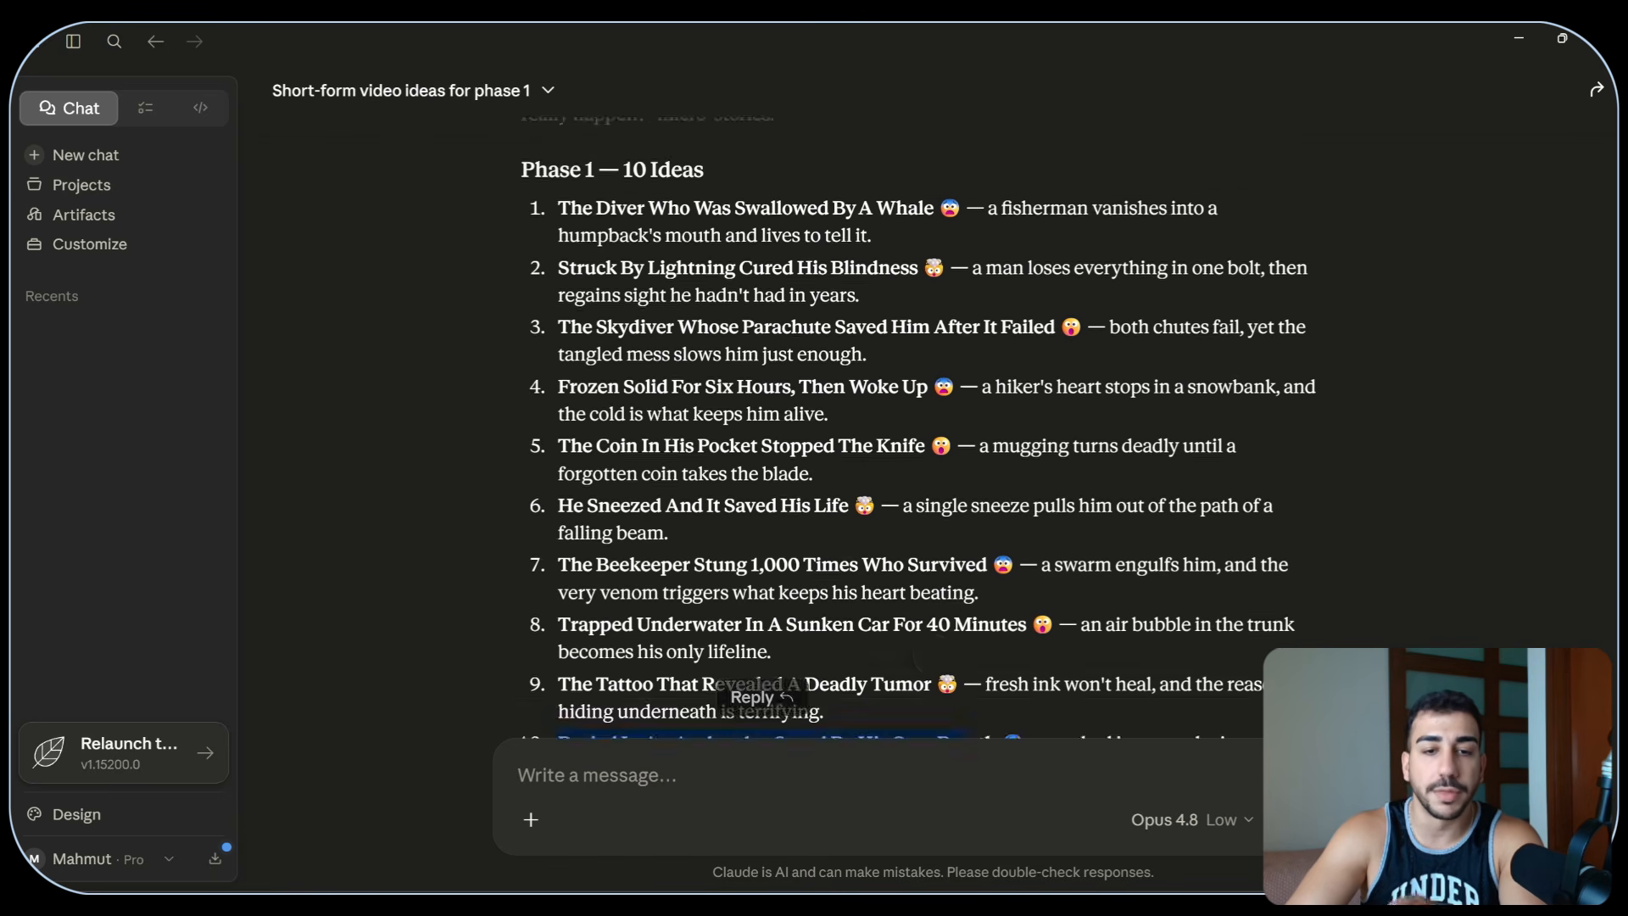
scroll(955, 571, "down", 3)
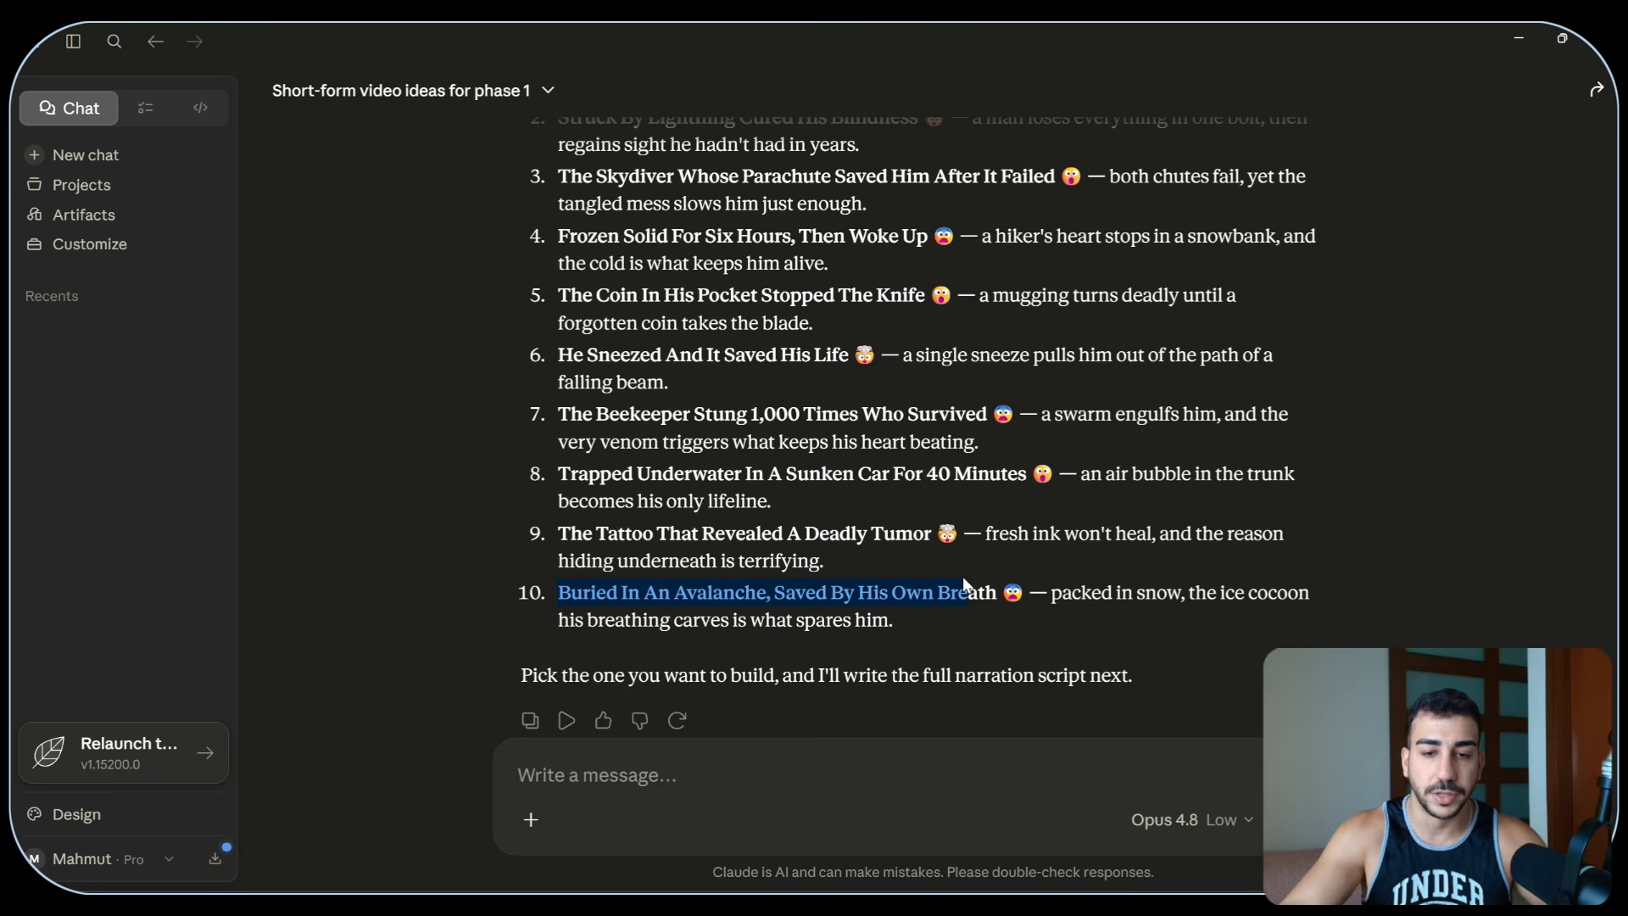
scroll(859, 515, "up", 1)
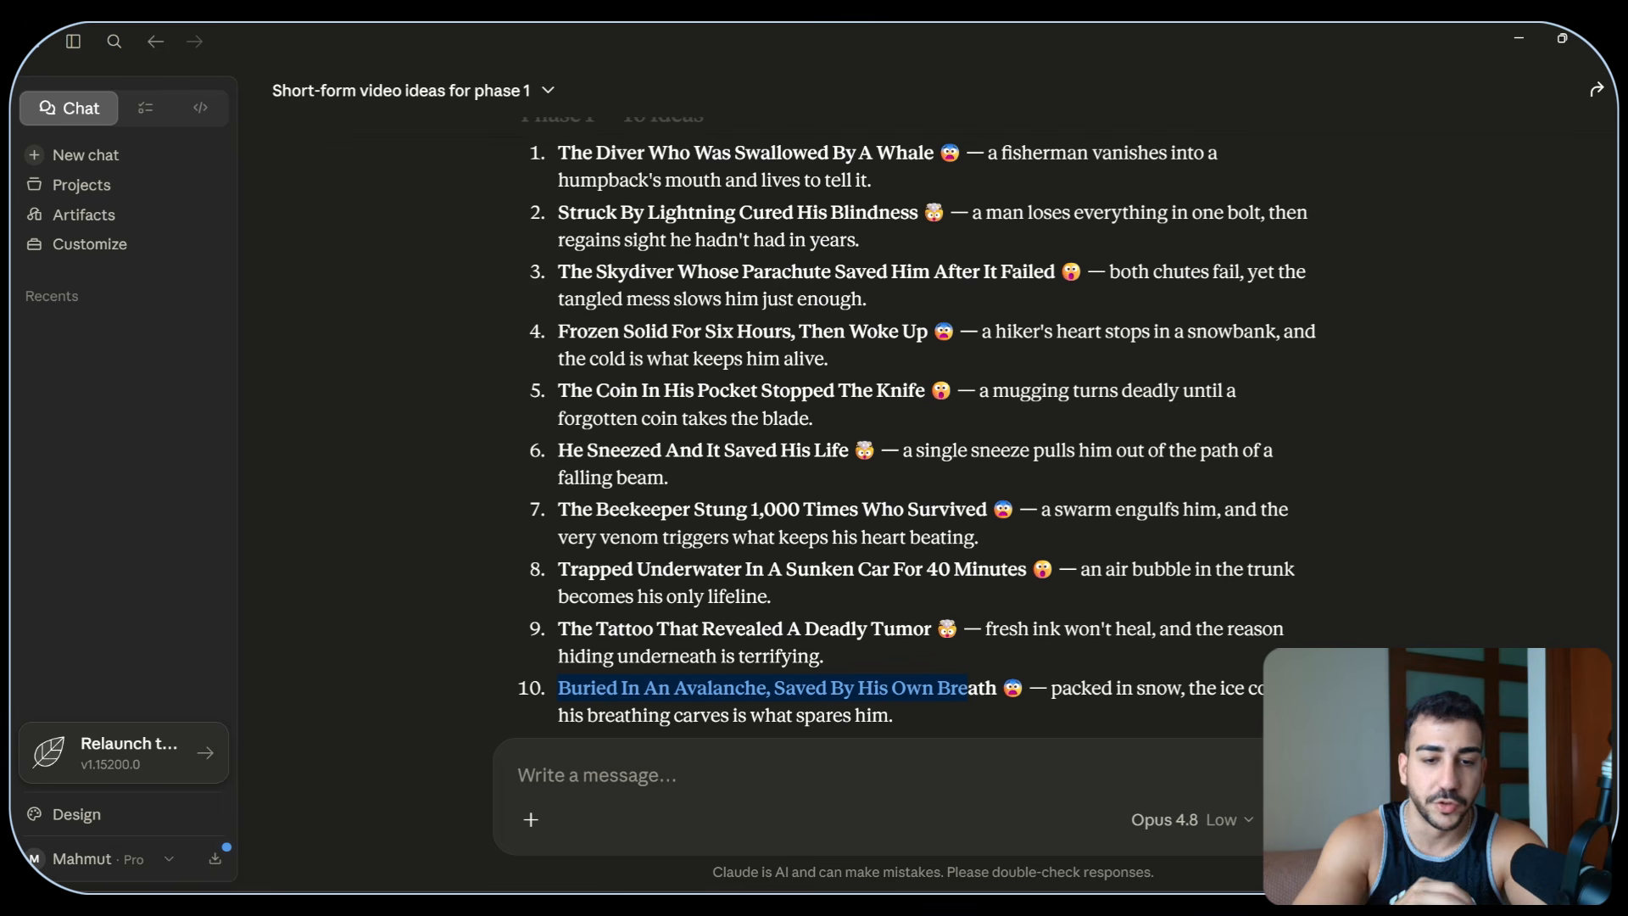
left_click(873, 669)
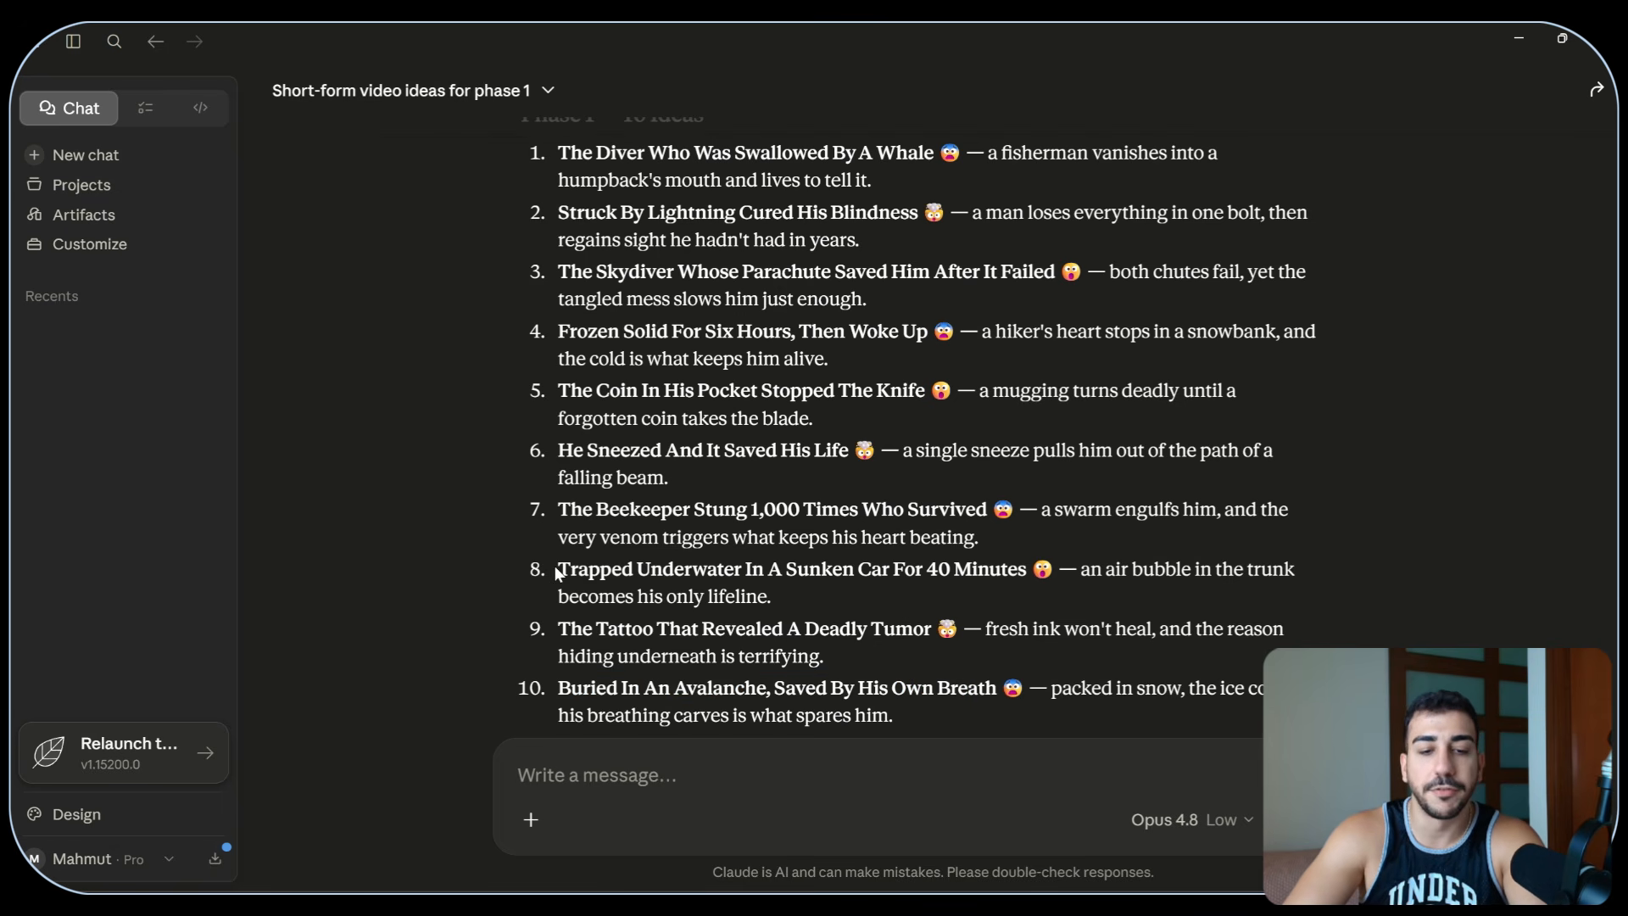
- Choose the idea about the man trapped underwater in a sunken car by sending "Lets go with #8"
left_click_drag(557, 573, 1028, 574)
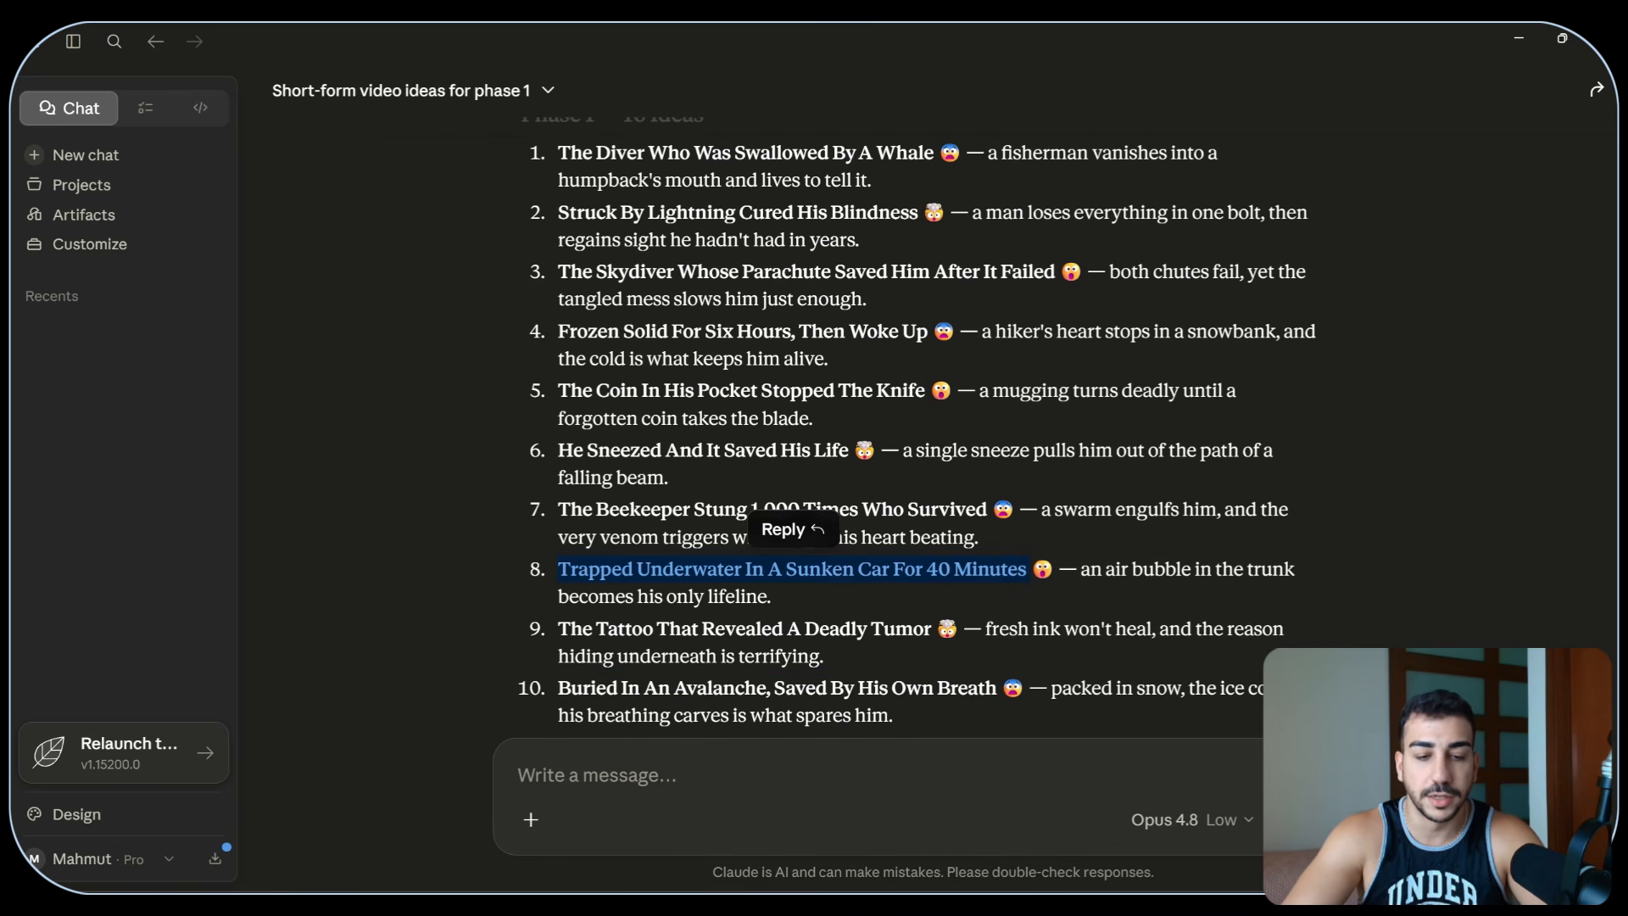
left_click(597, 775)
type("Lets")
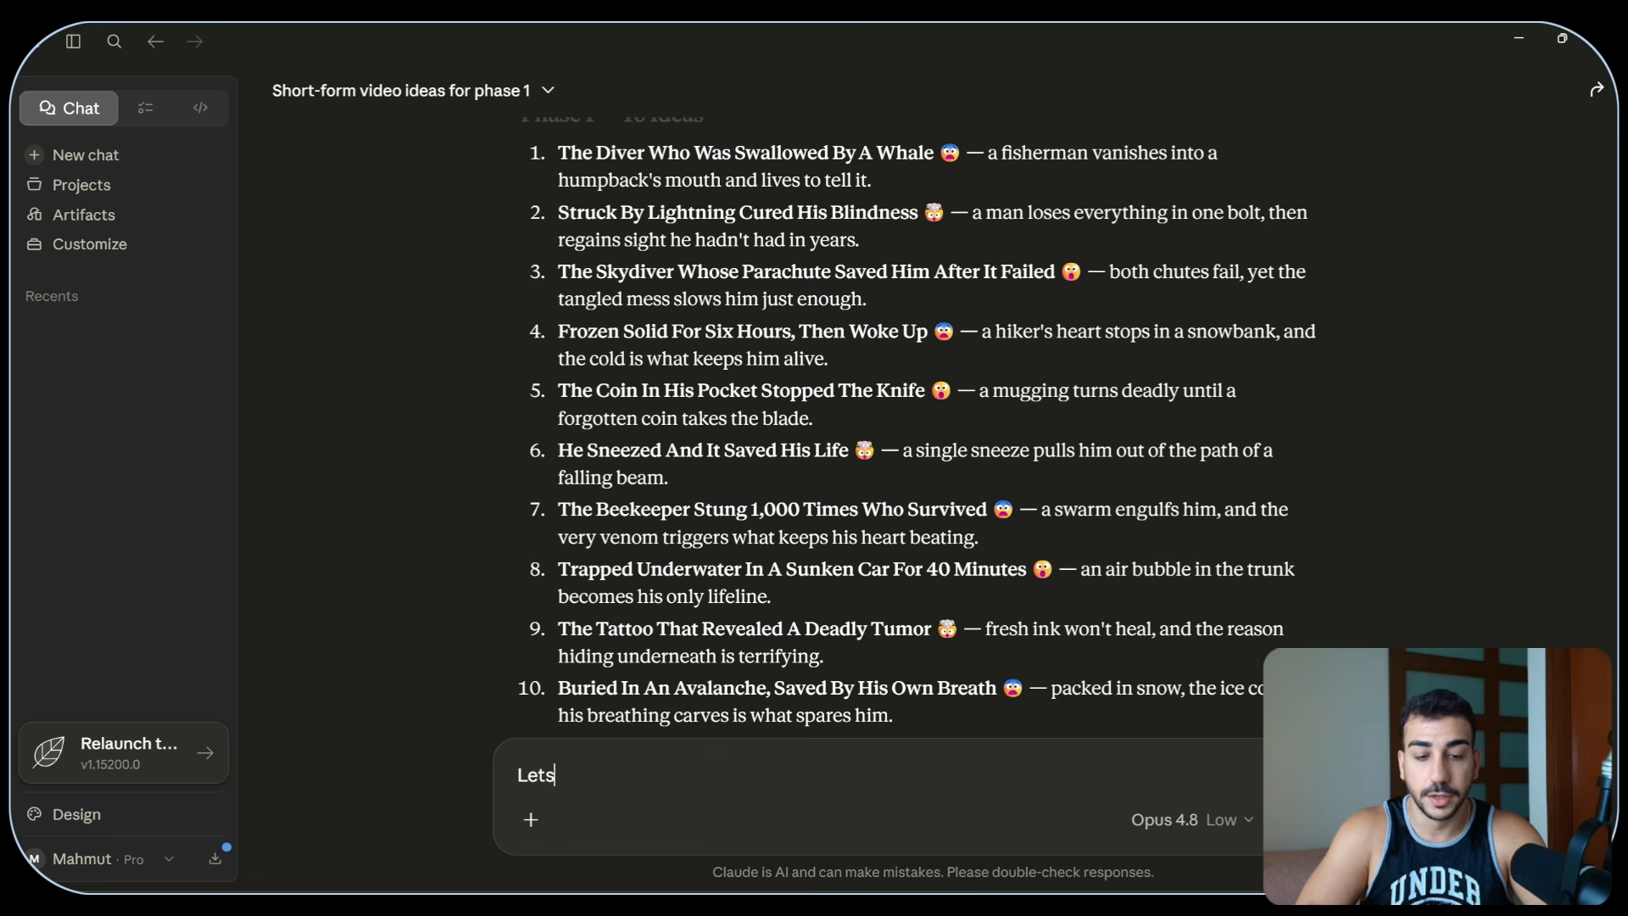
type(" go with #8")
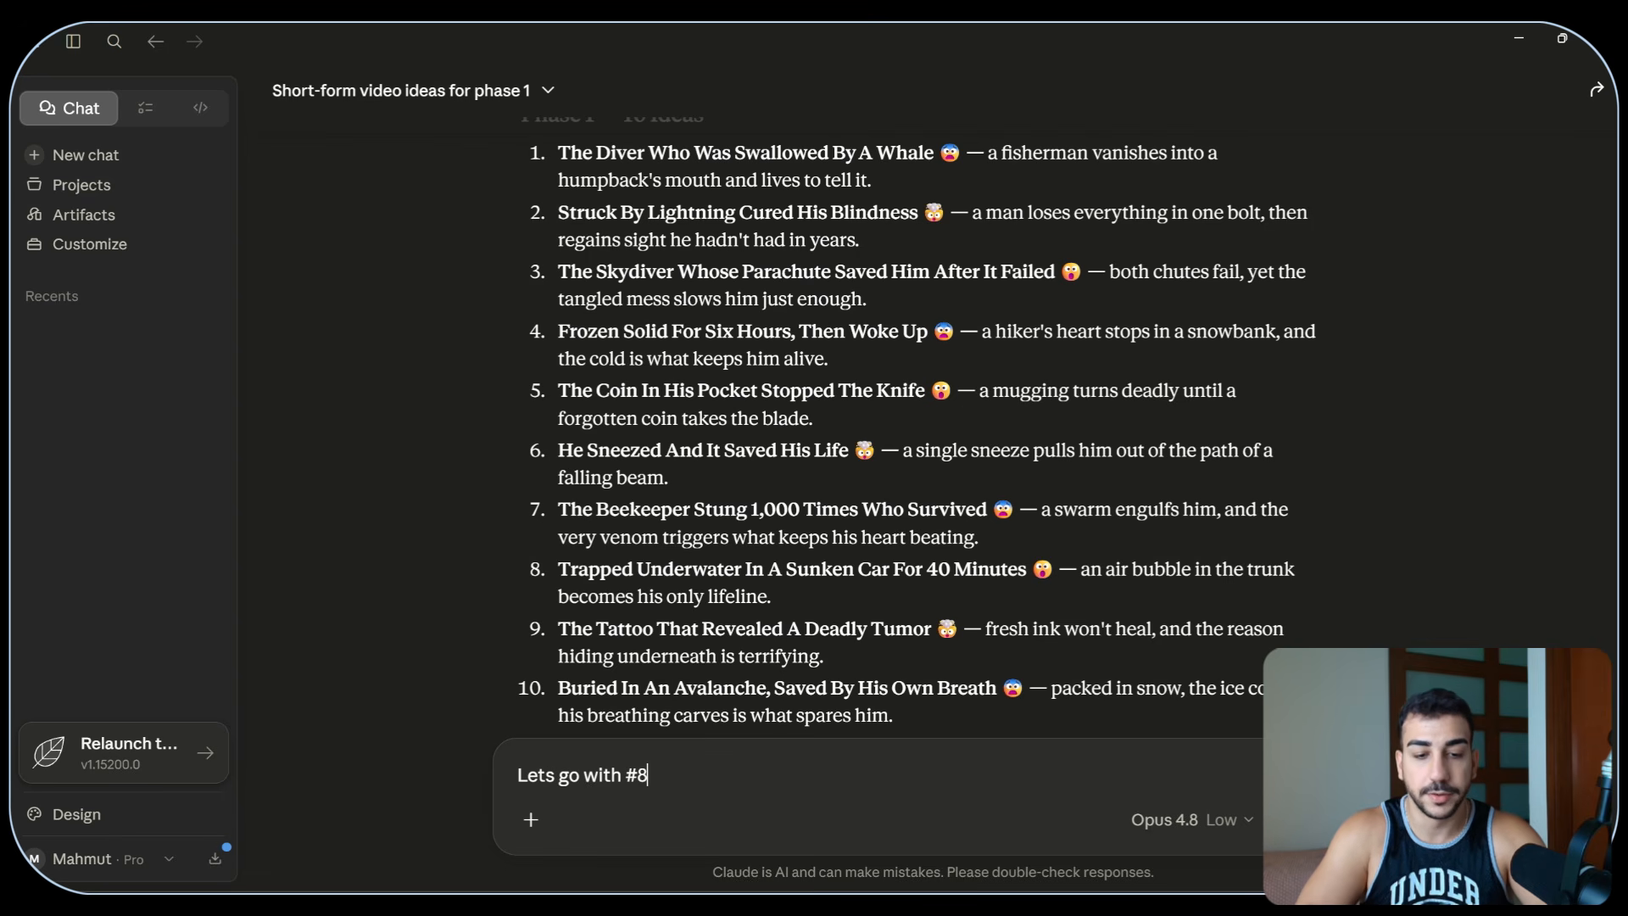
key("Return")
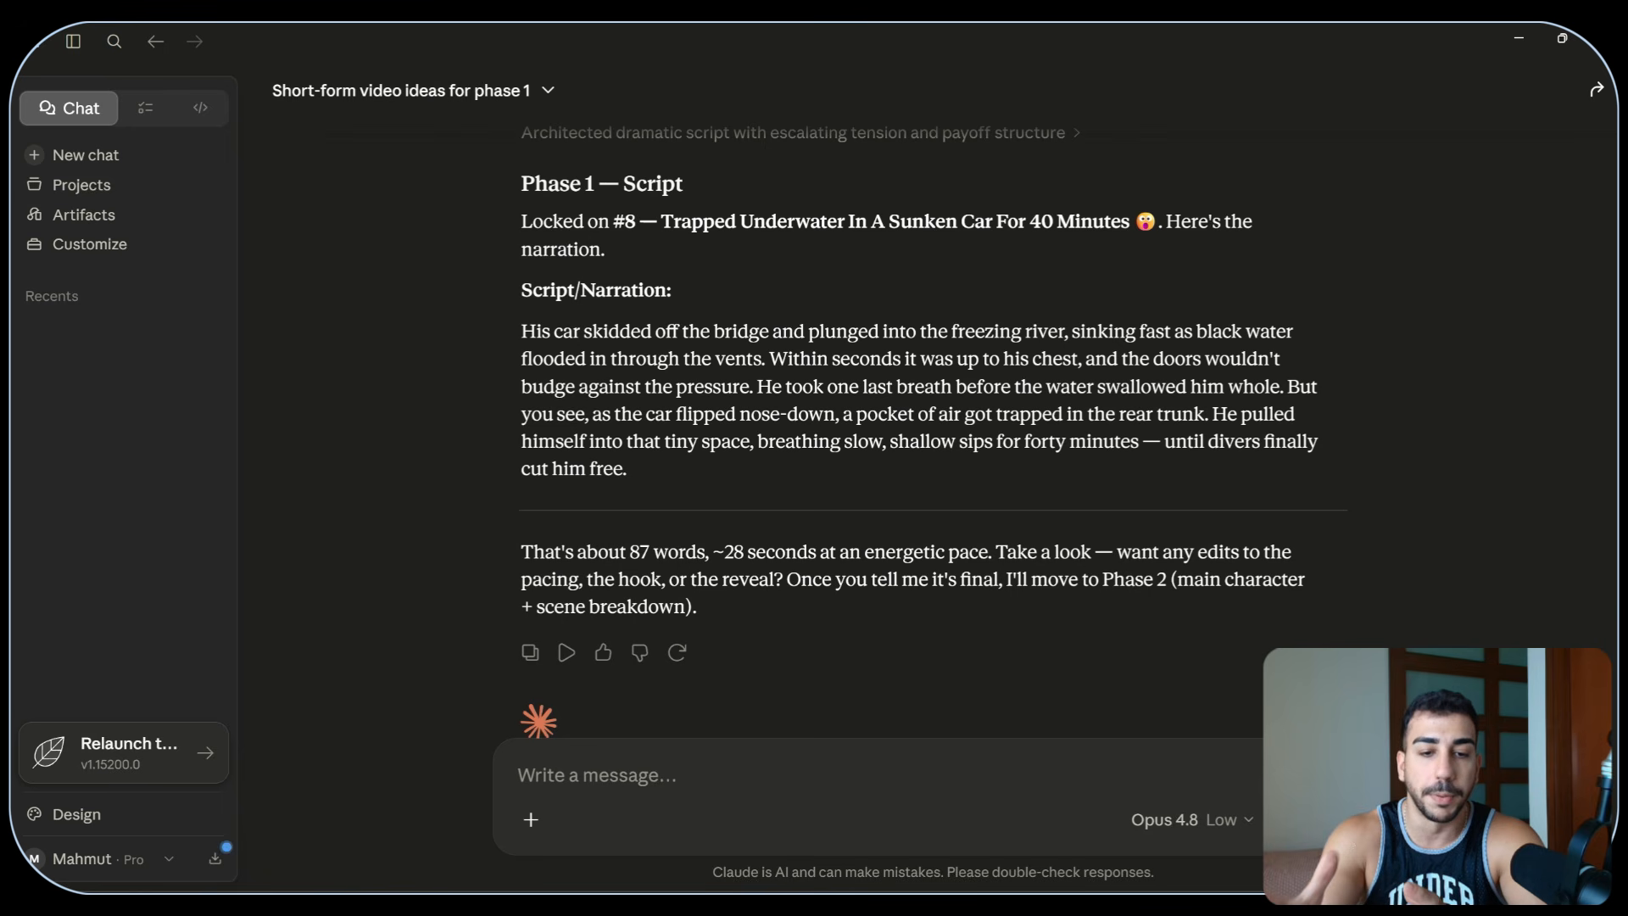
- Review the twist and ending of the generated narration, and send "Lets move on with Phase 2."
left_click_drag(757, 386, 591, 414)
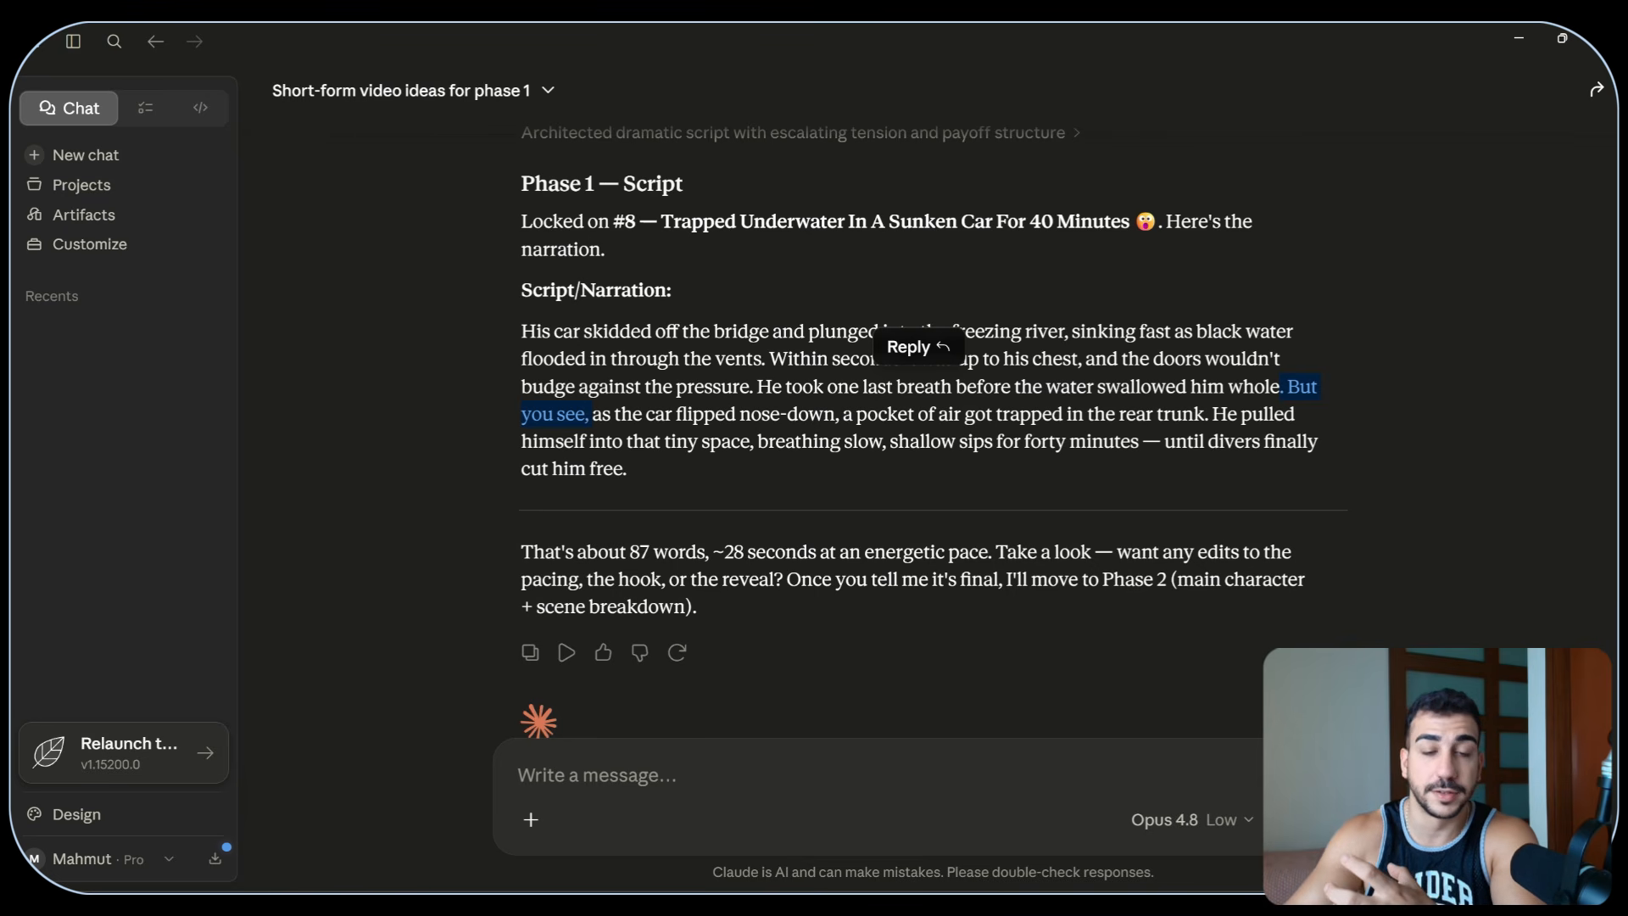
left_click_drag(602, 414, 1283, 463)
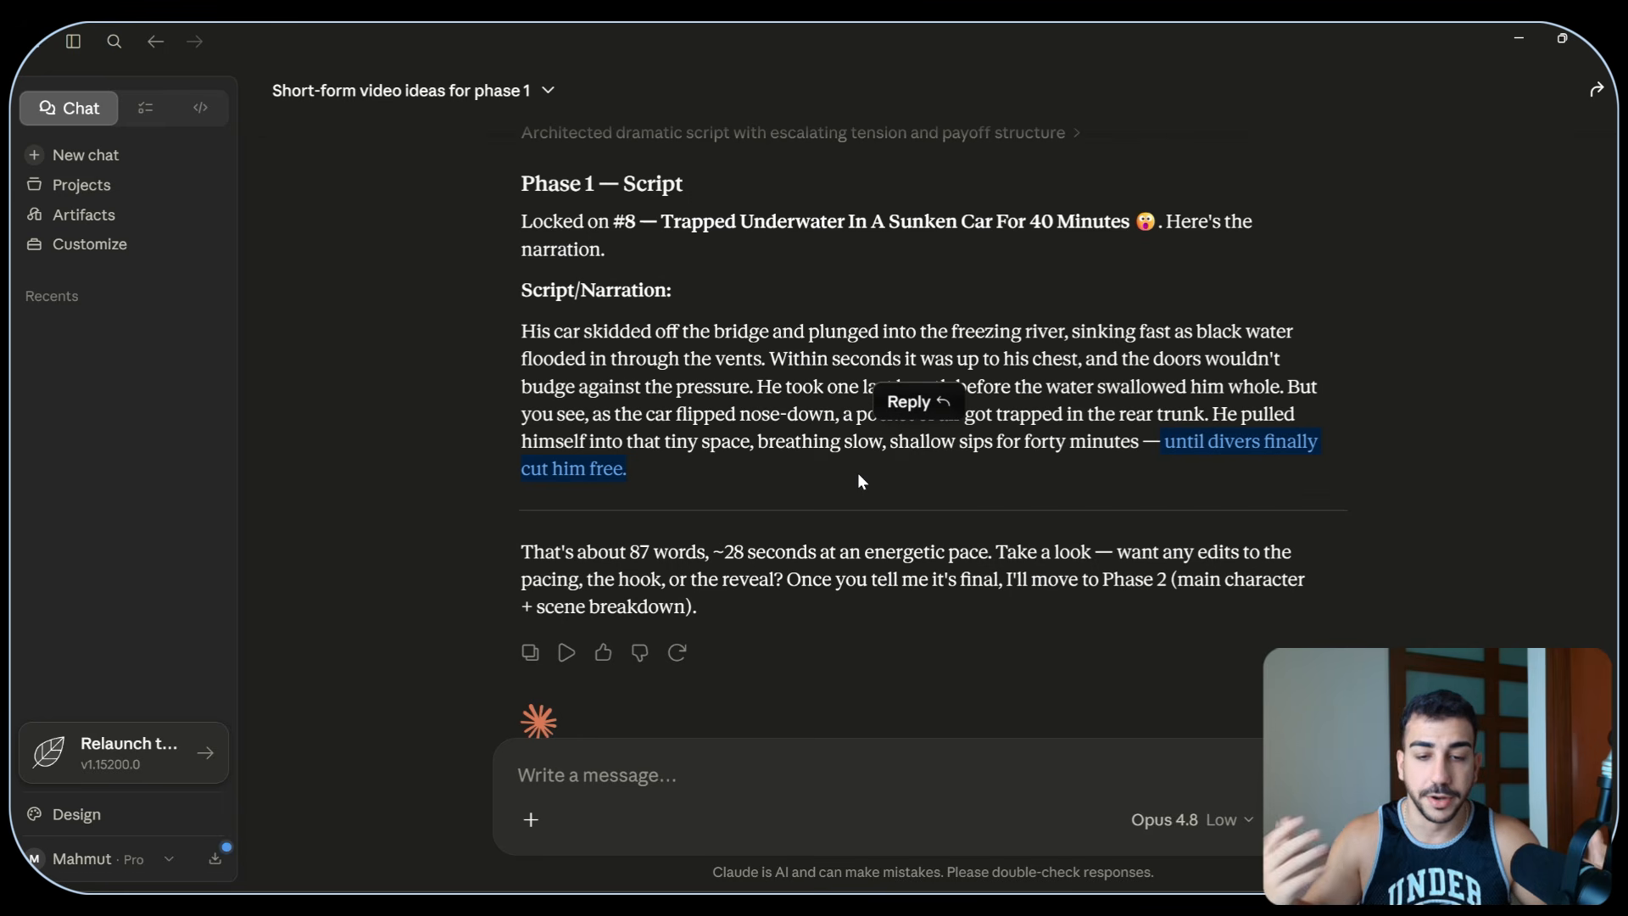
left_click(933, 775)
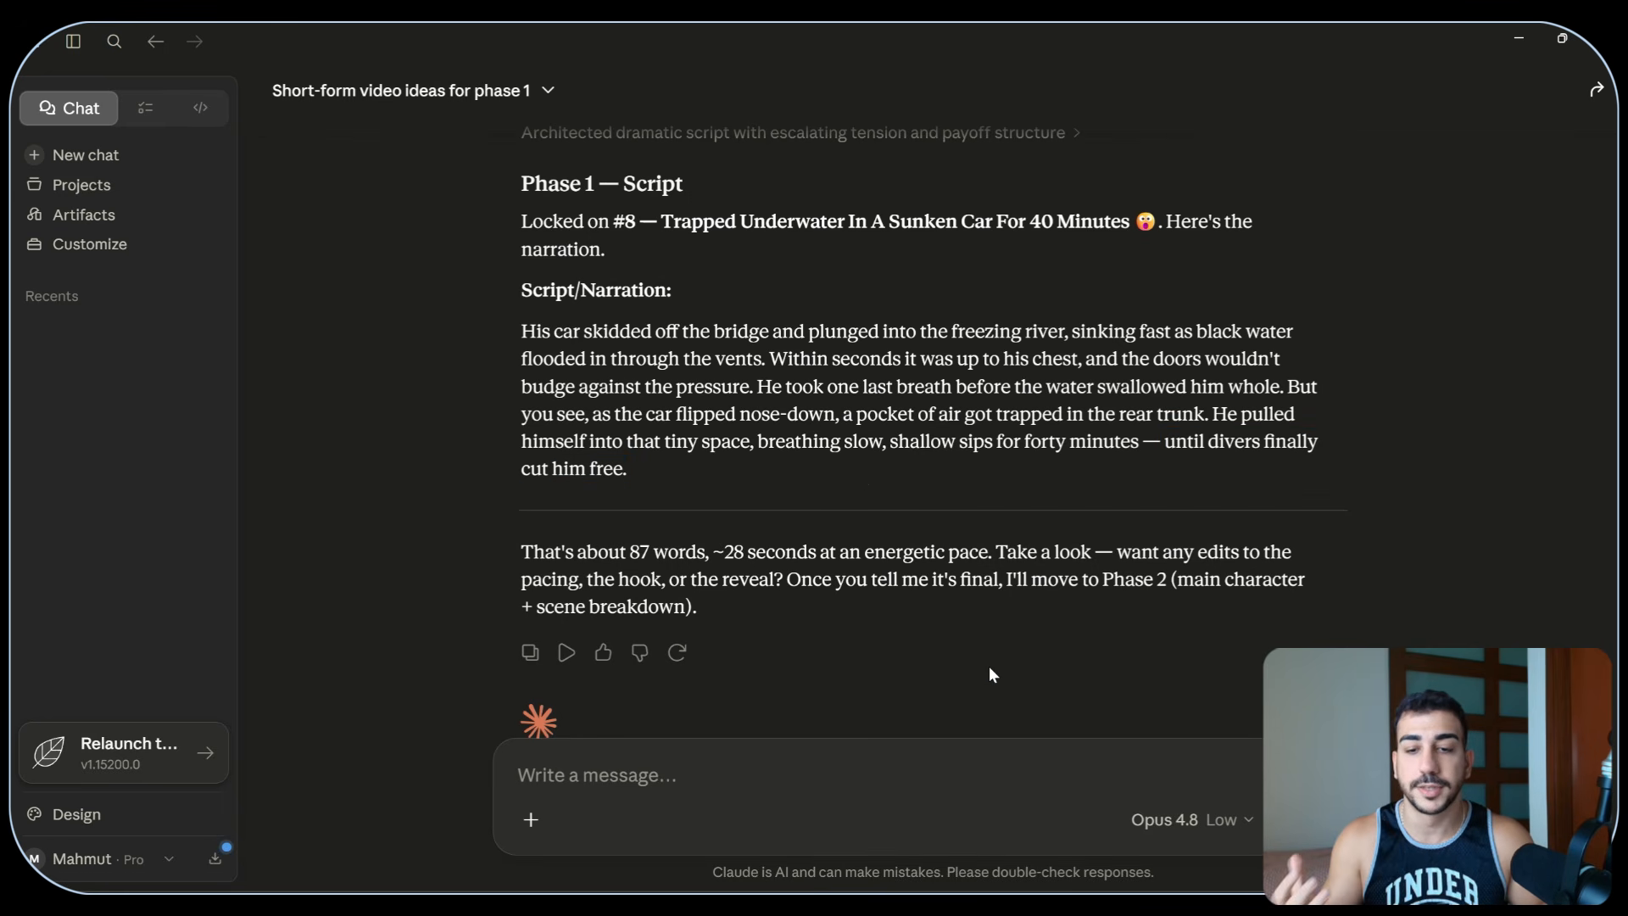
type("Lets move on")
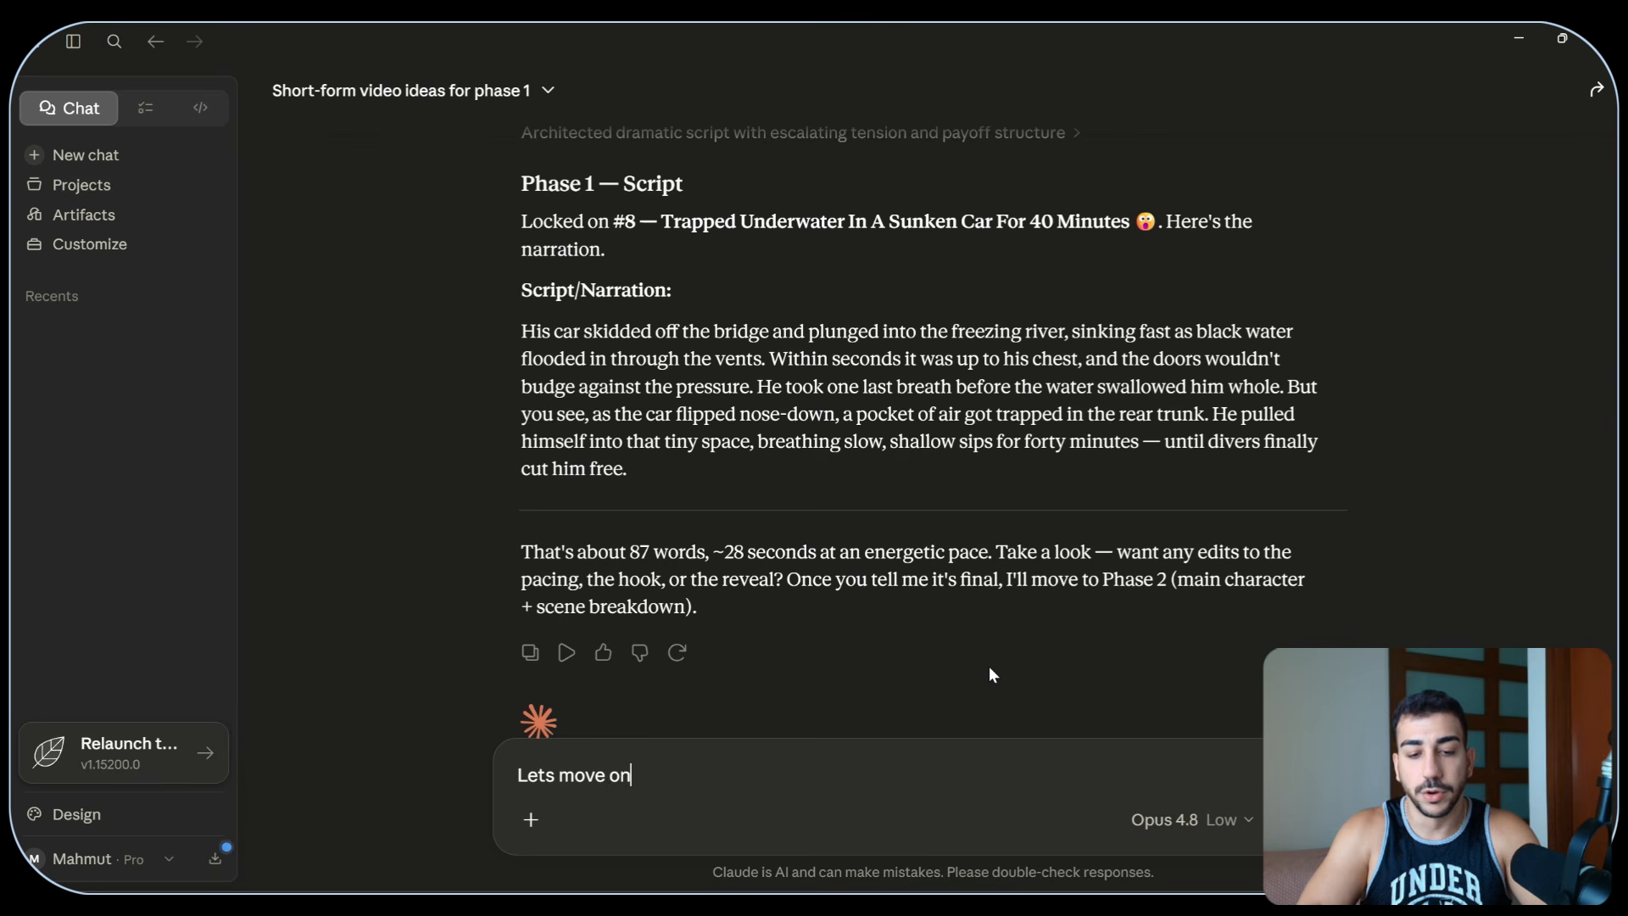
type(" with Phase 2.")
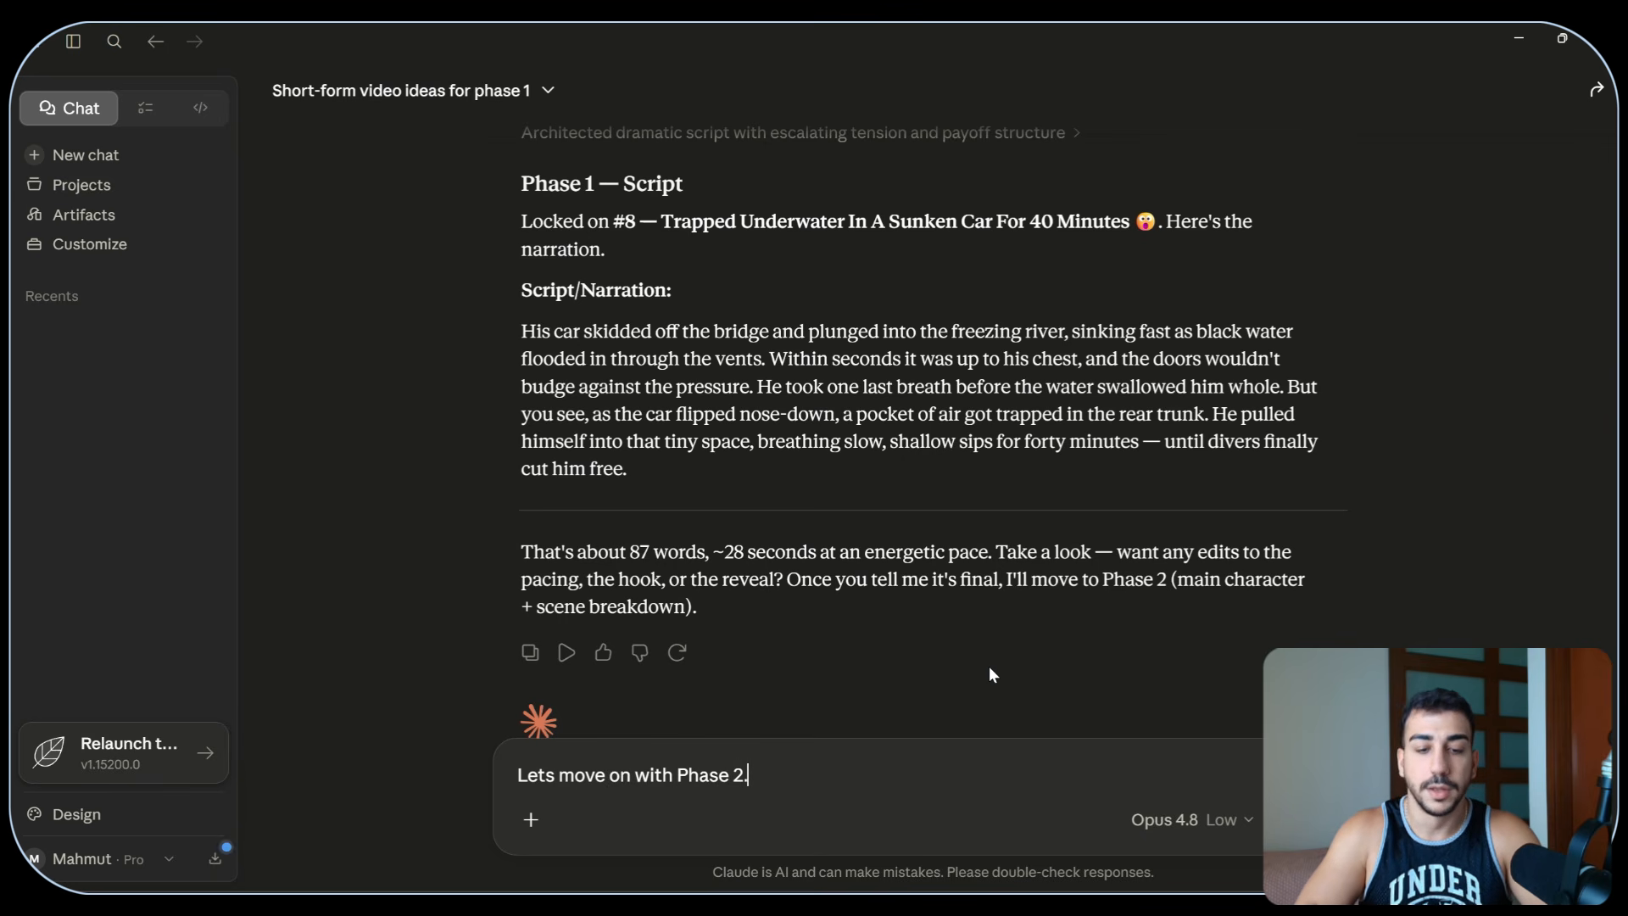
key("Return")
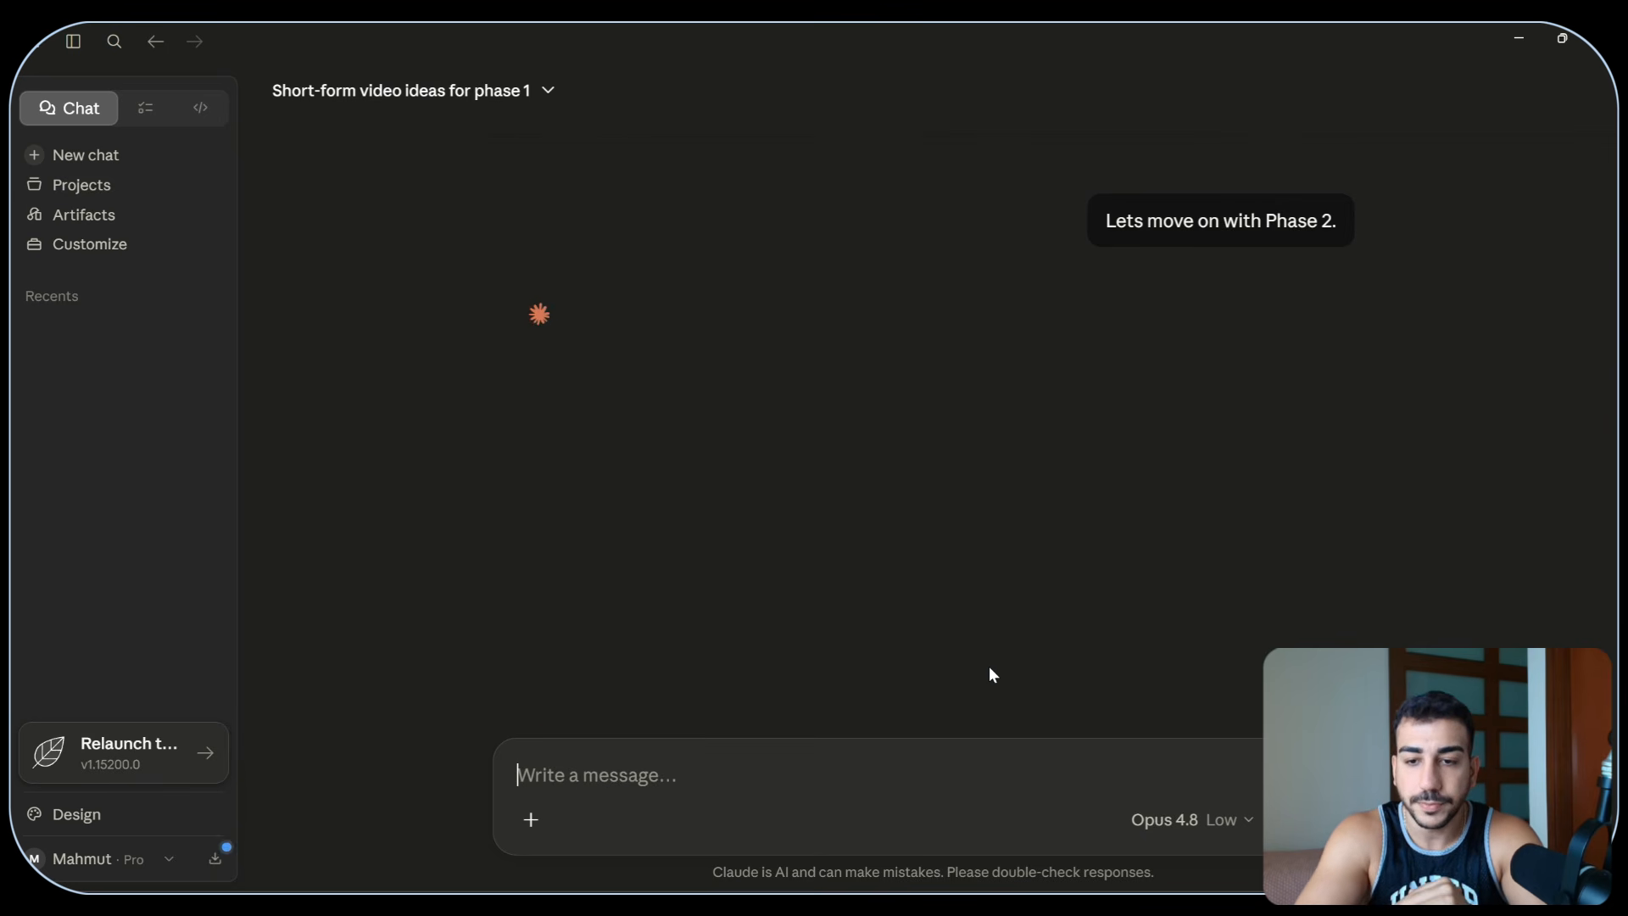
- Examine what Phase 2 covers and read the main character prompt in the generated breakdown
scroll(991, 664, "up", 3)
left_click_drag(1013, 457, 1325, 476)
scroll(1154, 526, "down", 3)
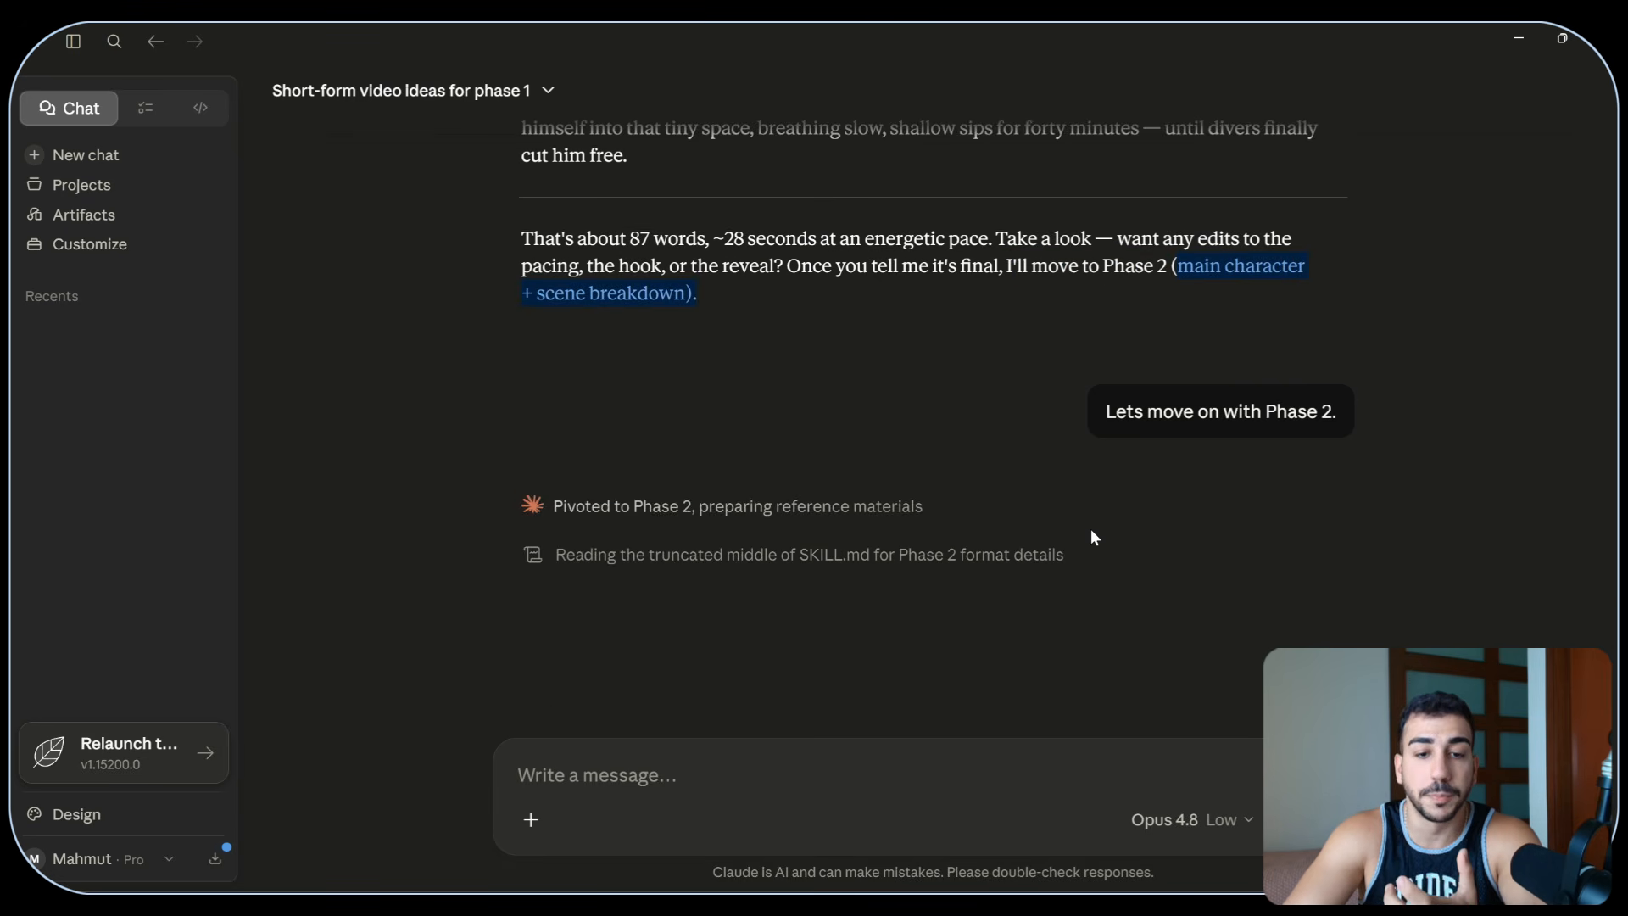
scroll(1425, 534, "down", 2)
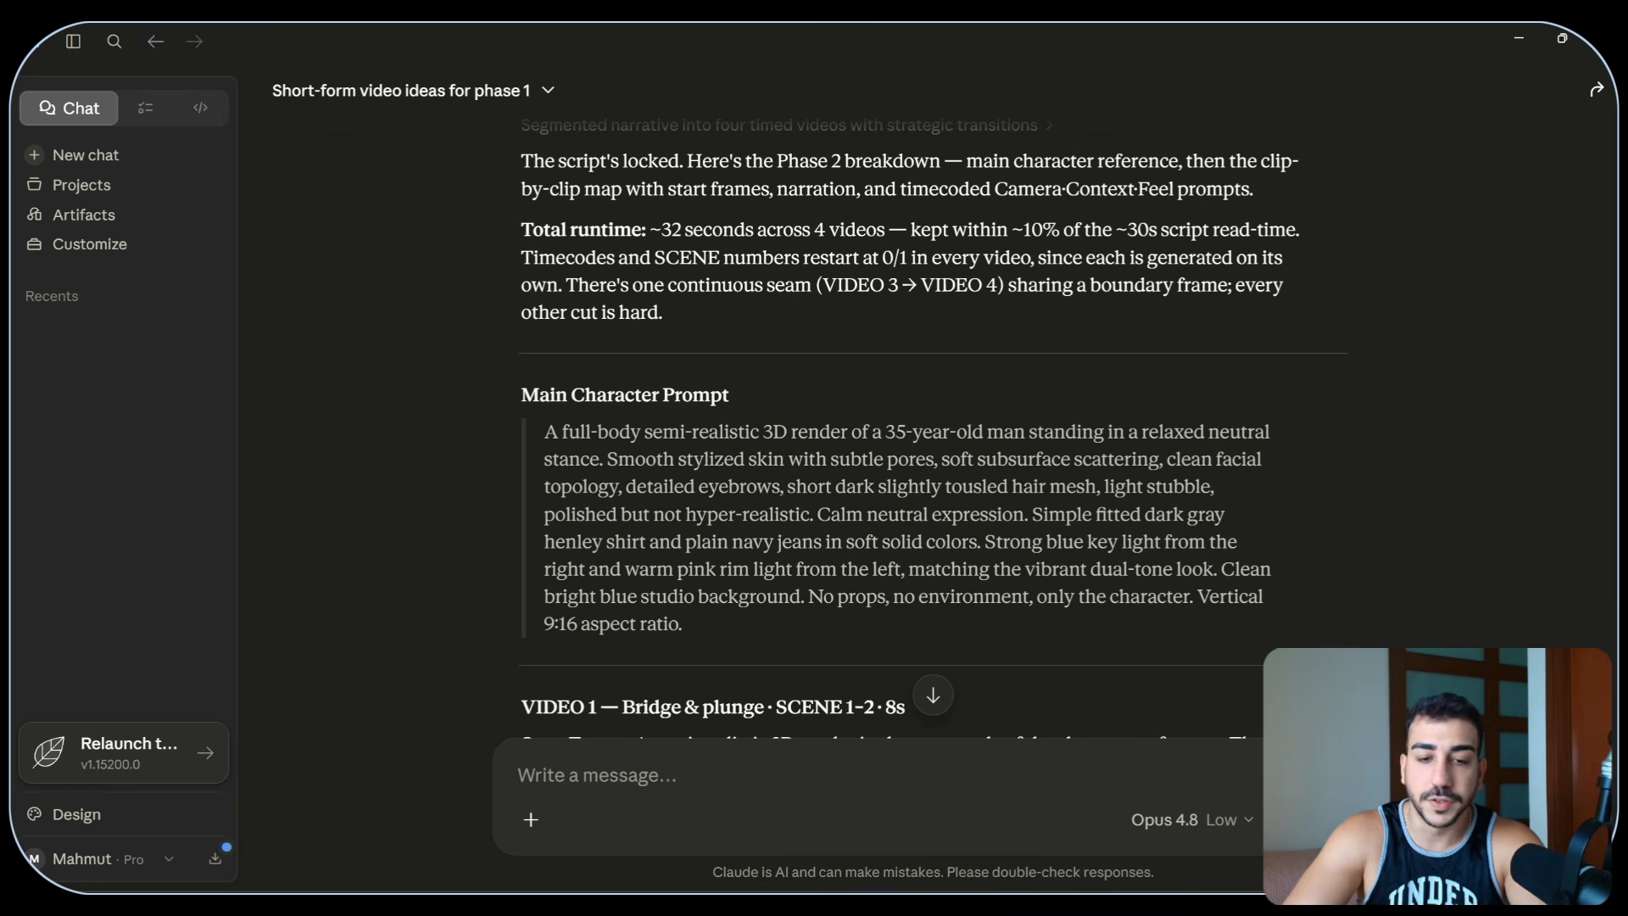
scroll(933, 424, "down", 3)
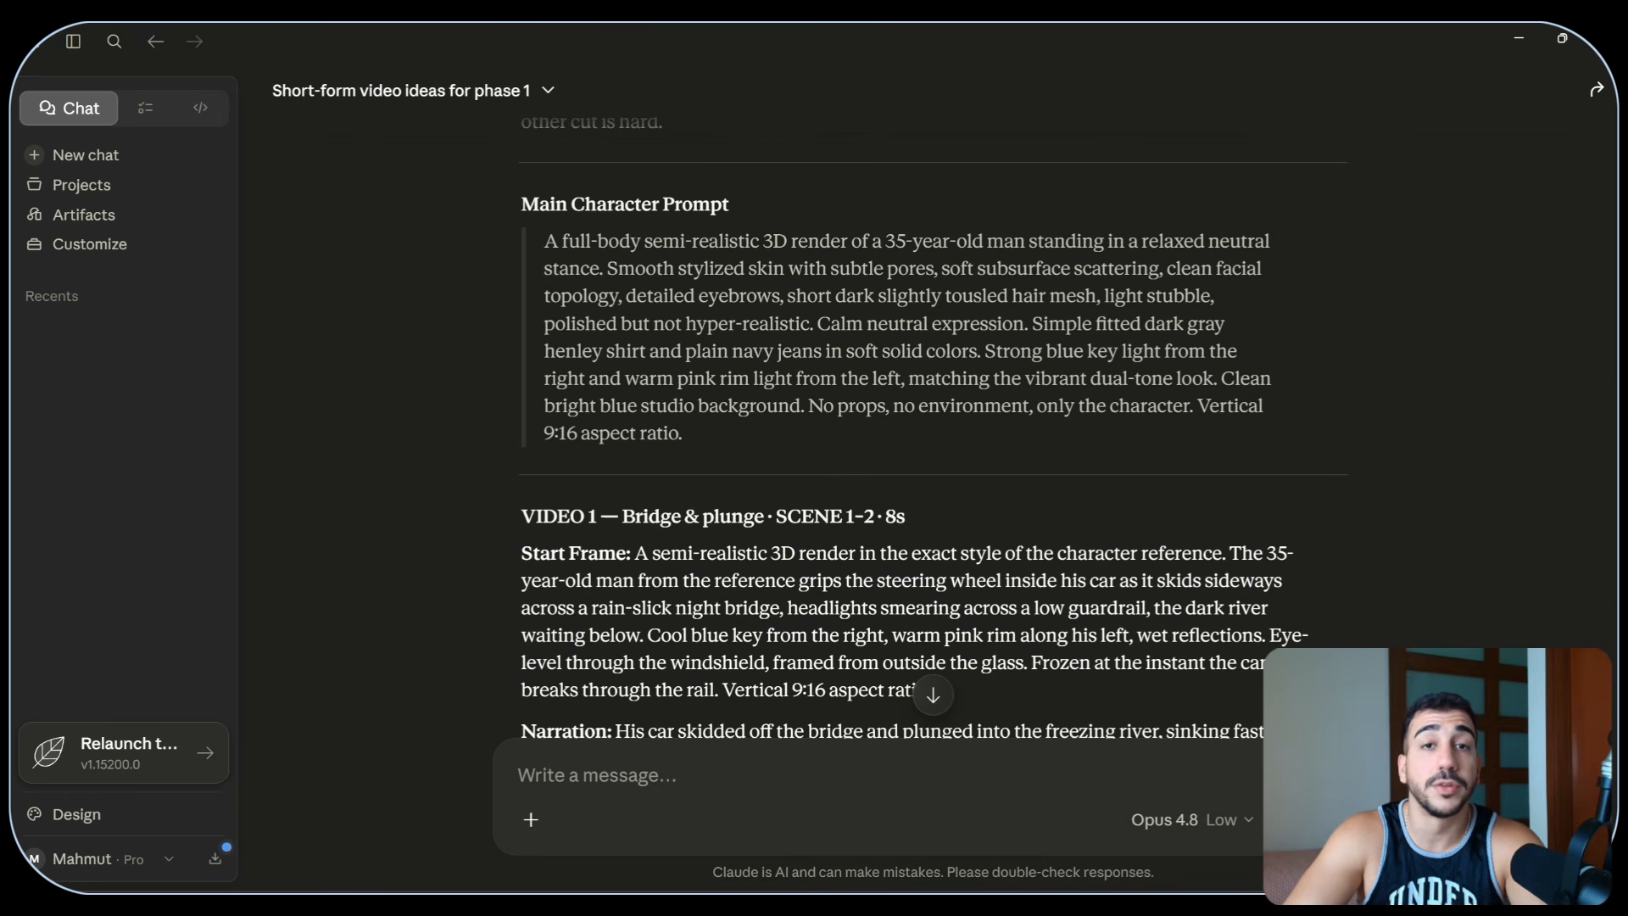
scroll(932, 424, "down", 7)
scroll(933, 424, "up", 3)
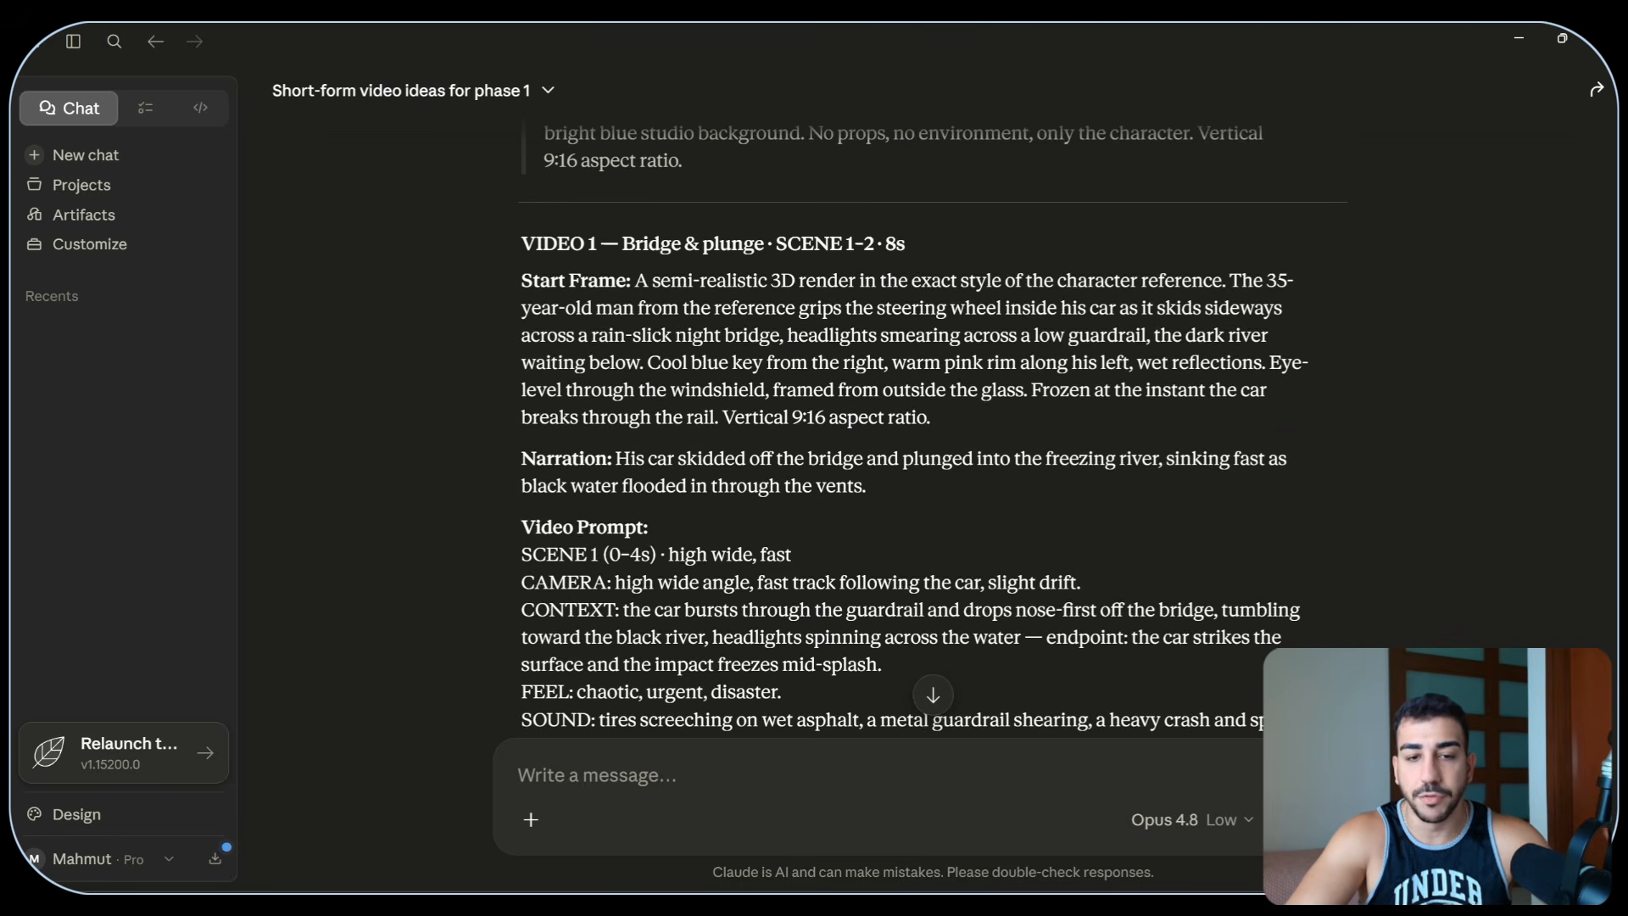
scroll(933, 424, "up", 6)
left_click_drag(520, 323, 746, 334)
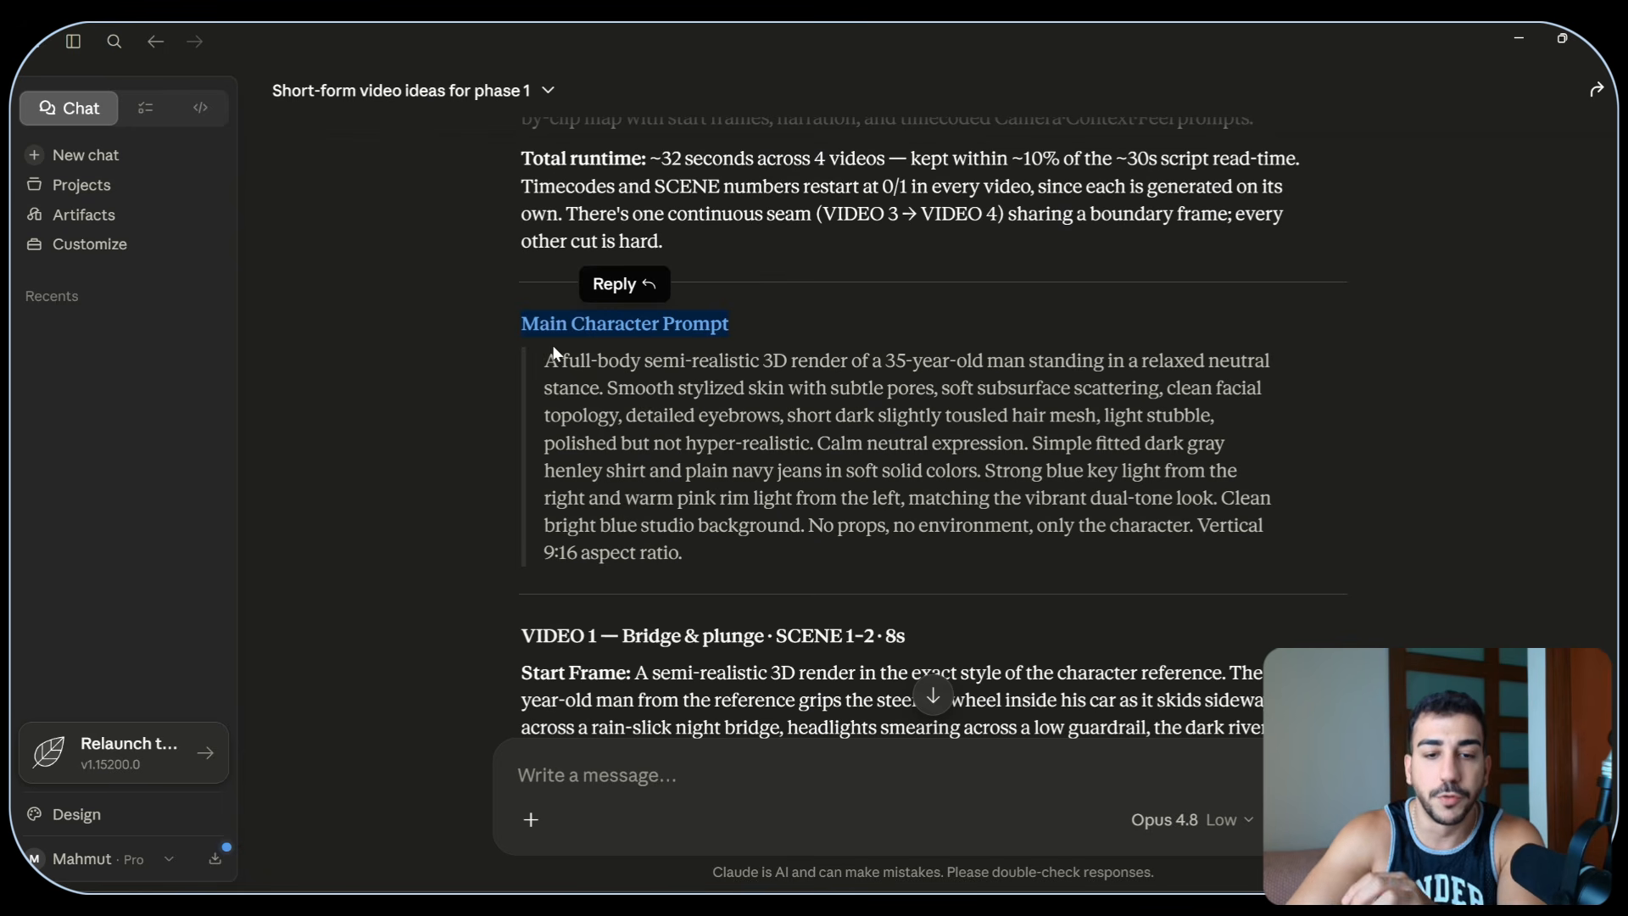
left_click_drag(559, 361, 603, 388)
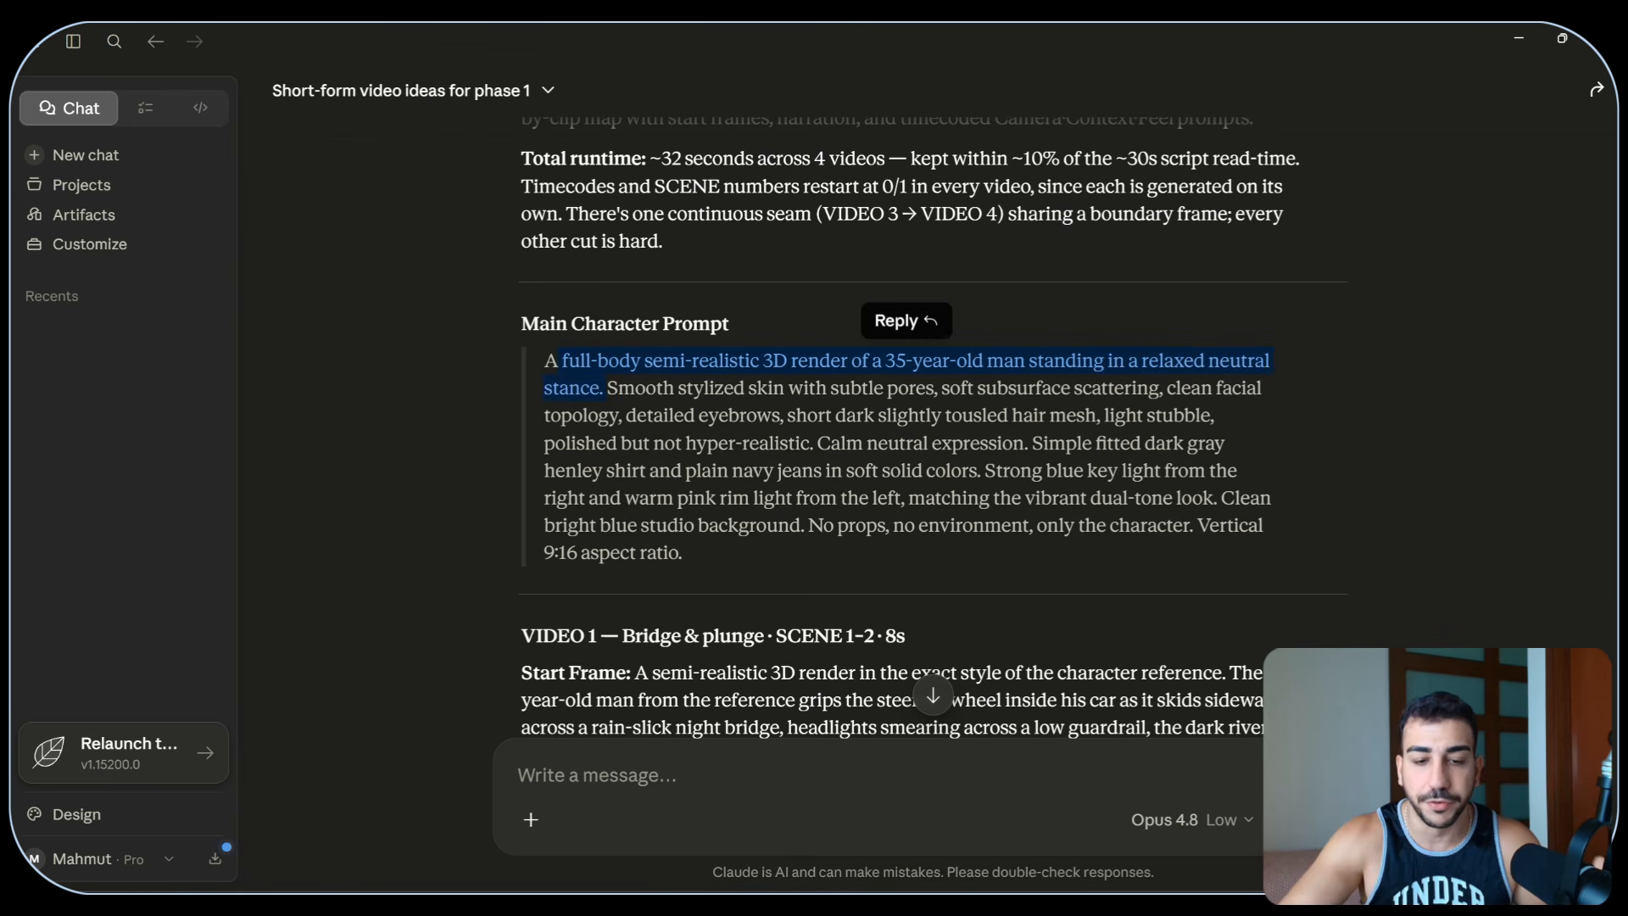
scroll(540, 469, "down", 3)
left_click(540, 469)
left_click_drag(539, 469, 1037, 444)
- Examine the heading, start frame prompt and narration of VIDEO 1 in the Phase 2 breakdown
scroll(1018, 445, "down", 5)
left_click(1036, 445)
scroll(1036, 444, "up", 2)
scroll(543, 241, "down", 1)
left_click_drag(522, 159, 924, 160)
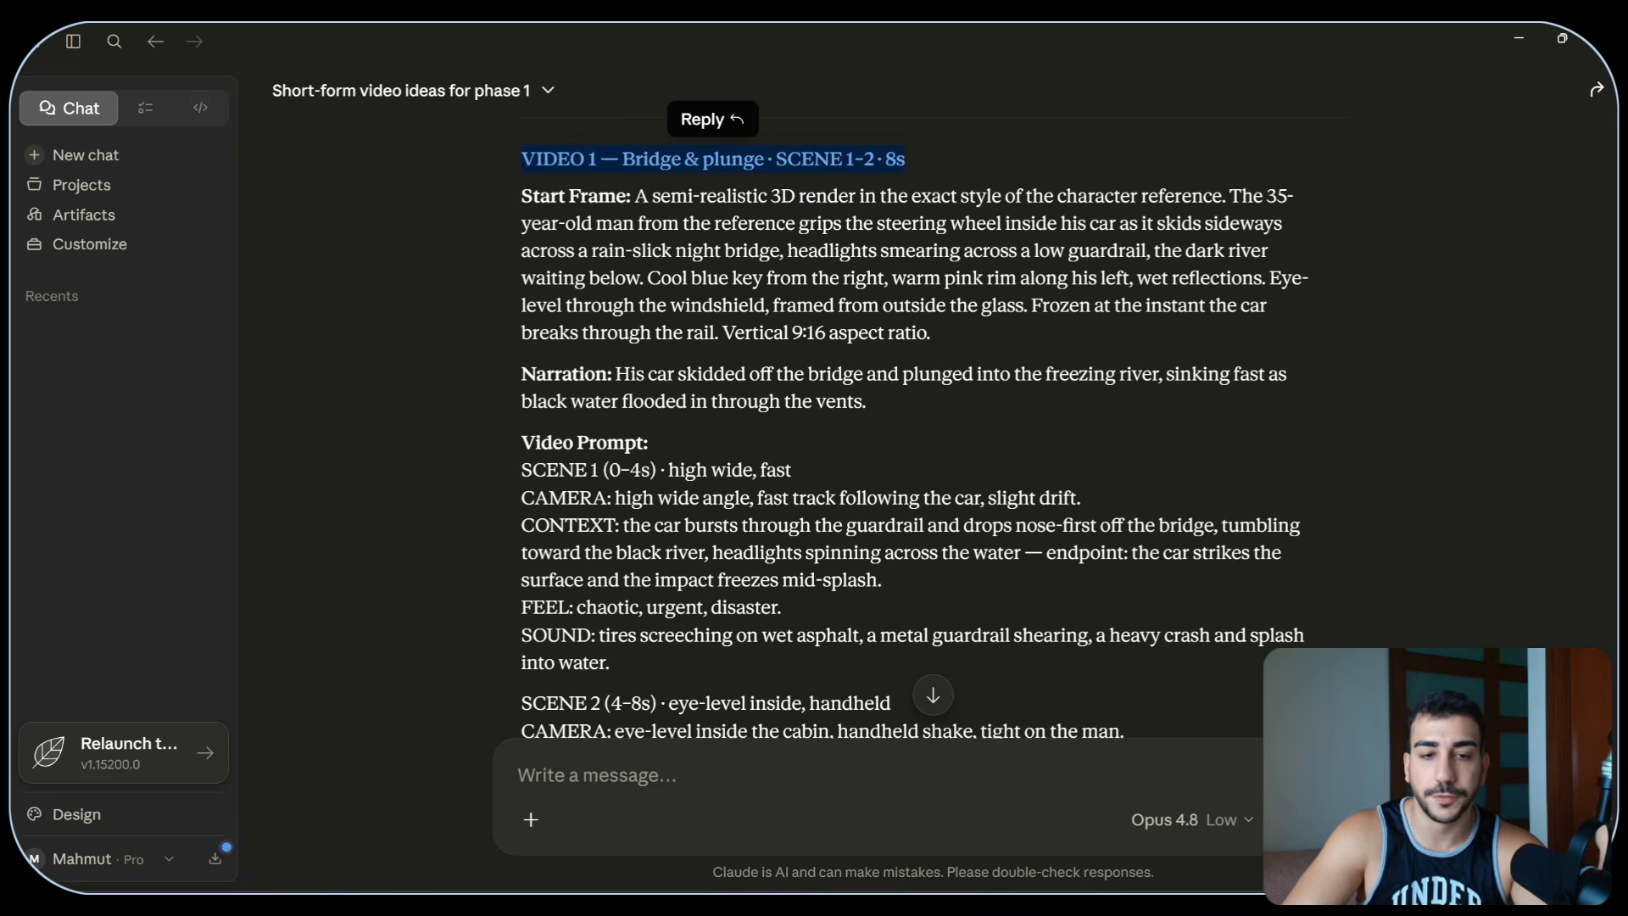
left_click(879, 247)
left_click_drag(522, 194, 967, 333)
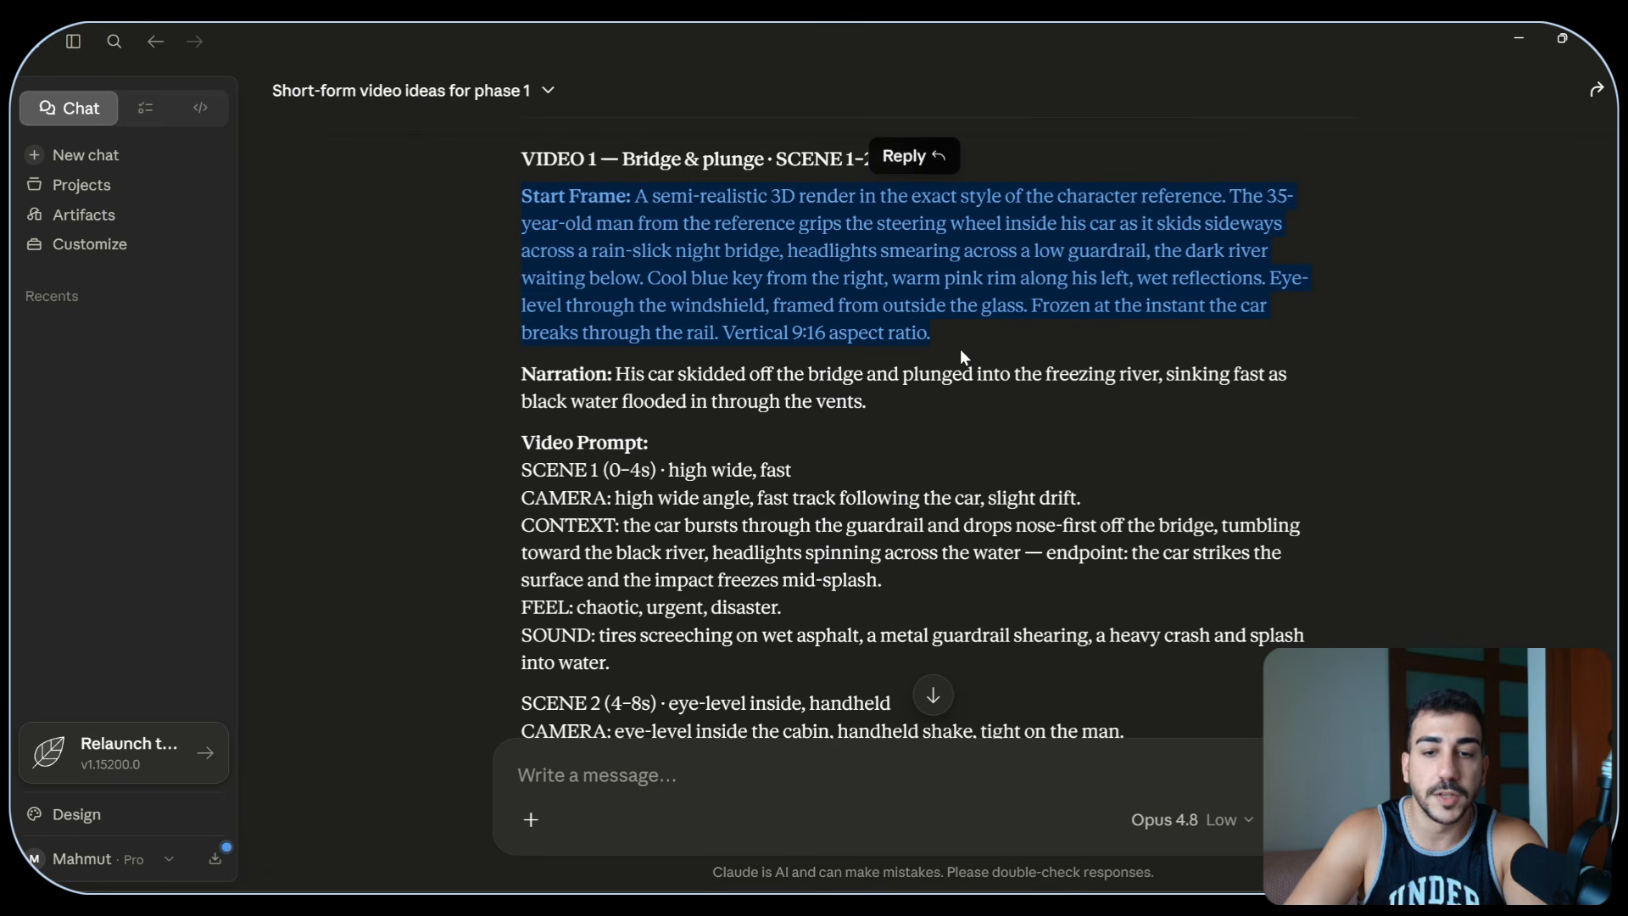
left_click(960, 348)
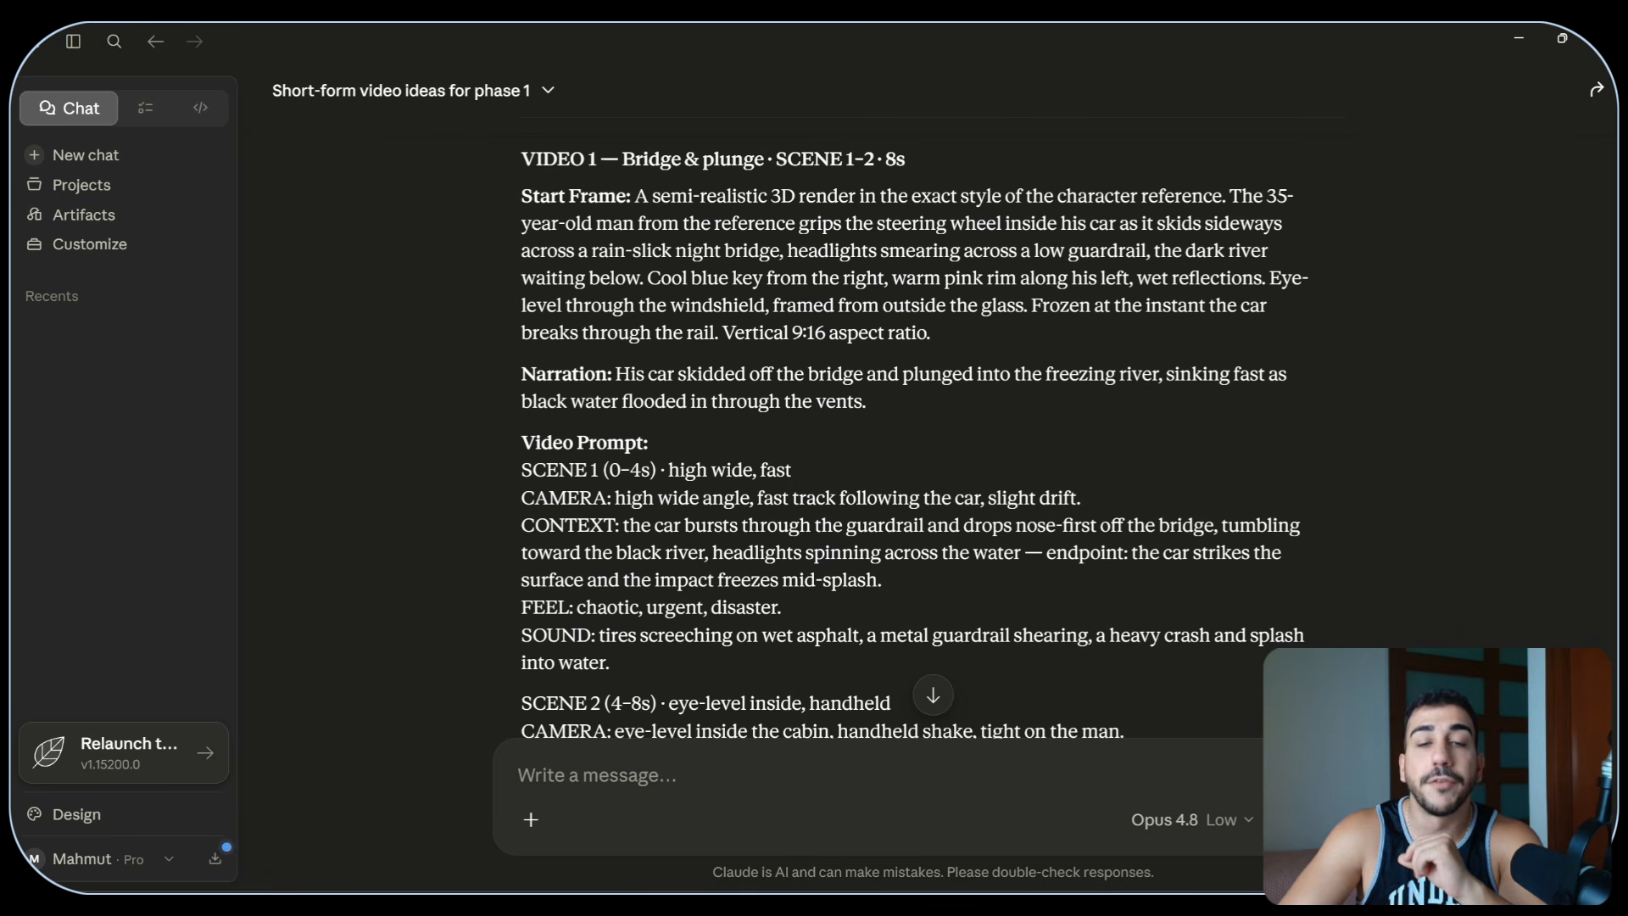
left_click_drag(522, 374, 888, 409)
left_click(888, 410)
left_click_drag(616, 374, 872, 404)
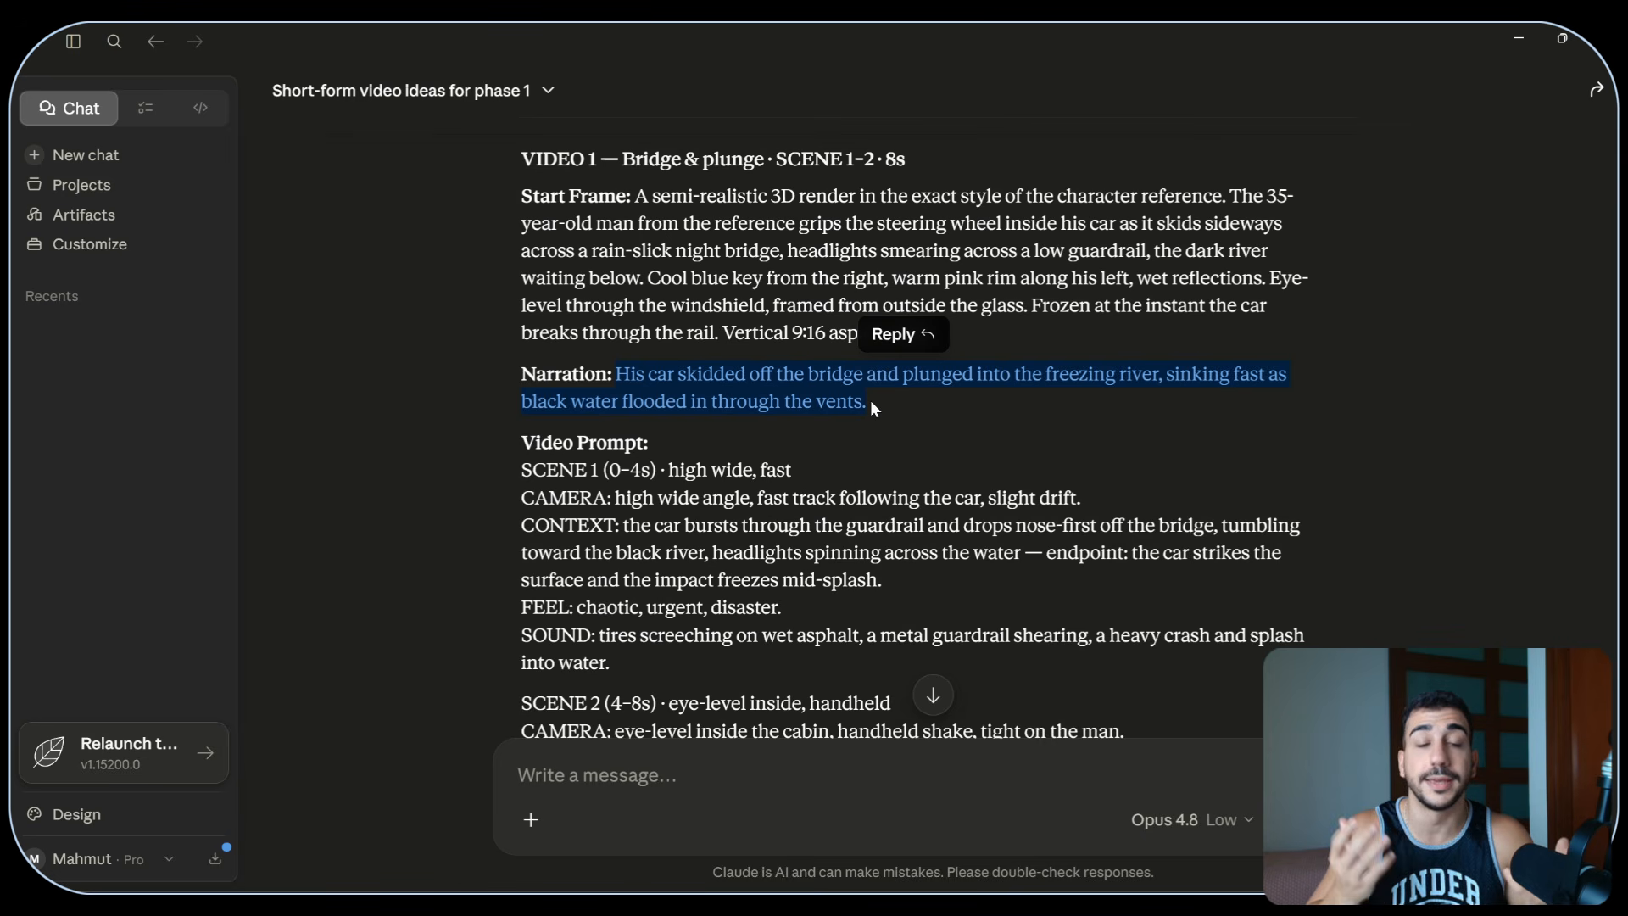
- Examine the VIDEO 1 video prompt, comparing the timecodes of its two scenes with the clip's total duration
scroll(875, 399, "down", 3)
left_click_drag(516, 243, 792, 281)
left_click_drag(521, 280, 925, 472)
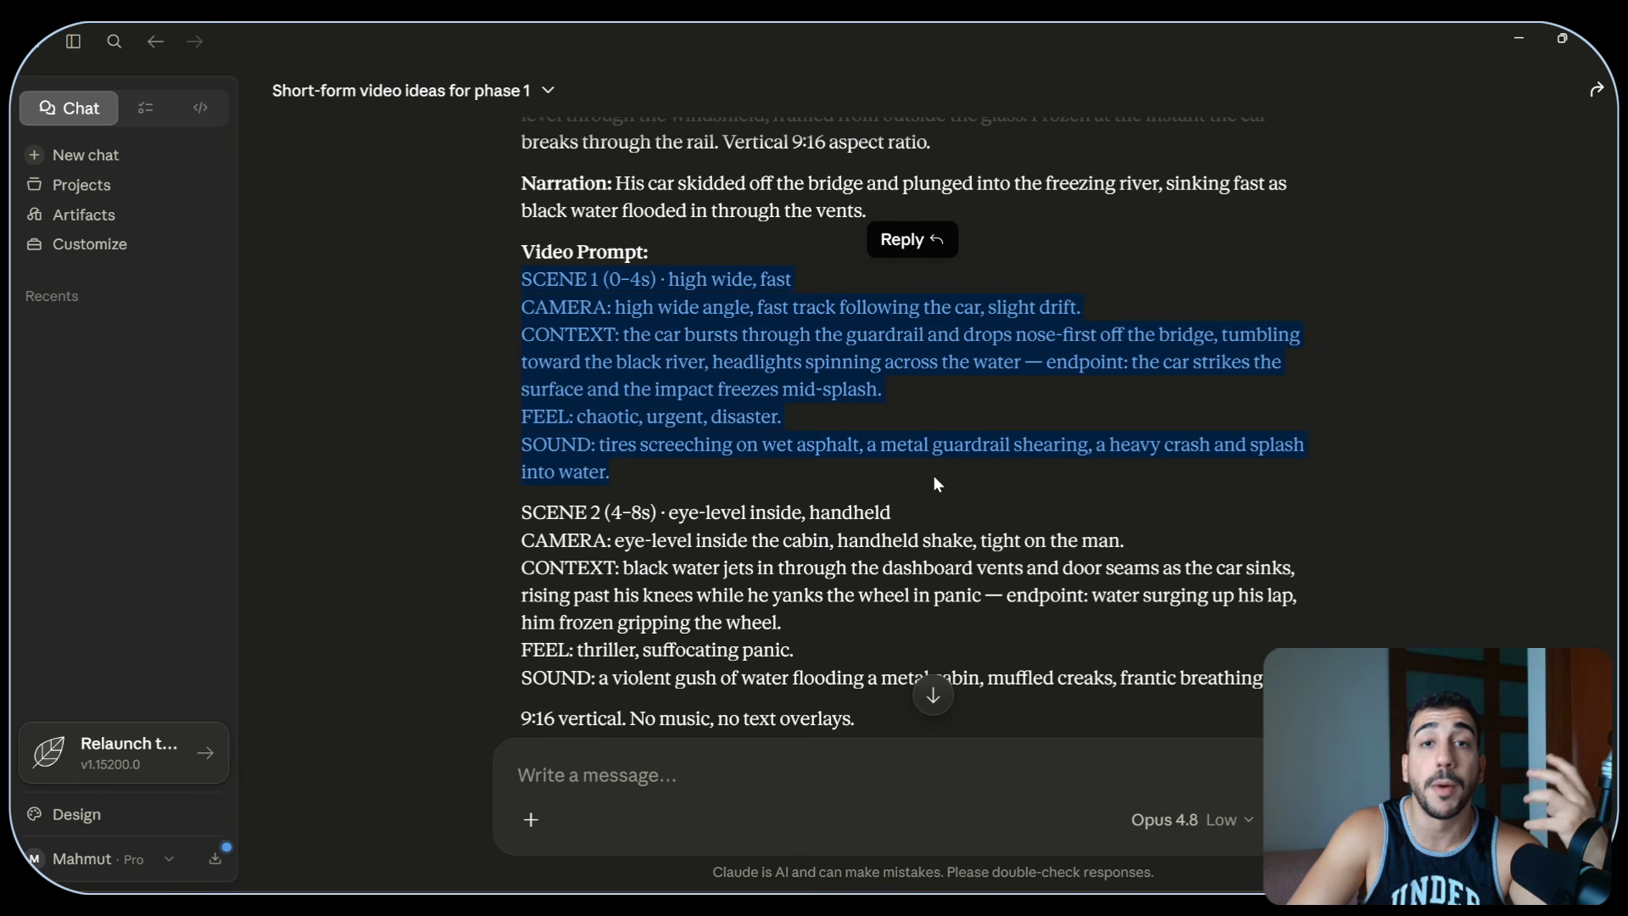
left_click(926, 465)
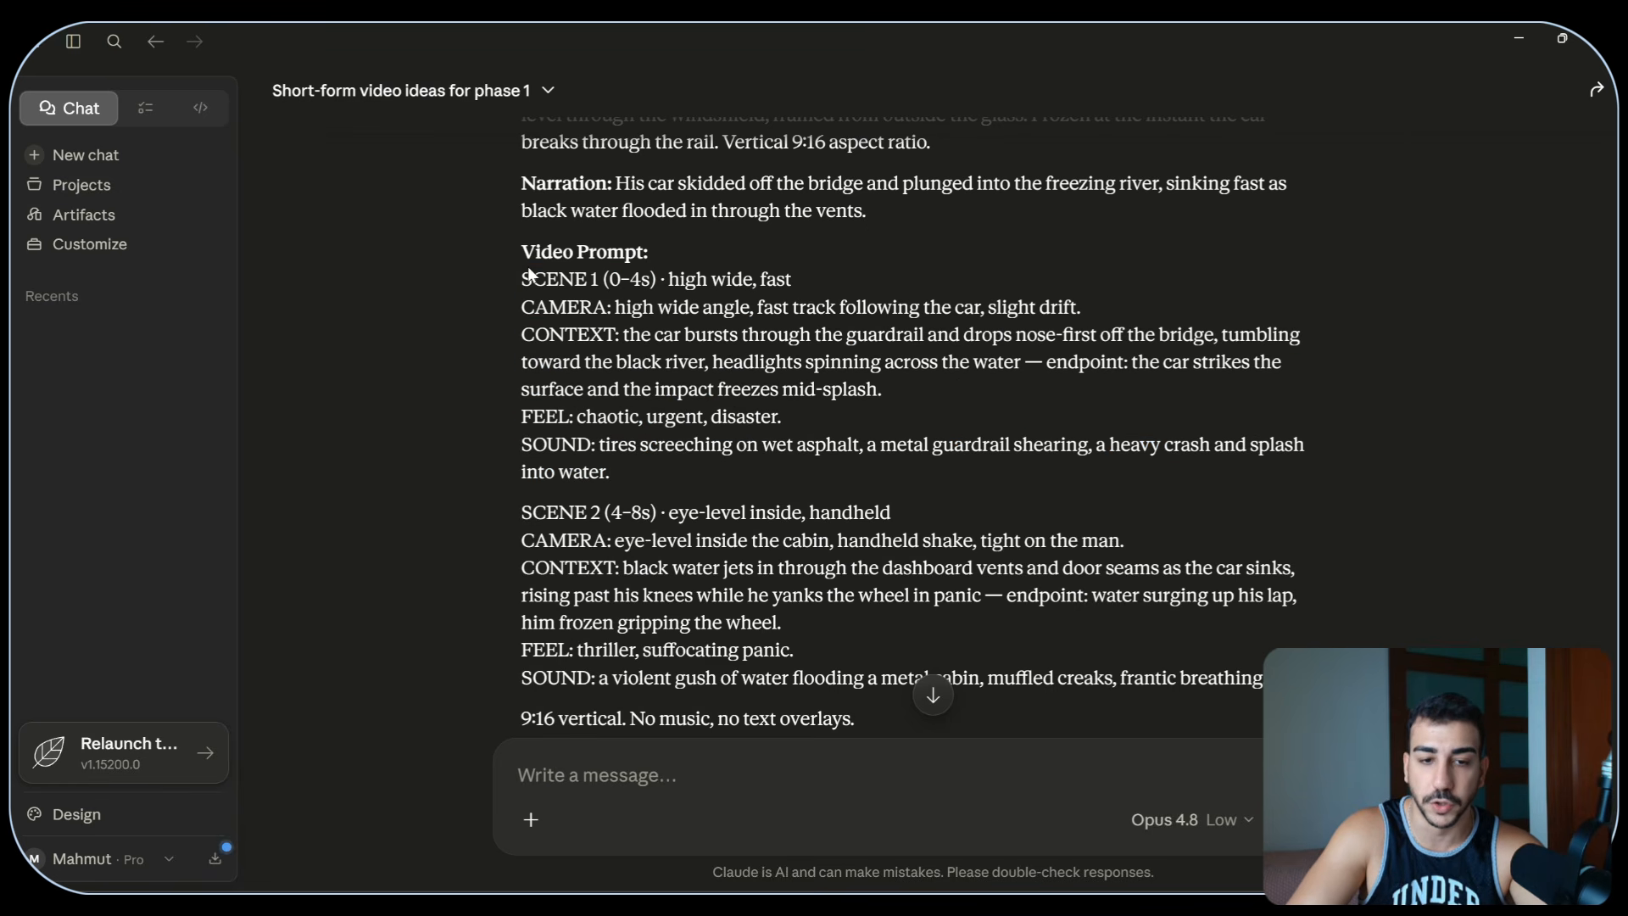
scroll(638, 143, "up", 1)
scroll(913, 167, "up", 3)
double_click(895, 160)
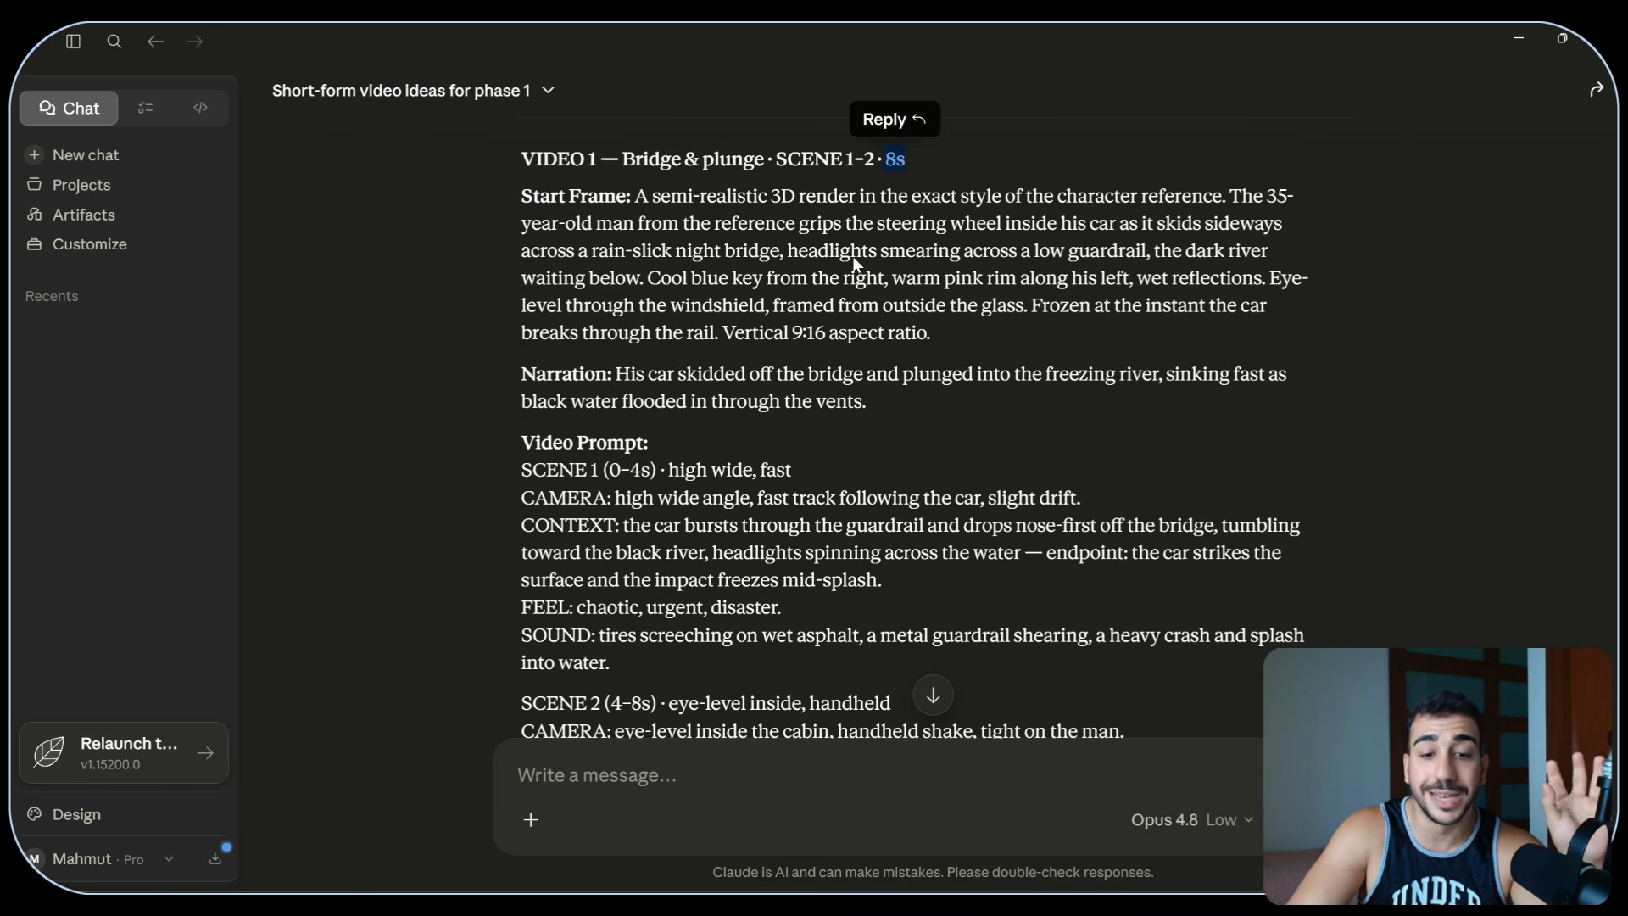
scroll(771, 469, "down", 3)
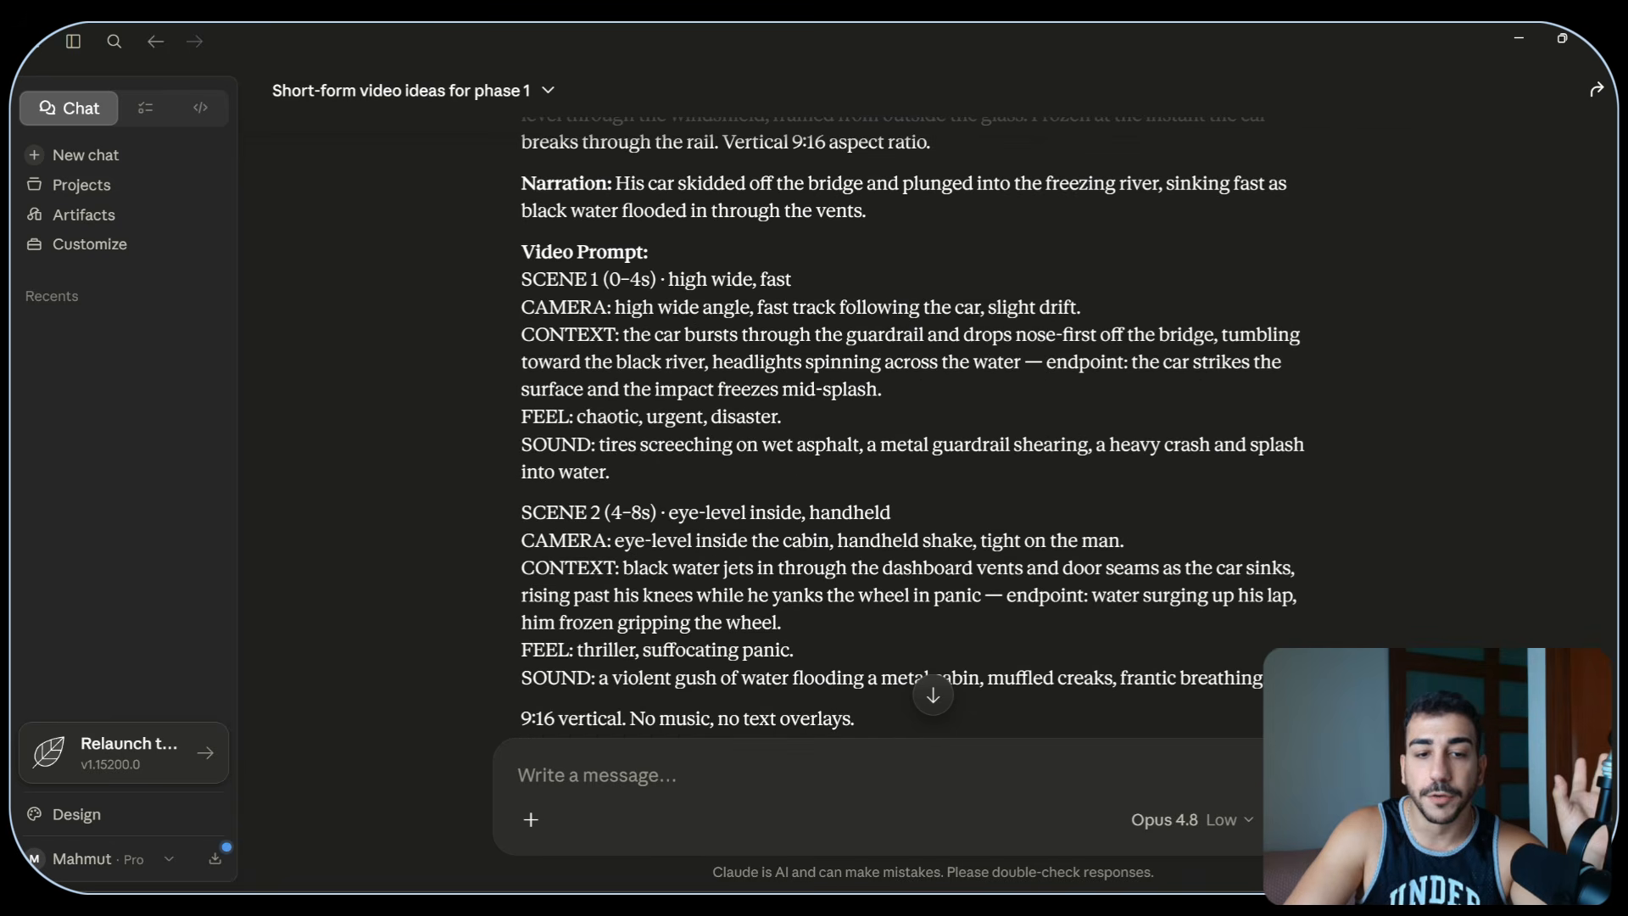
left_click_drag(532, 279, 630, 280)
left_click(516, 302)
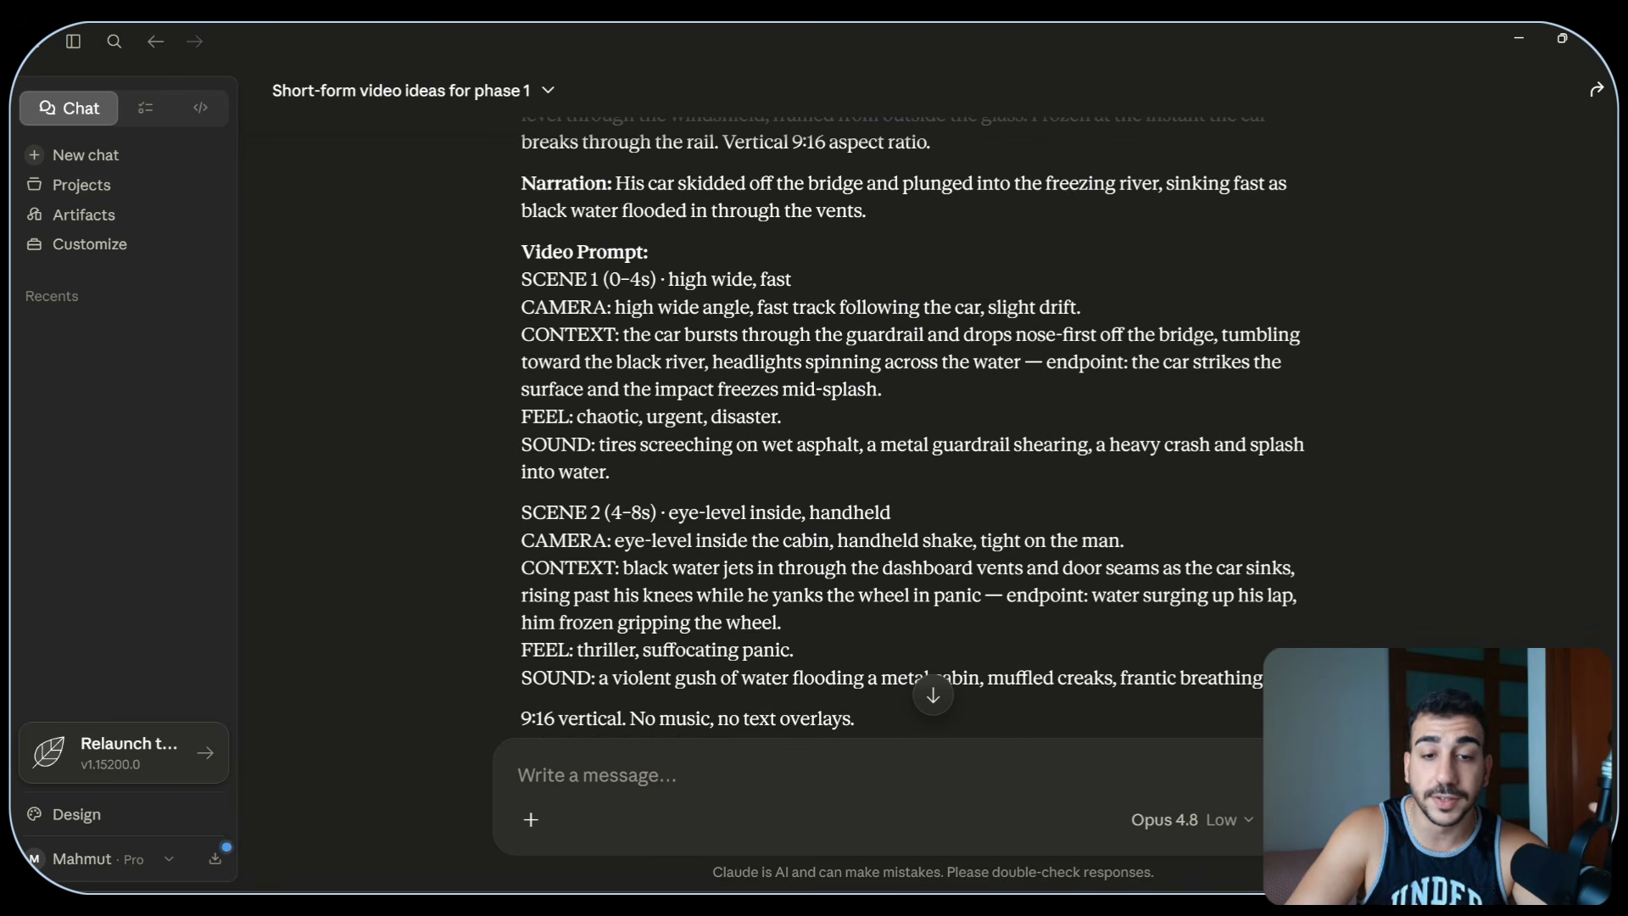
left_click_drag(679, 280, 750, 470)
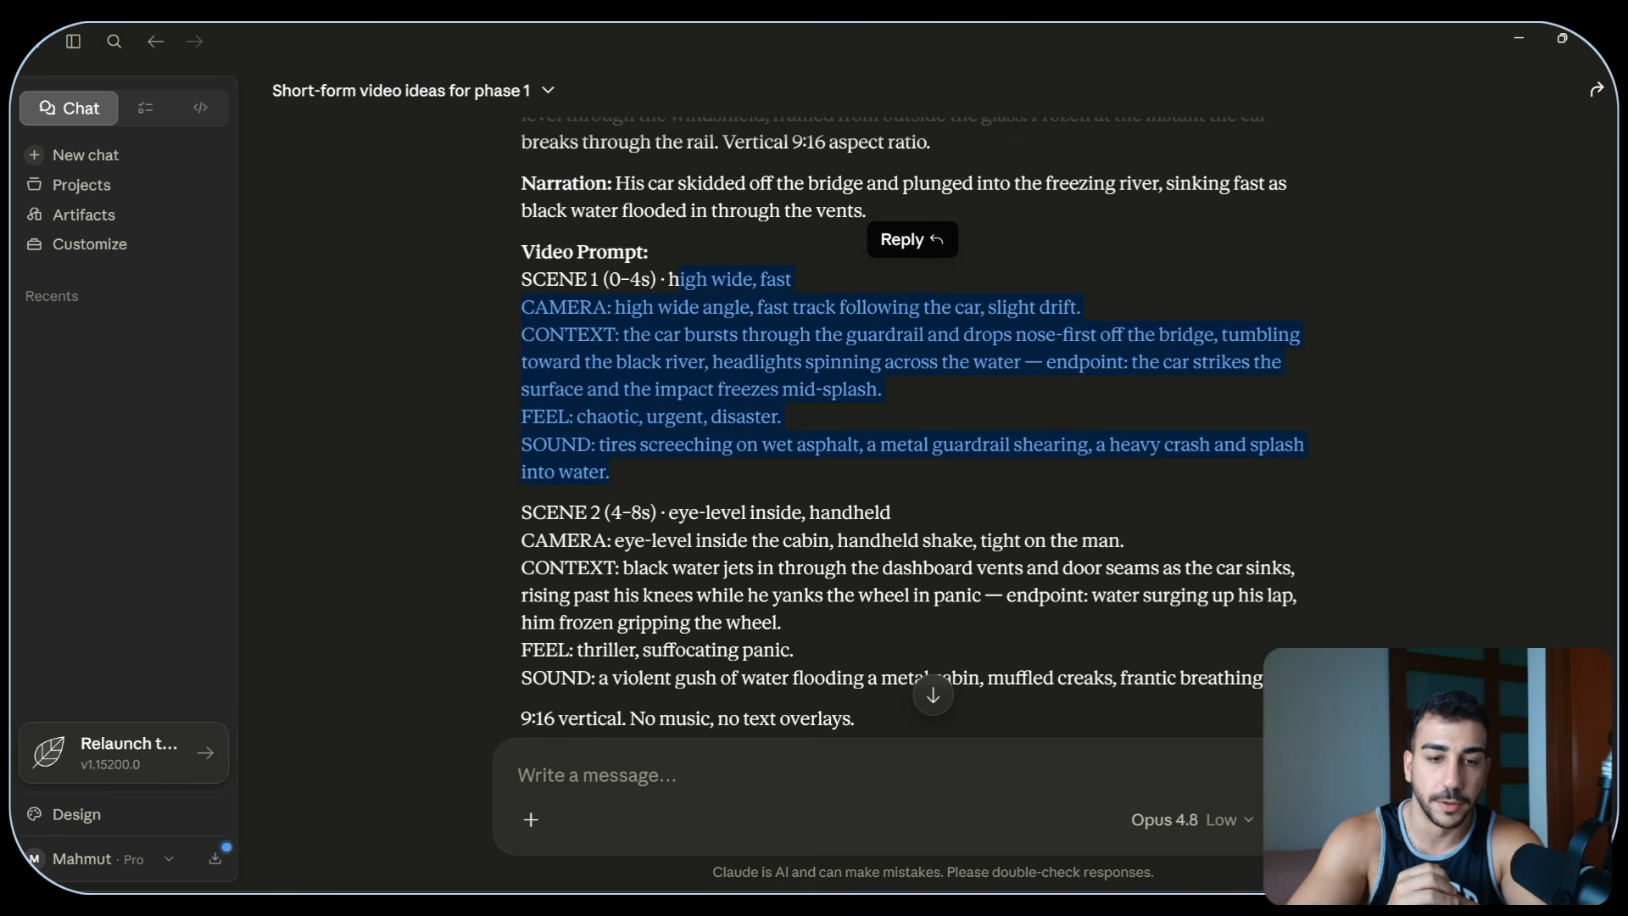
left_click_drag(520, 280, 702, 308)
scroll(644, 322, "down", 2)
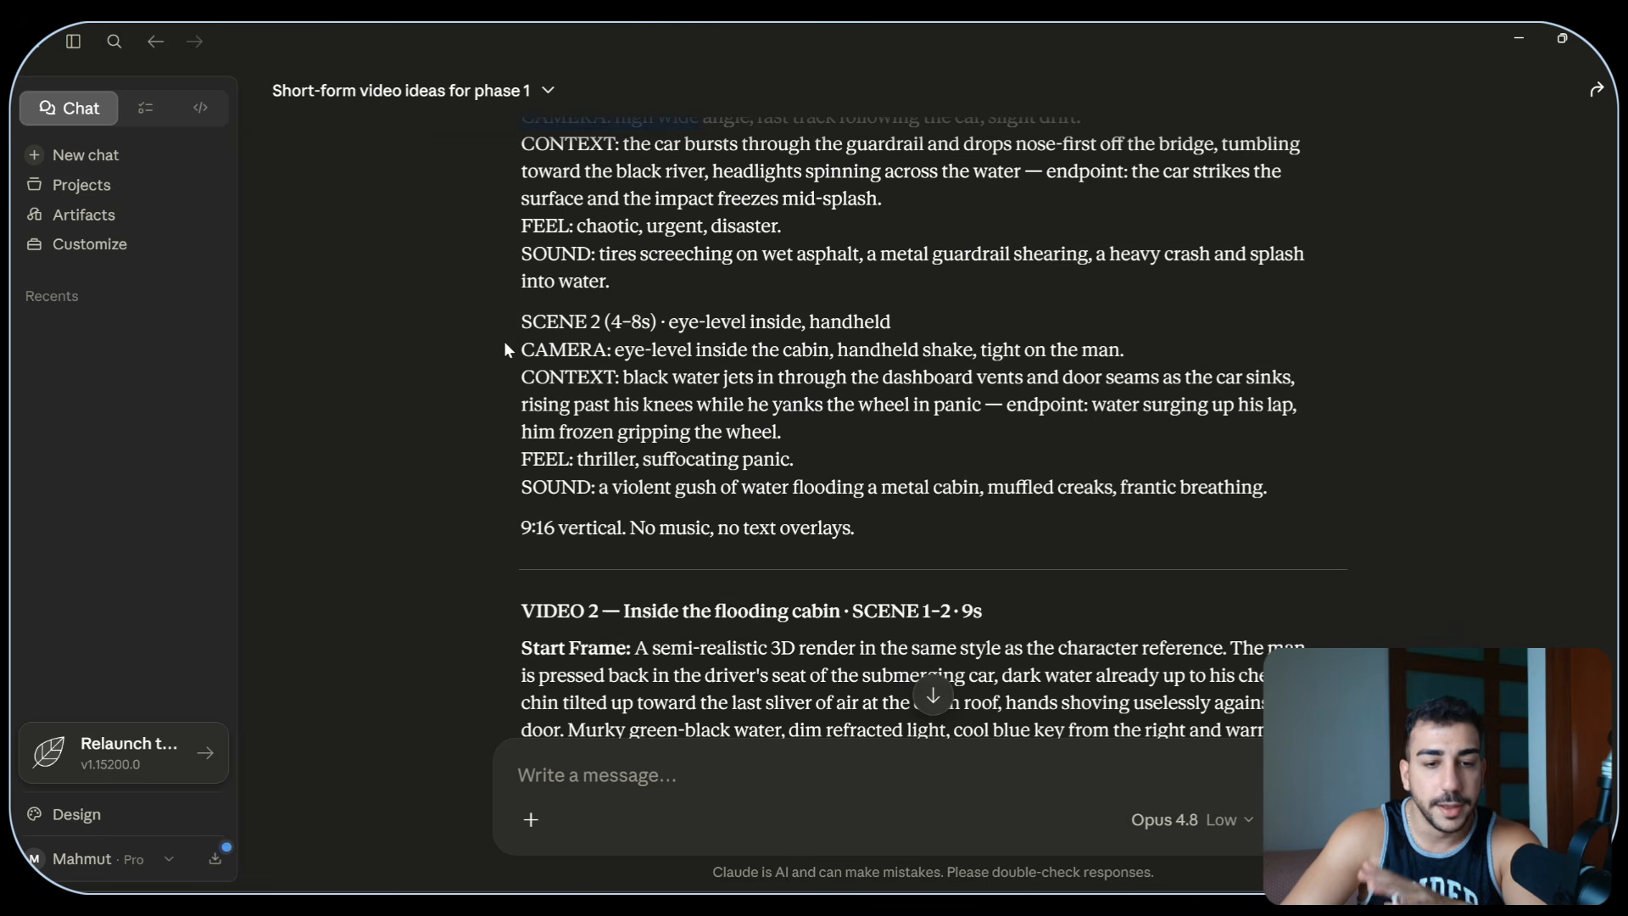
left_click_drag(520, 324, 658, 324)
left_click_drag(856, 527, 518, 373)
scroll(543, 348, "up", 5)
scroll(543, 377, "down", 2)
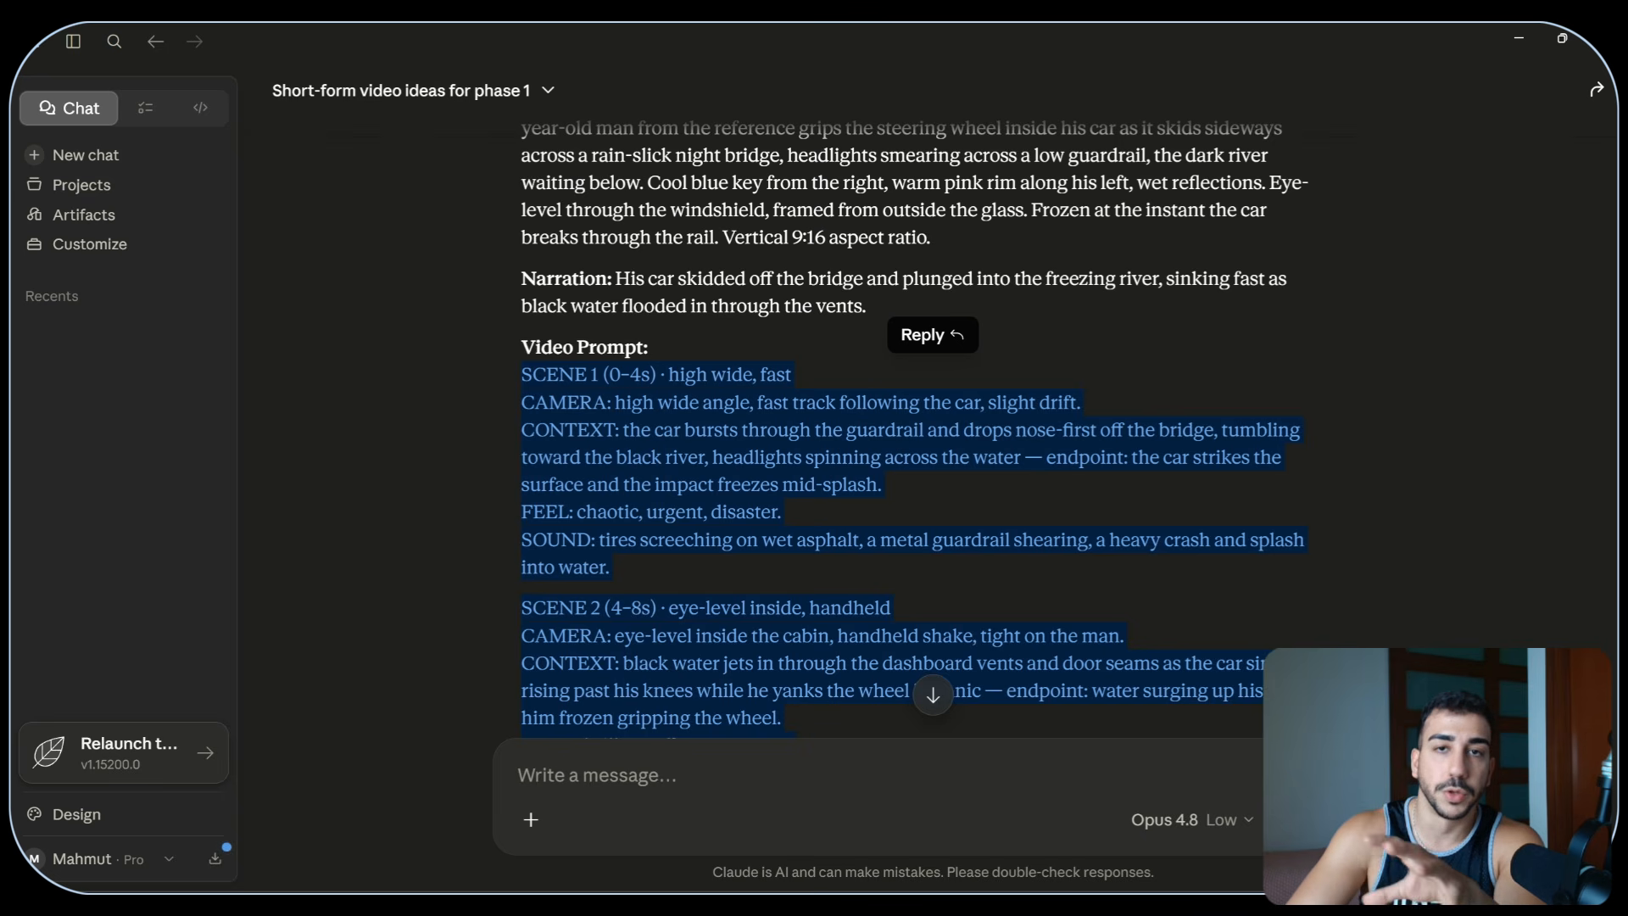
- Look through the breakdowns of VIDEO 2, VIDEO 3 and VIDEO 4, including their frame, narration and scene prompts
scroll(648, 460, "down", 5)
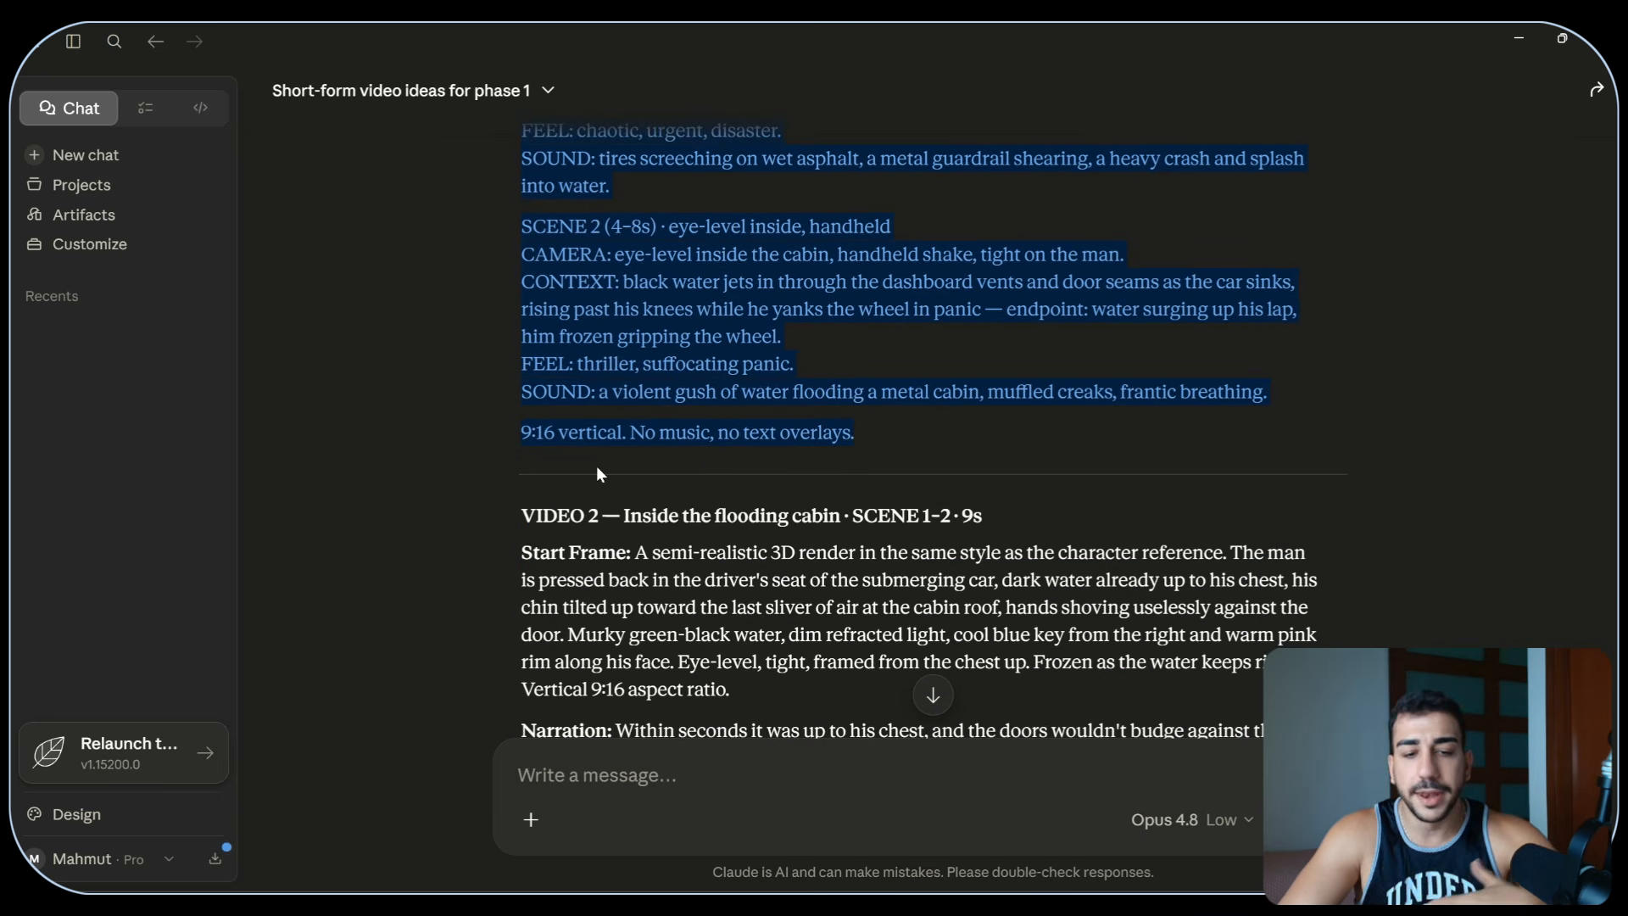
scroll(598, 473, "down", 3)
left_click_drag(519, 361, 875, 463)
scroll(873, 454, "down", 3)
scroll(875, 463, "up", 2)
left_click_drag(519, 229, 1004, 228)
scroll(933, 475, "down", 10)
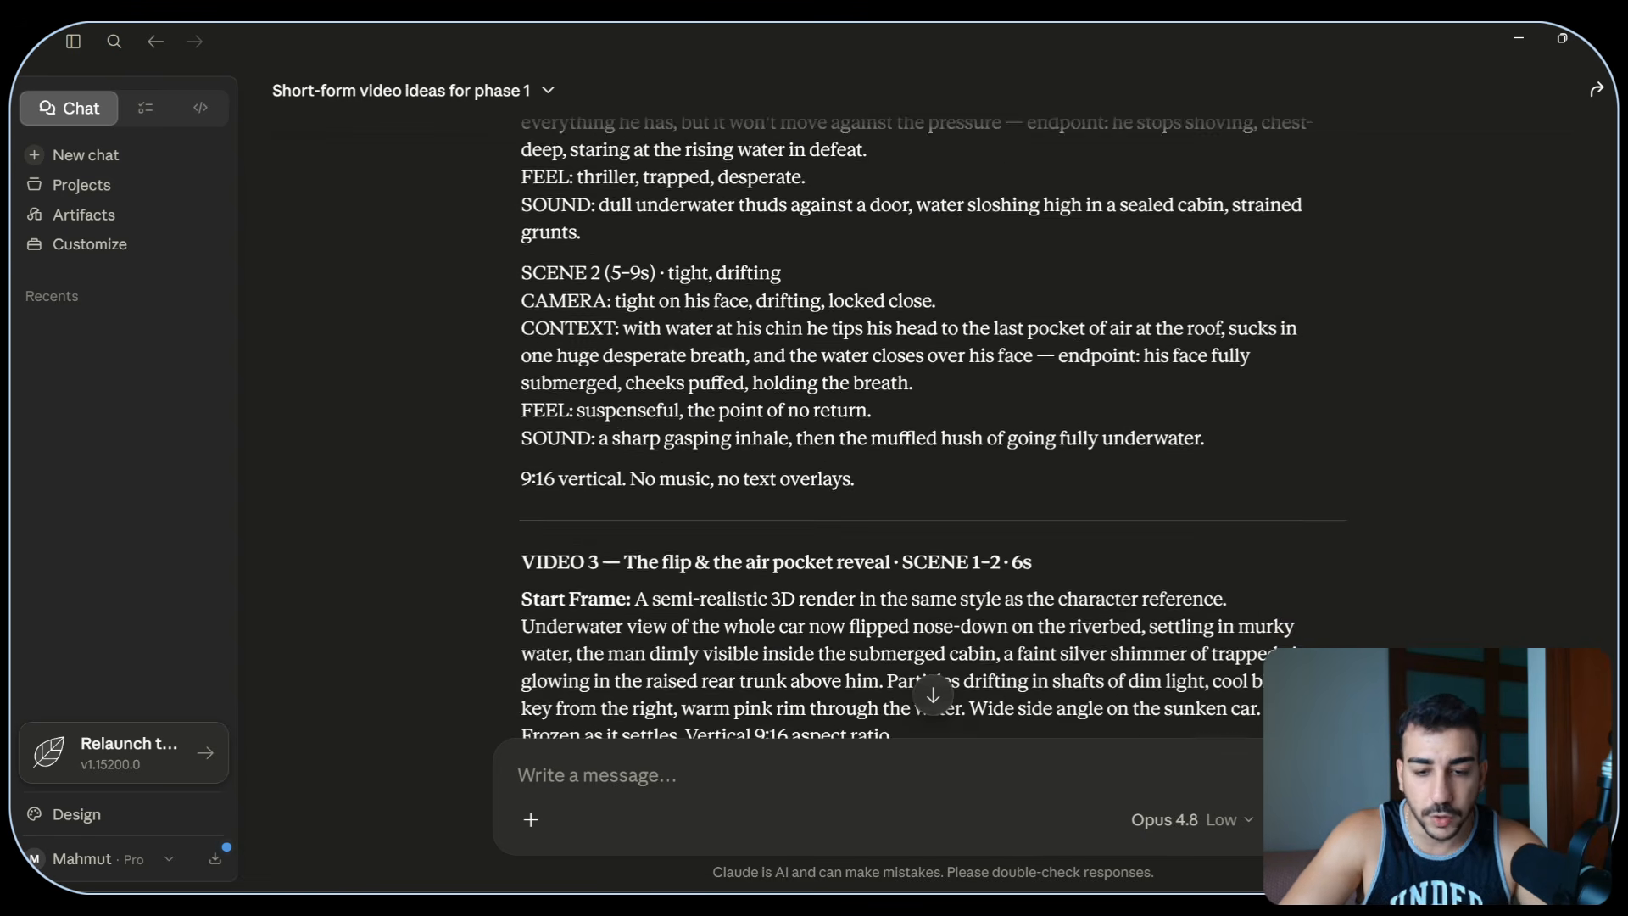
left_click_drag(520, 301, 1028, 301)
scroll(1028, 301, "down", 7)
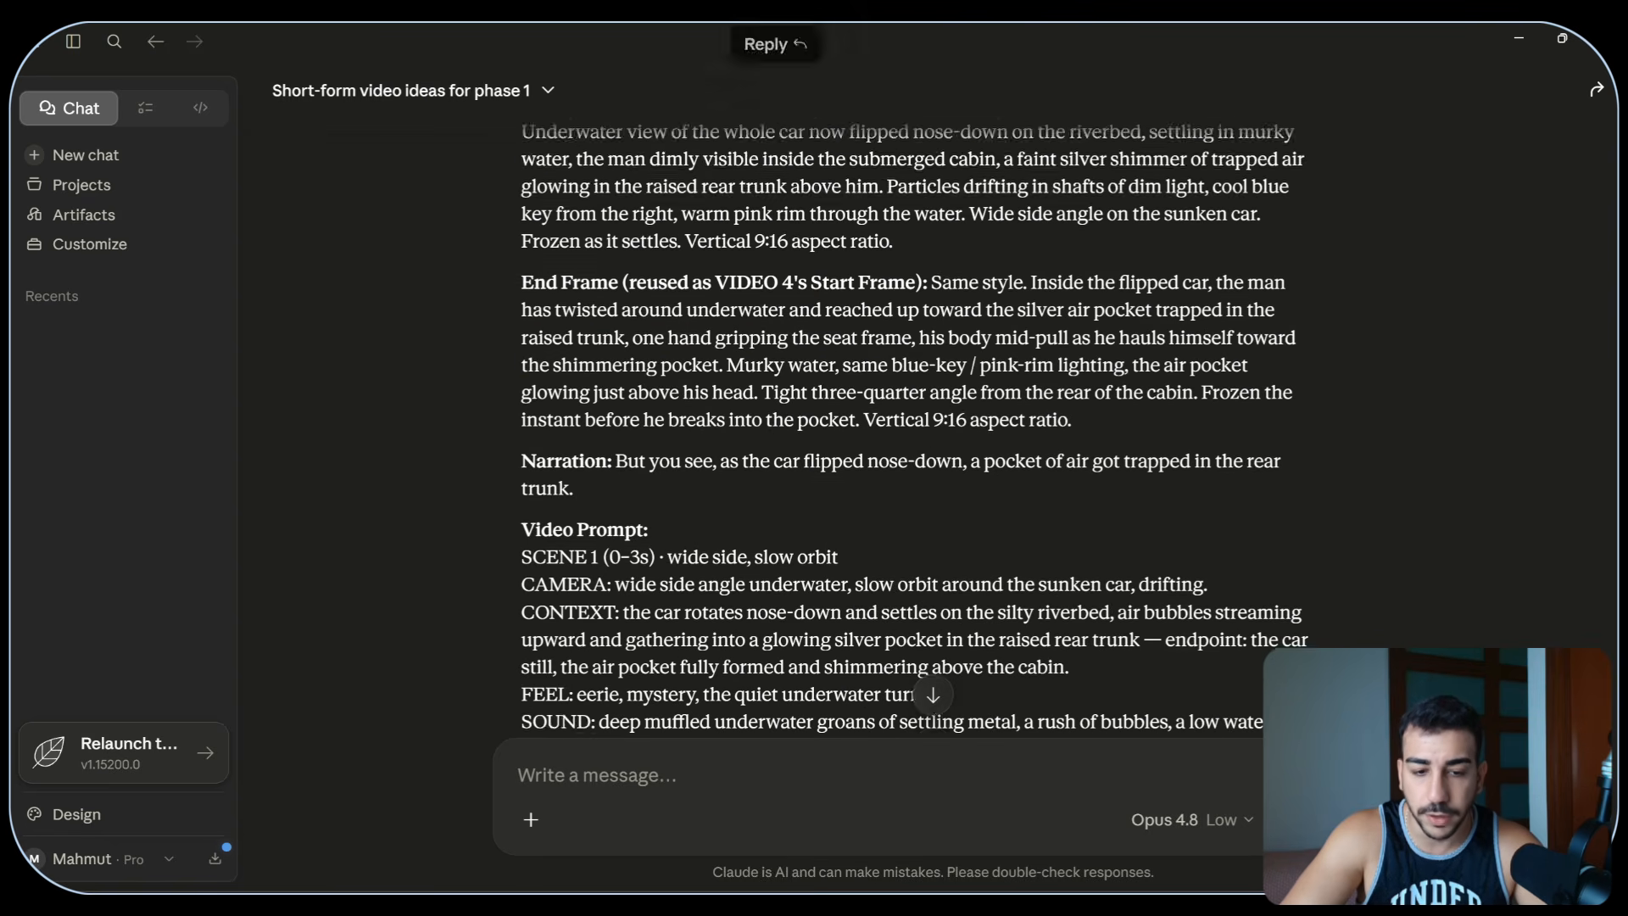
scroll(592, 477, "down", 6)
left_click_drag(520, 318, 1077, 300)
scroll(1017, 356, "down", 5)
scroll(933, 360, "up", 4)
scroll(821, 366, "down", 5)
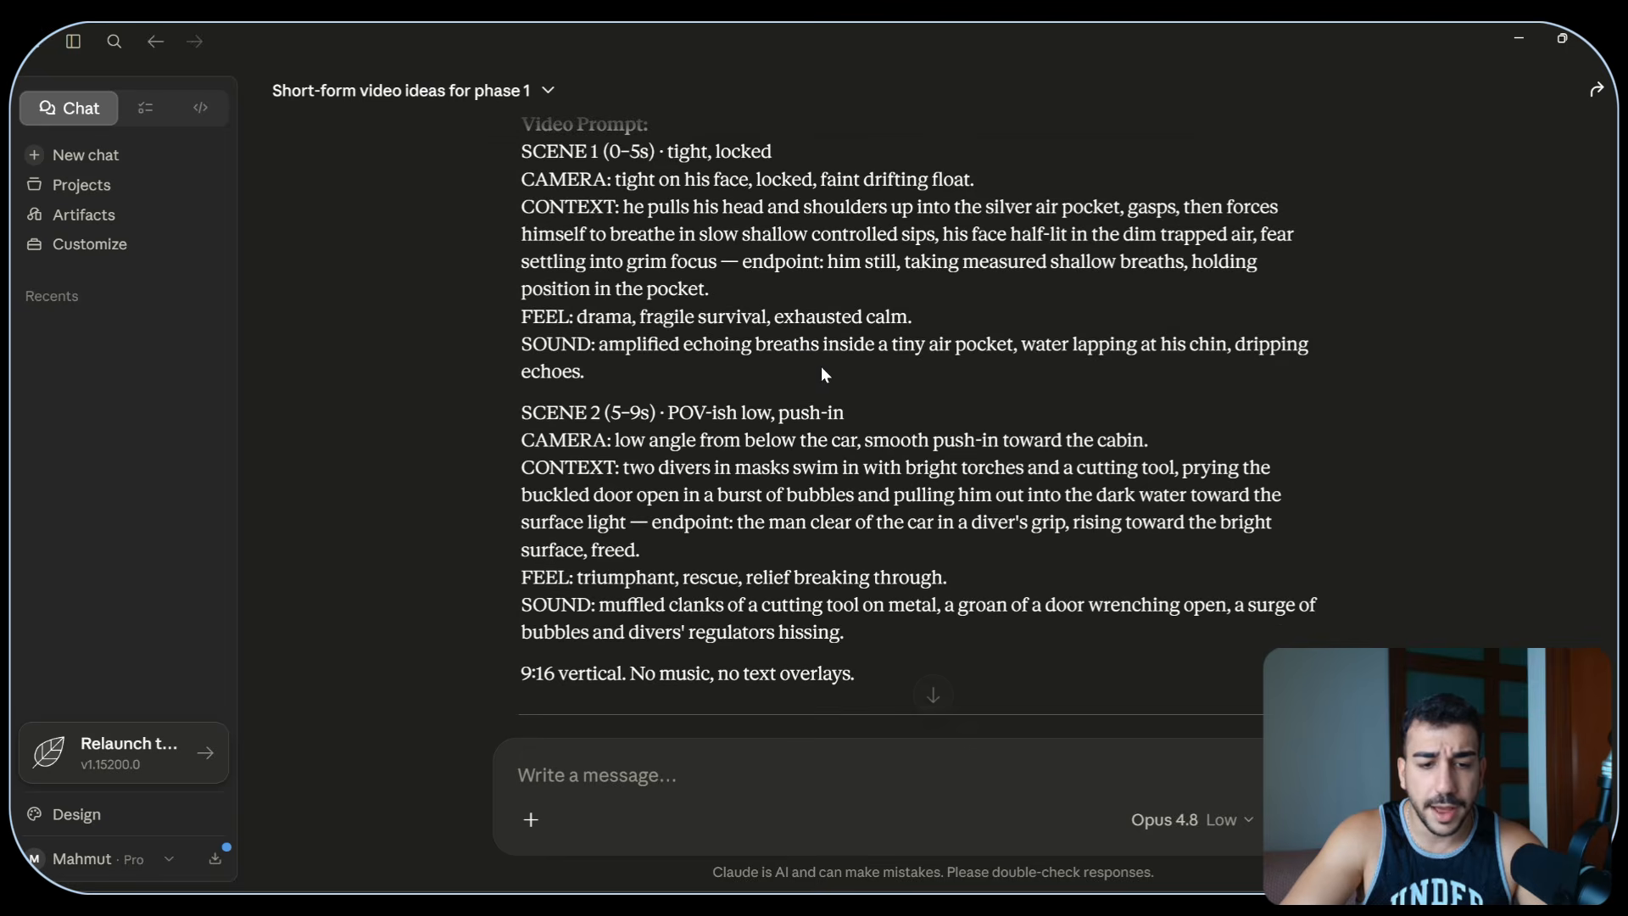
- Examine the VIDEO 3 end frame prompt that is reused as the start frame of VIDEO 4
scroll(843, 392, "up", 6)
scroll(843, 392, "up", 13)
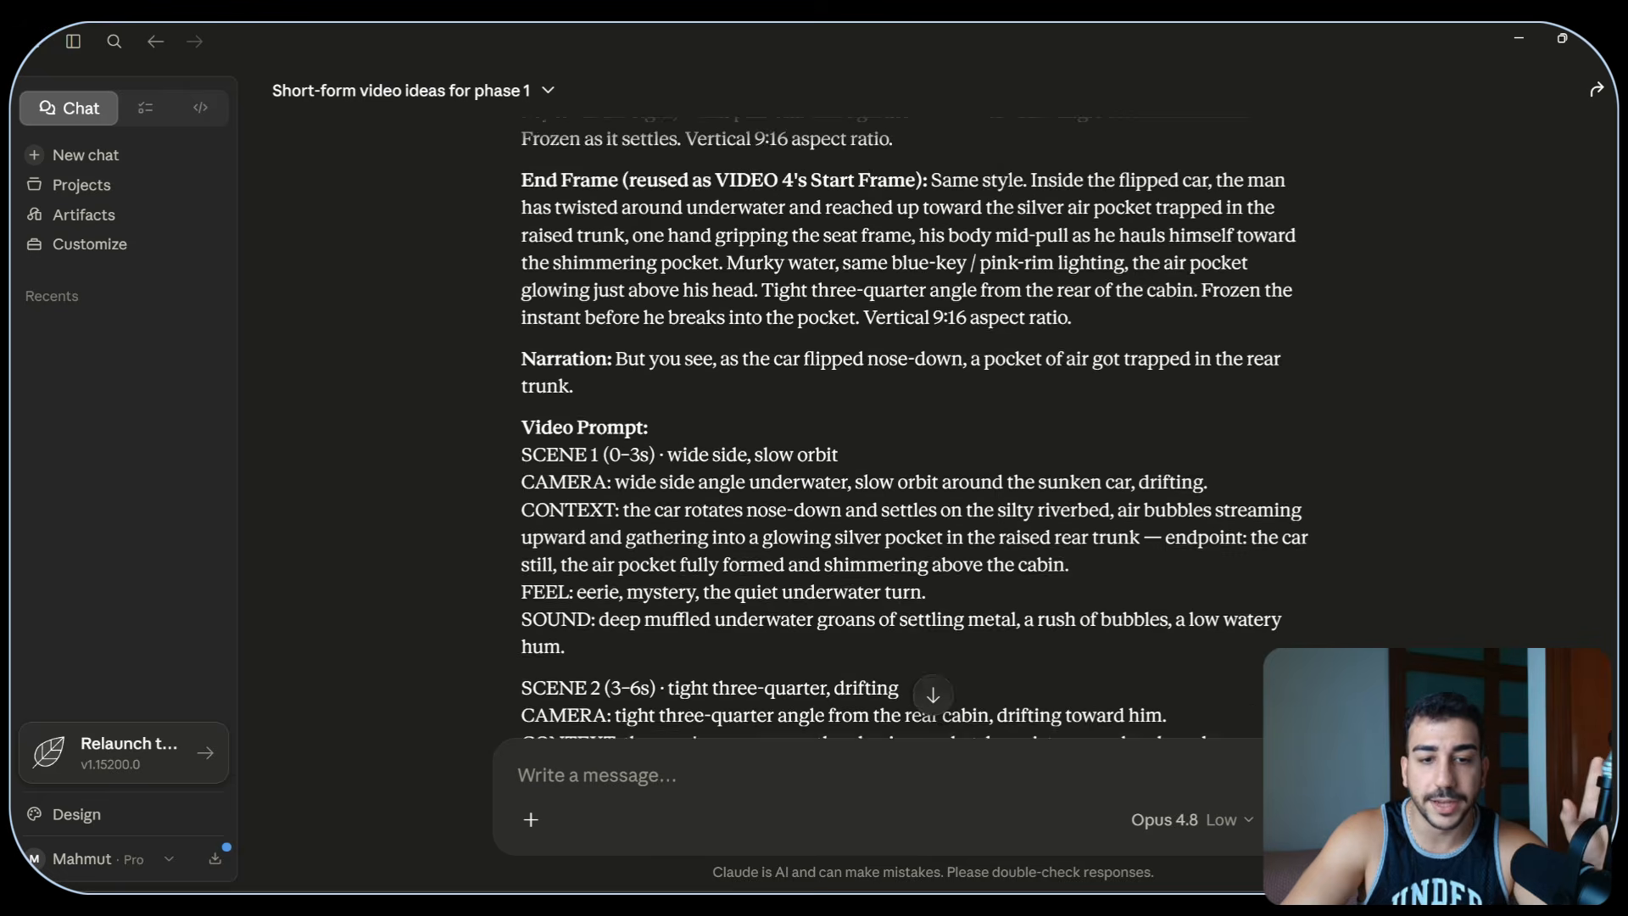
scroll(602, 499, "up", 1)
left_click_drag(621, 515, 1106, 651)
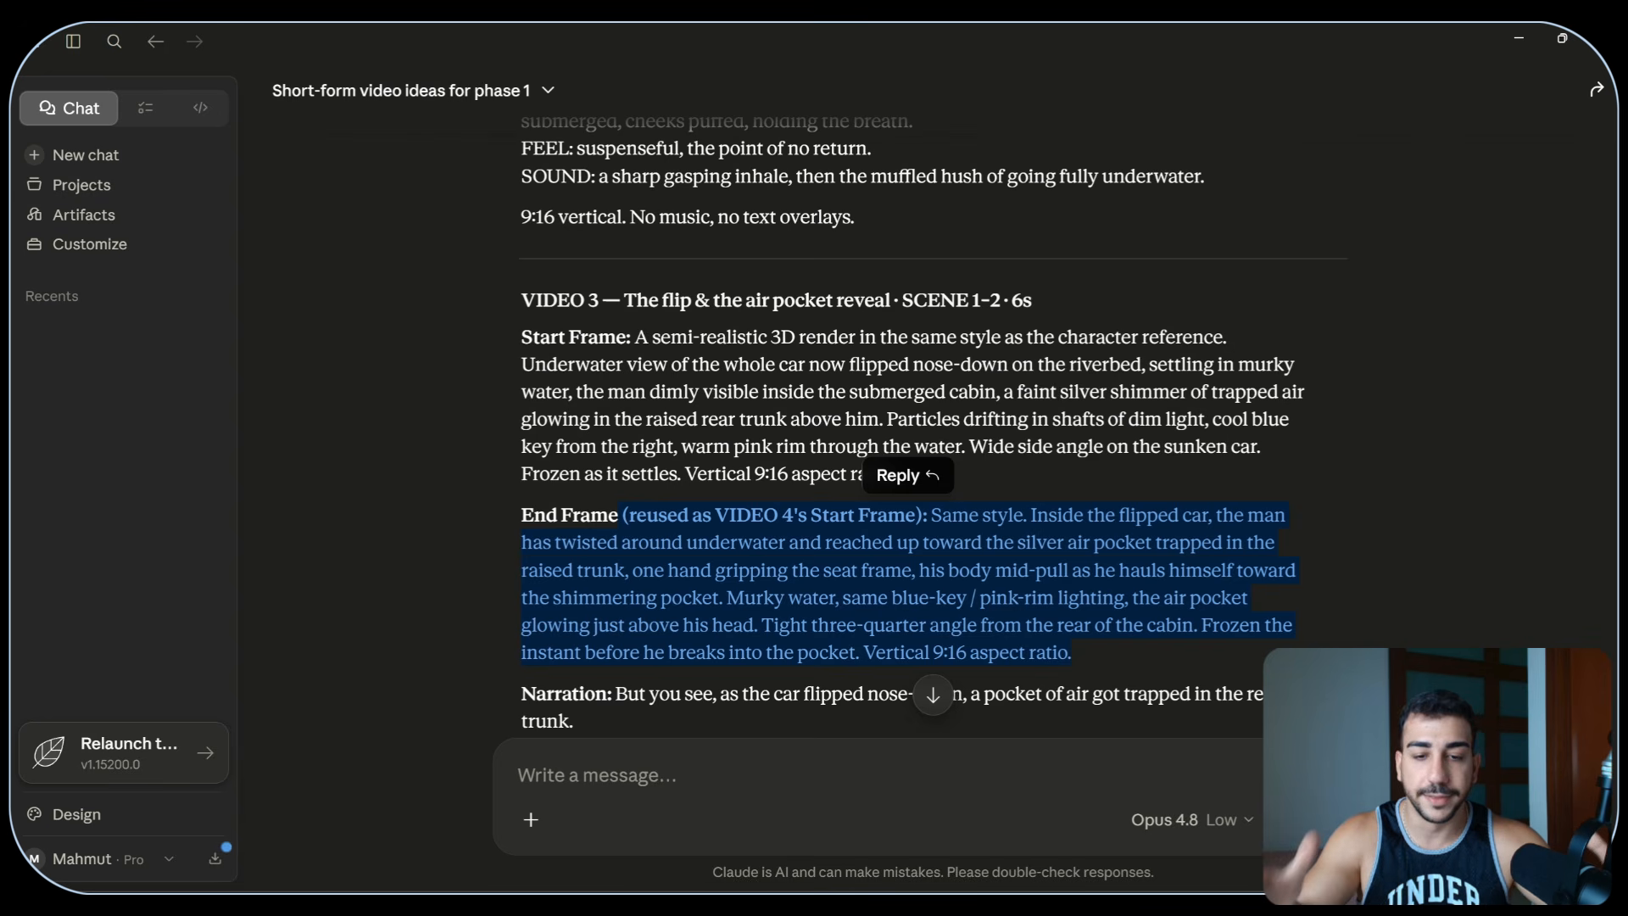
scroll(1005, 553, "down", 10)
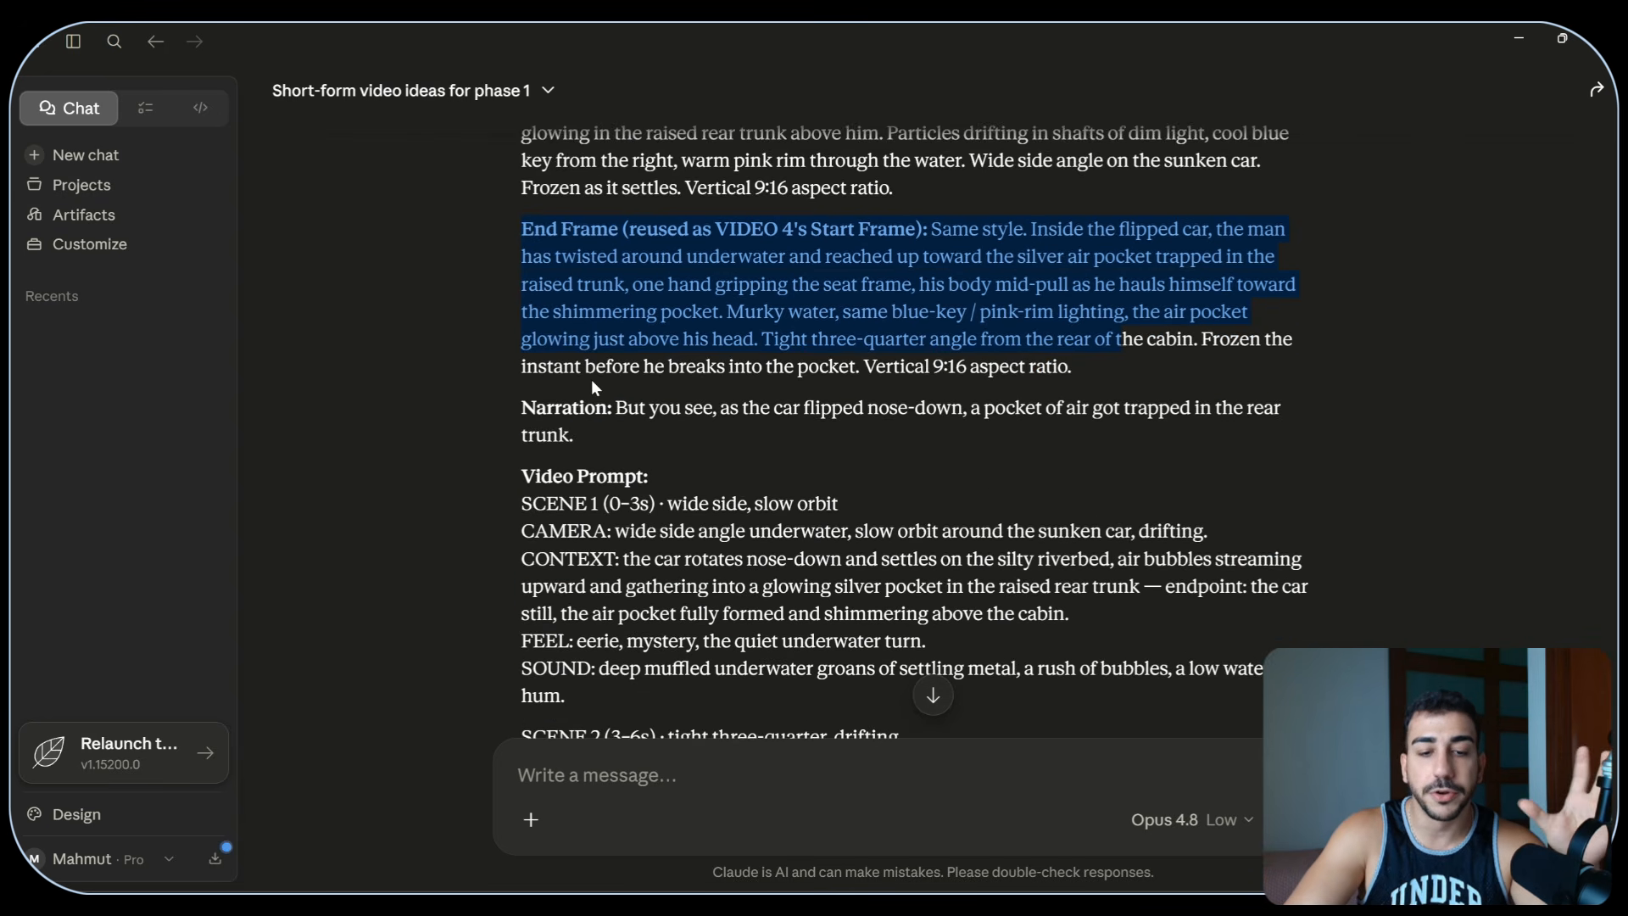
- Examine VIDEO 4's start frame instruction about reusing VIDEO 3's end frame, along with its narration and two-scene video prompt
left_click_drag(523, 450, 1165, 450)
left_click(1153, 501)
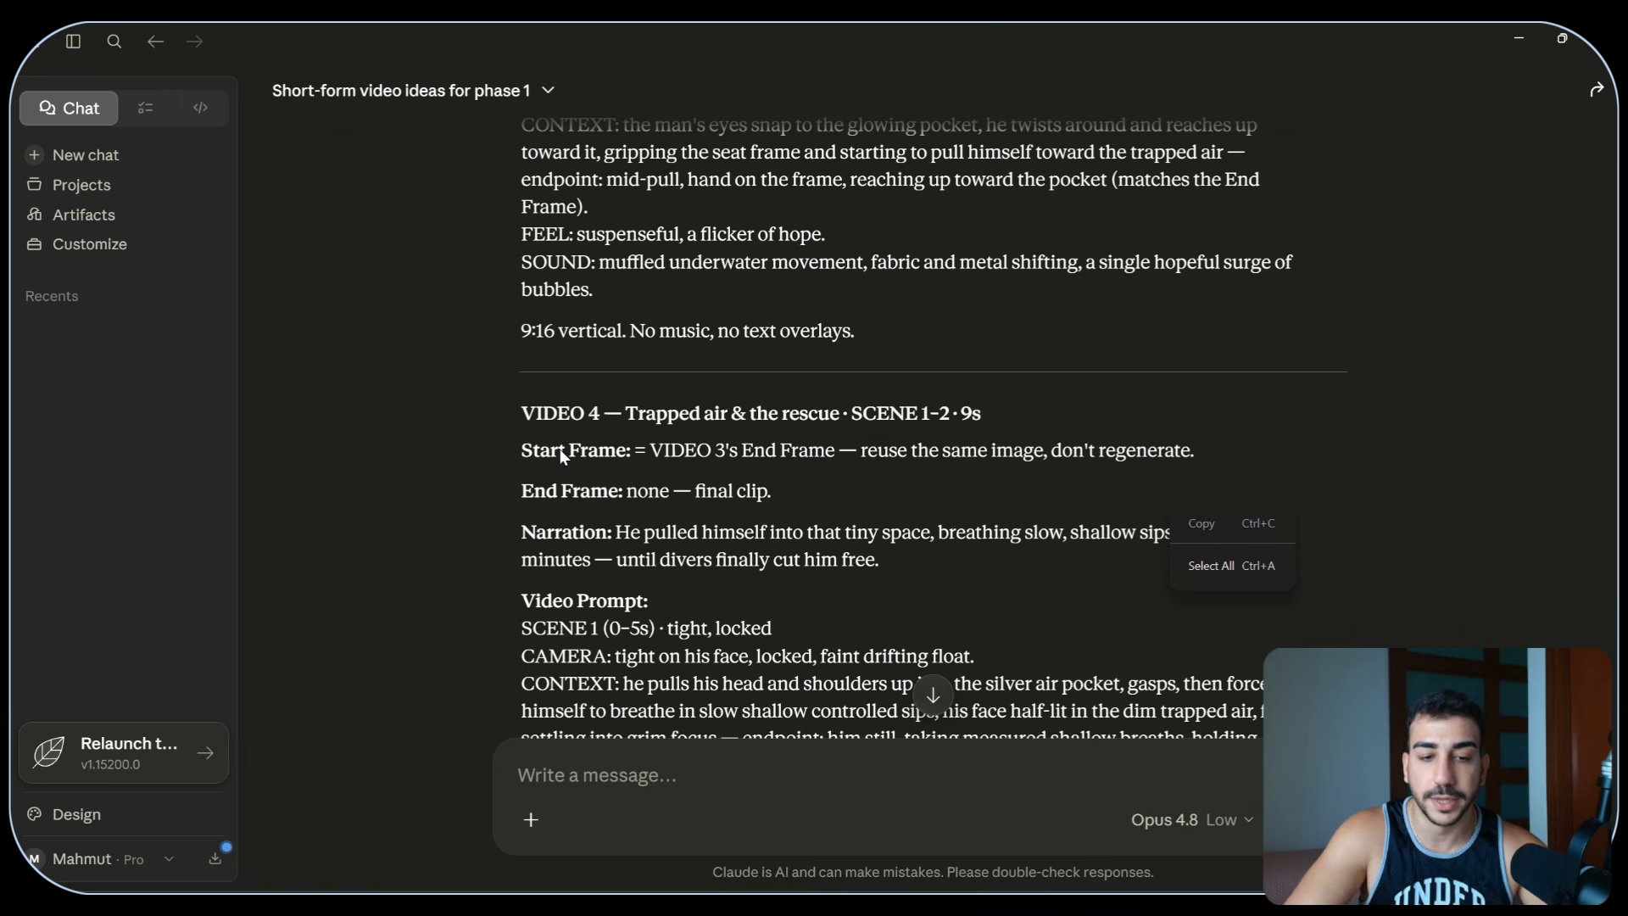
left_click_drag(650, 451, 1208, 450)
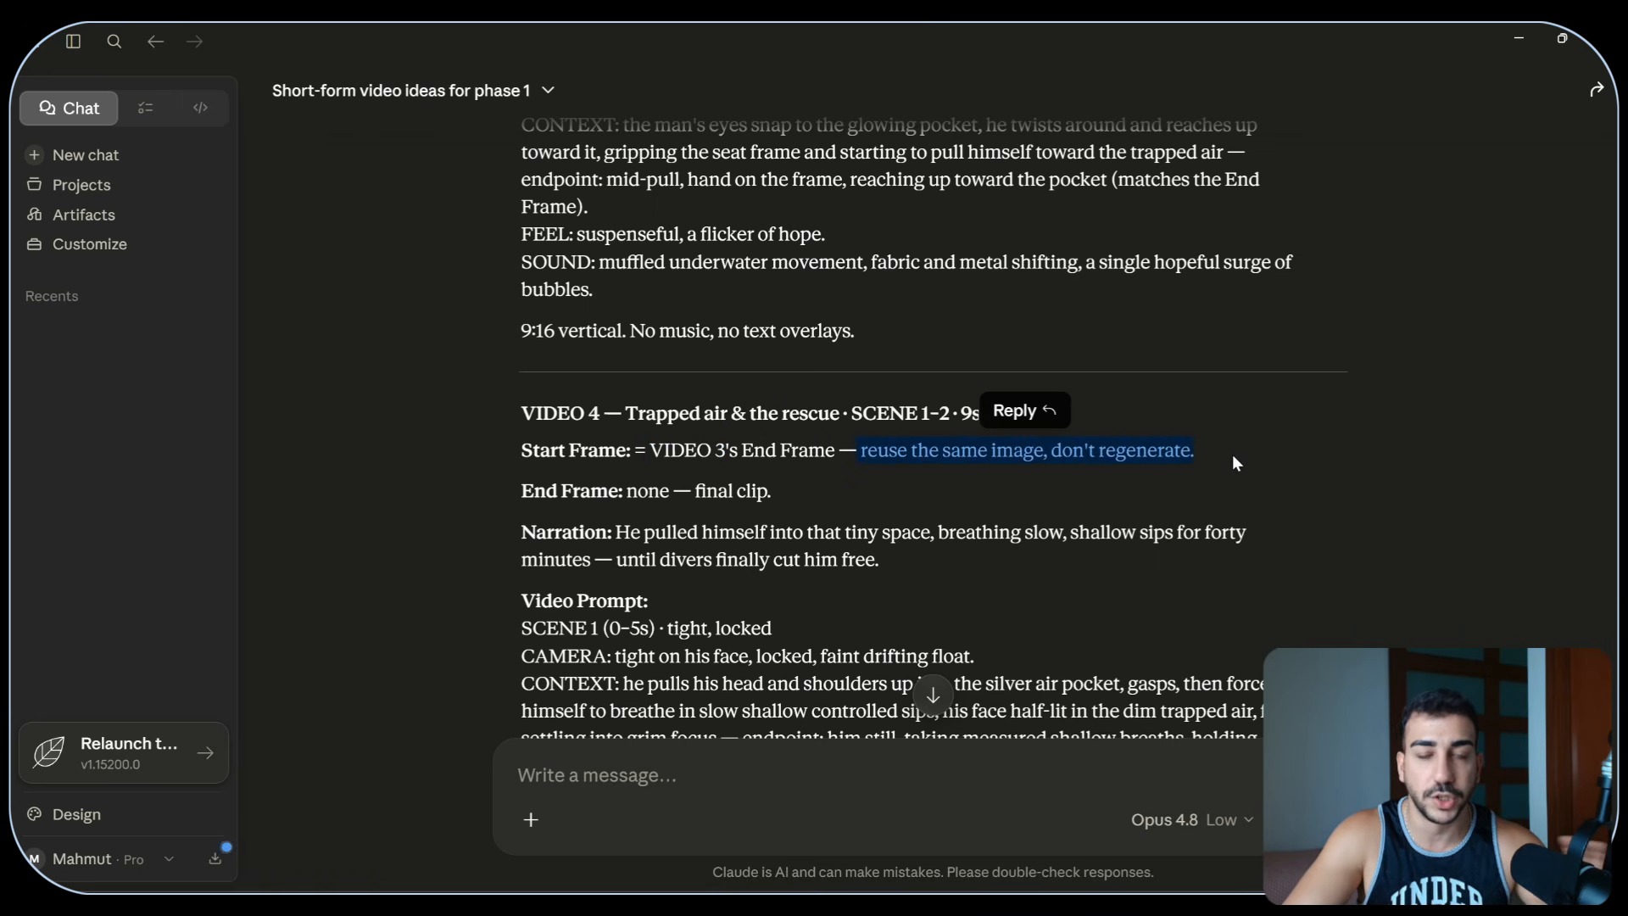
scroll(1233, 455, "down", 1)
left_click(1243, 459)
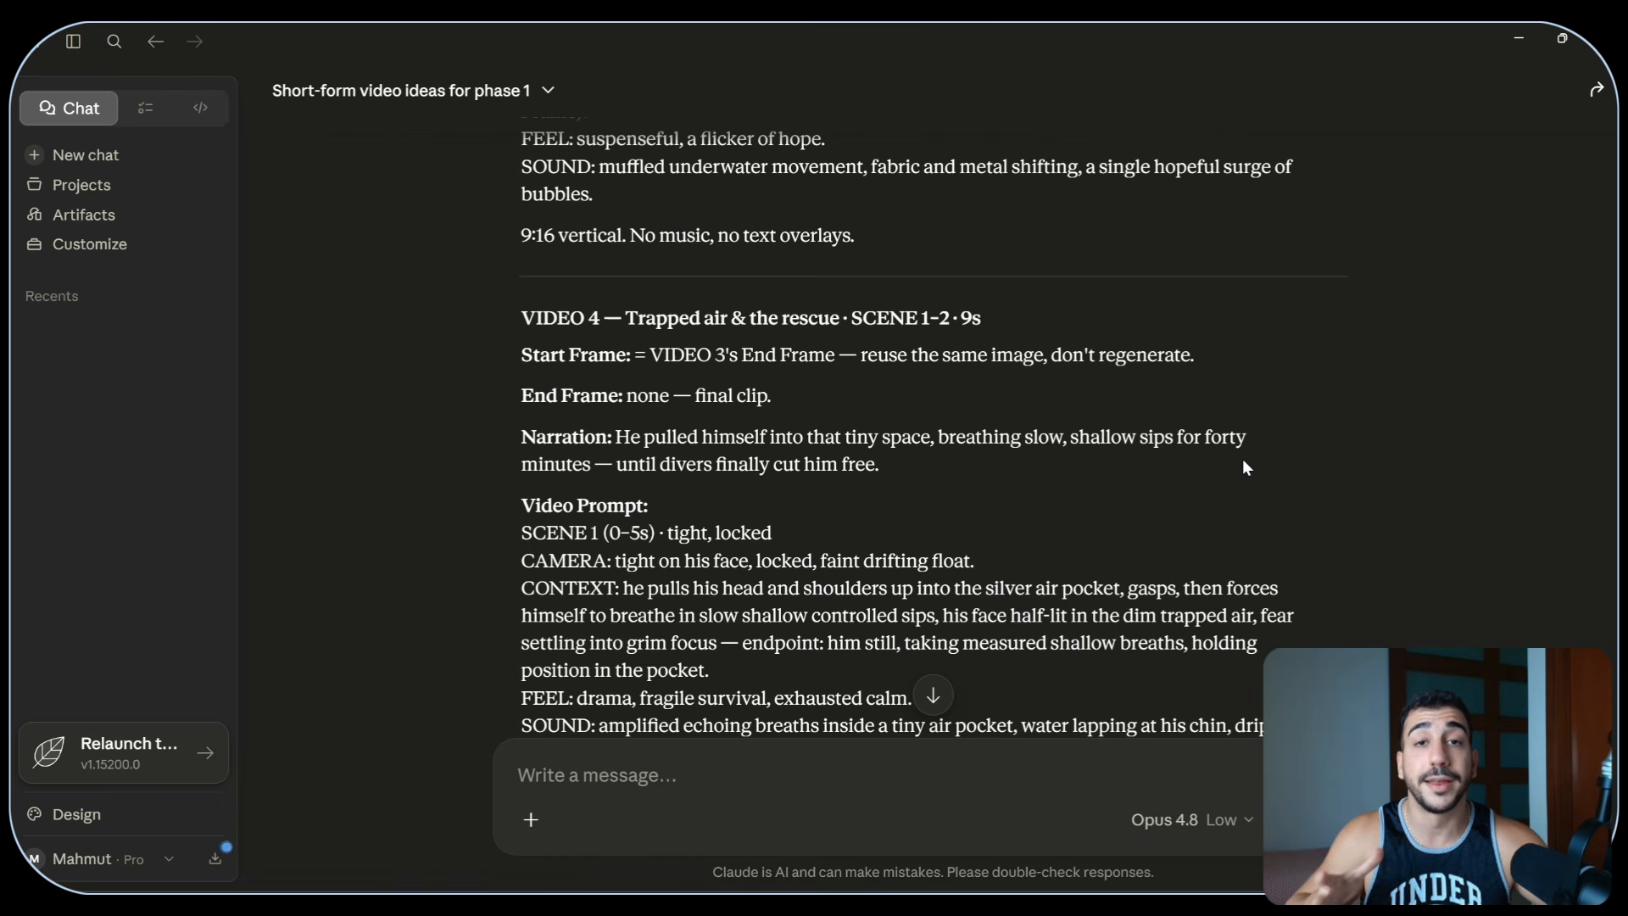
scroll(1243, 459, "down", 3)
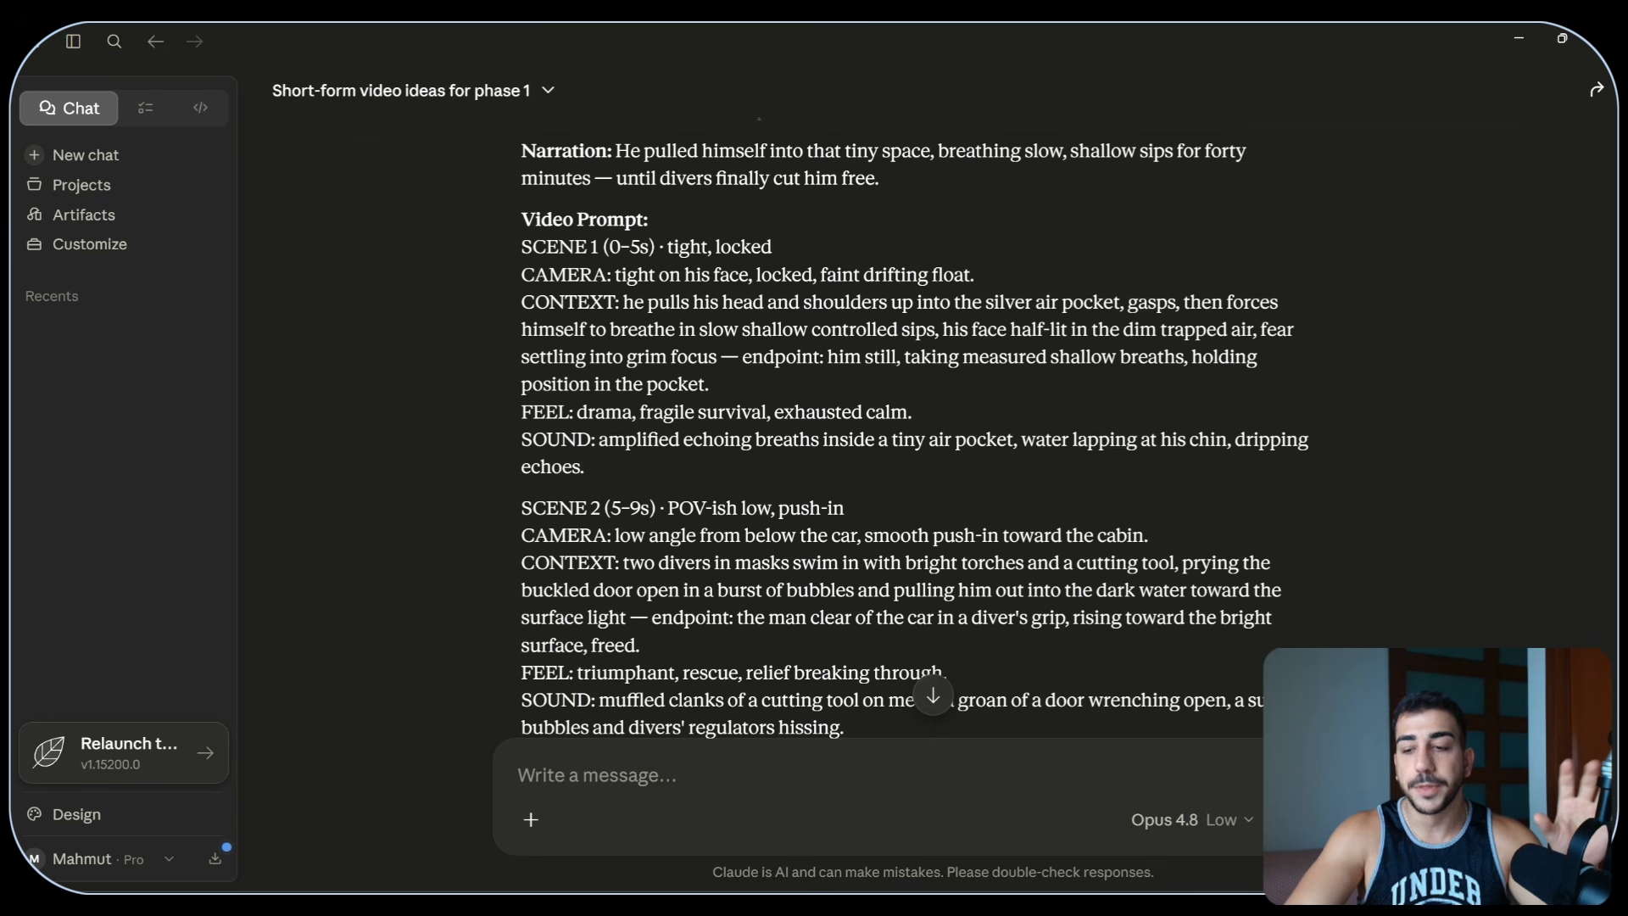
- Copy the Main Character Prompt from the breakdown, generate the character image from it in ChatGPT, and choose image 1 as the better one
scroll(1319, 607, "up", 20)
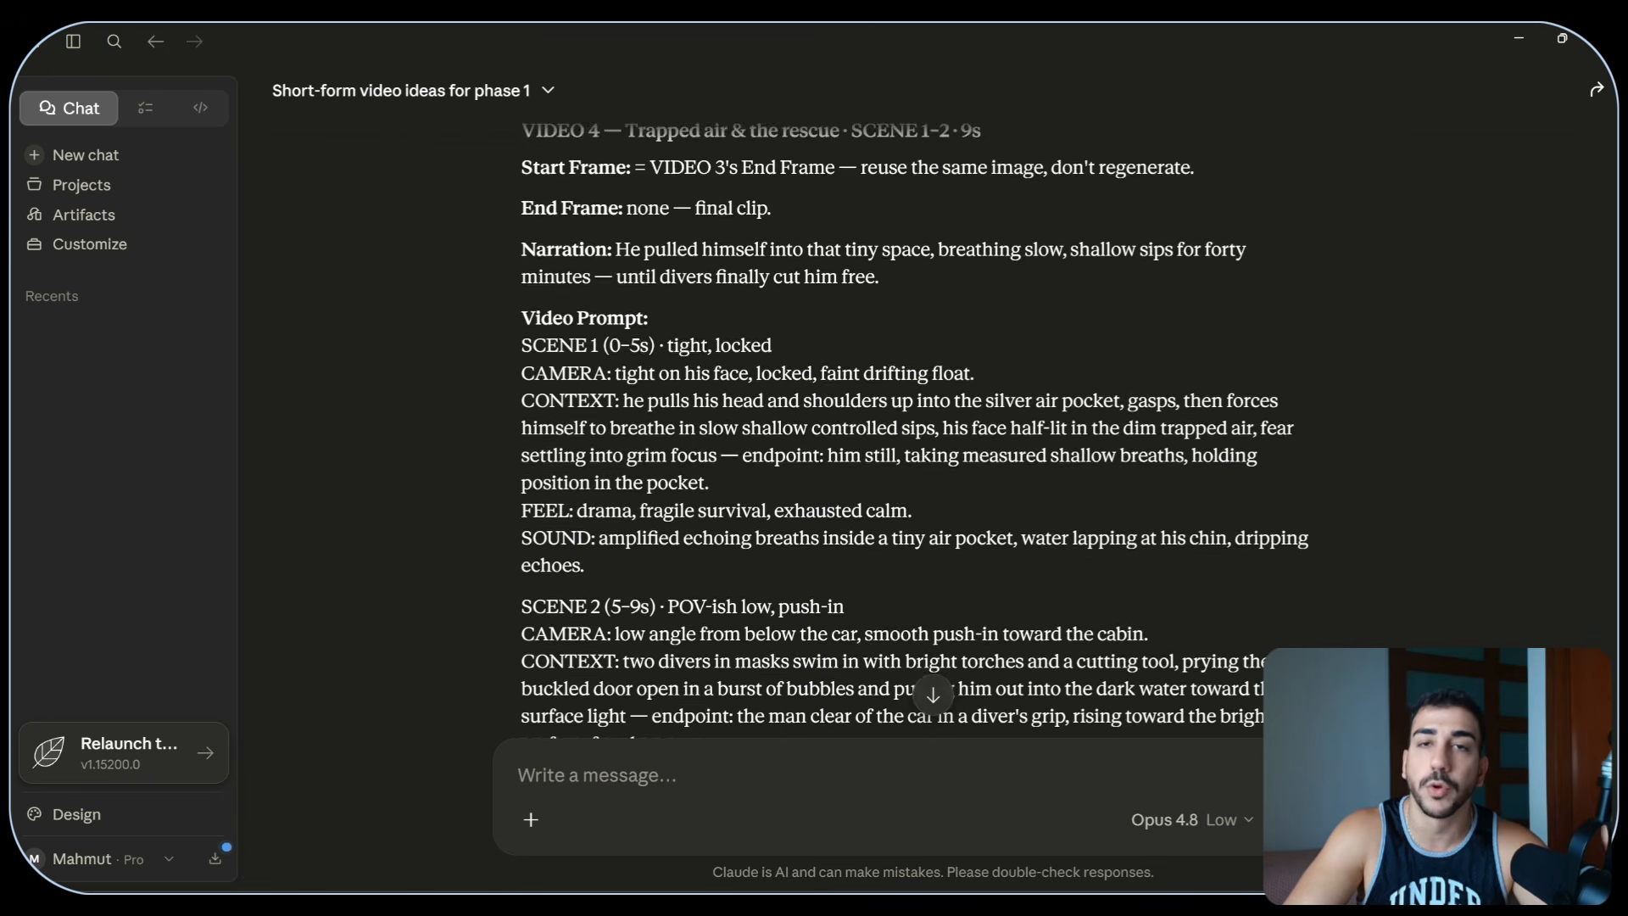
scroll(1320, 607, "up", 12)
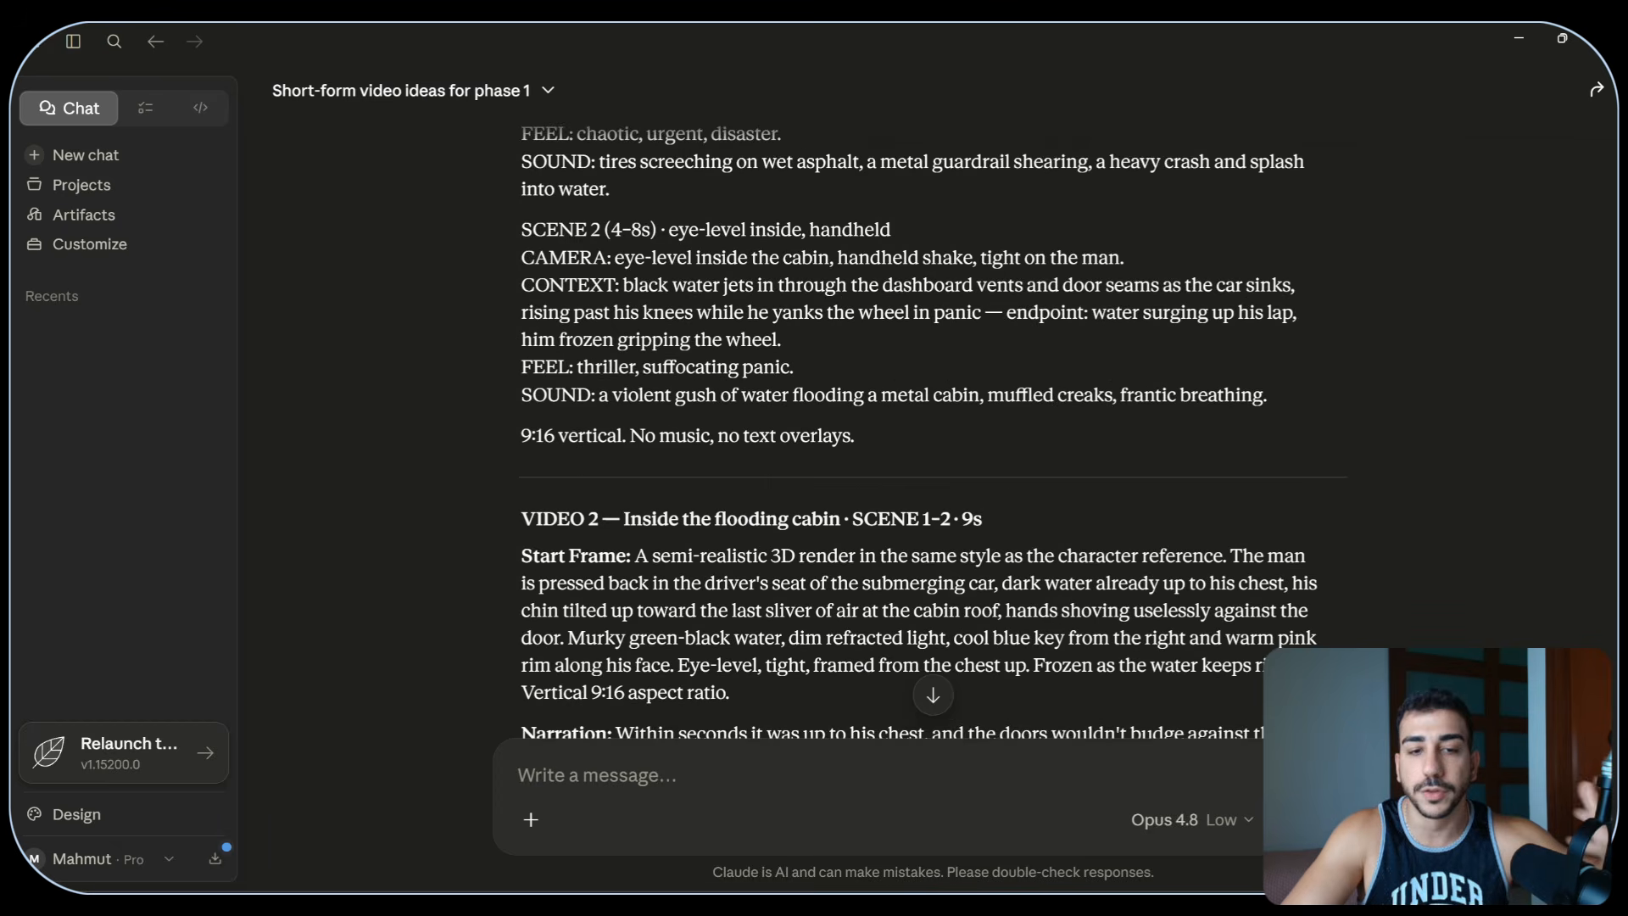
scroll(1046, 505, "up", 1)
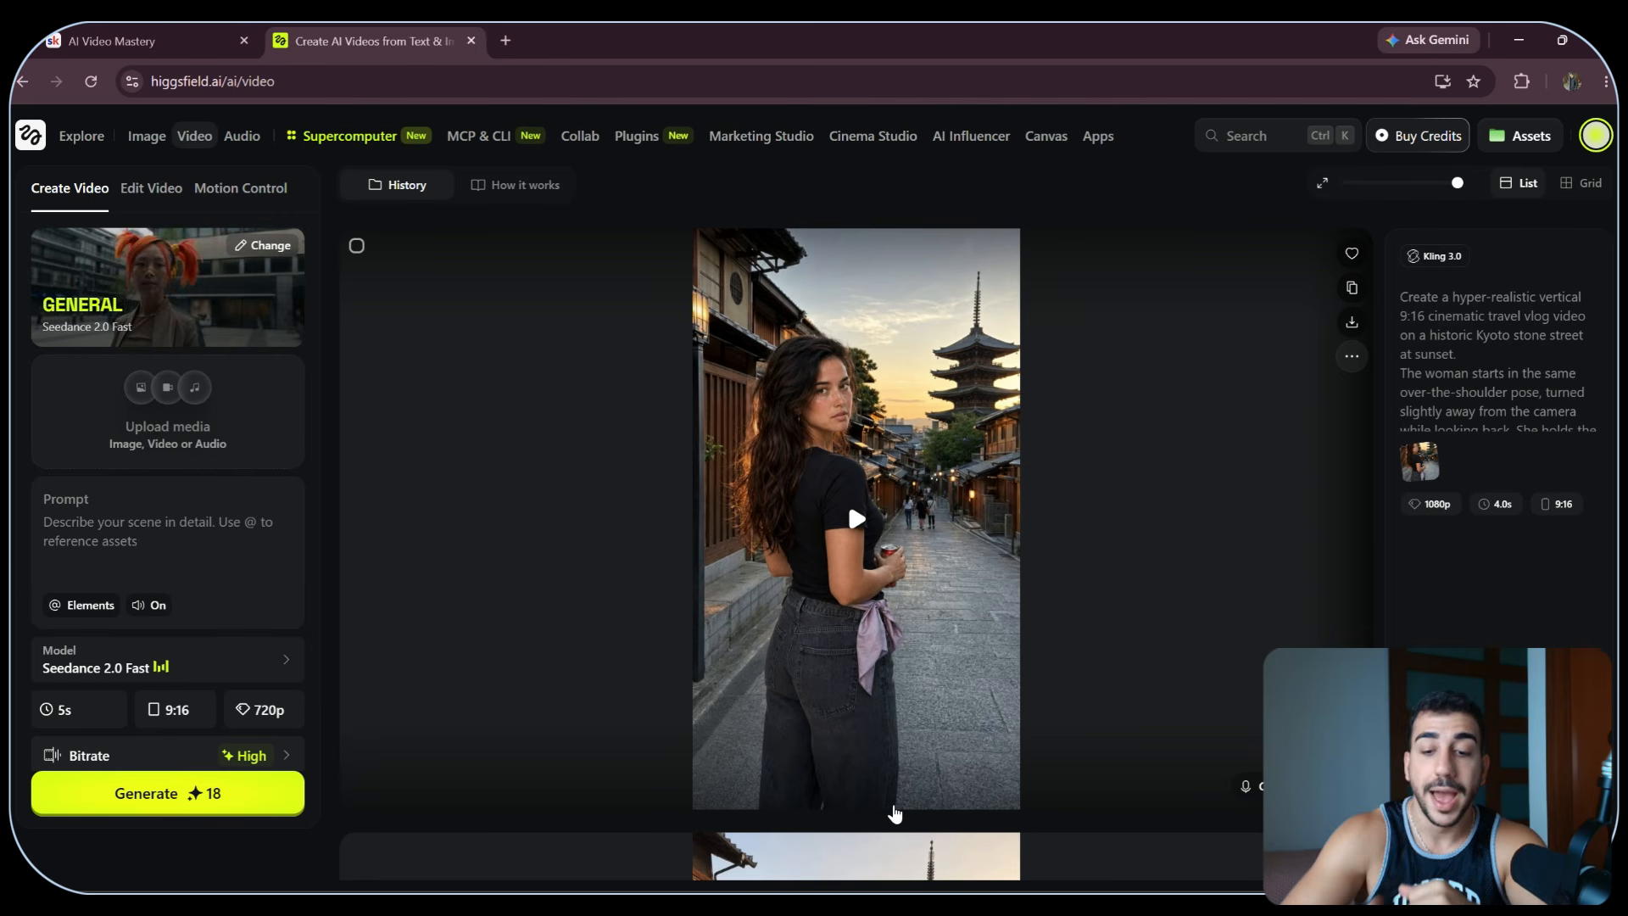
left_click(916, 904)
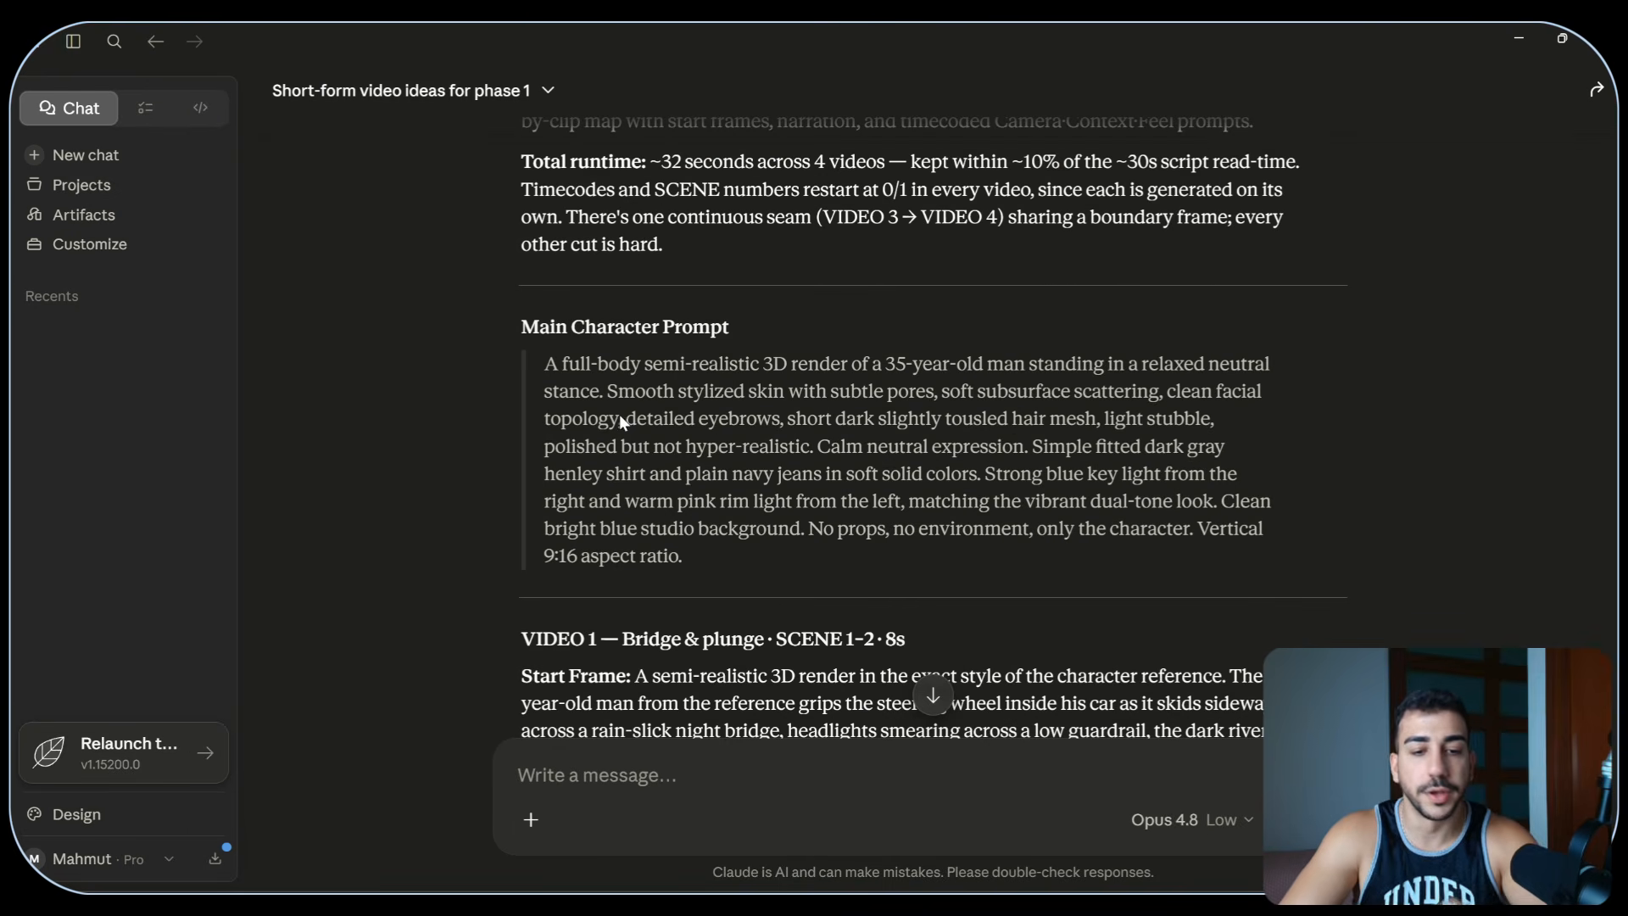
left_click_drag(539, 357, 775, 556)
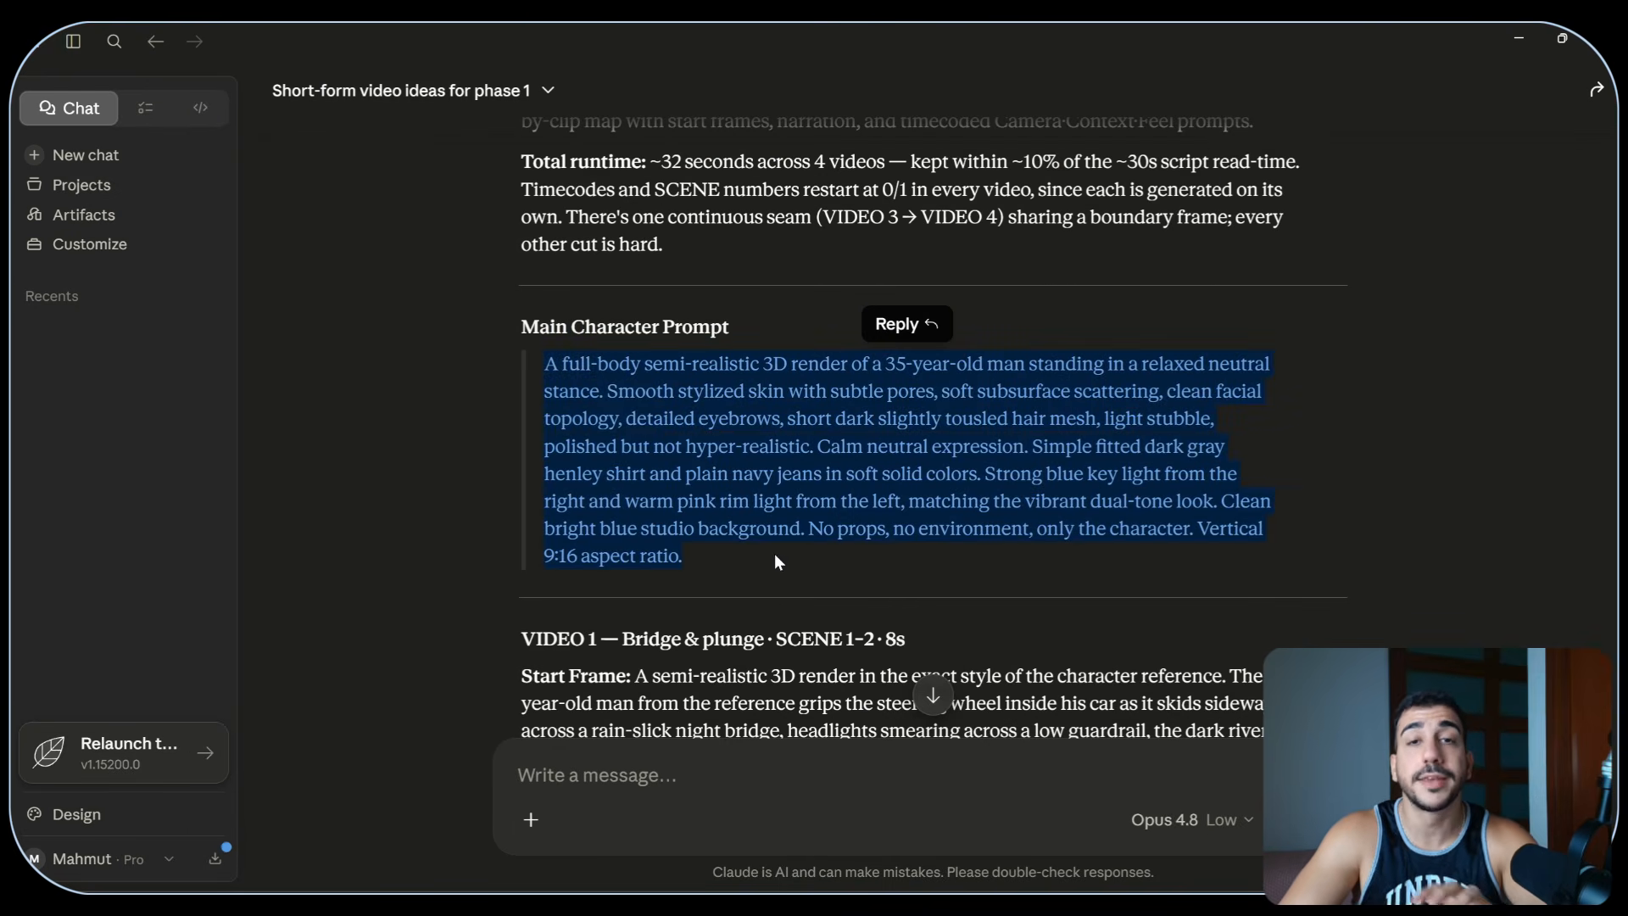
left_click(1558, 34)
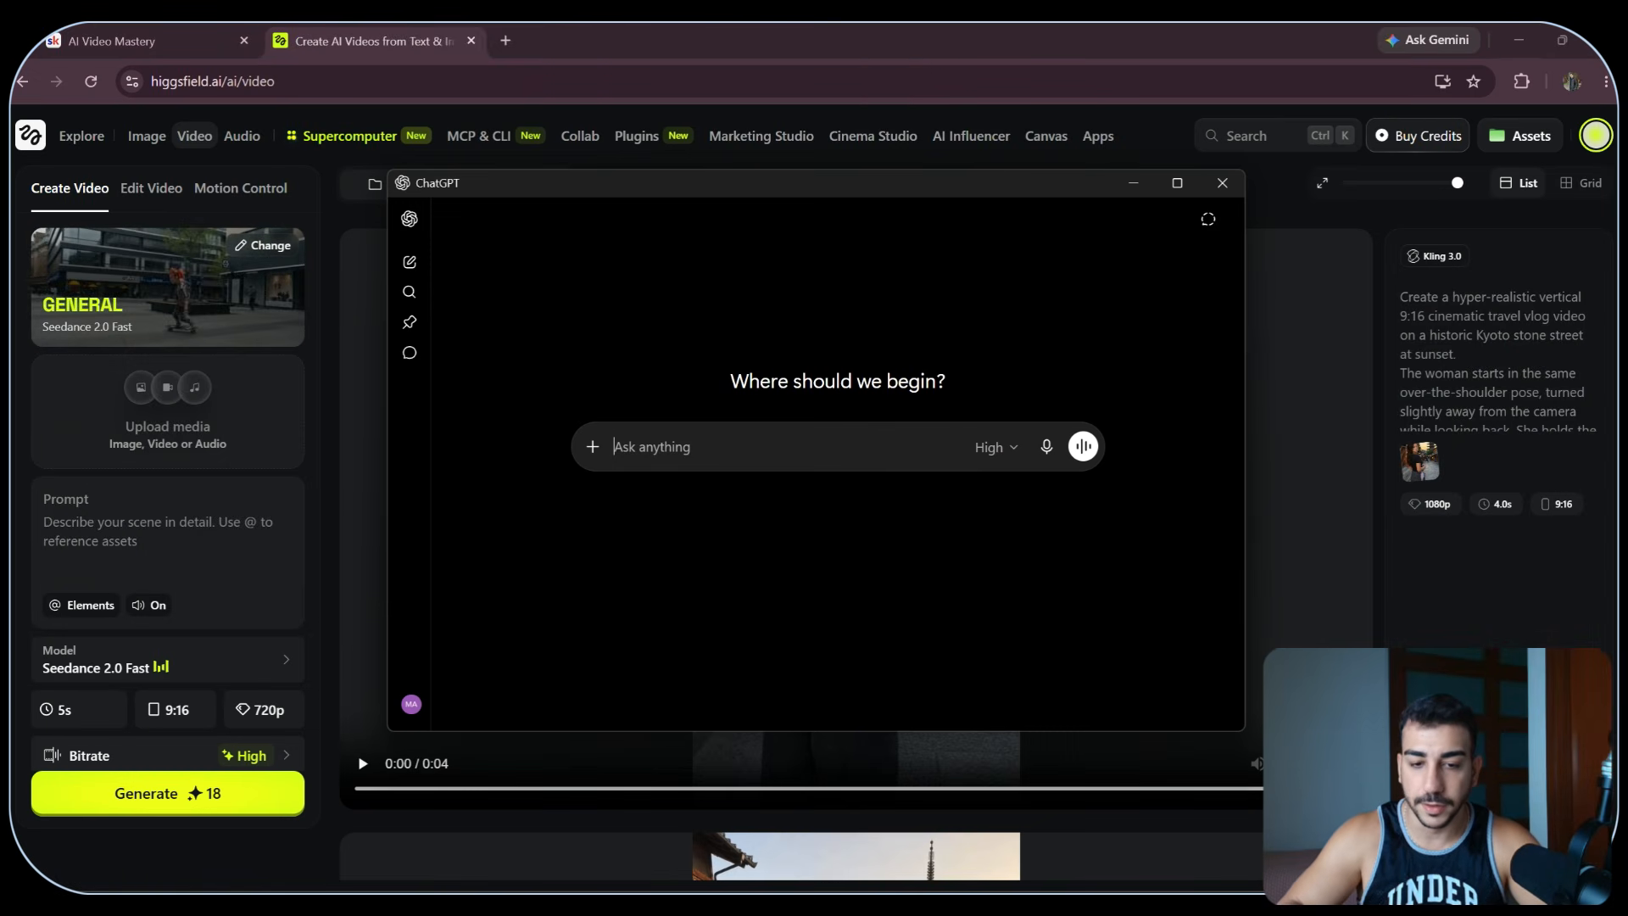
key("ctrl+v")
key("Return")
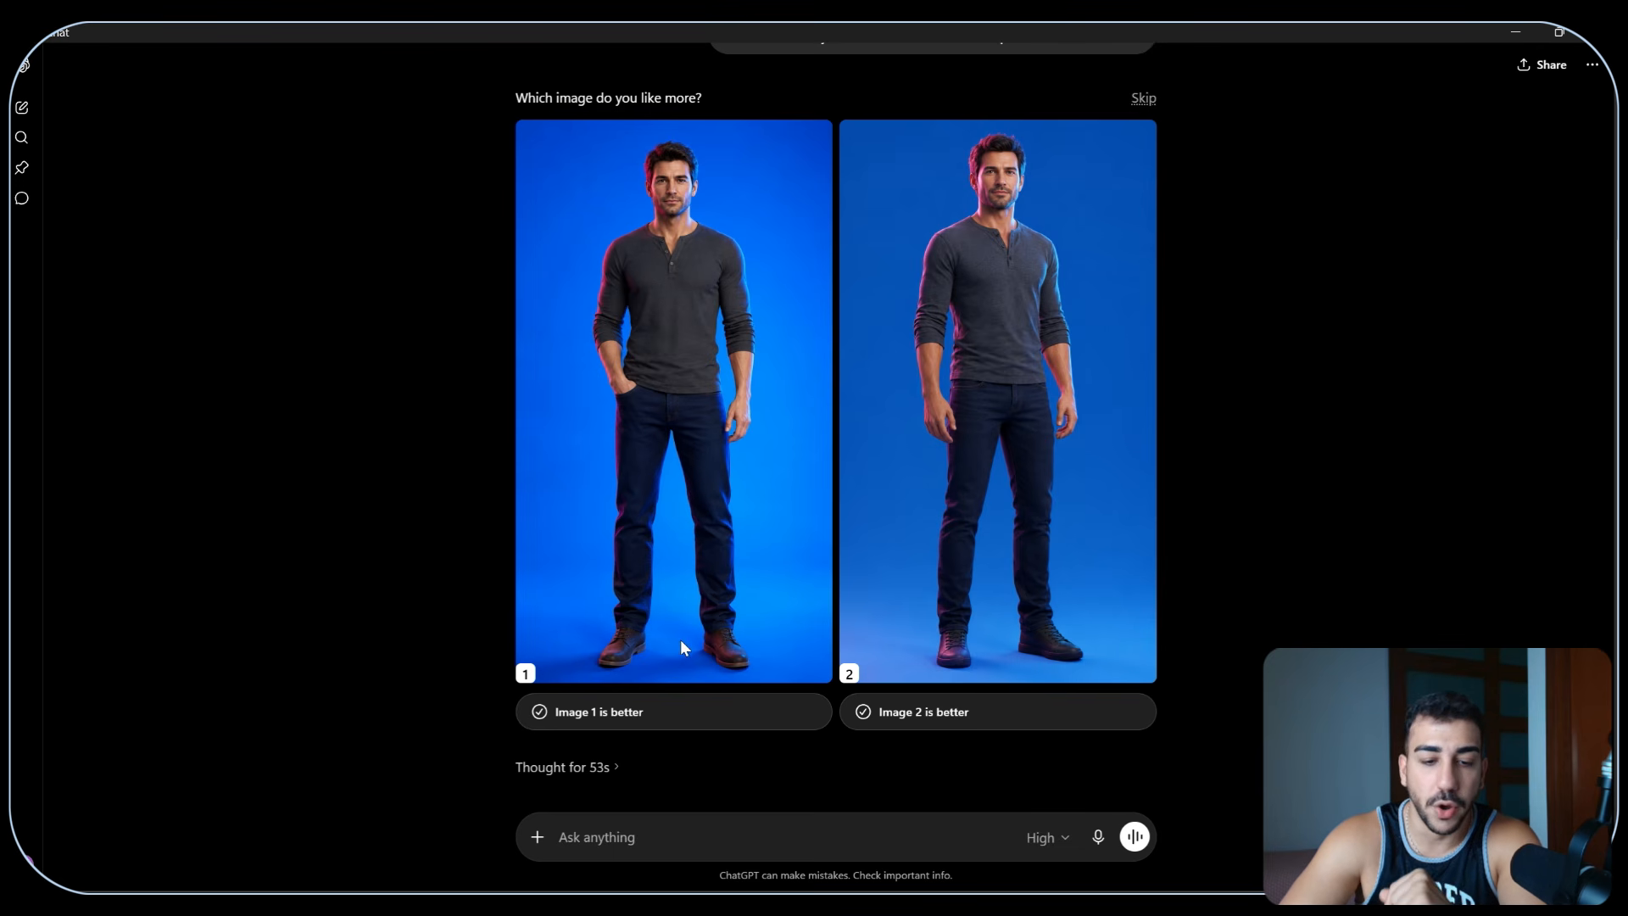
left_click(628, 721)
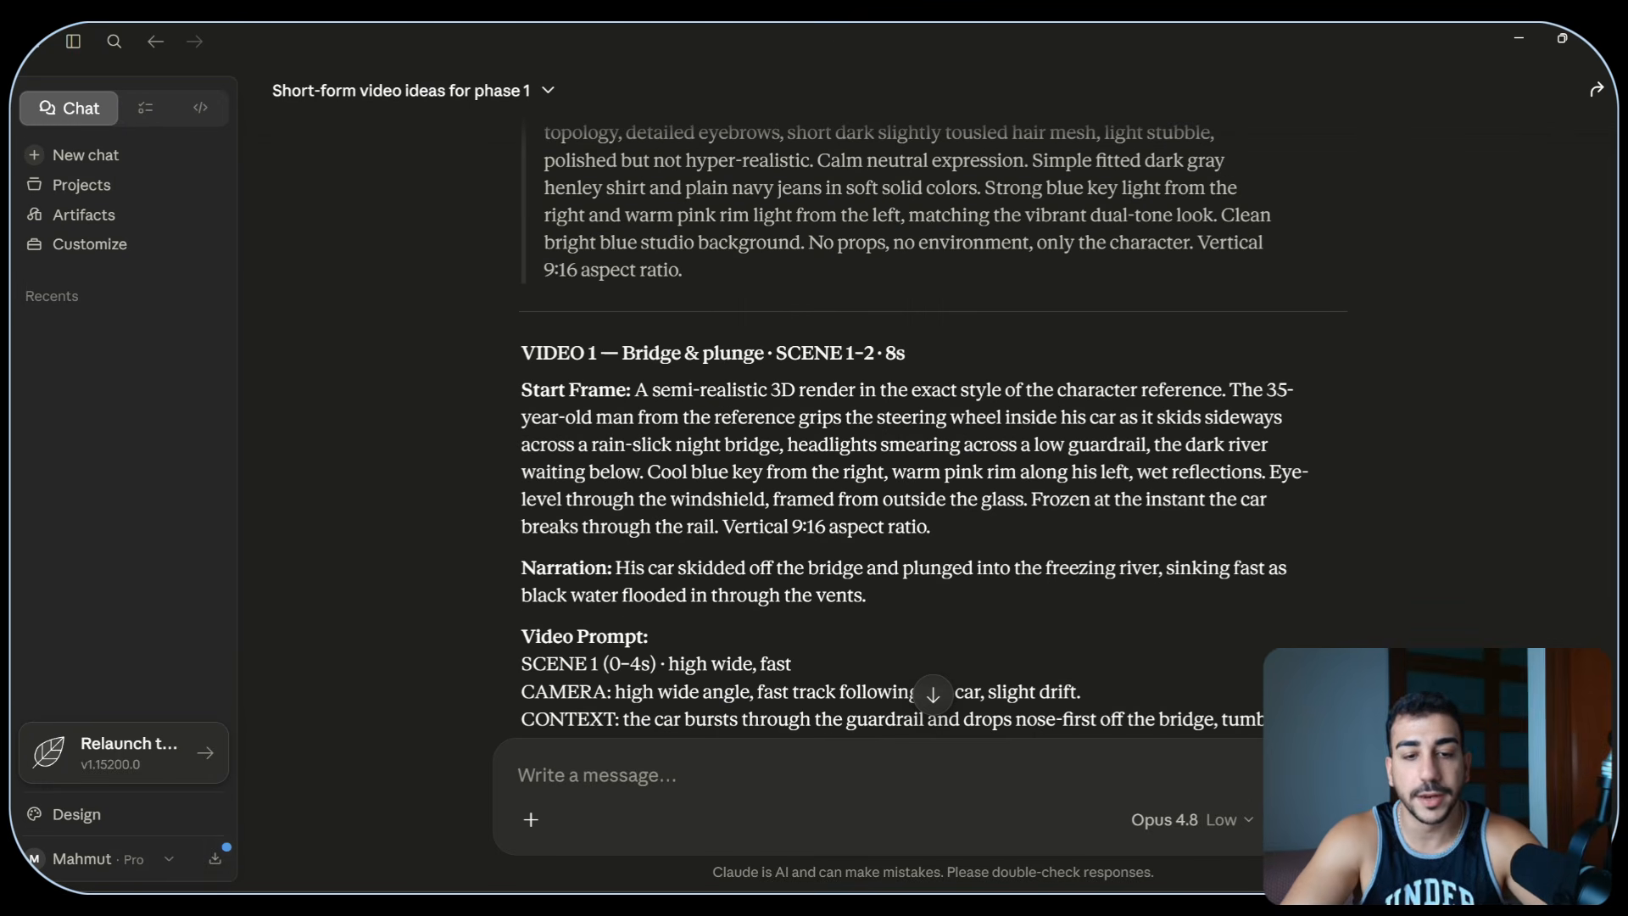
- Copy VIDEO 1's Start Frame prompt from the Claude breakdown and submit it in the same ChatGPT conversation to generate the start image
left_click_drag(635, 390, 974, 533)
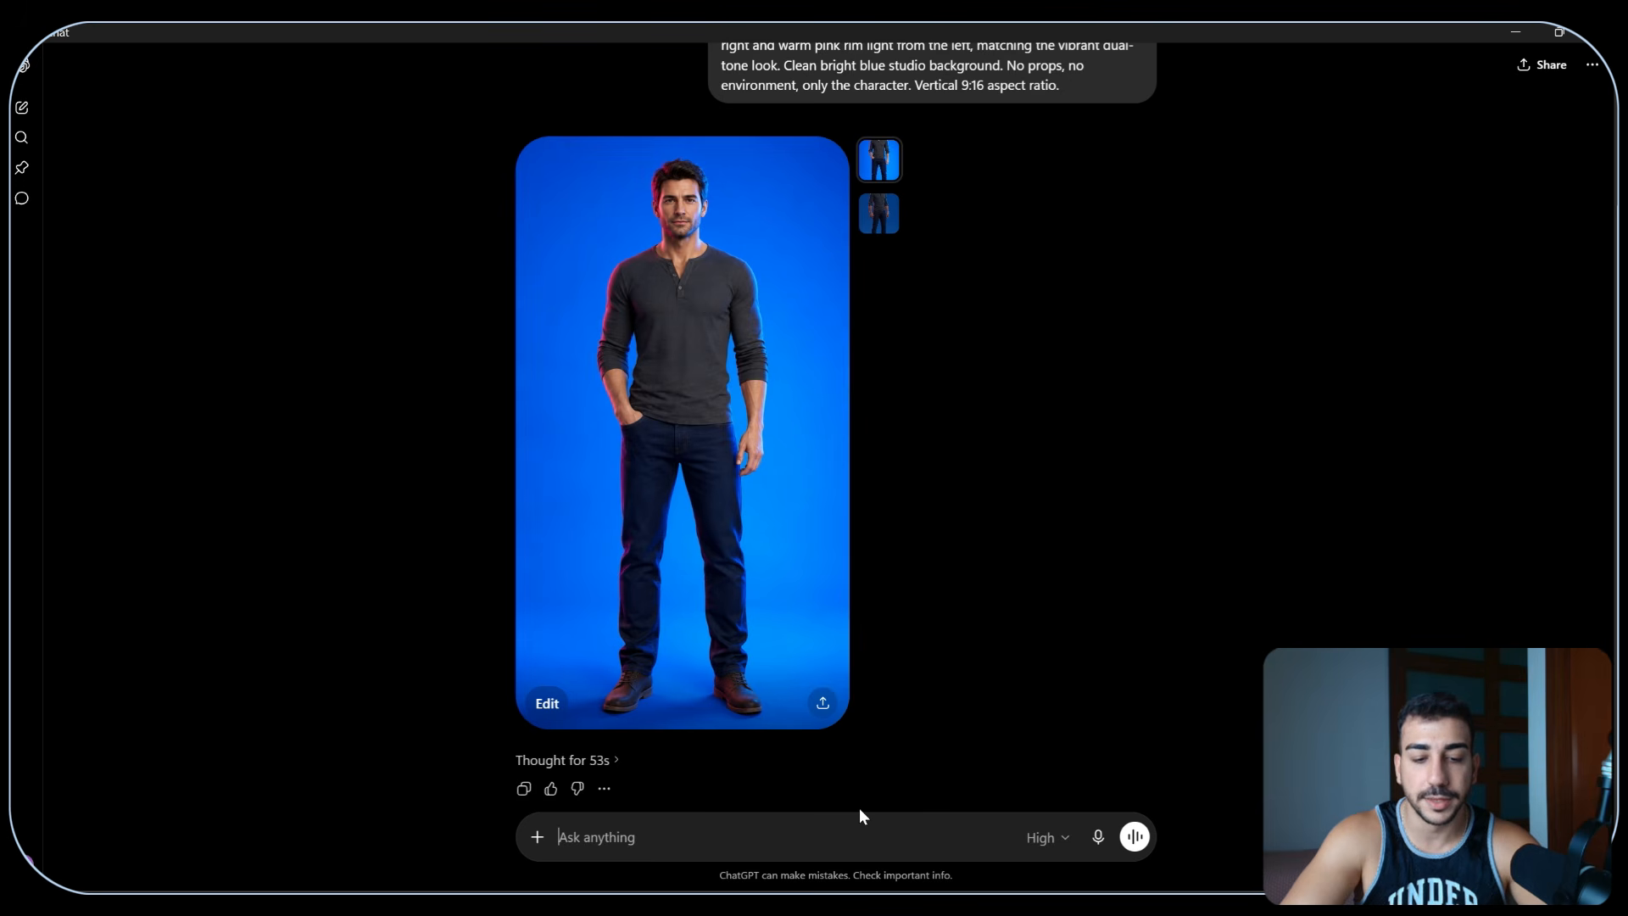
type("A semi-realistic 3D render in the exact style of the character reference. The 35-year-old man from the reference grips the steering wheel inside his car as it skids sideways across a rain-slick night bridge, headlights smearing across a low guardrail, the dark river waiting below. Cool blue key from the right, warm pink rim along his left, wet reflections. Eye-level through the windshield, framed from outside the glass. Frozen at the instant the car breaks through the rail. Vertical 9:16 aspect ratio.")
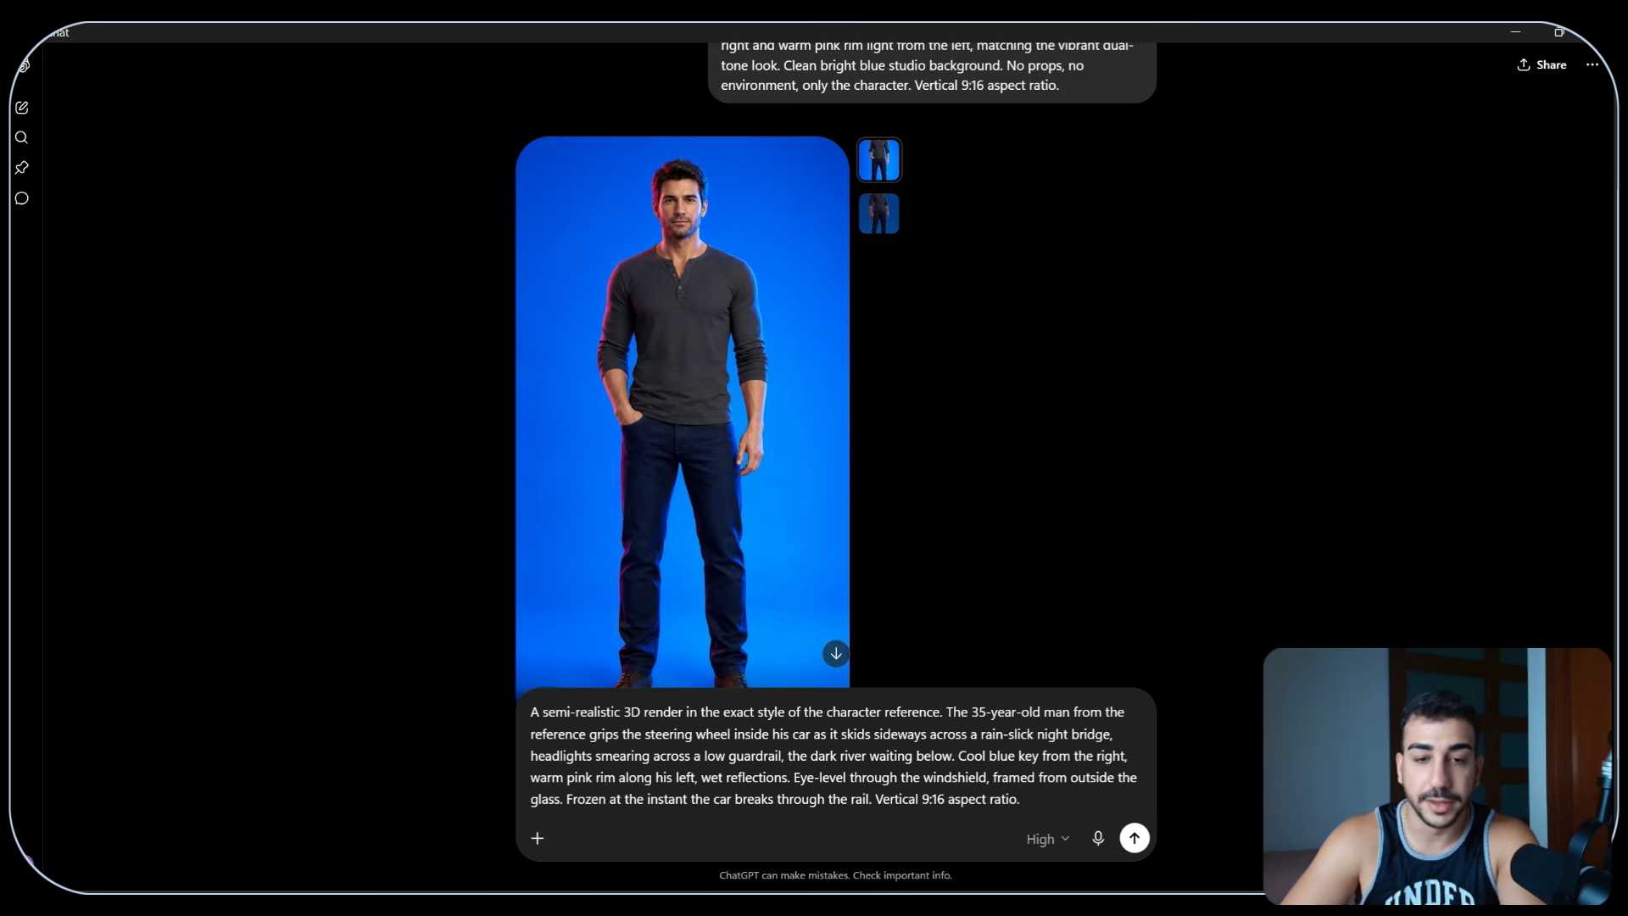
key("Return")
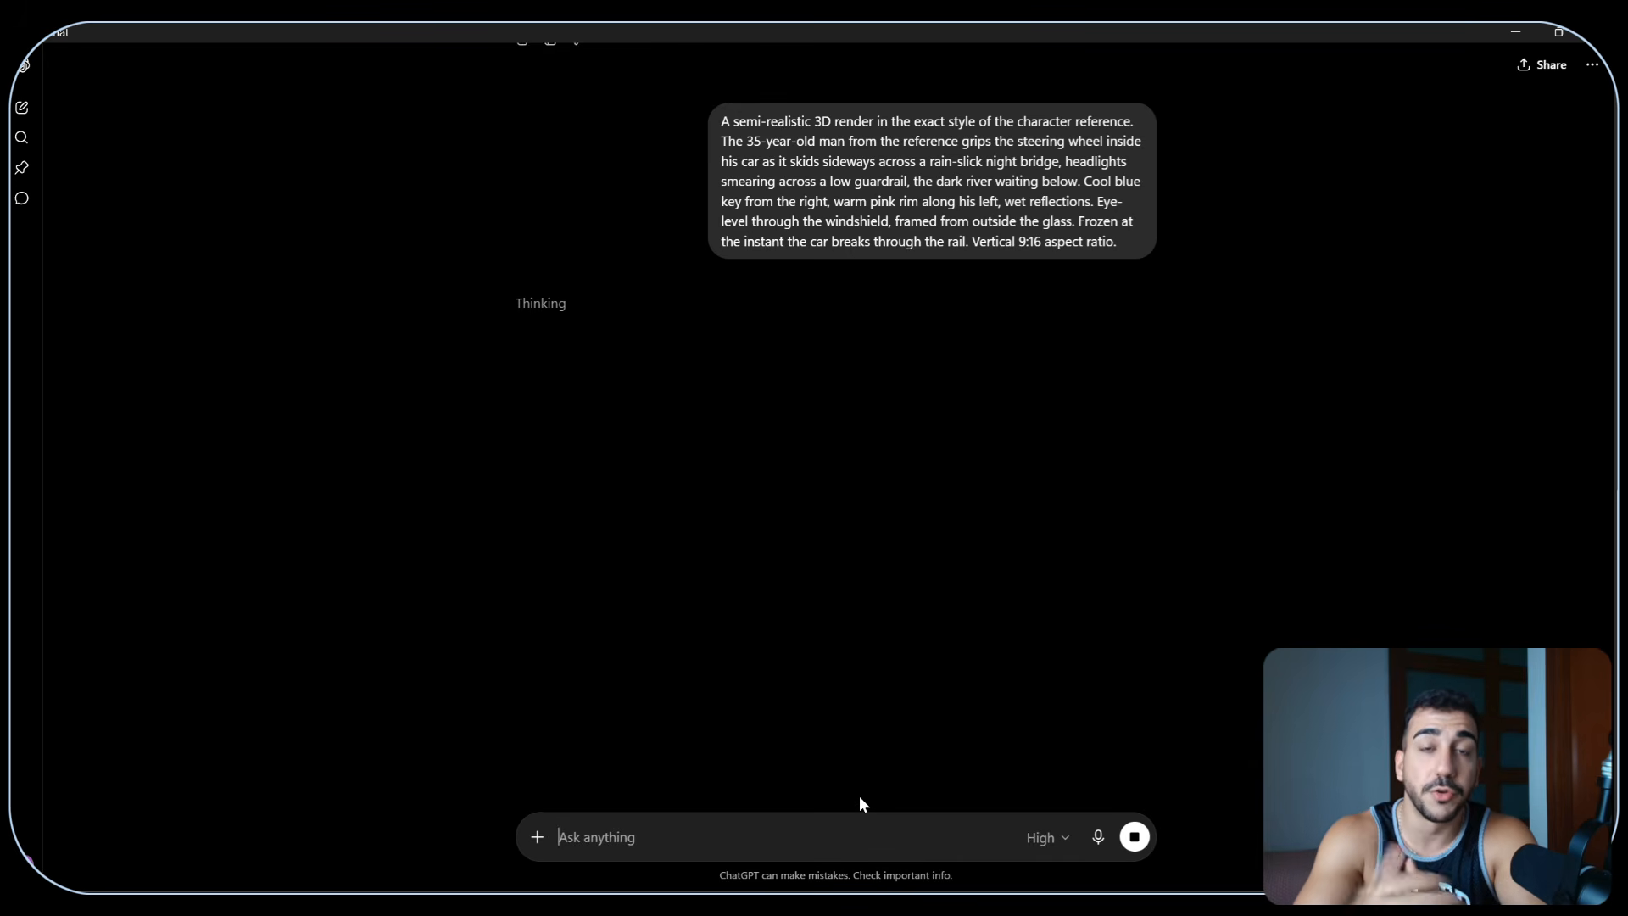
scroll(994, 739, "up", 12)
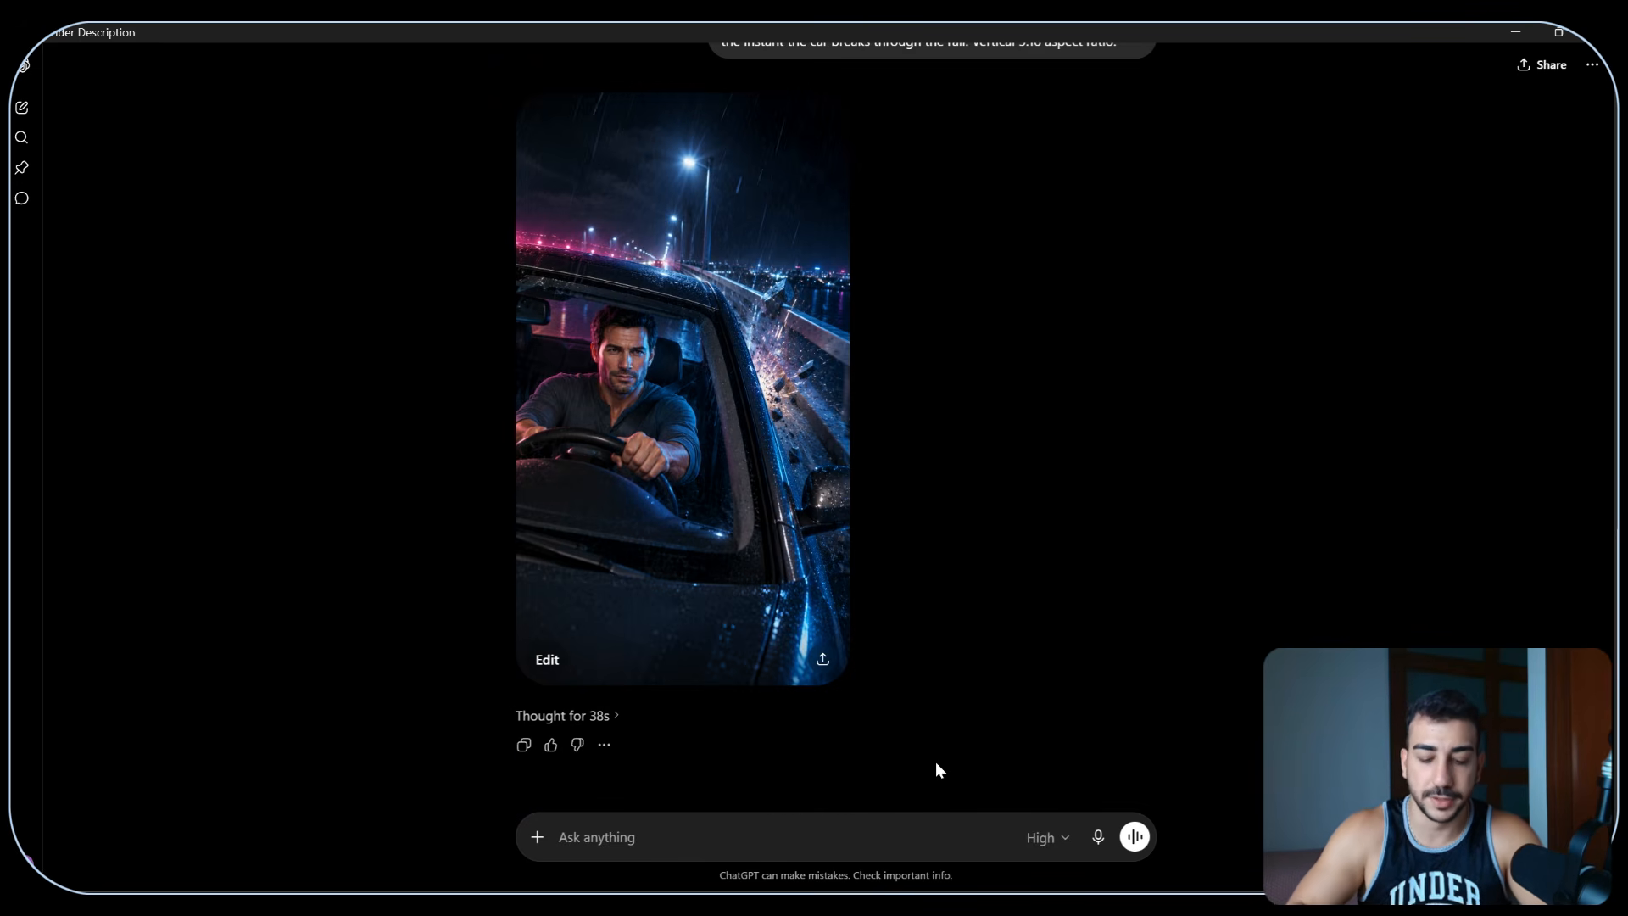
- Request a revised start frame with "Can you please make him look scared" and open the resulting image enlarged
type("Can you please make")
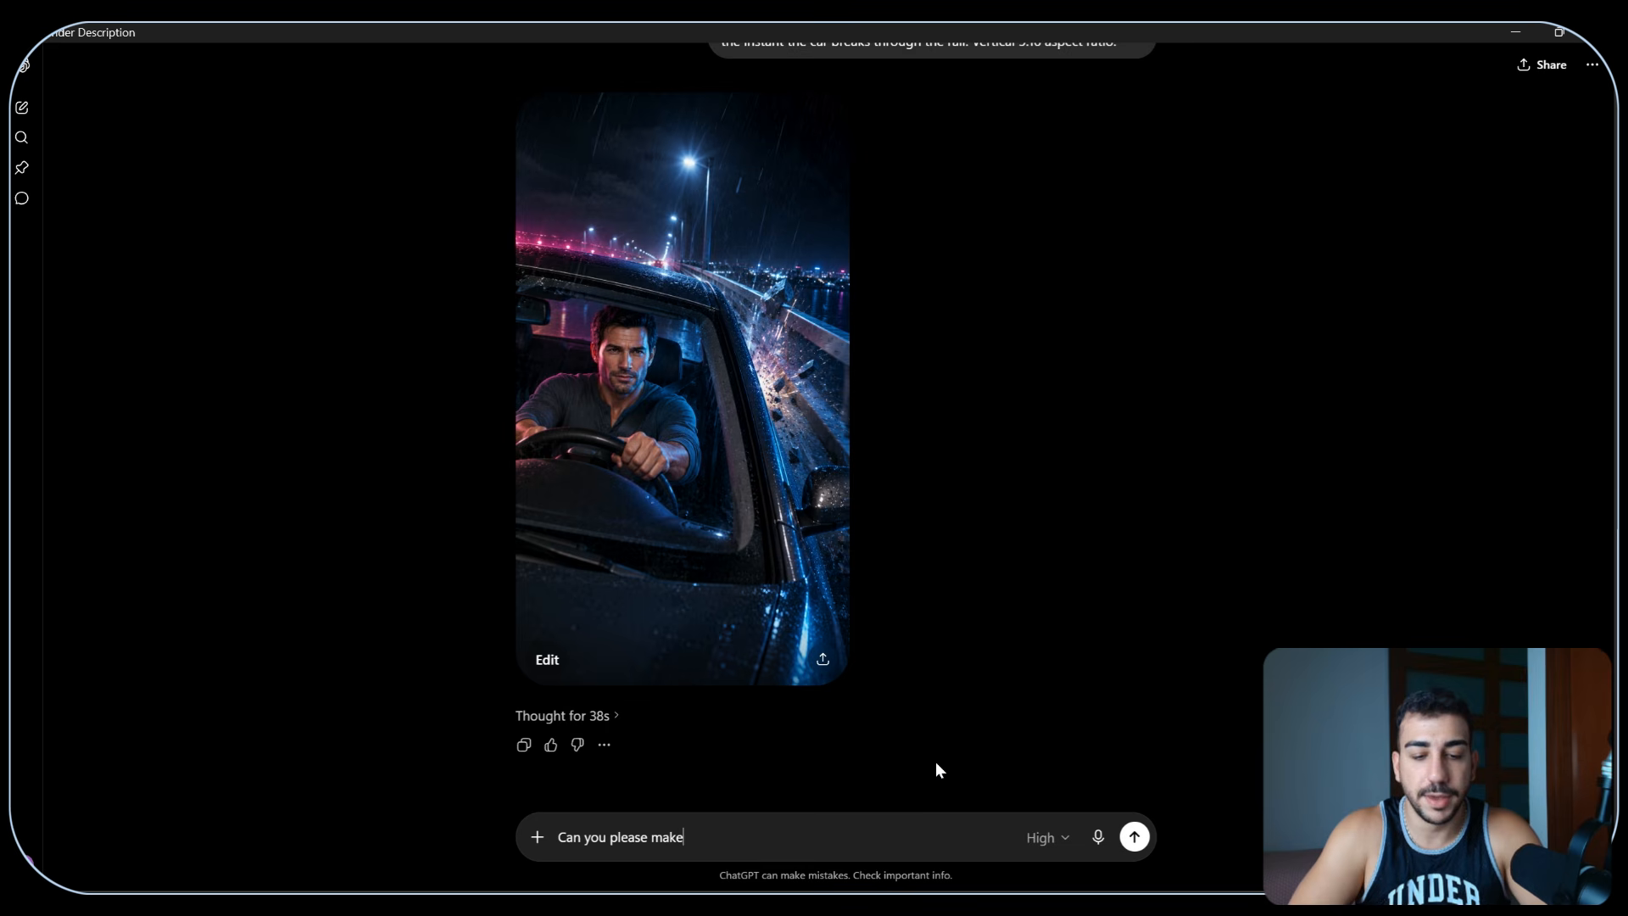
type(" him look scared")
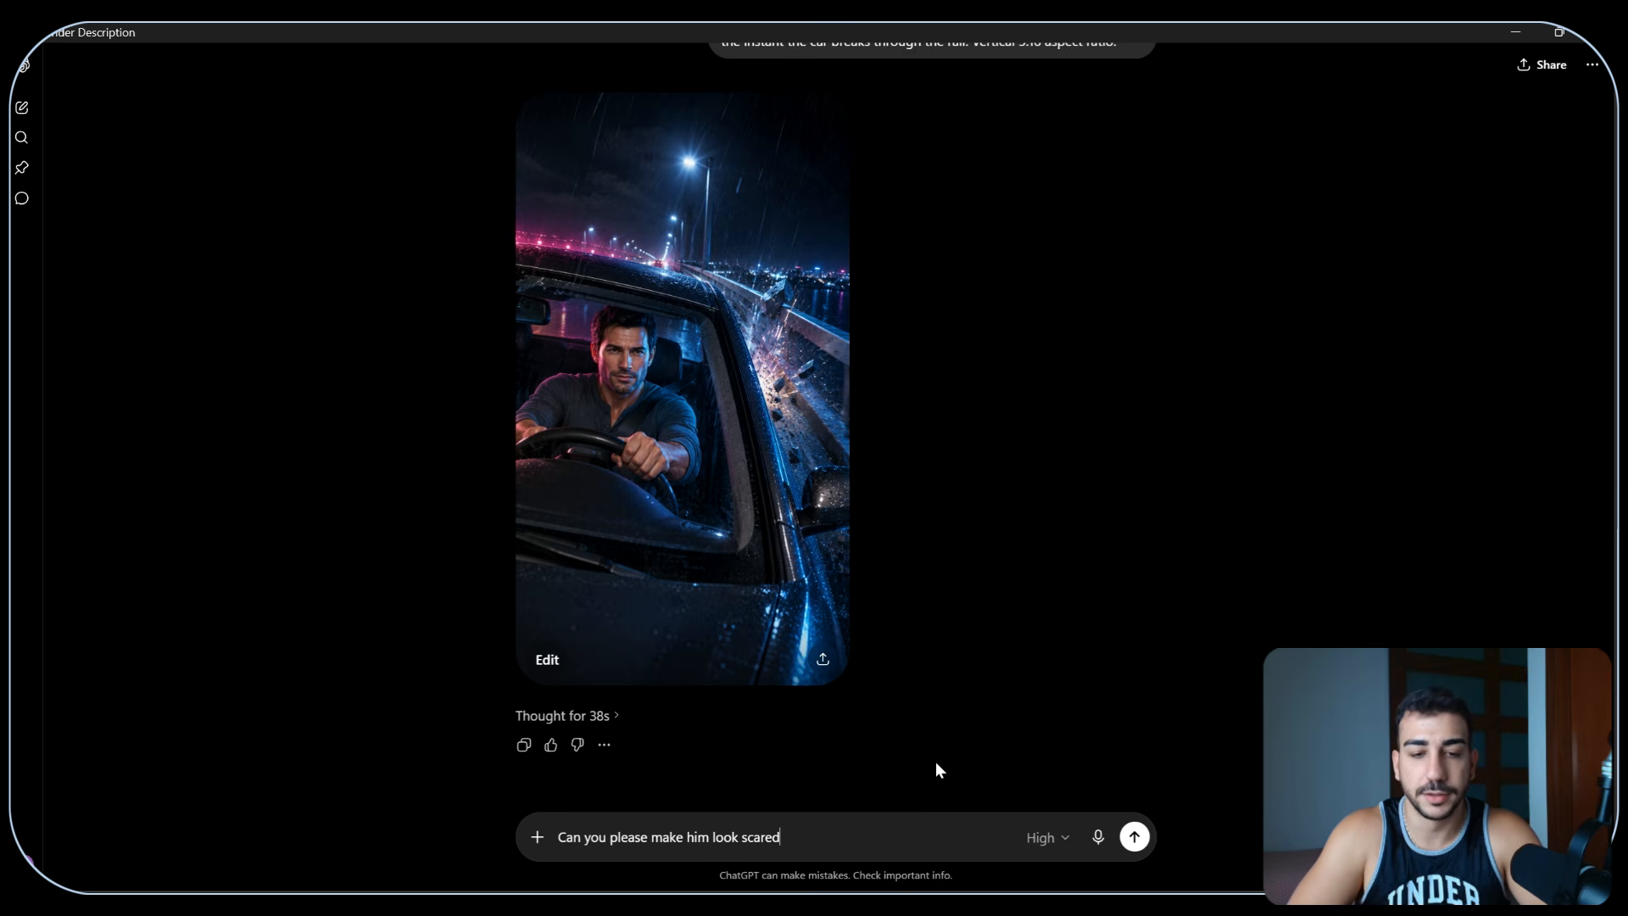
key("Return")
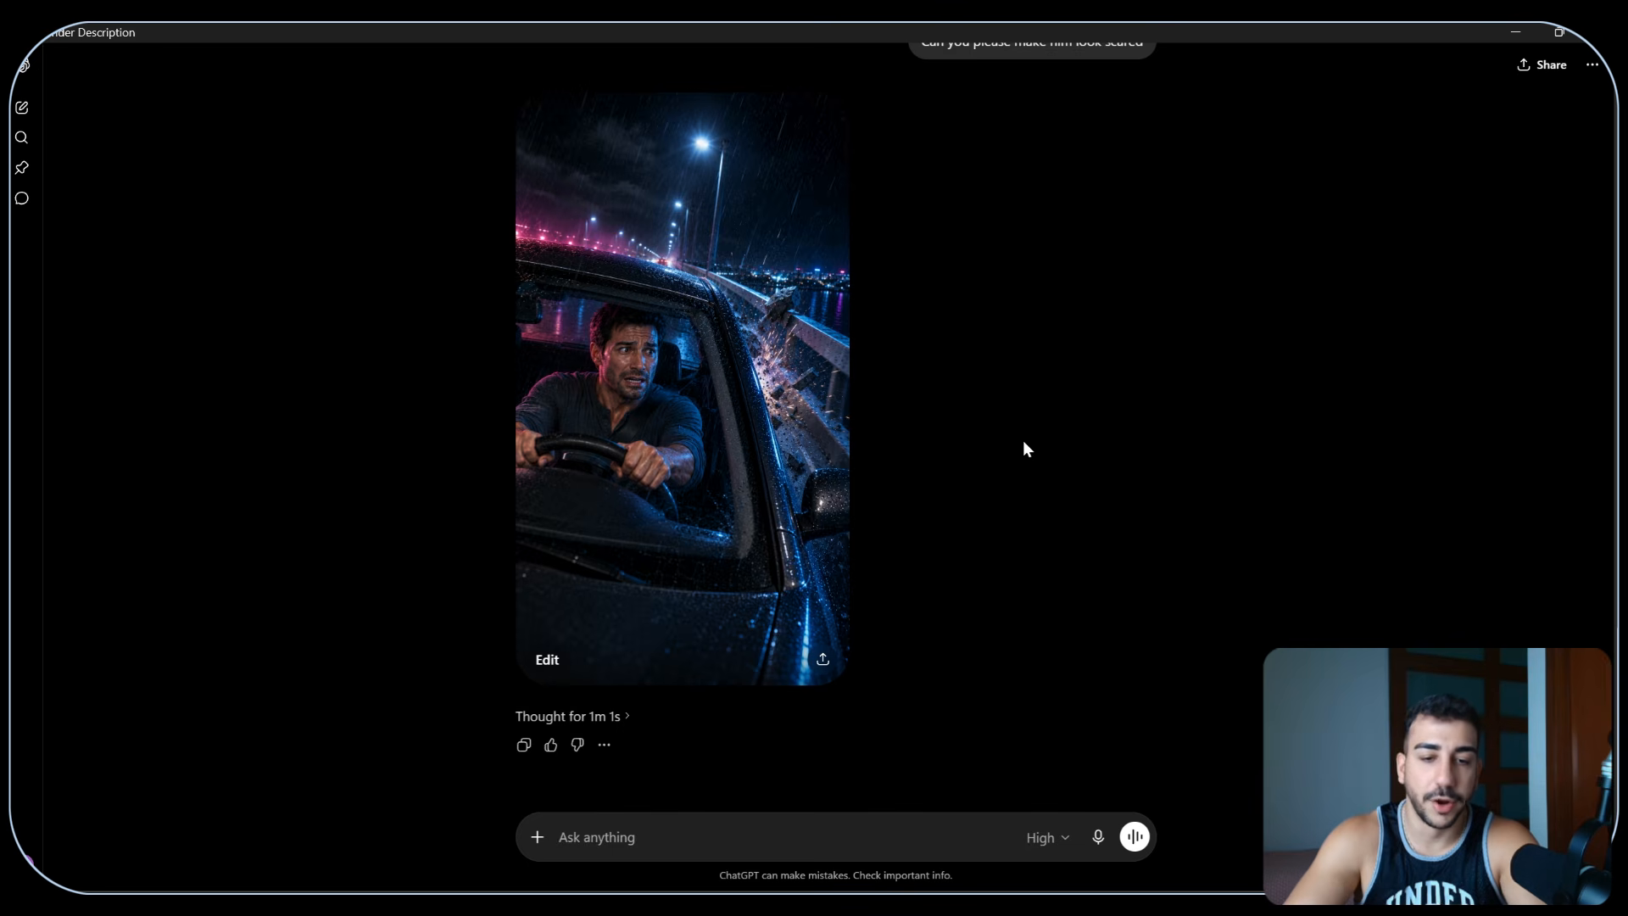
left_click(787, 444)
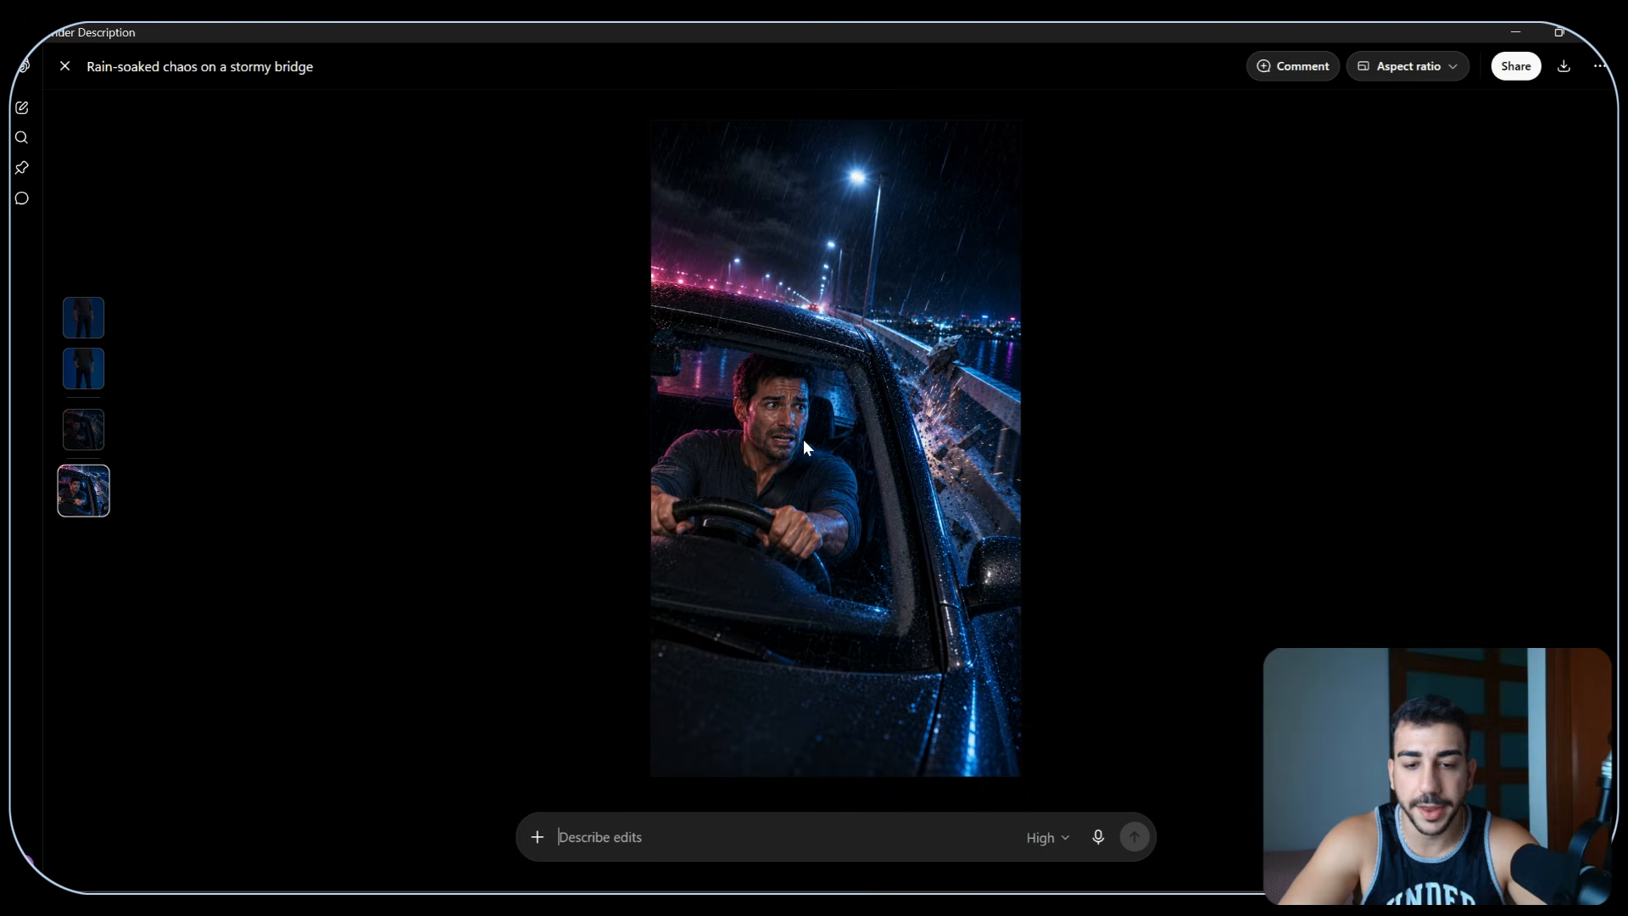
- Switch to Higgsfield's video creation page and add the scared driver start frame as the reference media
mouse_move(901, 904)
left_click(848, 788)
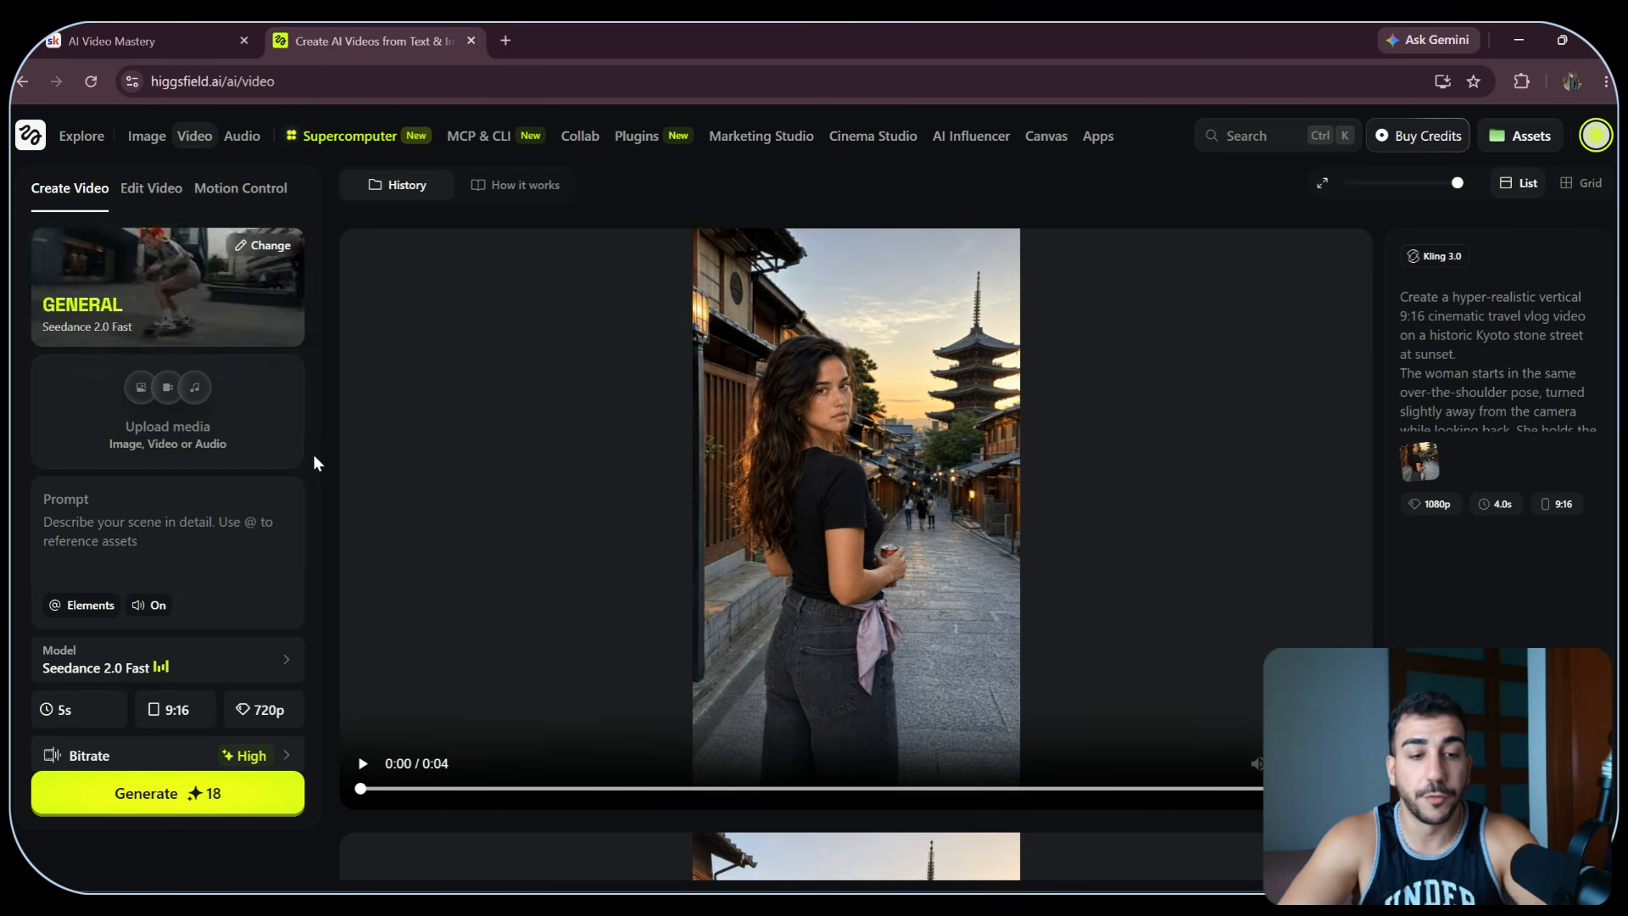
left_click(291, 458)
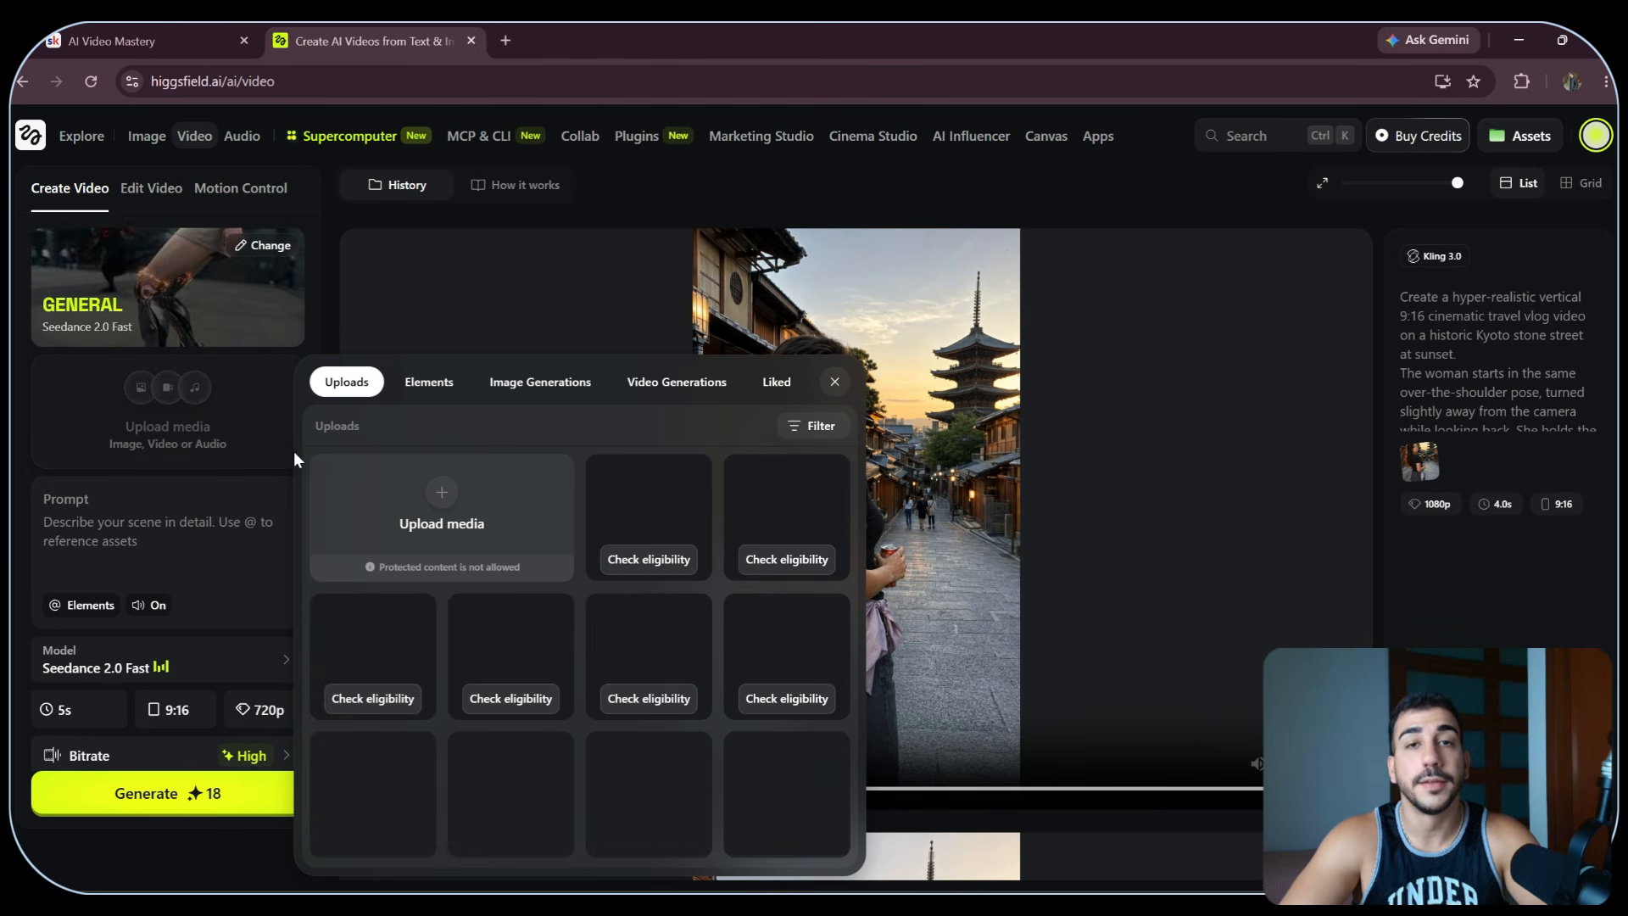
left_click(17, 441)
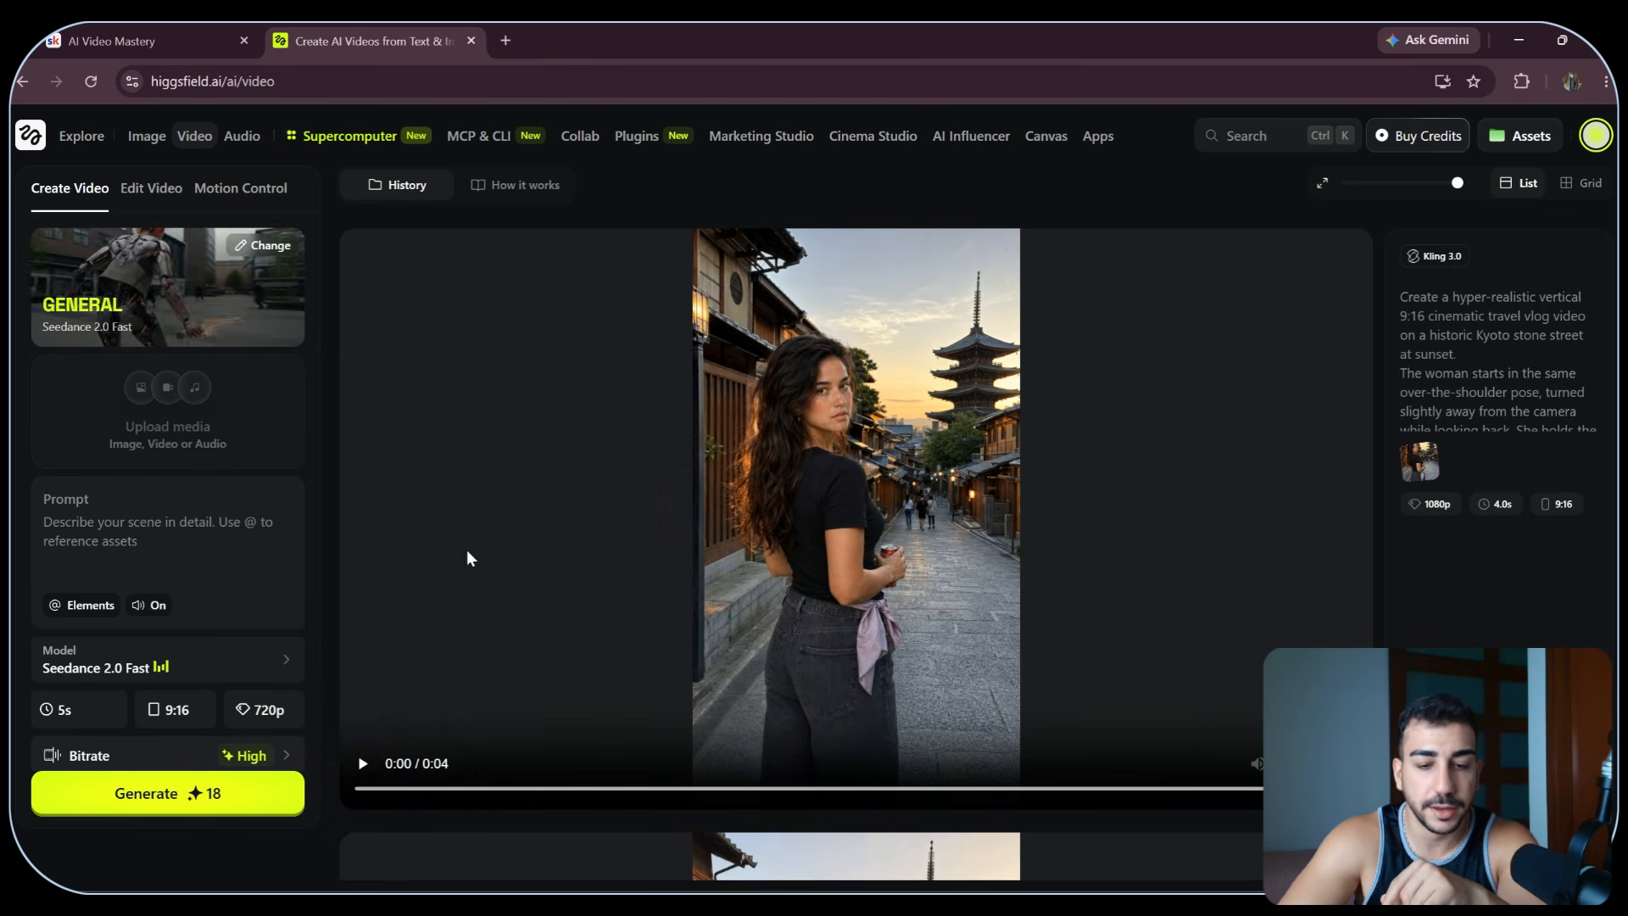
left_click_drag(73, 145, 207, 197)
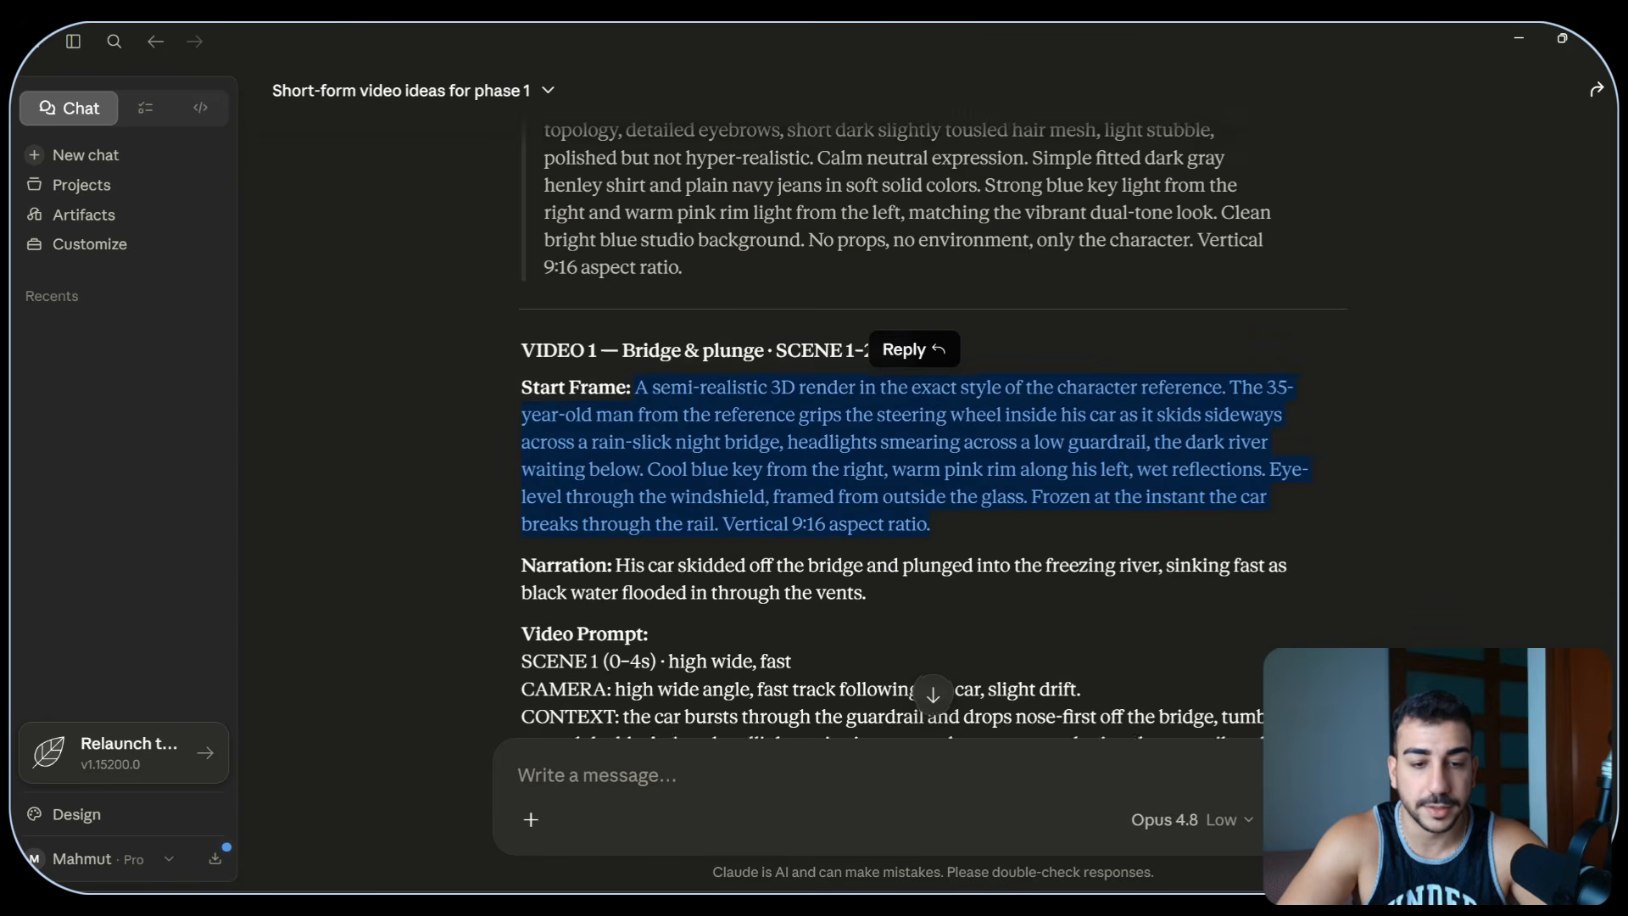
- Copy VIDEO 1's full Video Prompt, covering both scenes, from the Claude breakdown and paste it as the prompt in Higgsfield
scroll(664, 498, "down", 2)
left_click_drag(516, 474, 991, 526)
key("ctrl+c")
scroll(810, 517, "down", 4)
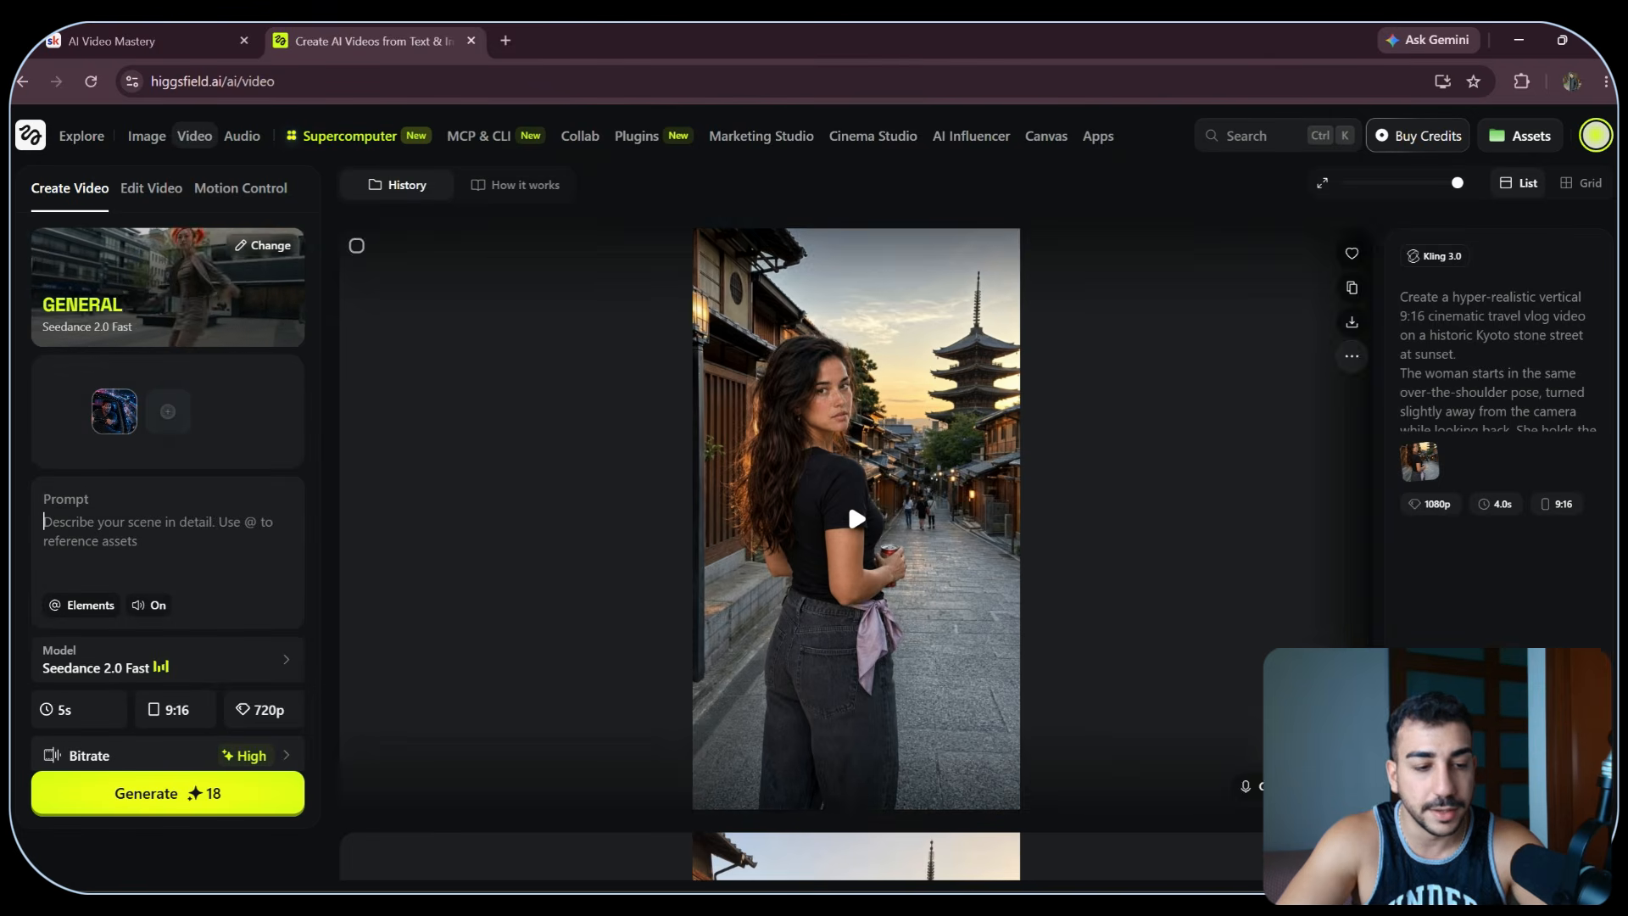
left_click(186, 551)
key("ctrl+v")
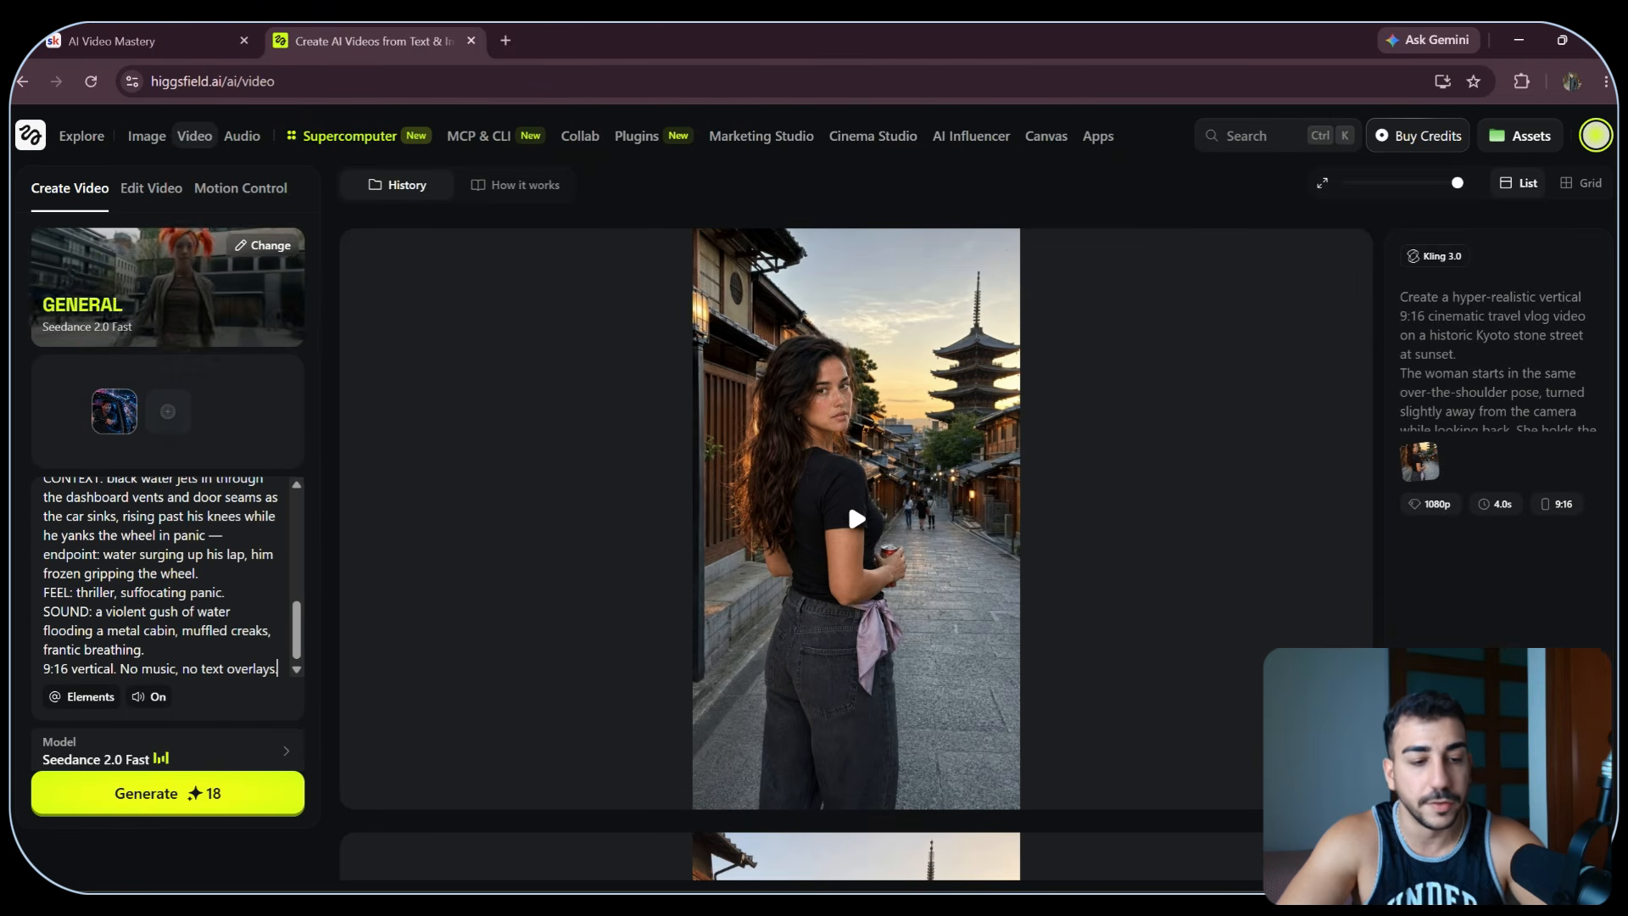
left_click_drag(304, 628, 290, 594)
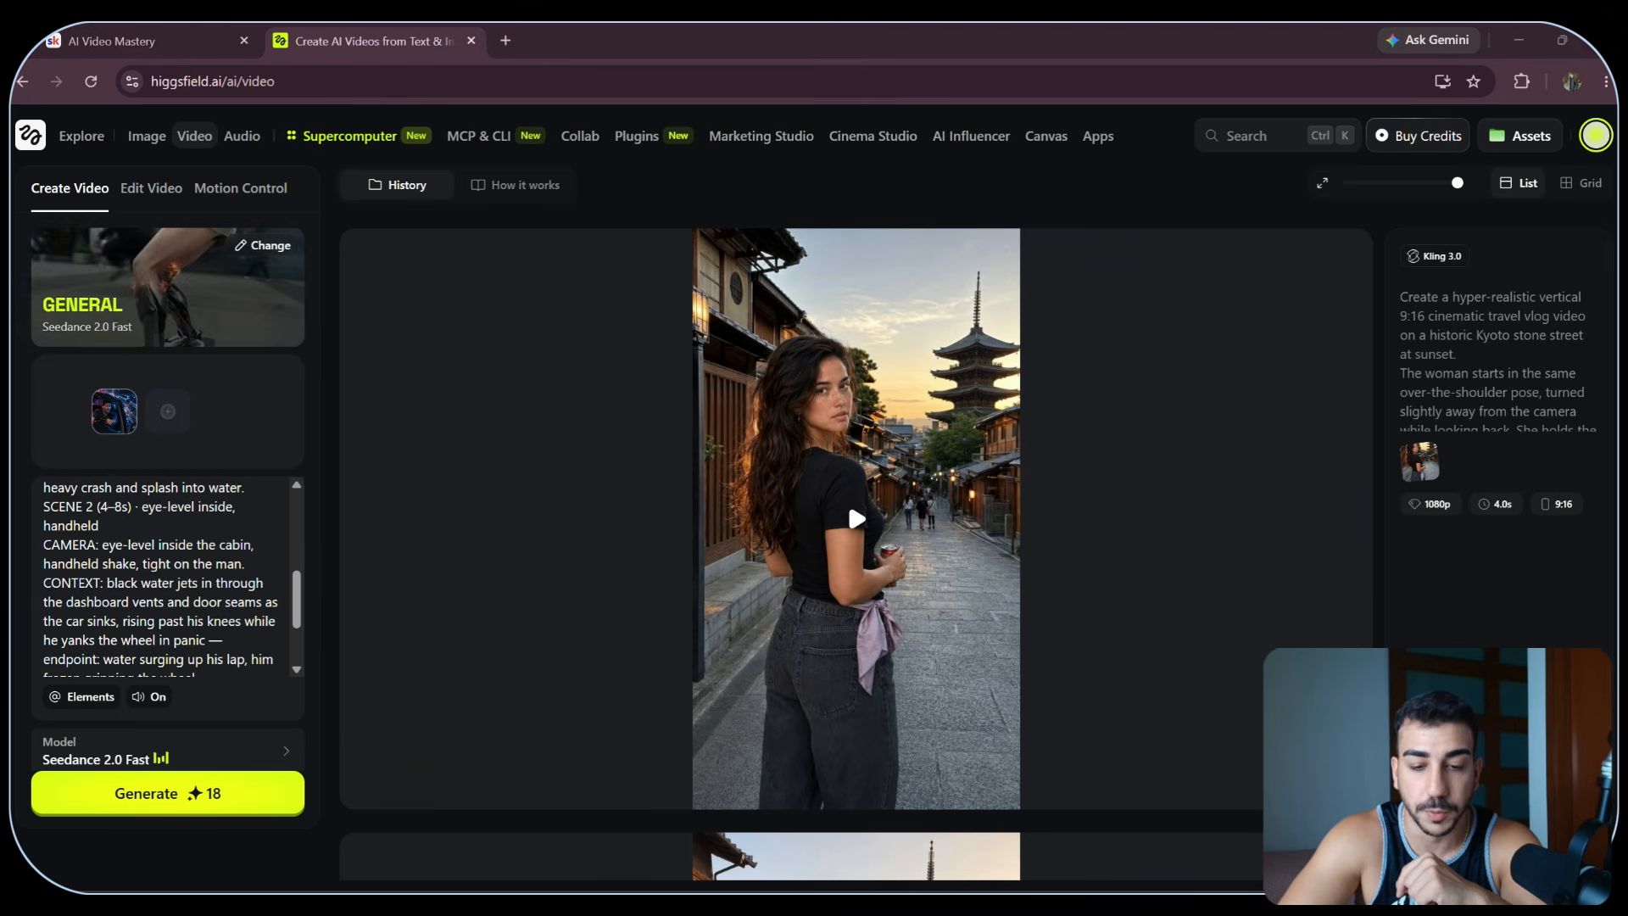
- Check VIDEO 1's length and scene timecodes in the Claude breakdown, and set the video duration in Higgsfield to 8s
key("alt+Tab")
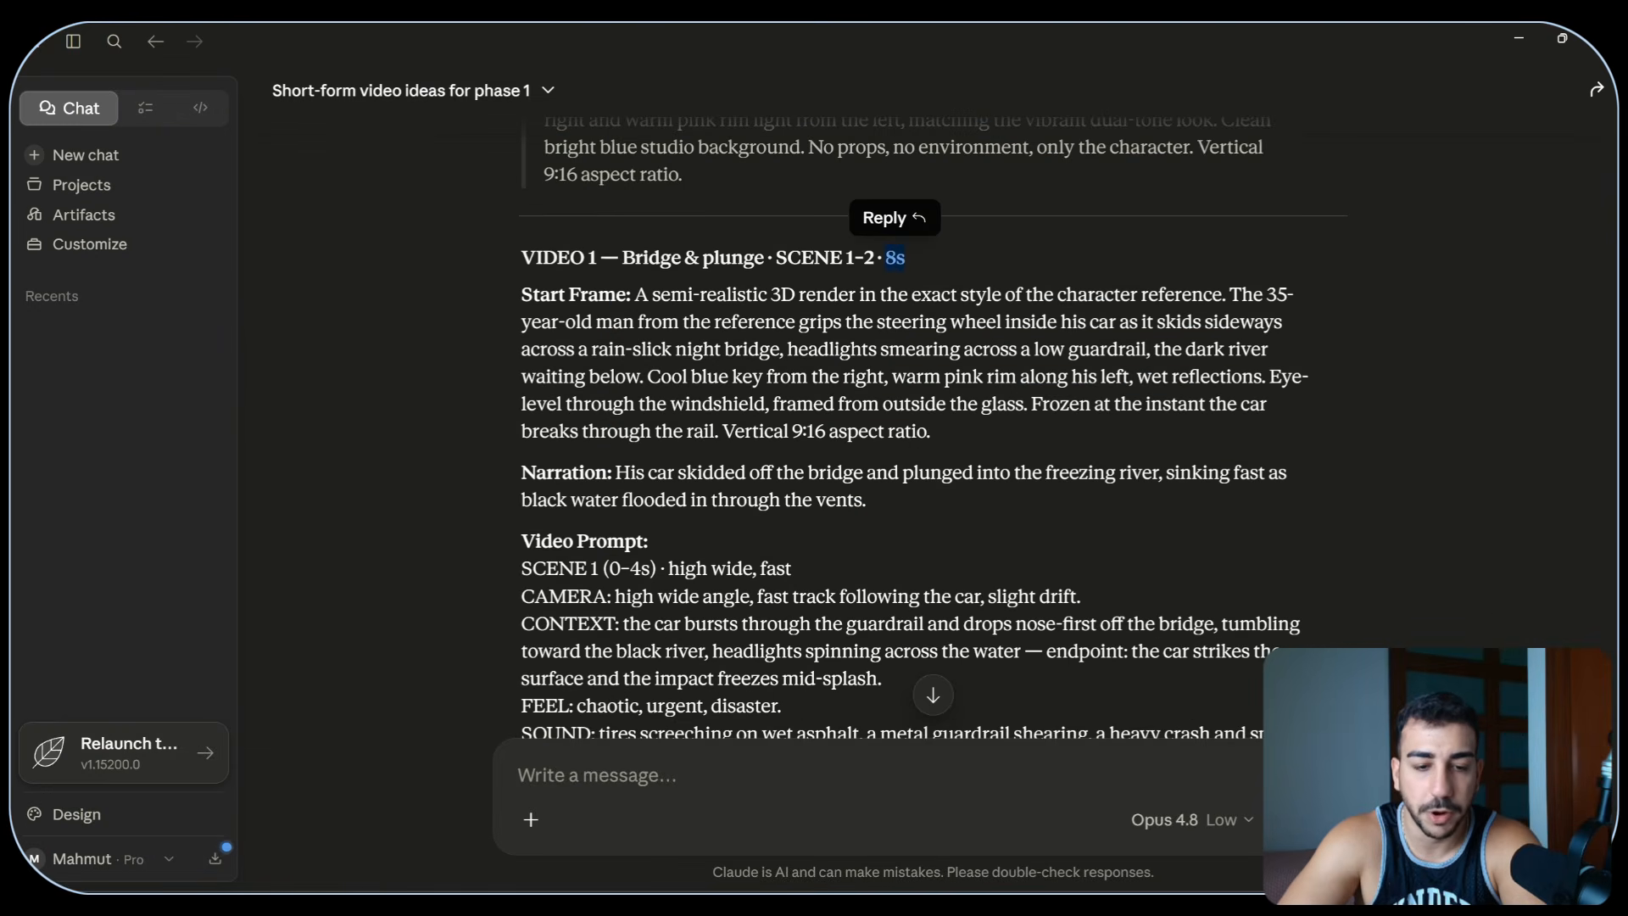
scroll(912, 424, "down", 5)
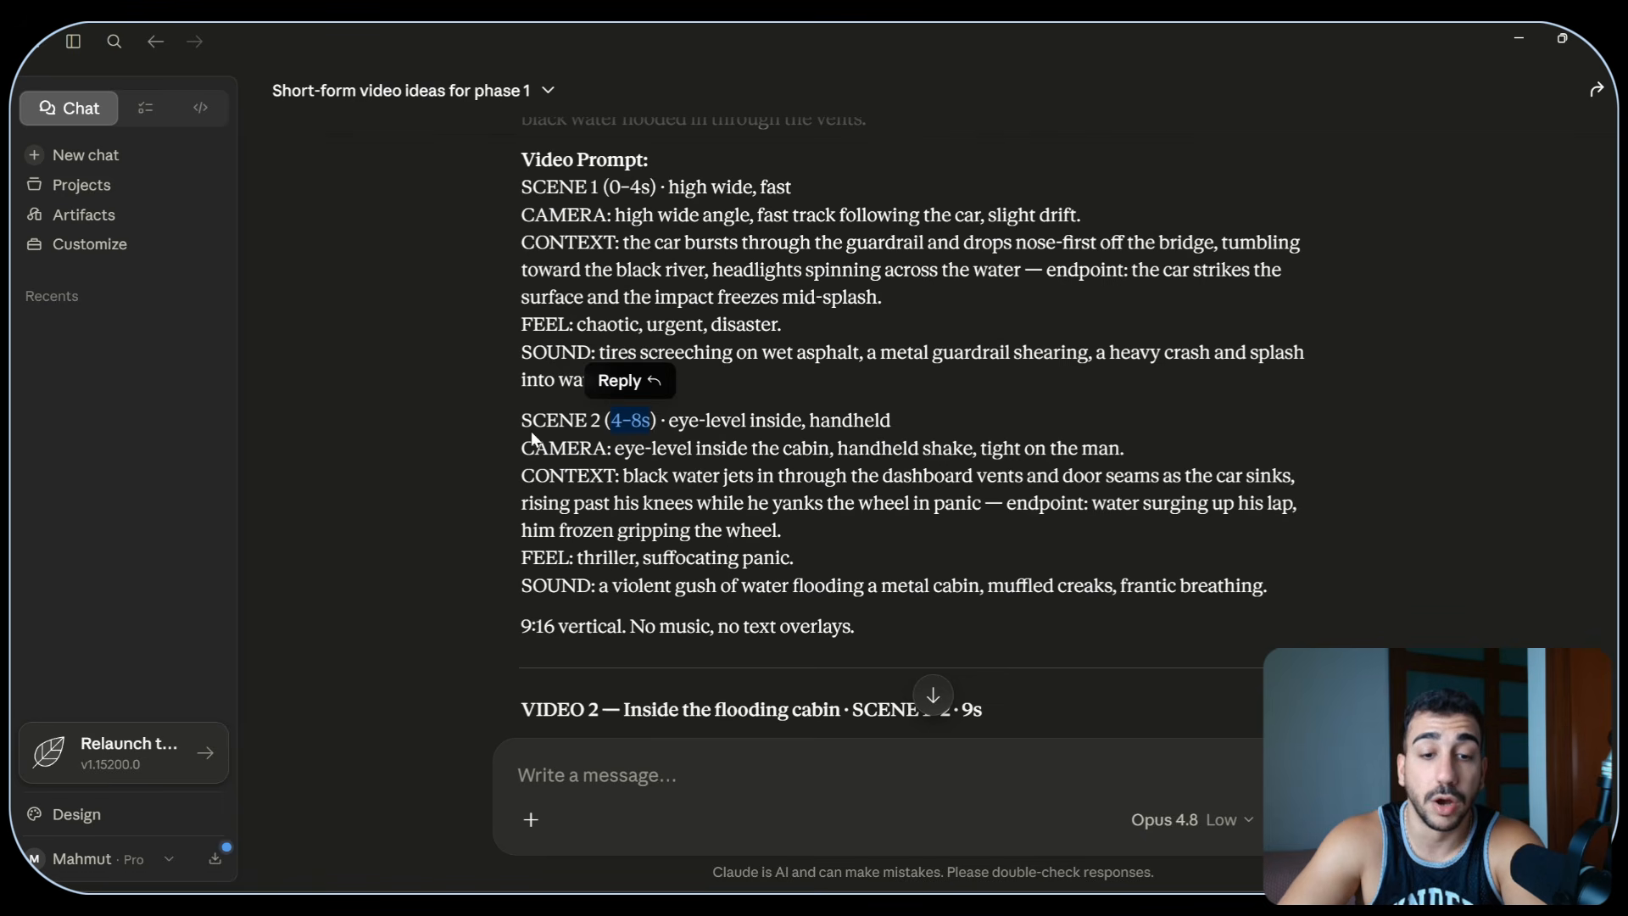
left_click_drag(521, 422, 657, 423)
scroll(684, 424, "up", 3)
scroll(684, 424, "down", 3)
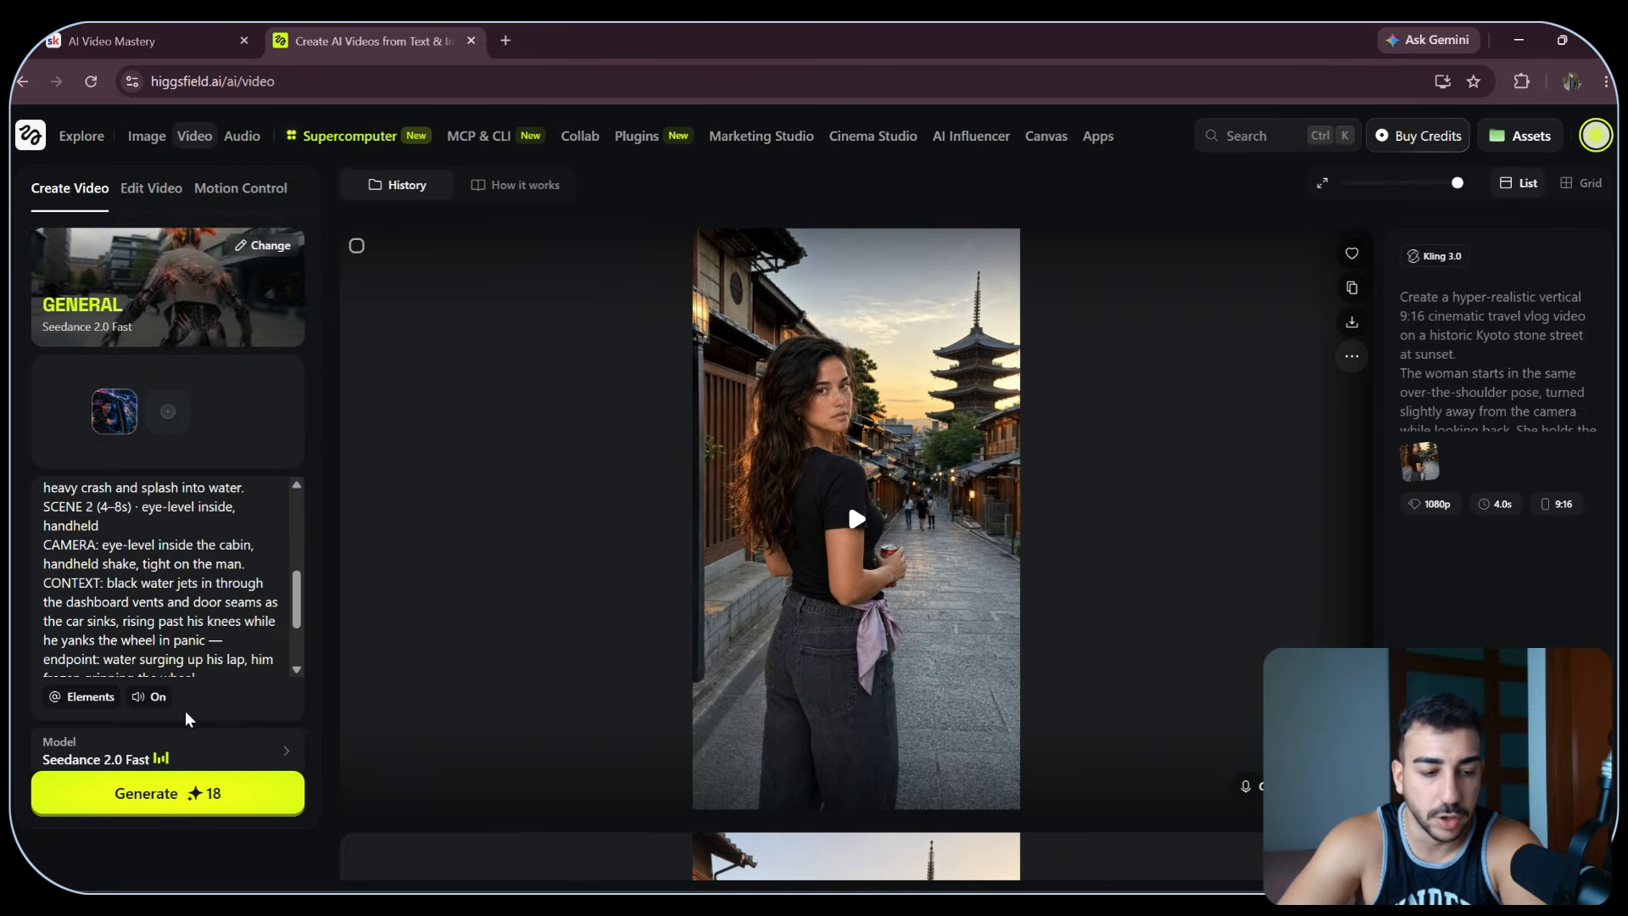
scroll(307, 645, "down", 3)
scroll(307, 644, "down", 3)
left_click(85, 694)
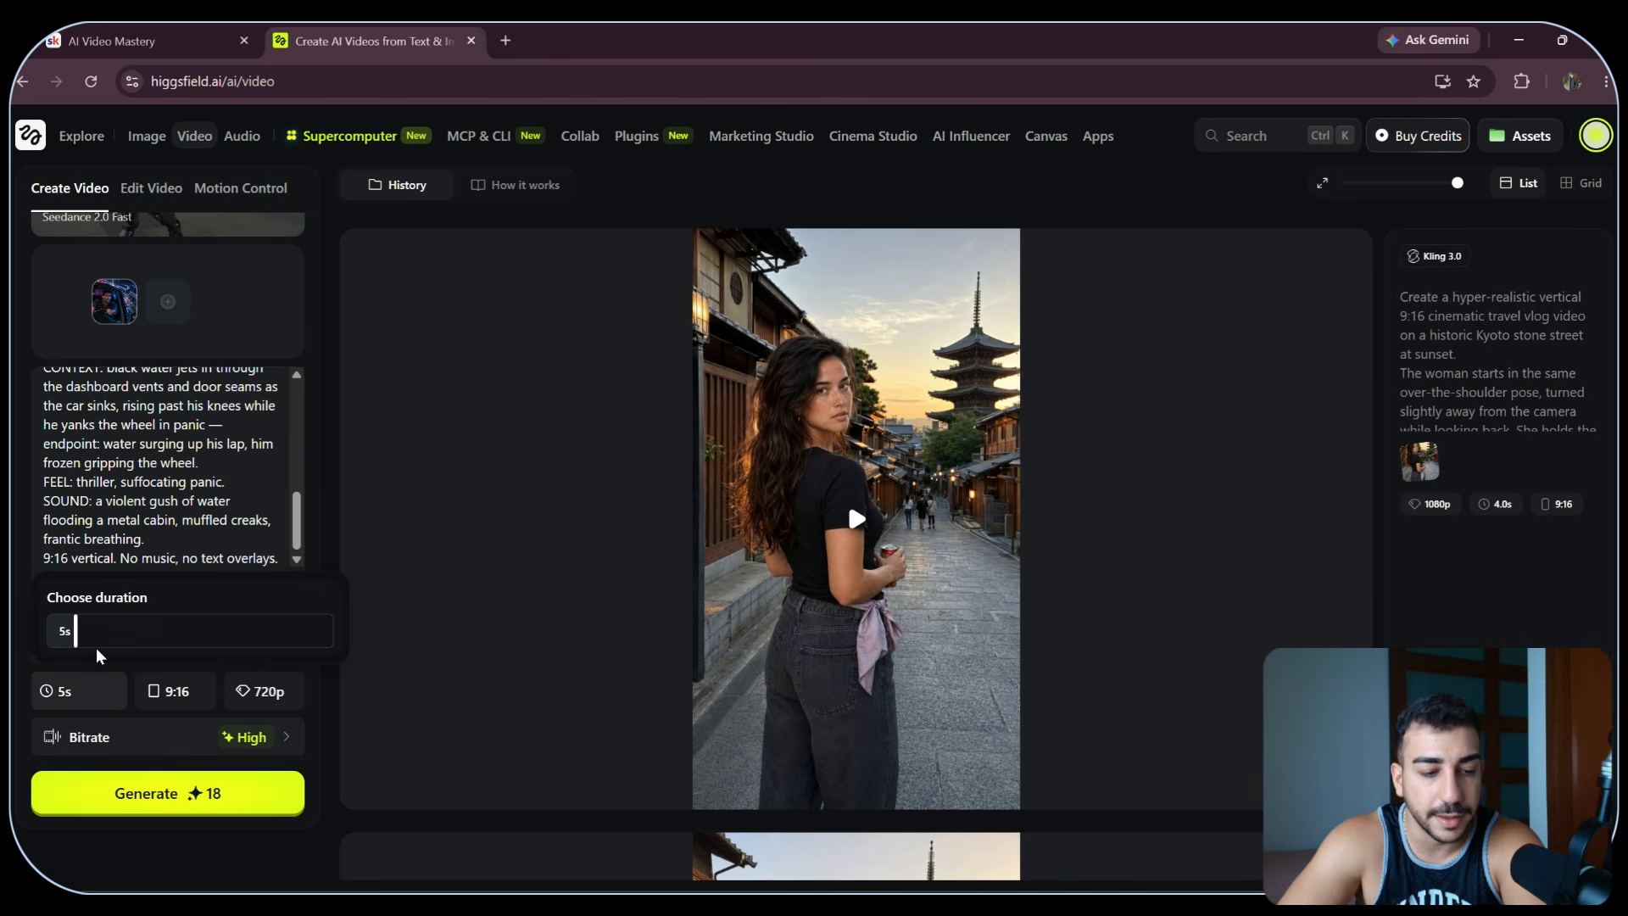
left_click_drag(100, 642, 159, 640)
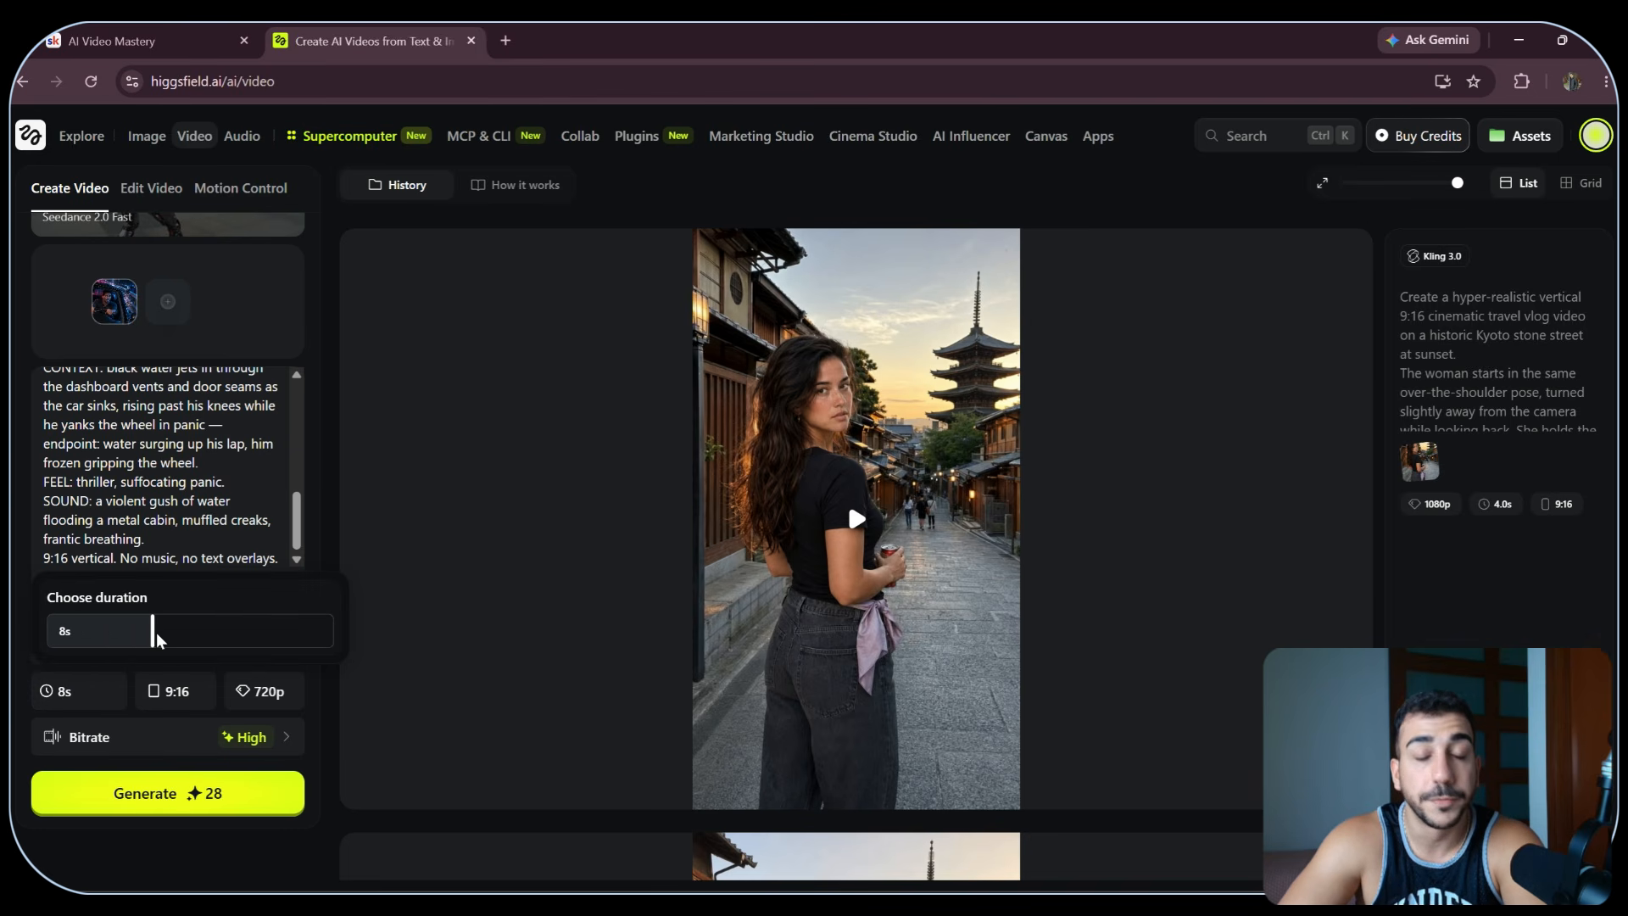
left_click(237, 798)
- Review the pasted two-scene prompt and generate the VIDEO 1 clip
scroll(295, 499, "up", 5)
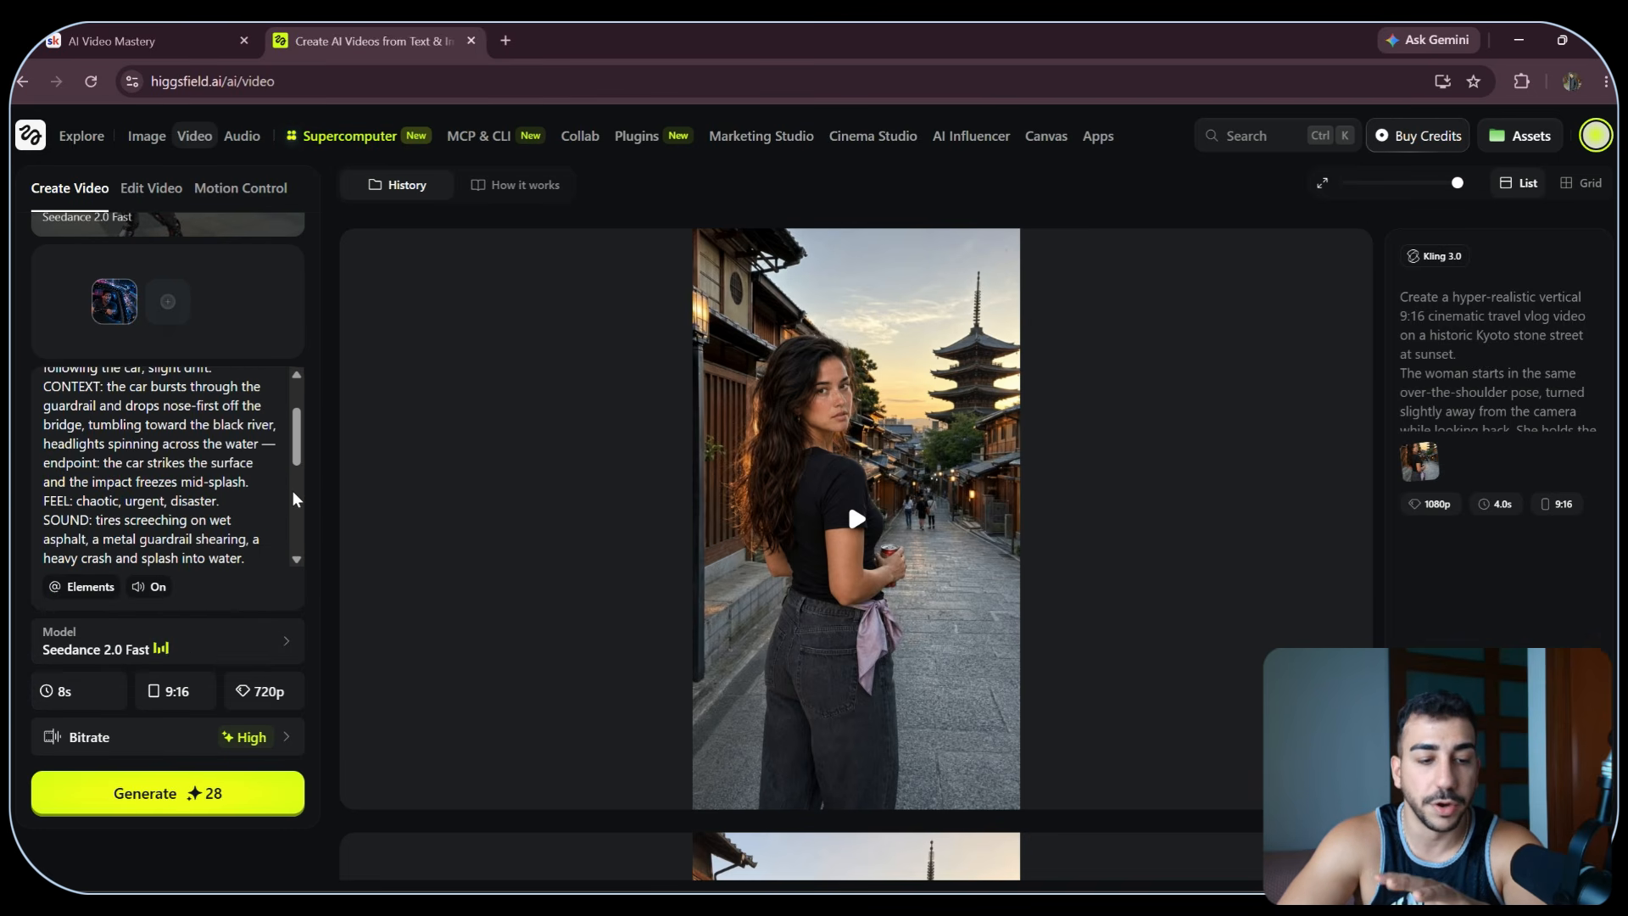
left_click_drag(296, 416, 294, 570)
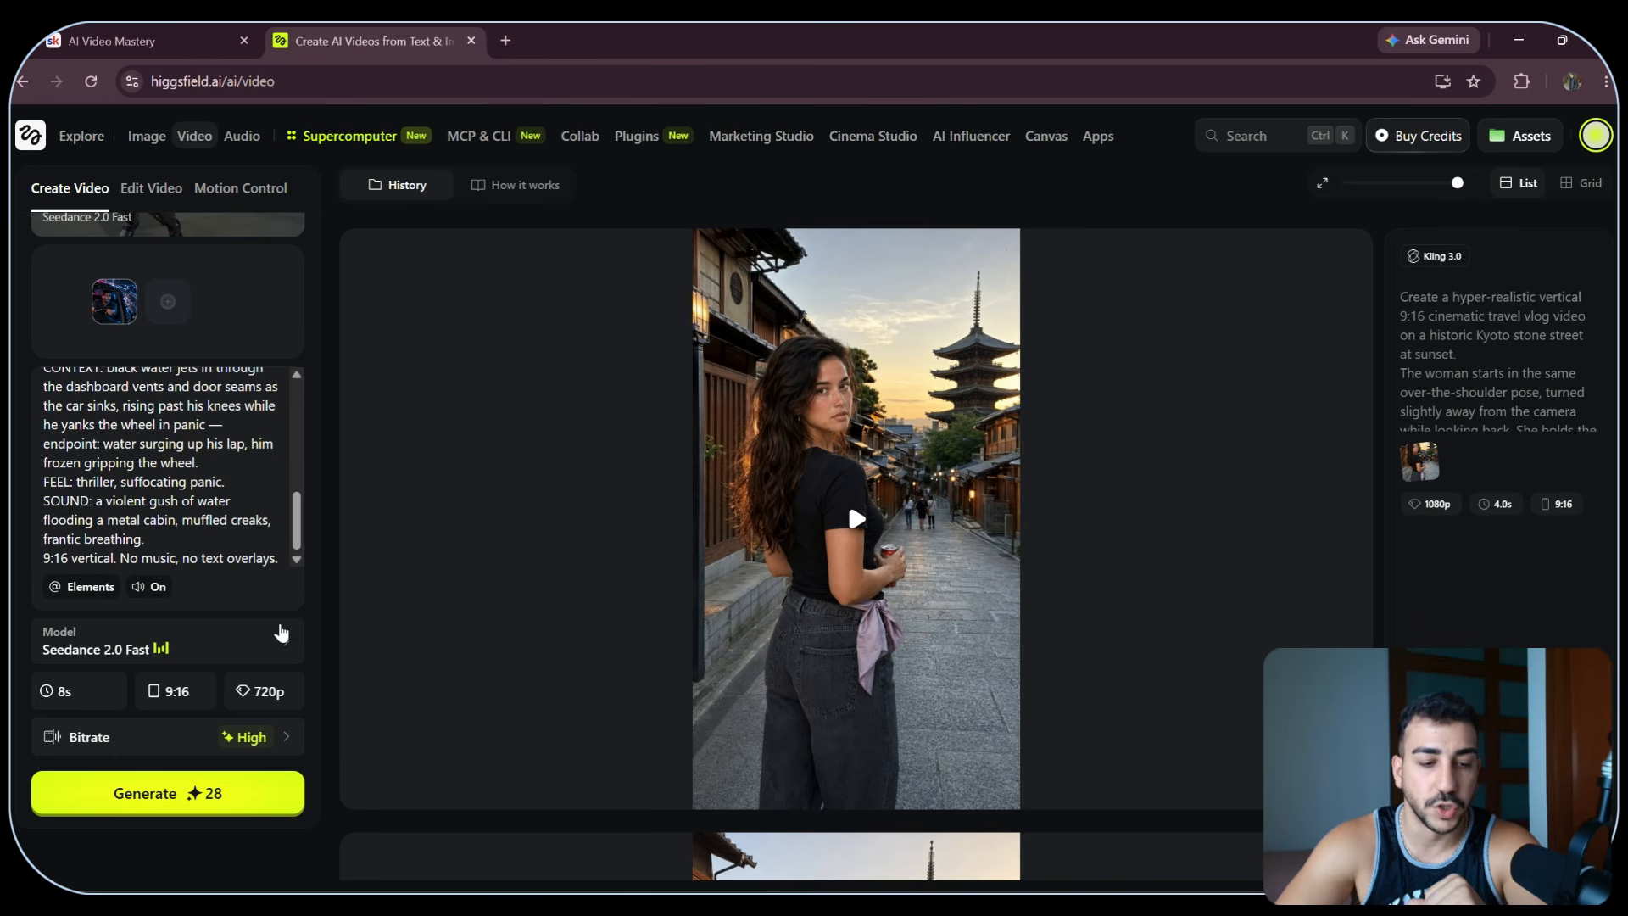
left_click(211, 792)
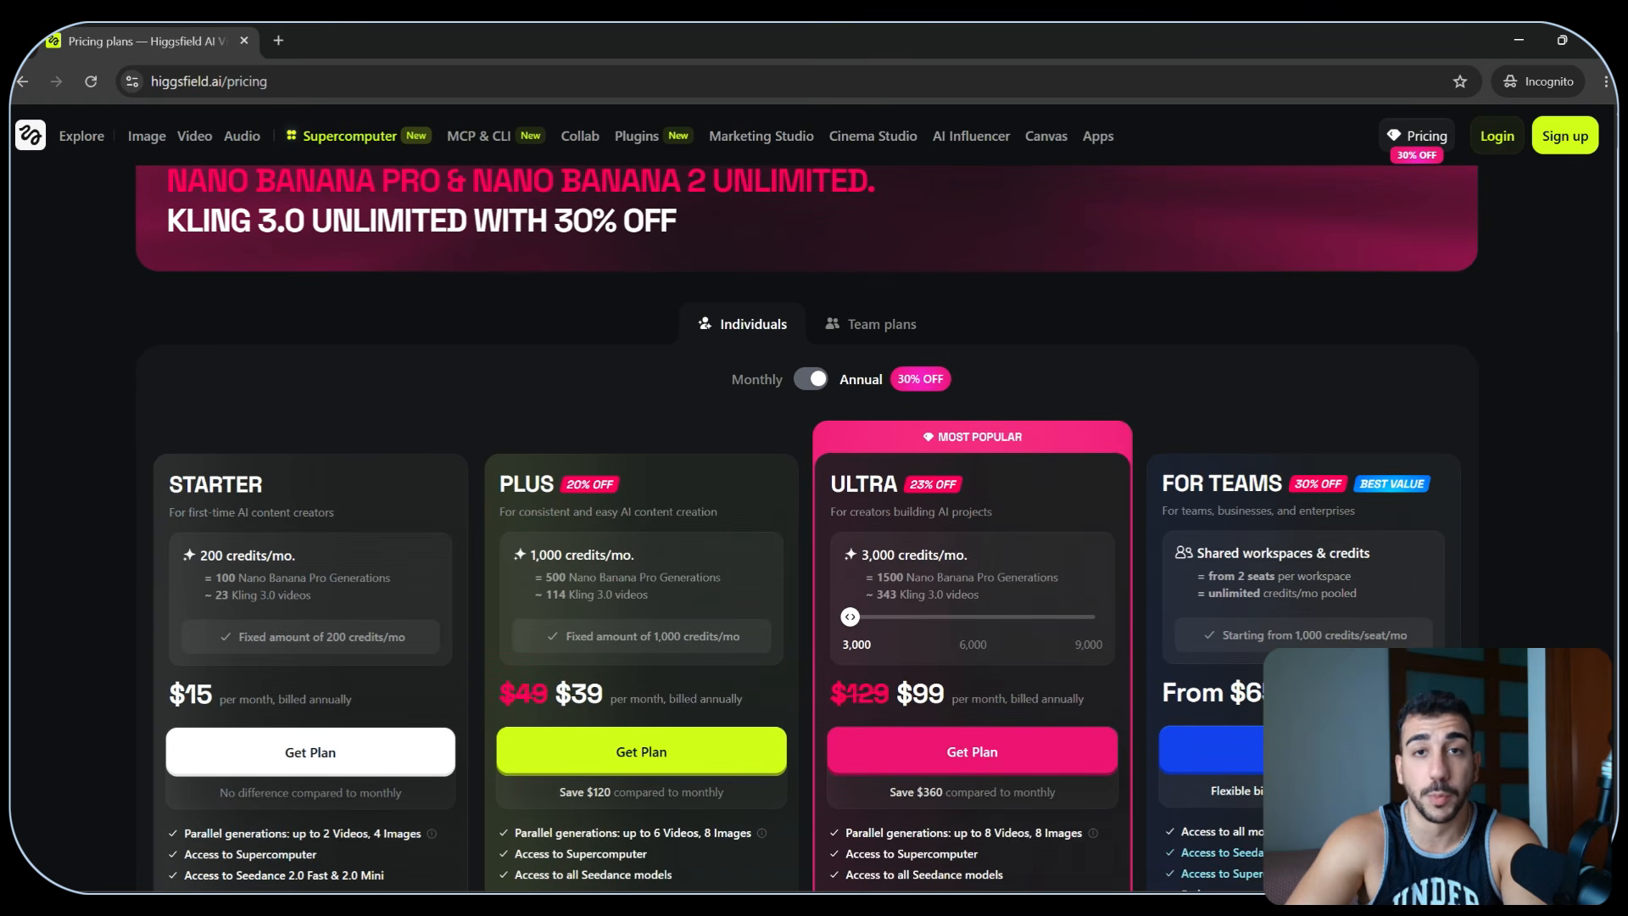
- Review the credits, annual prices and included models of Higgsfield's individual and team pricing plans
scroll(806, 530, "down", 6)
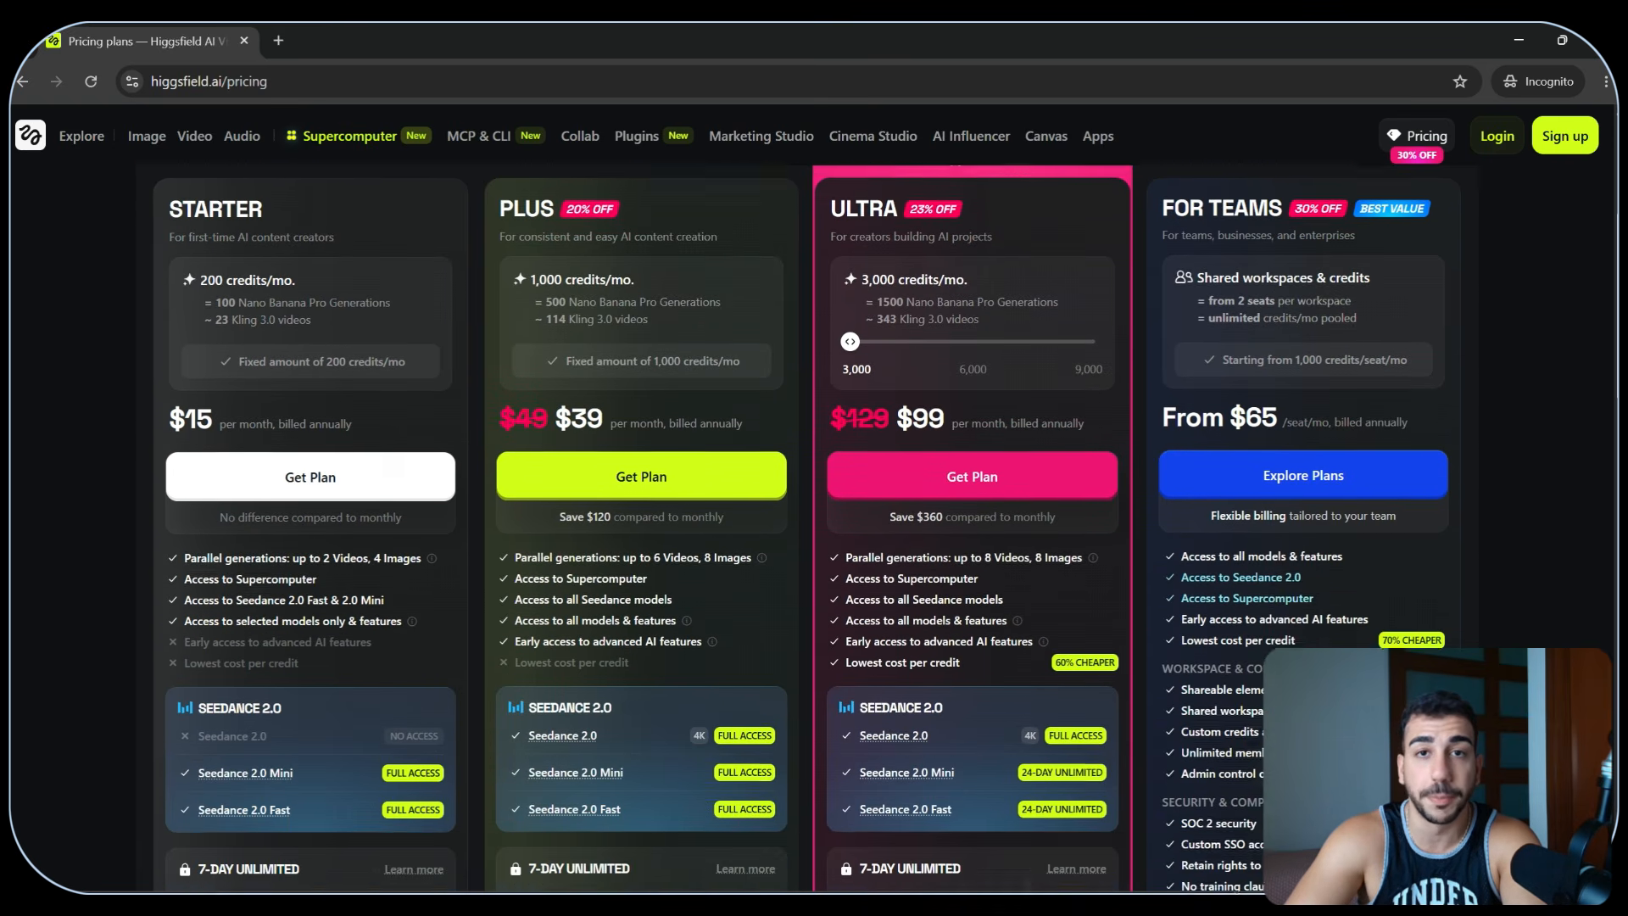
scroll(806, 530, "down", 5)
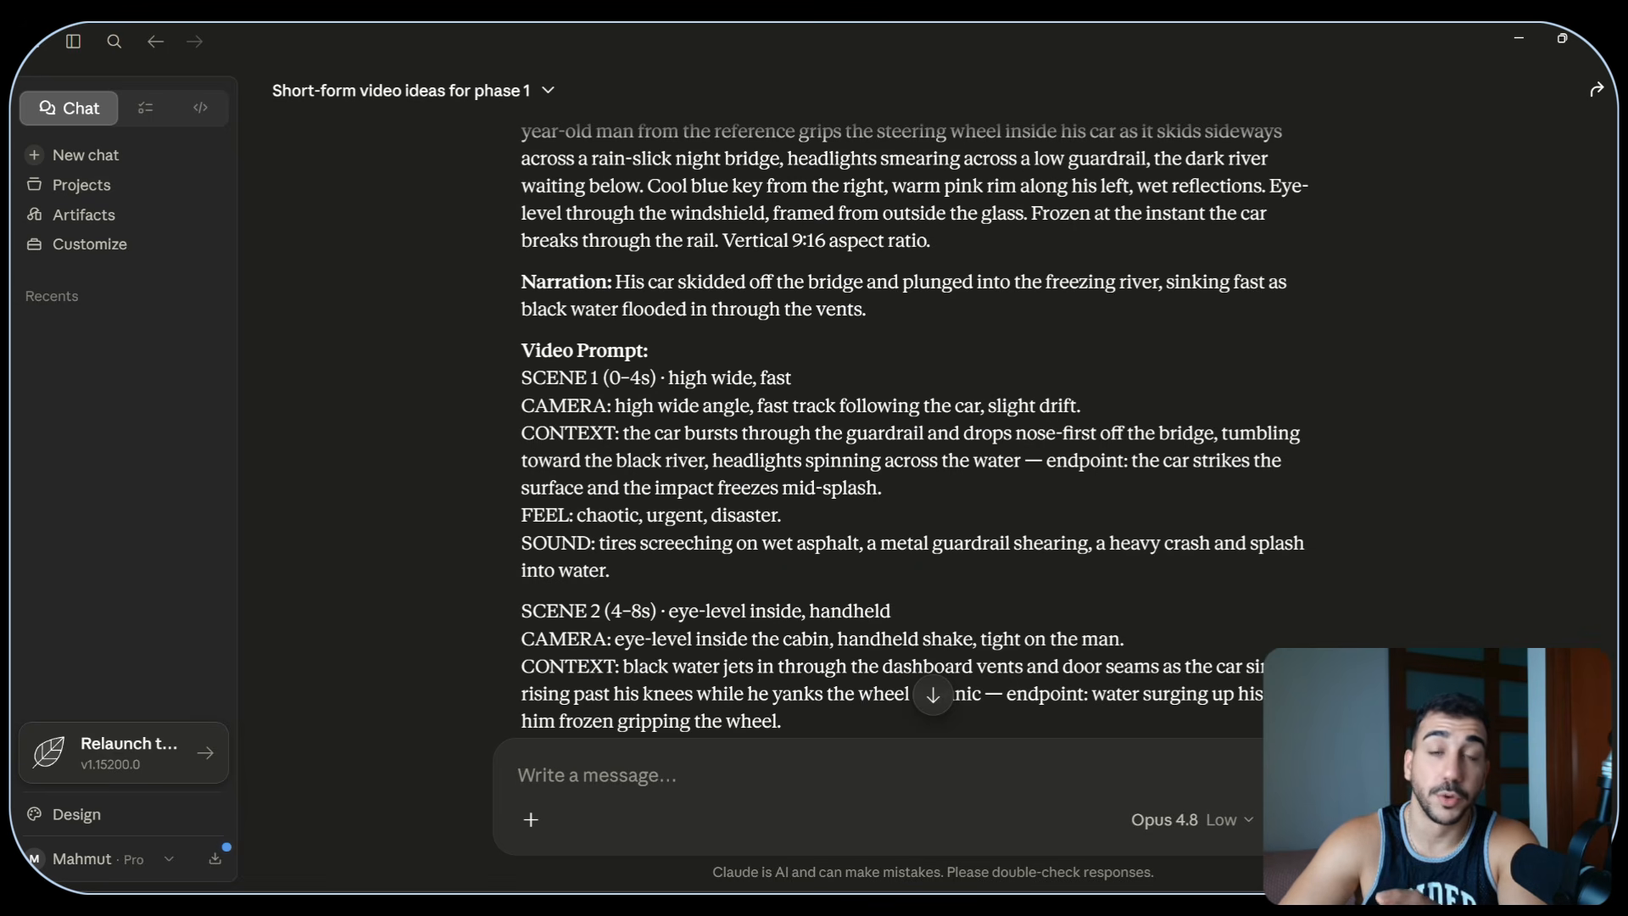
- Copy VIDEO 2's Start Frame prompt from the Claude breakdown and submit it in the ChatGPT image chat
scroll(911, 424, "down", 6)
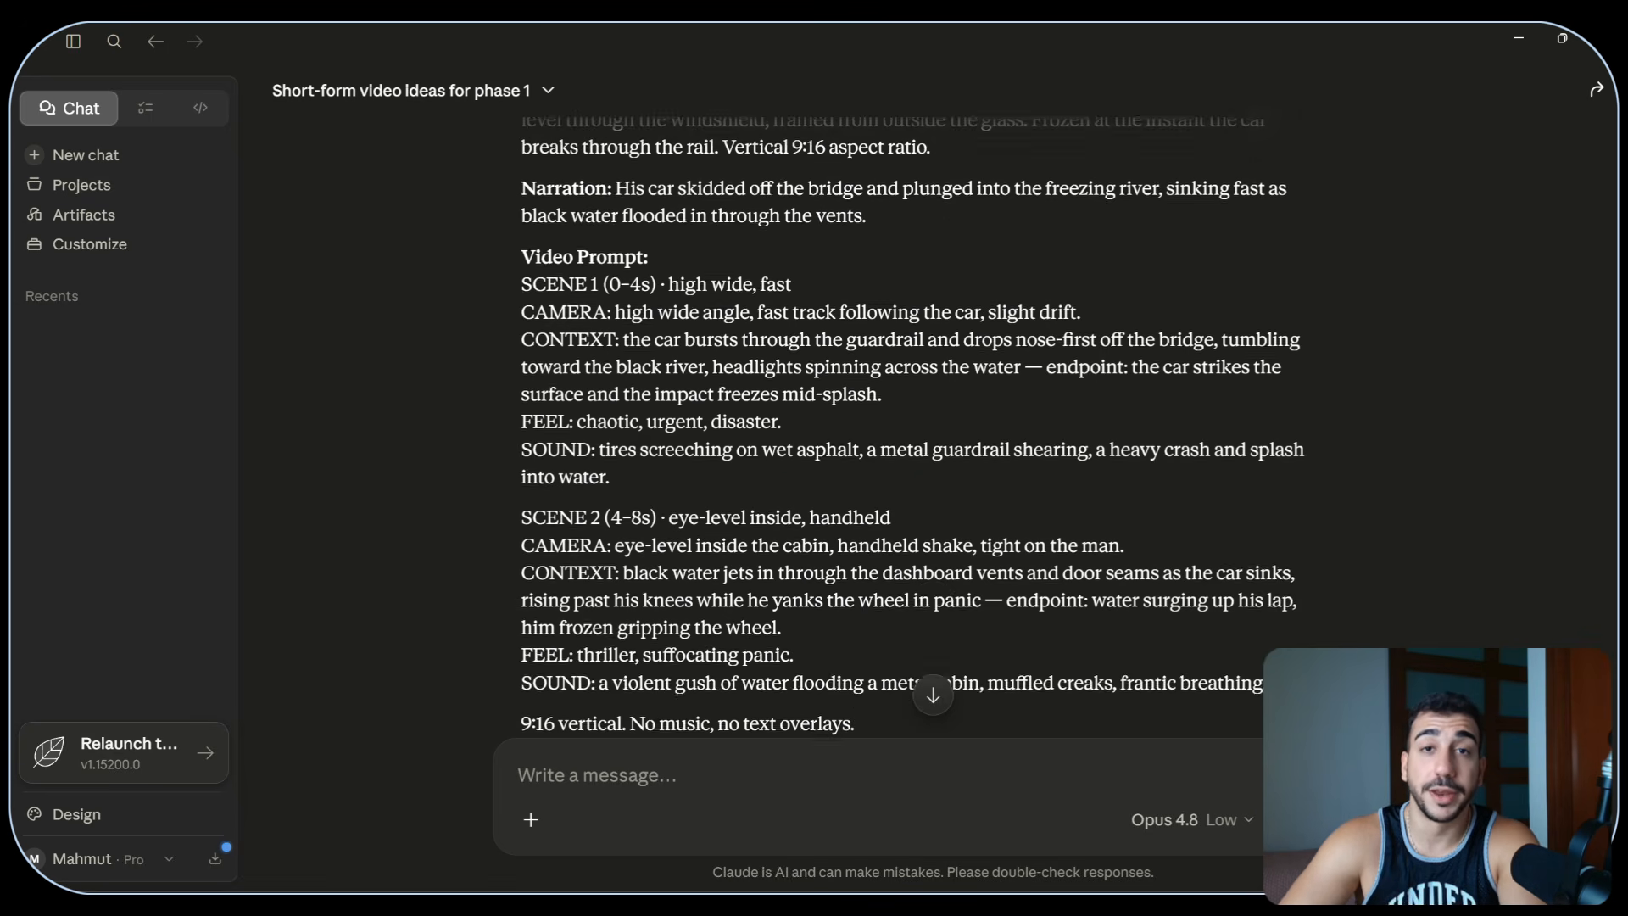
scroll(911, 425, "down", 1)
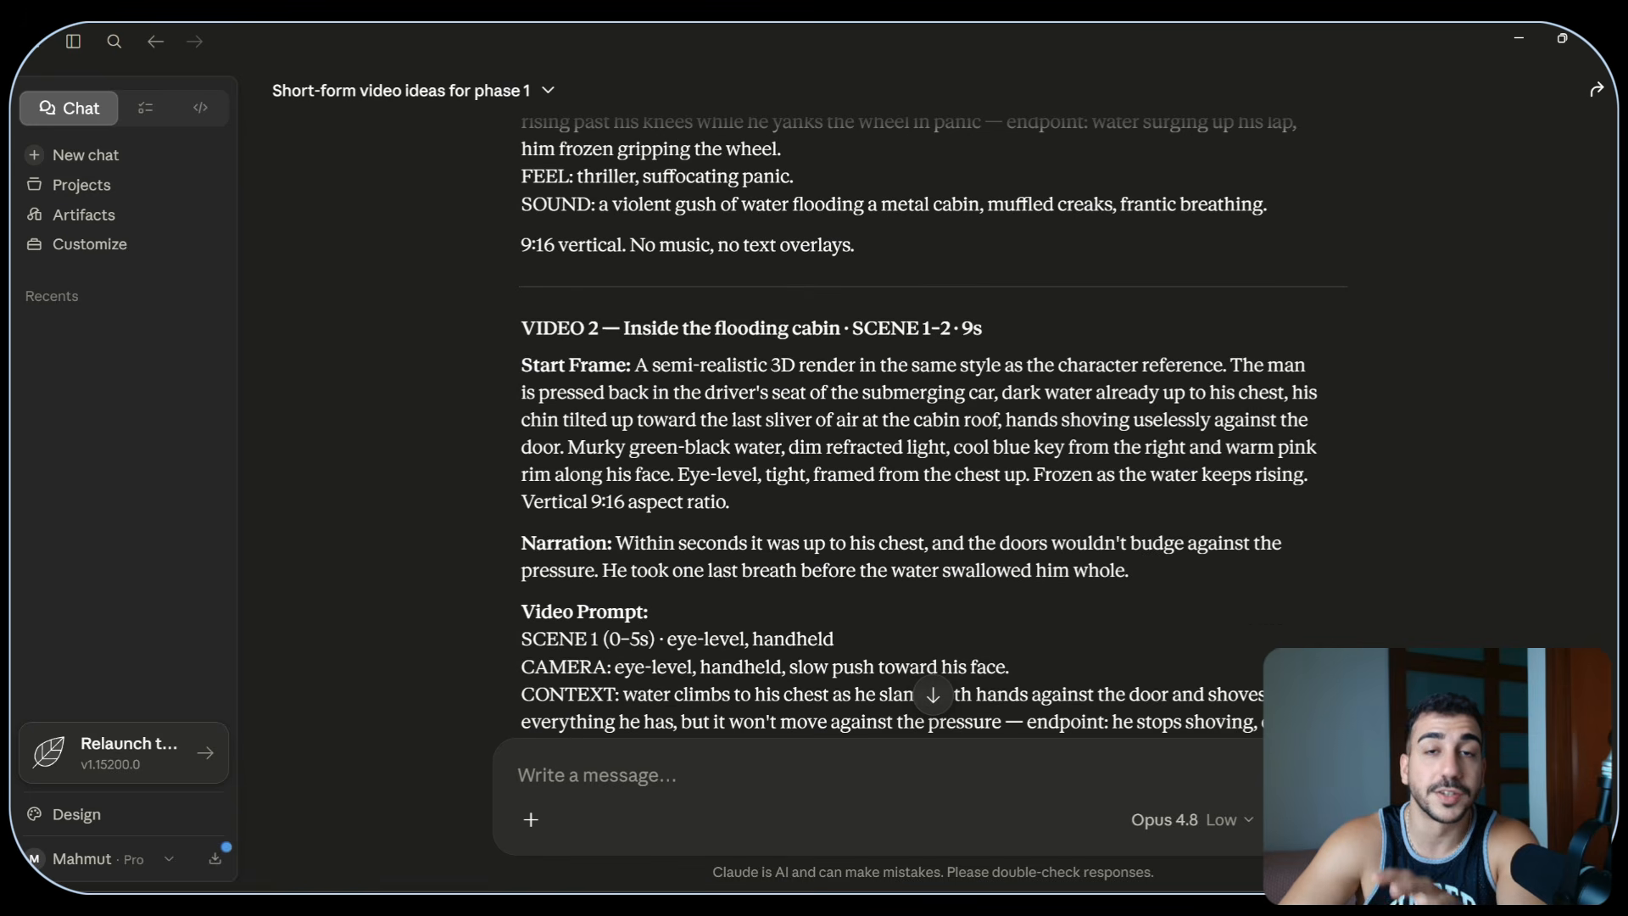
left_click_drag(660, 366, 802, 515)
key("ctrl+c")
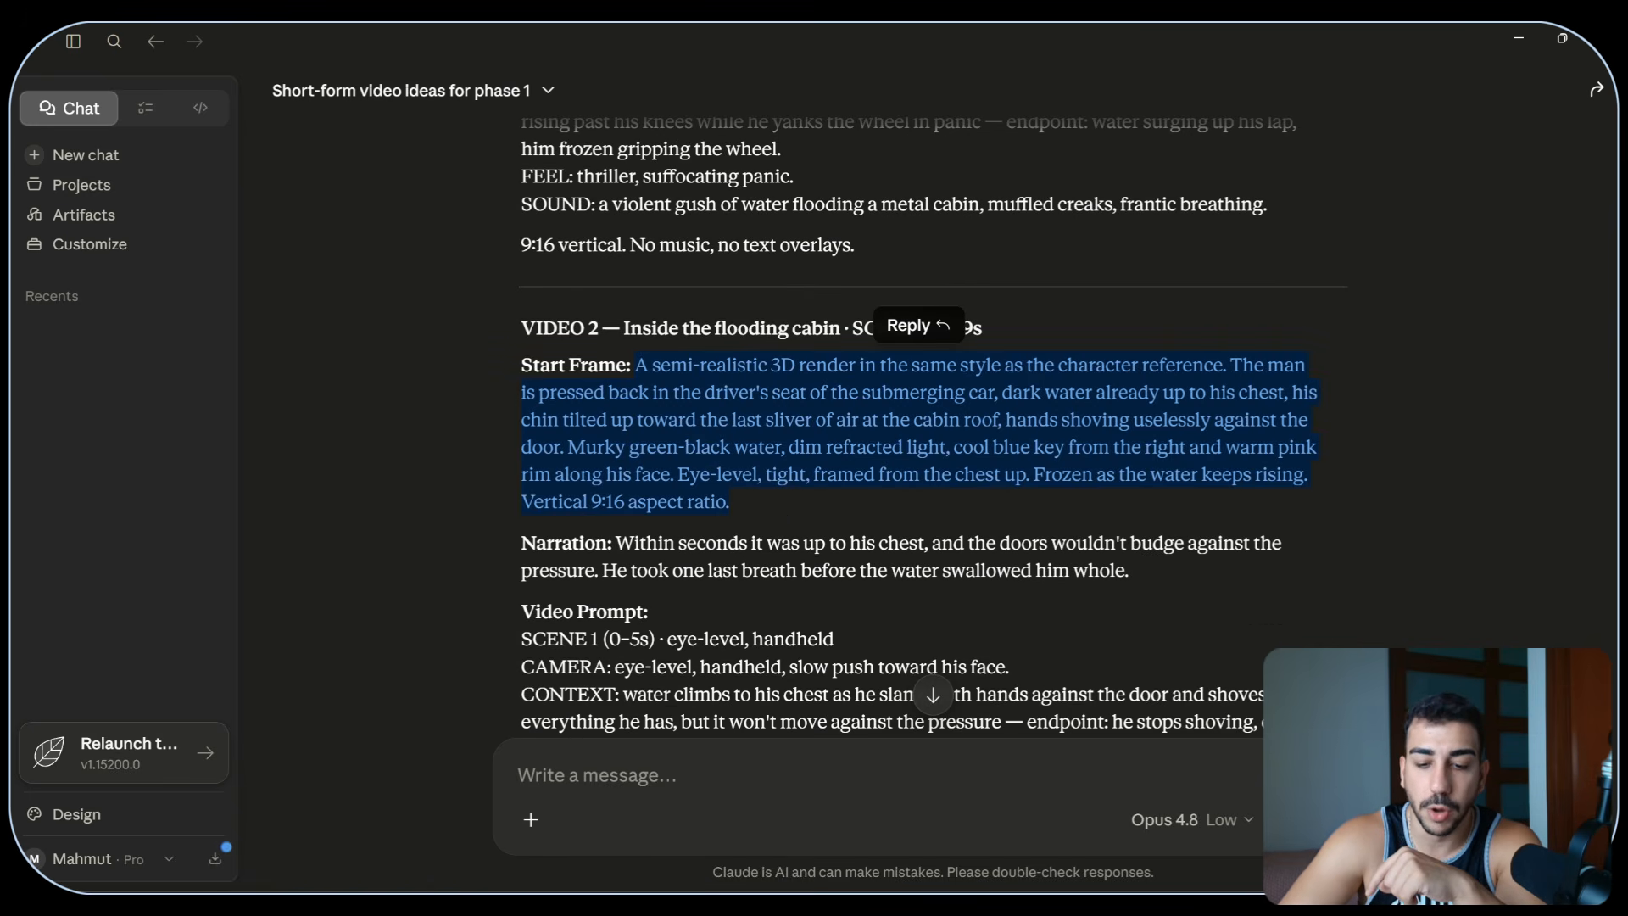
key("alt+Tab")
key("ctrl+v")
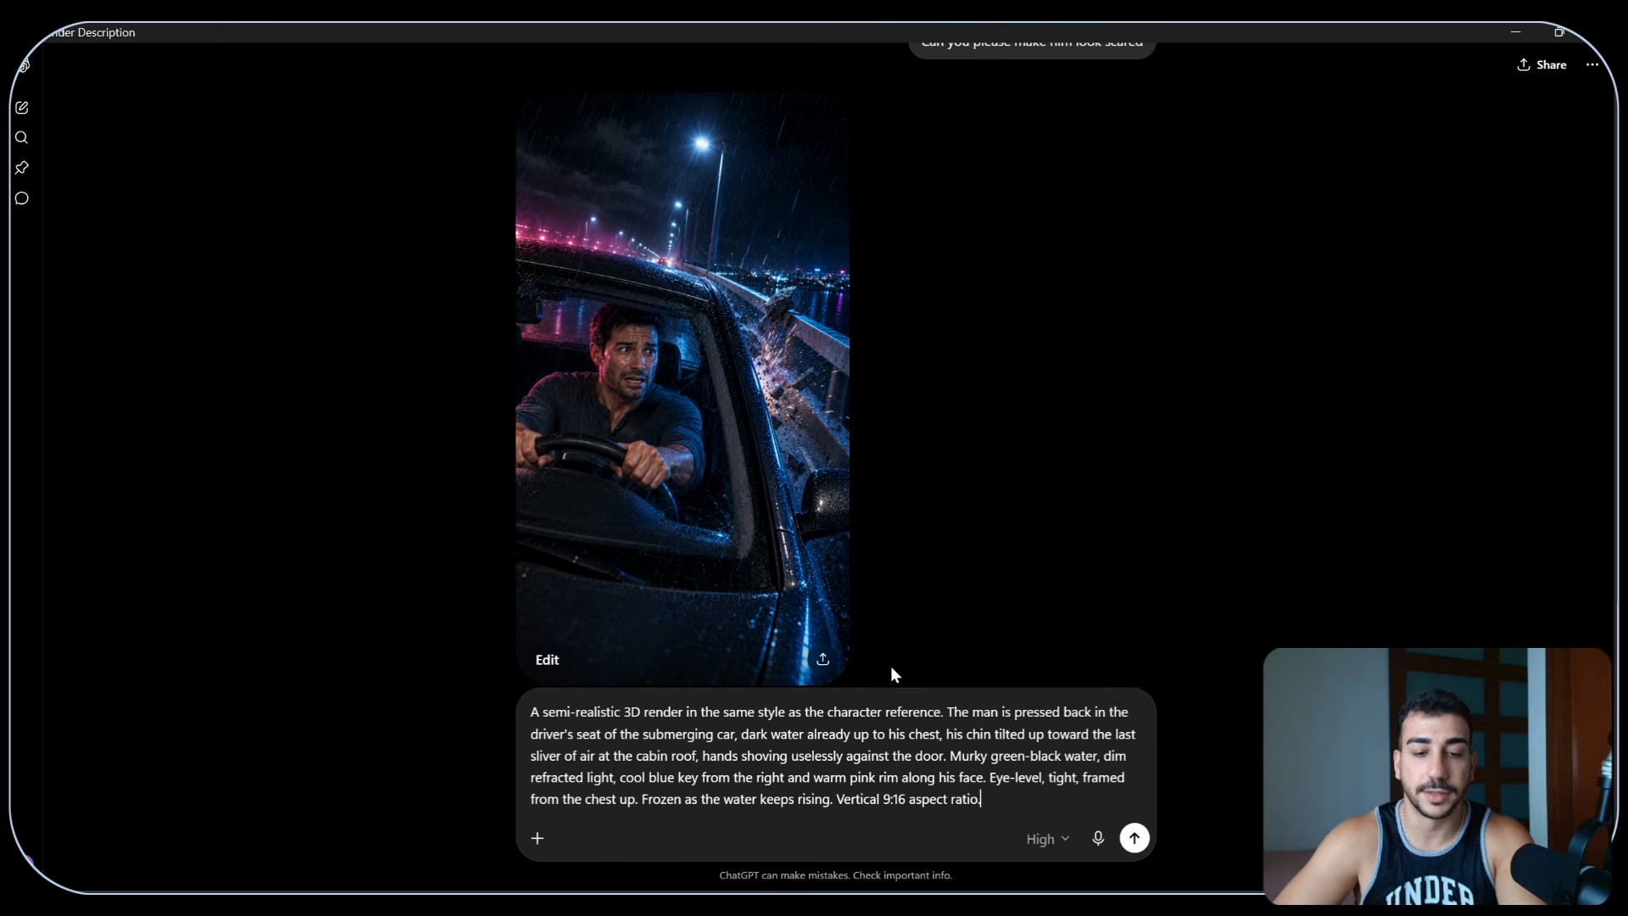
key("Return")
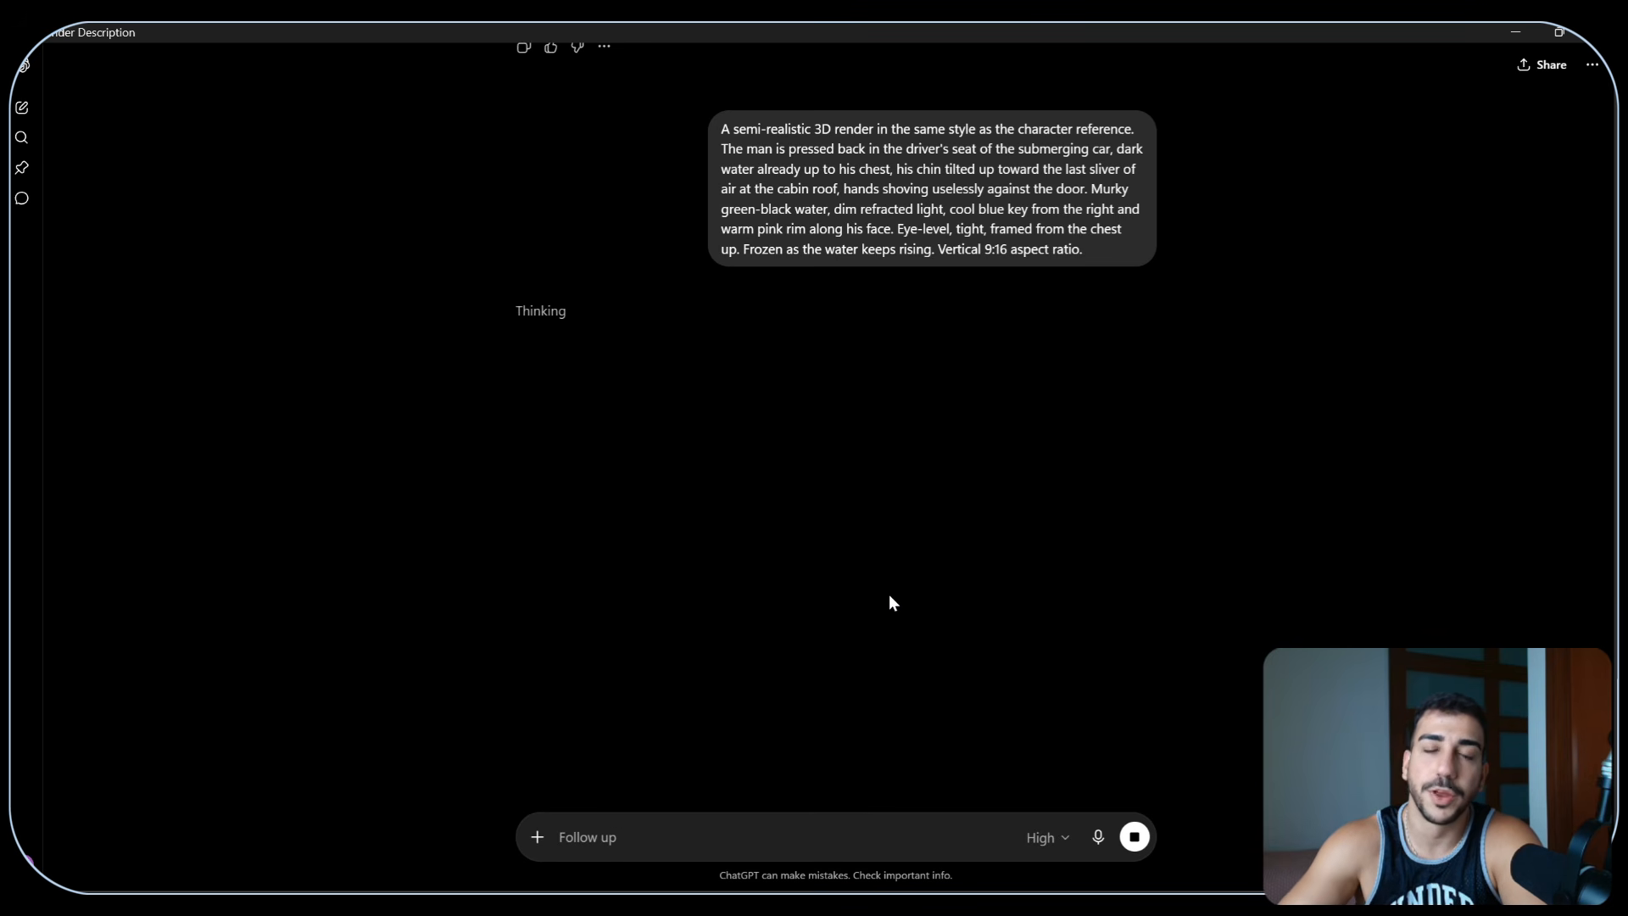
- Switch to Higgsfield and watch the generated VIDEO 1 clip in full screen
key("alt+Tab")
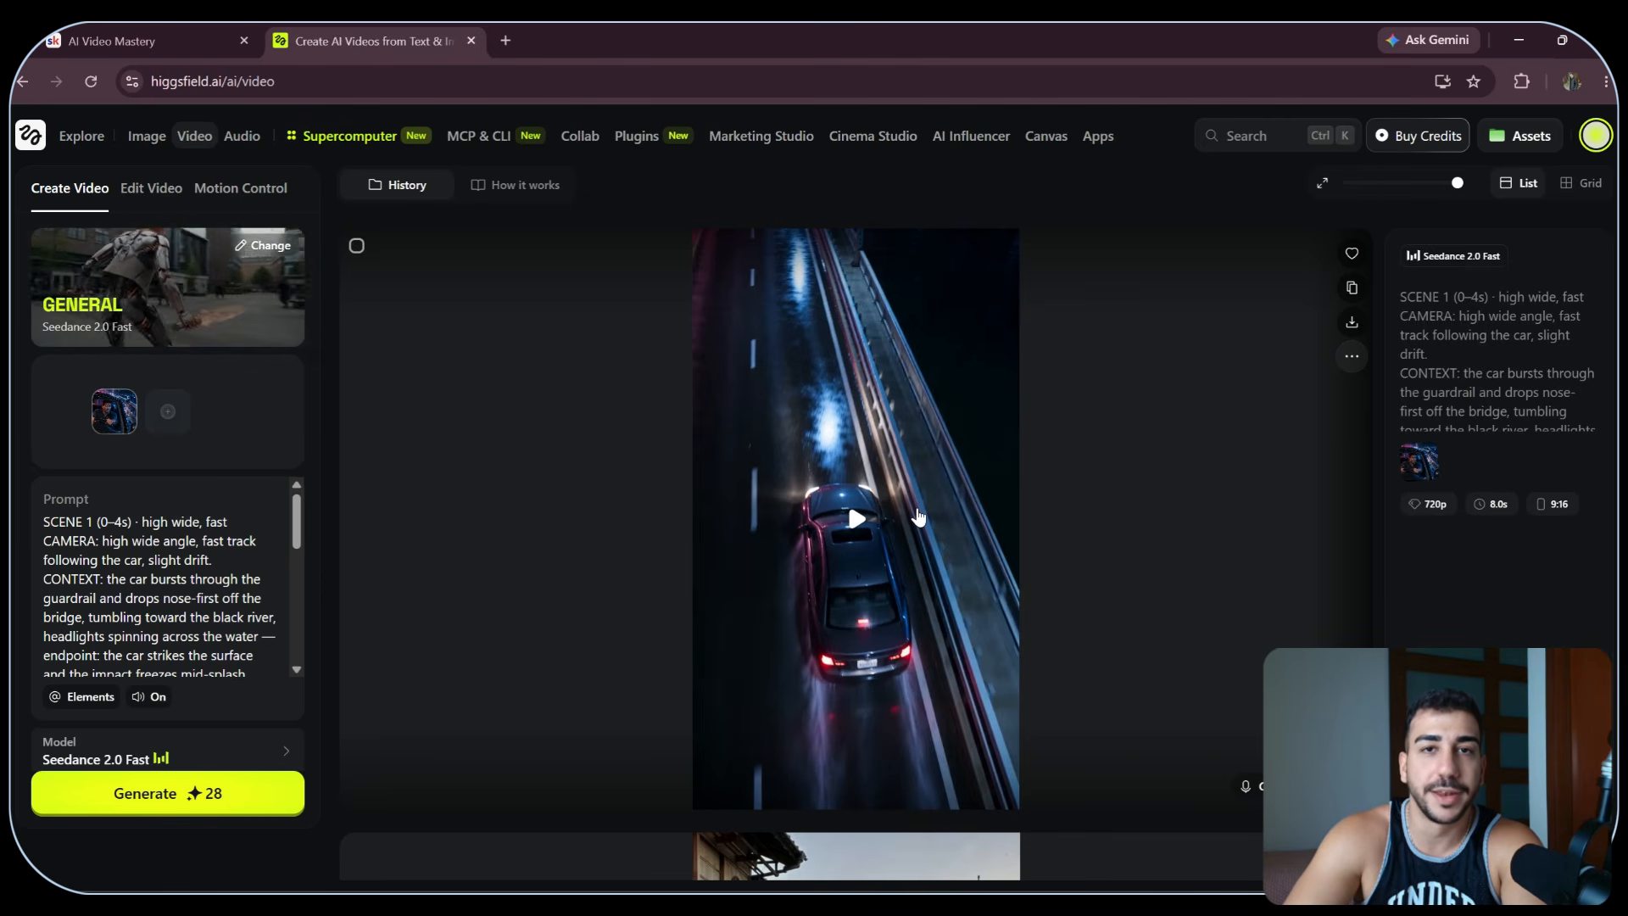
left_click(913, 522)
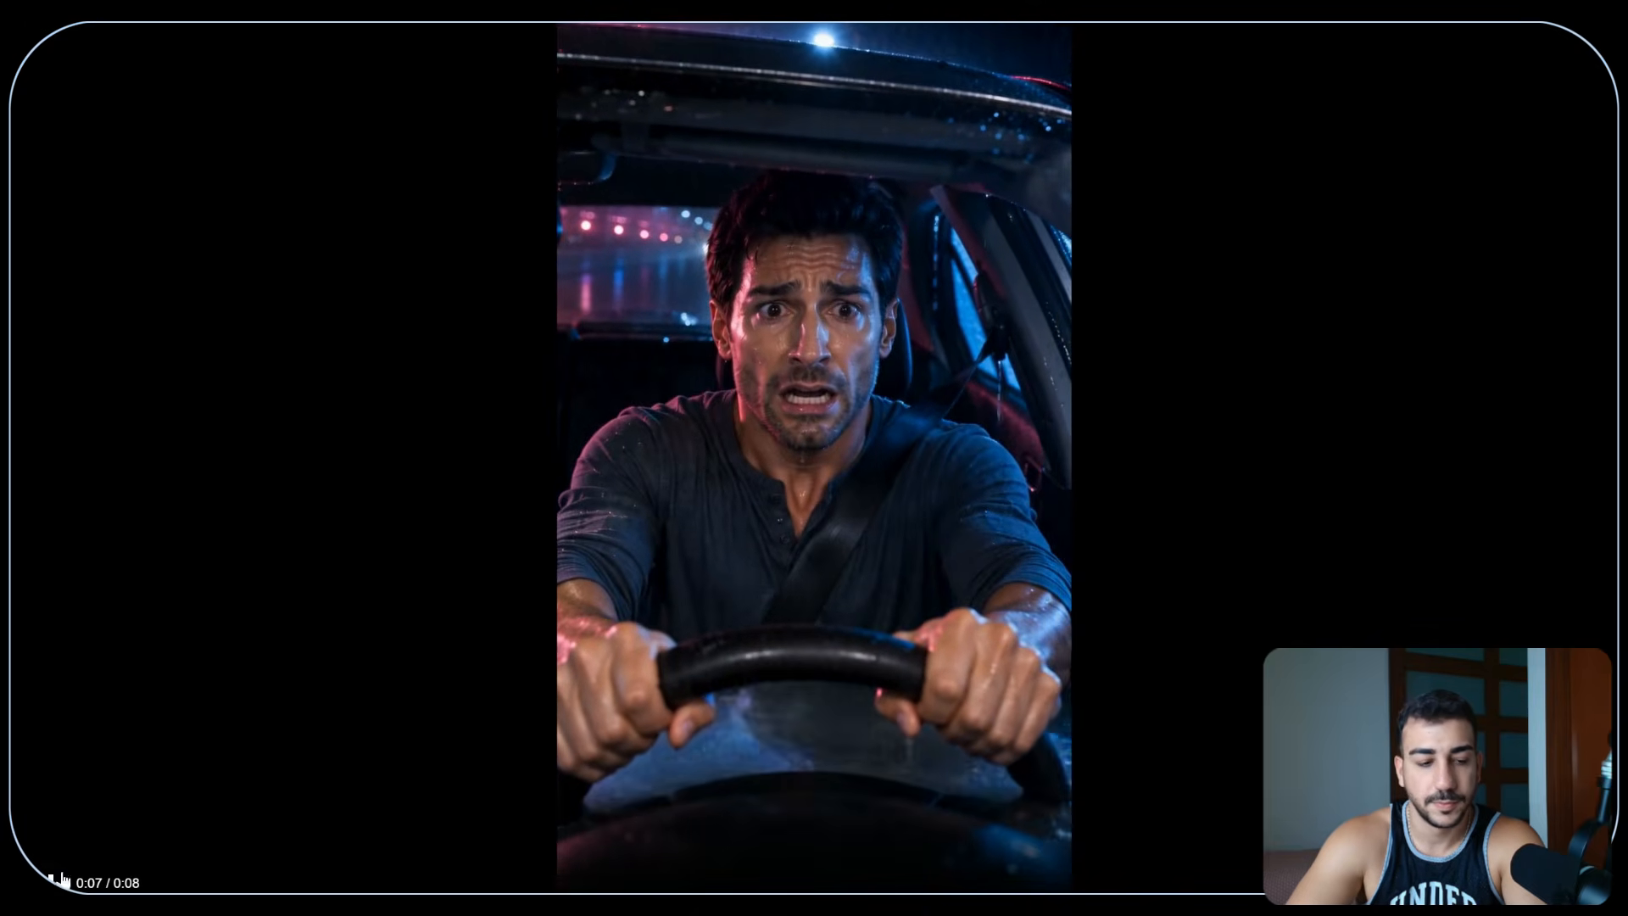
key("Escape")
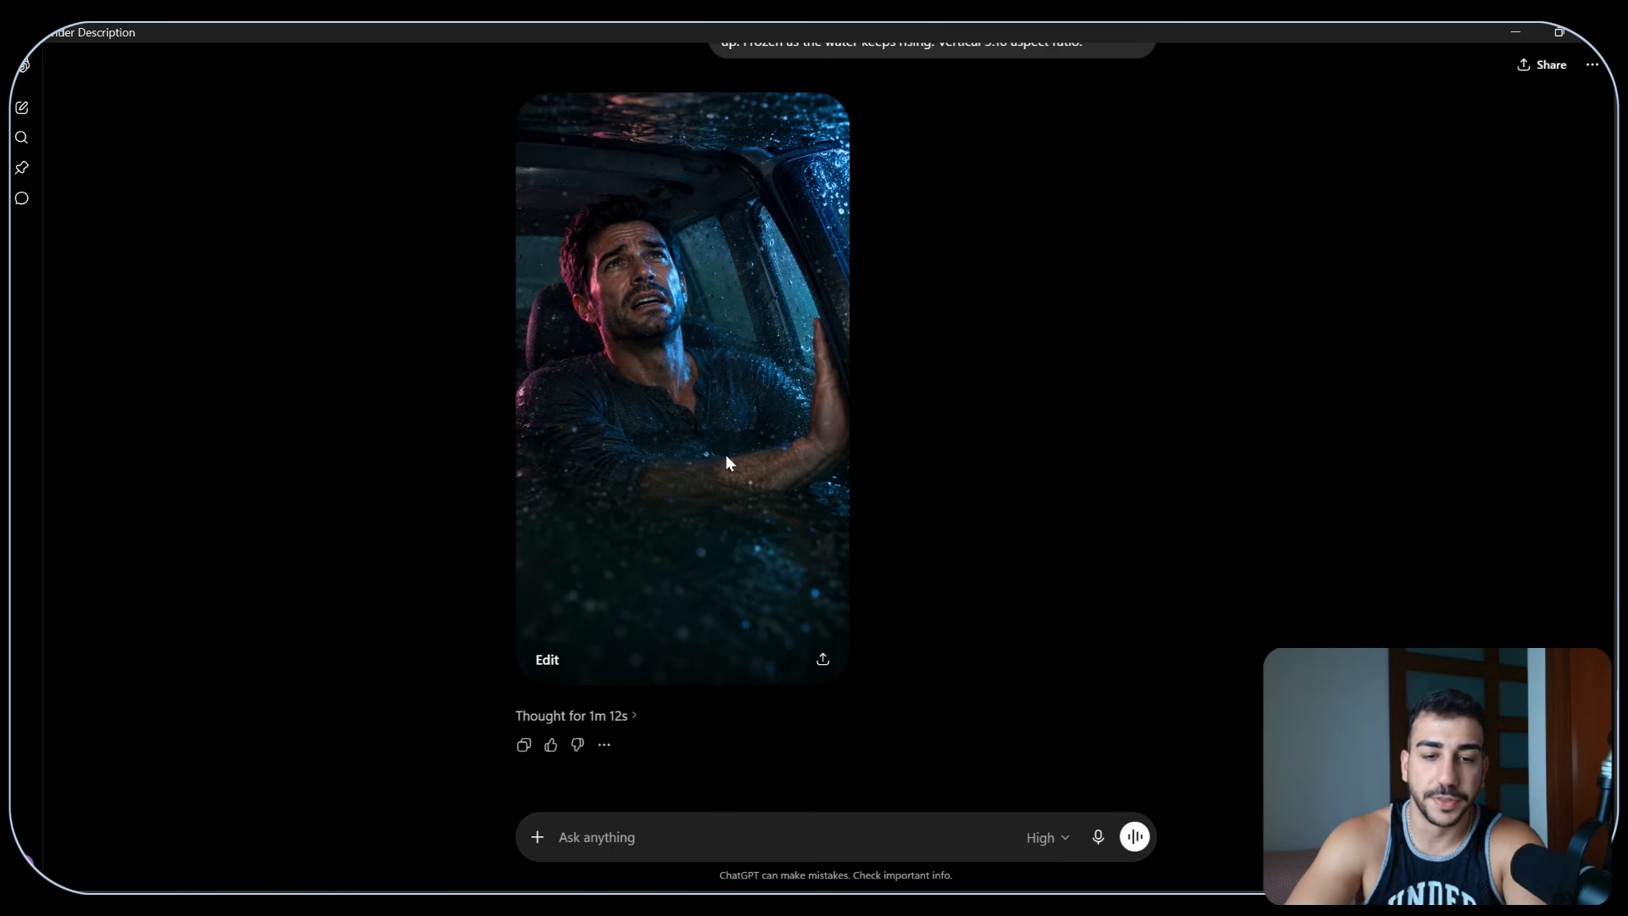
- Copy the flooded-cabin start frame image from ChatGPT and add it as the reference media in Higgsfield
left_click(748, 458)
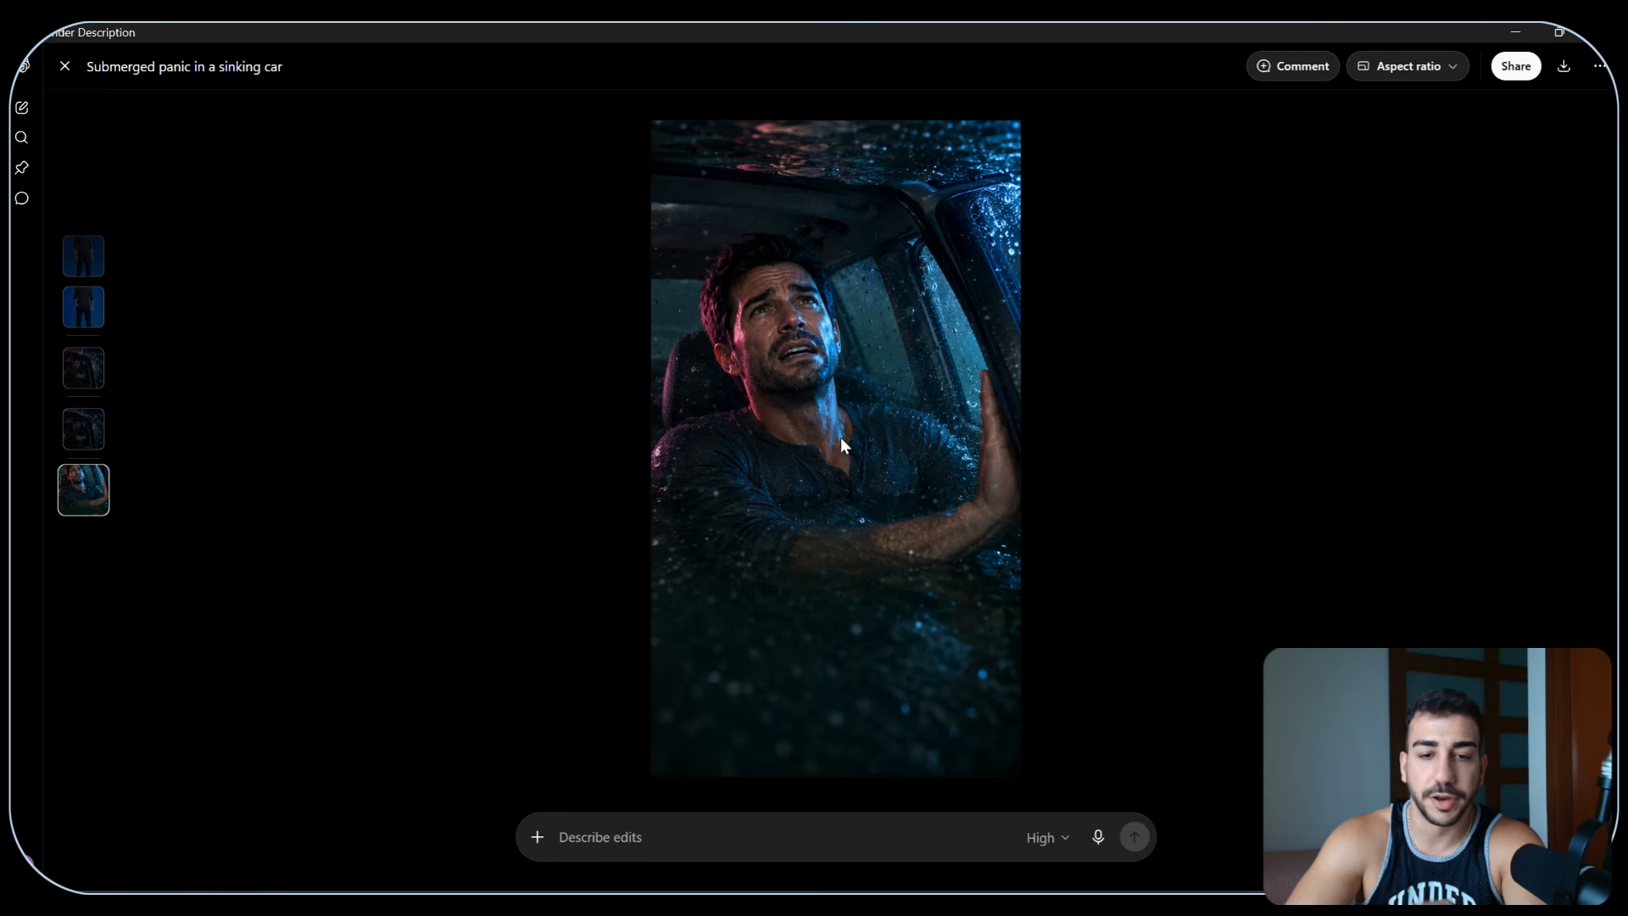
right_click(802, 392)
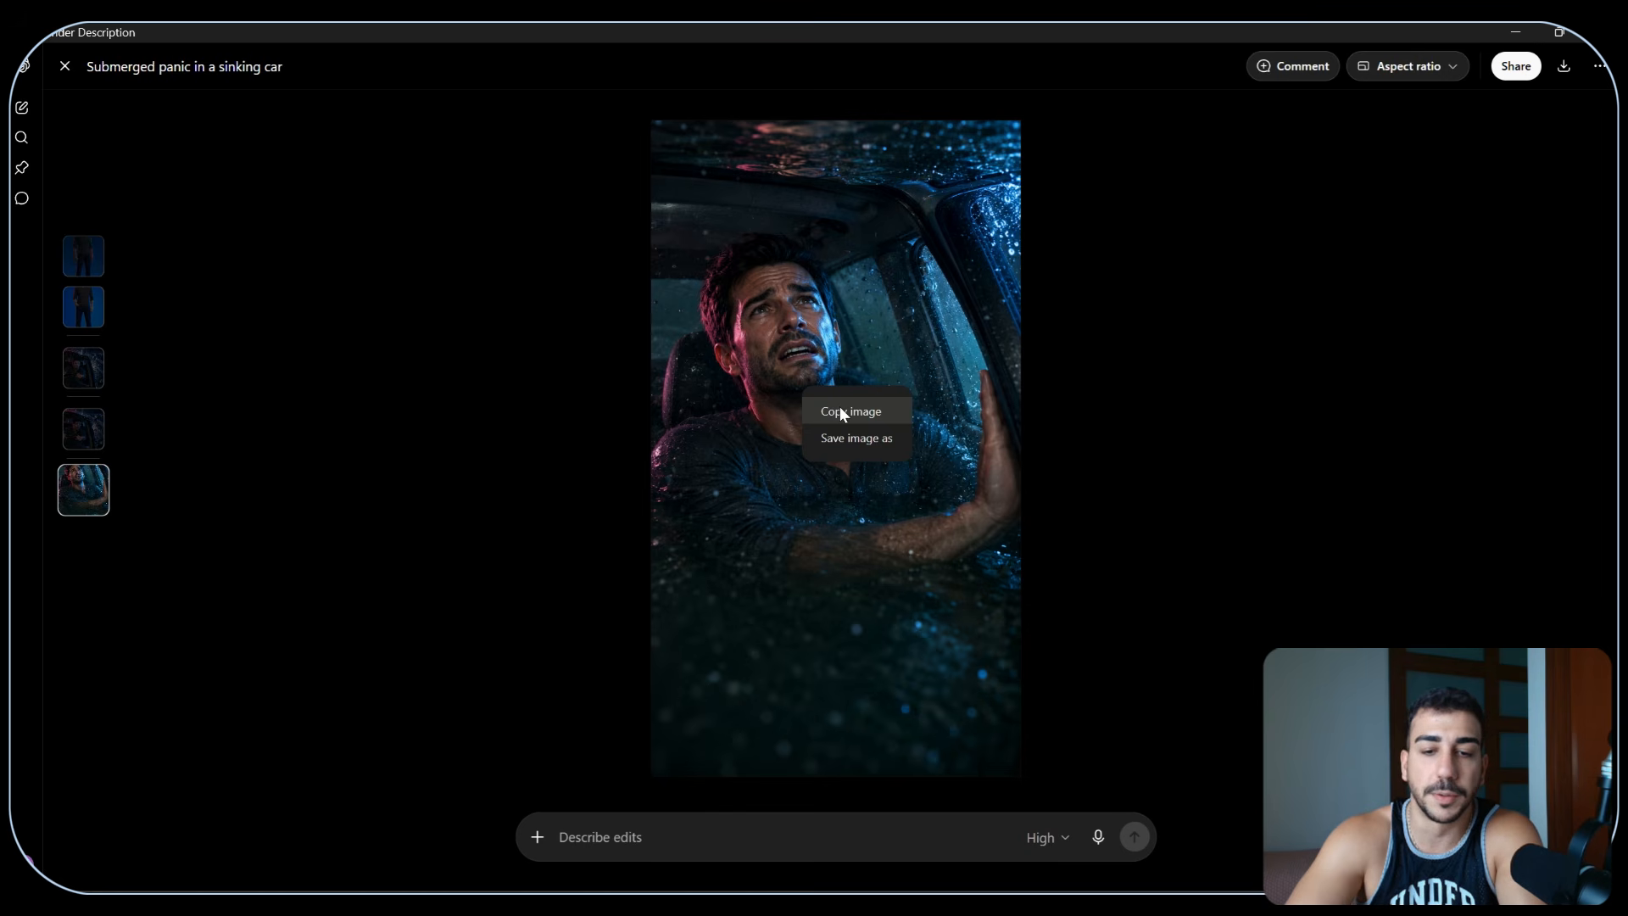
left_click(840, 412)
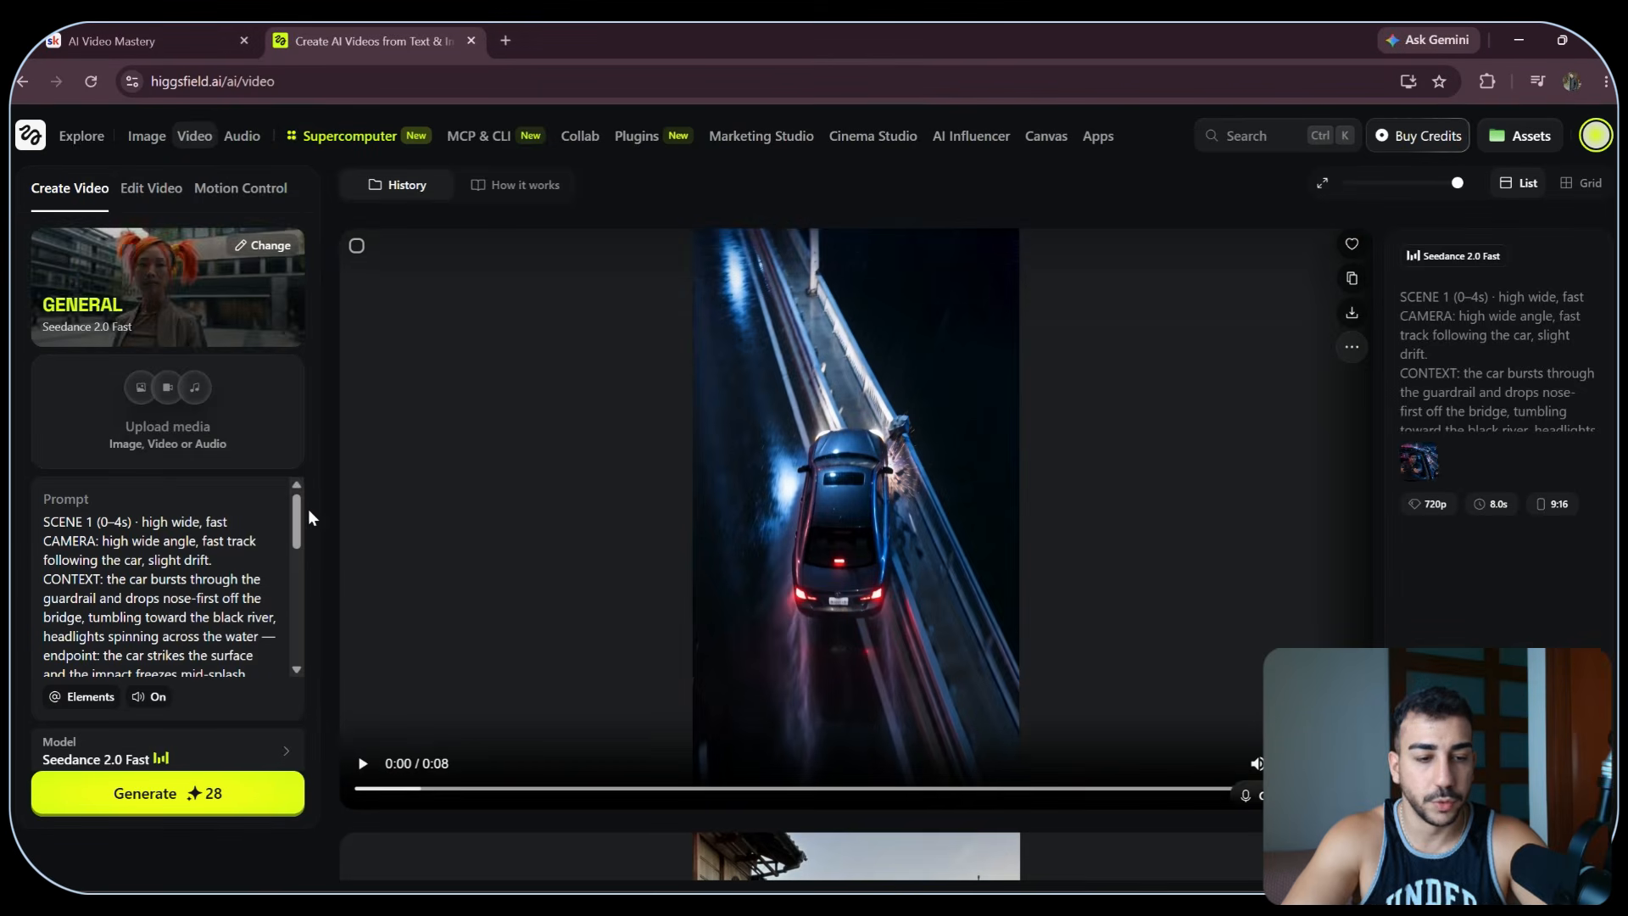
left_click(246, 438)
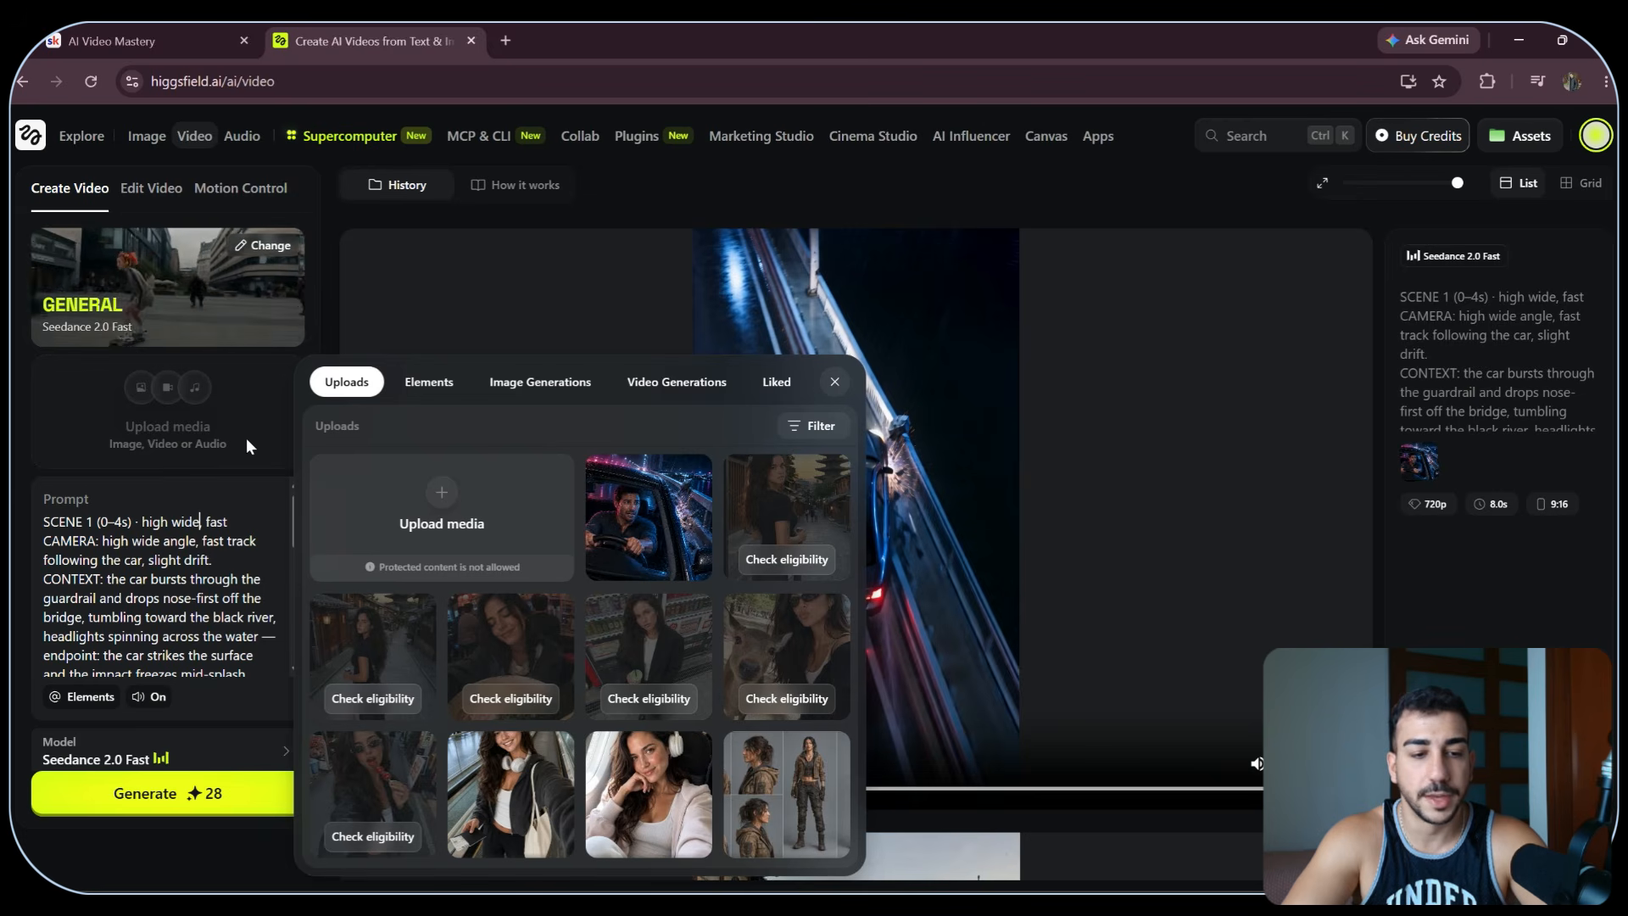
left_click(326, 312)
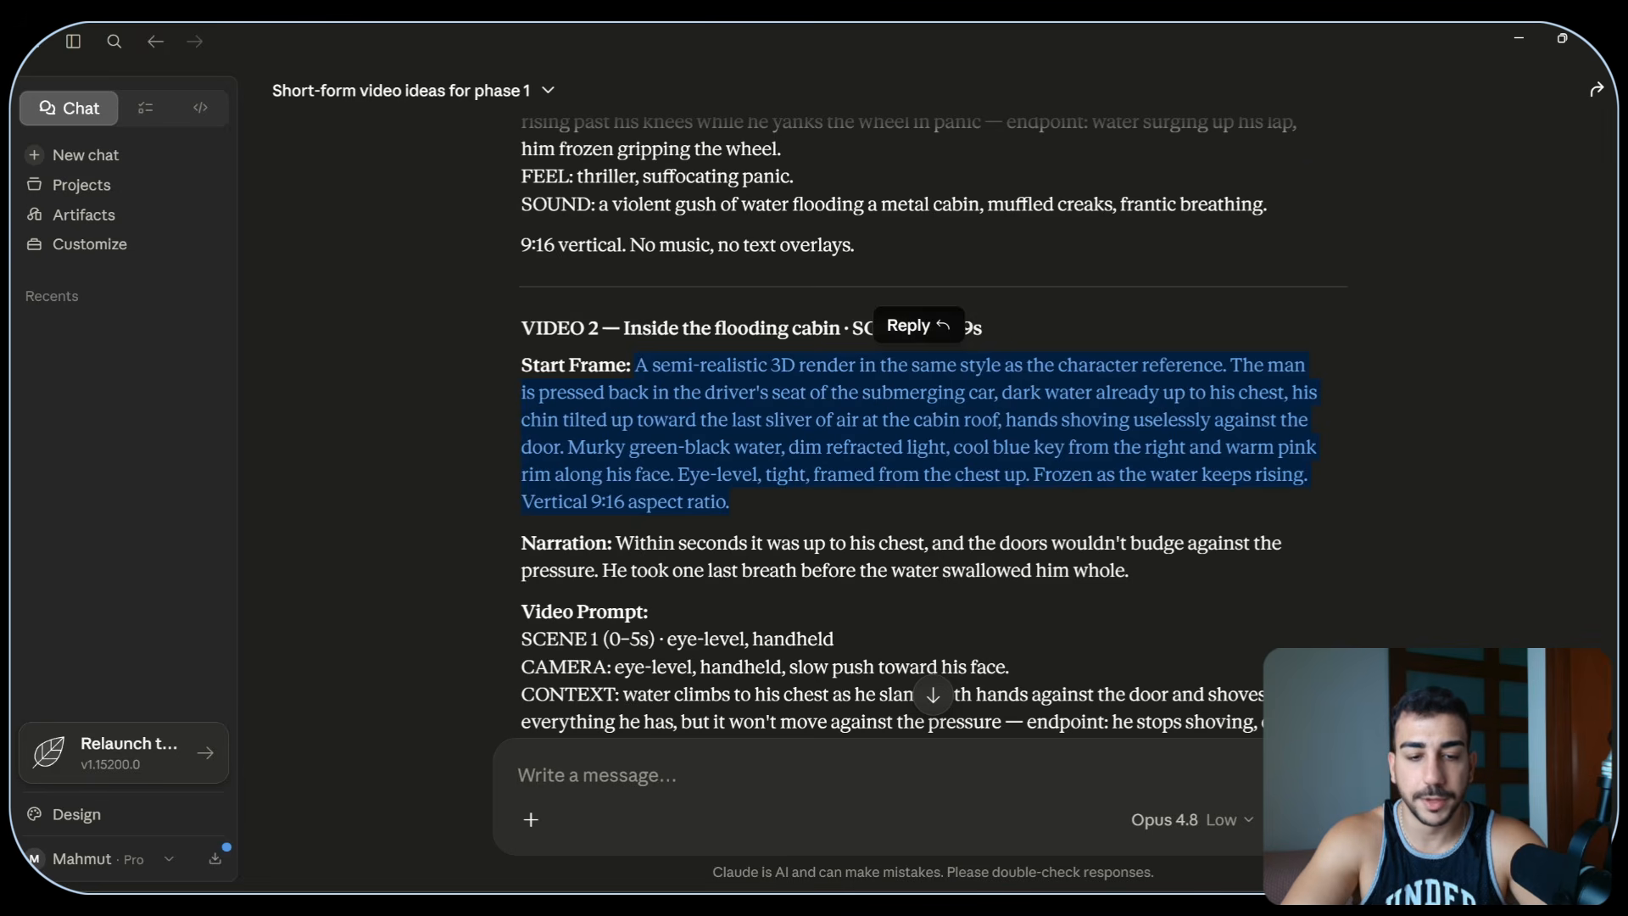
- Copy VIDEO 2's full two-scene Video Prompt from the Claude breakdown and replace the old prompt in Higgsfield with it
scroll(916, 407, "down", 5)
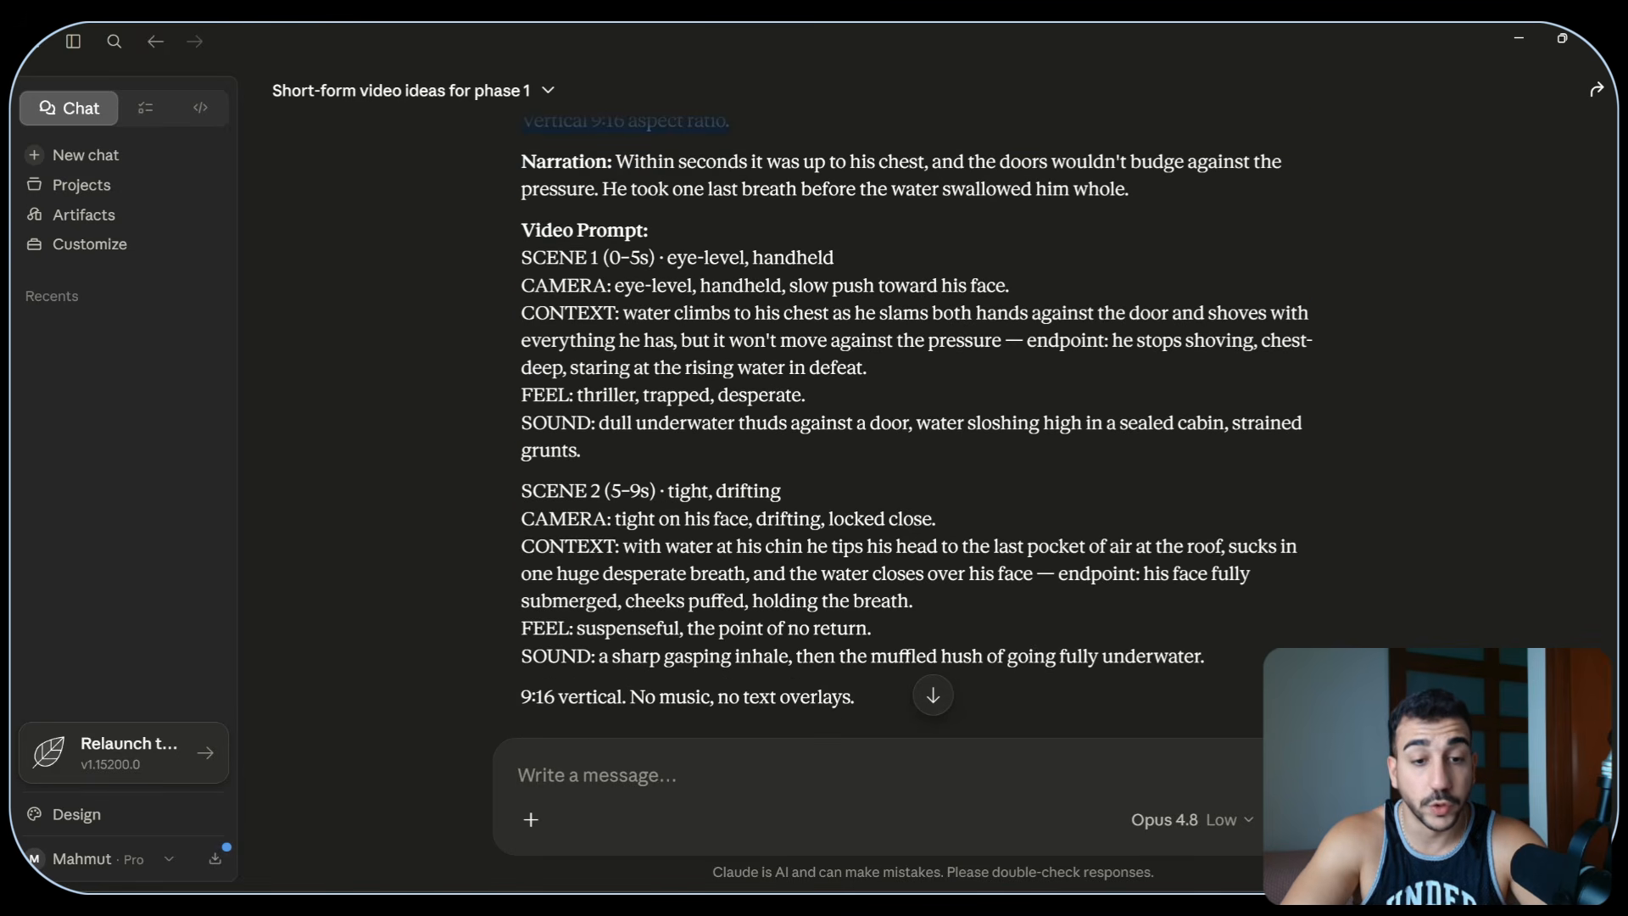
left_click_drag(524, 261, 954, 599)
scroll(1038, 616, "down", 1)
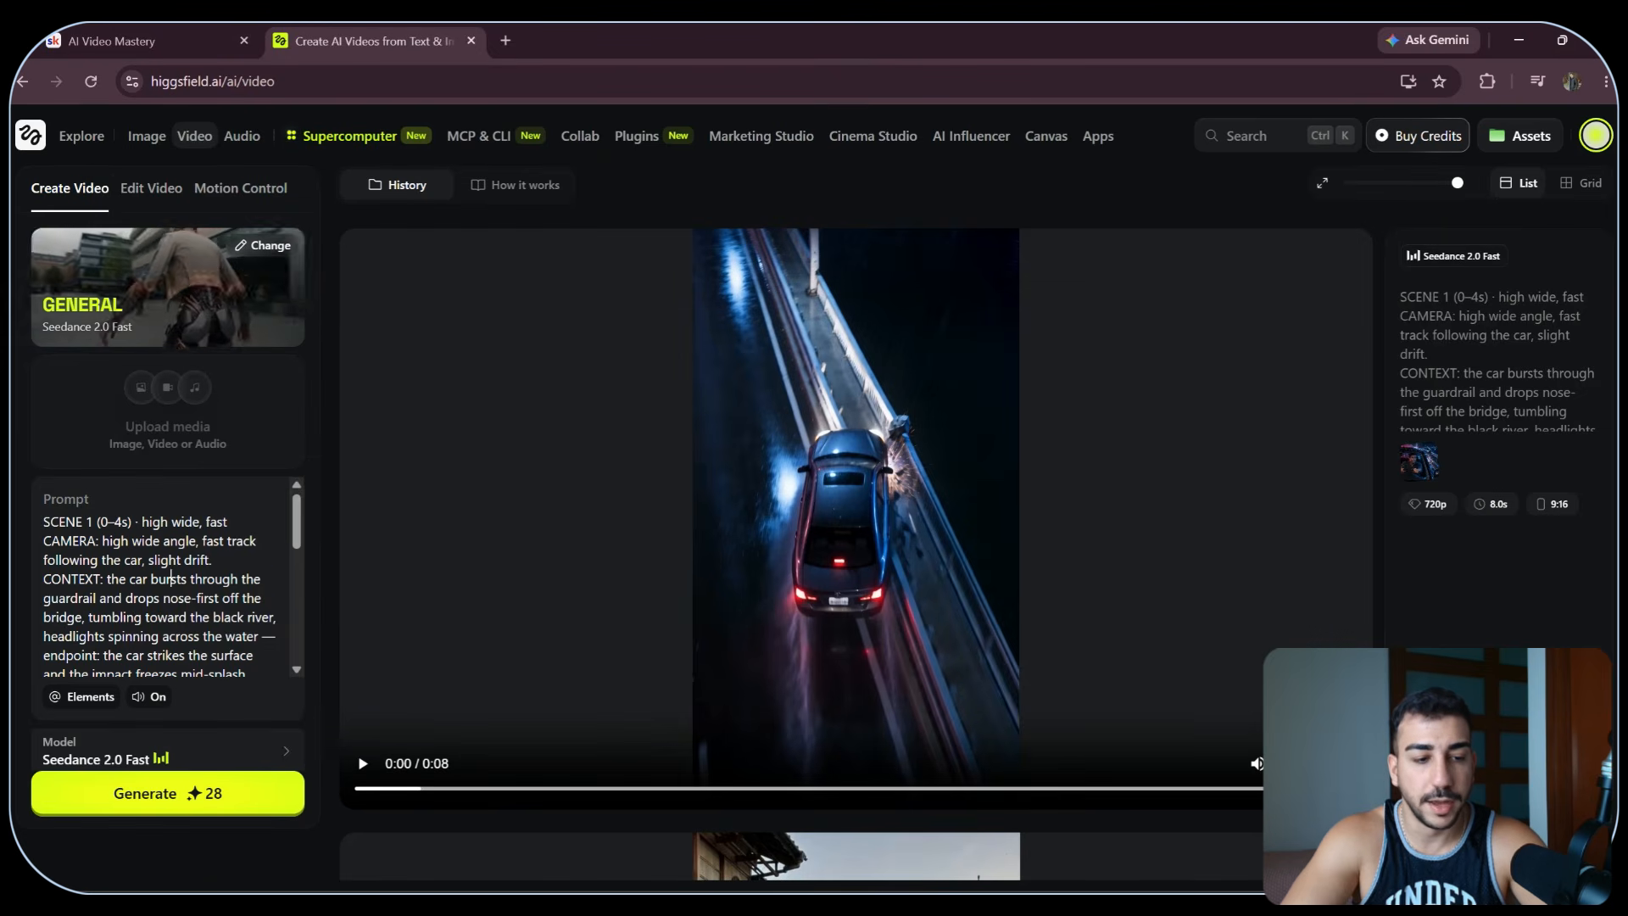
key("ctrl+a")
key("ctrl+v")
scroll(161, 577, "up", 10)
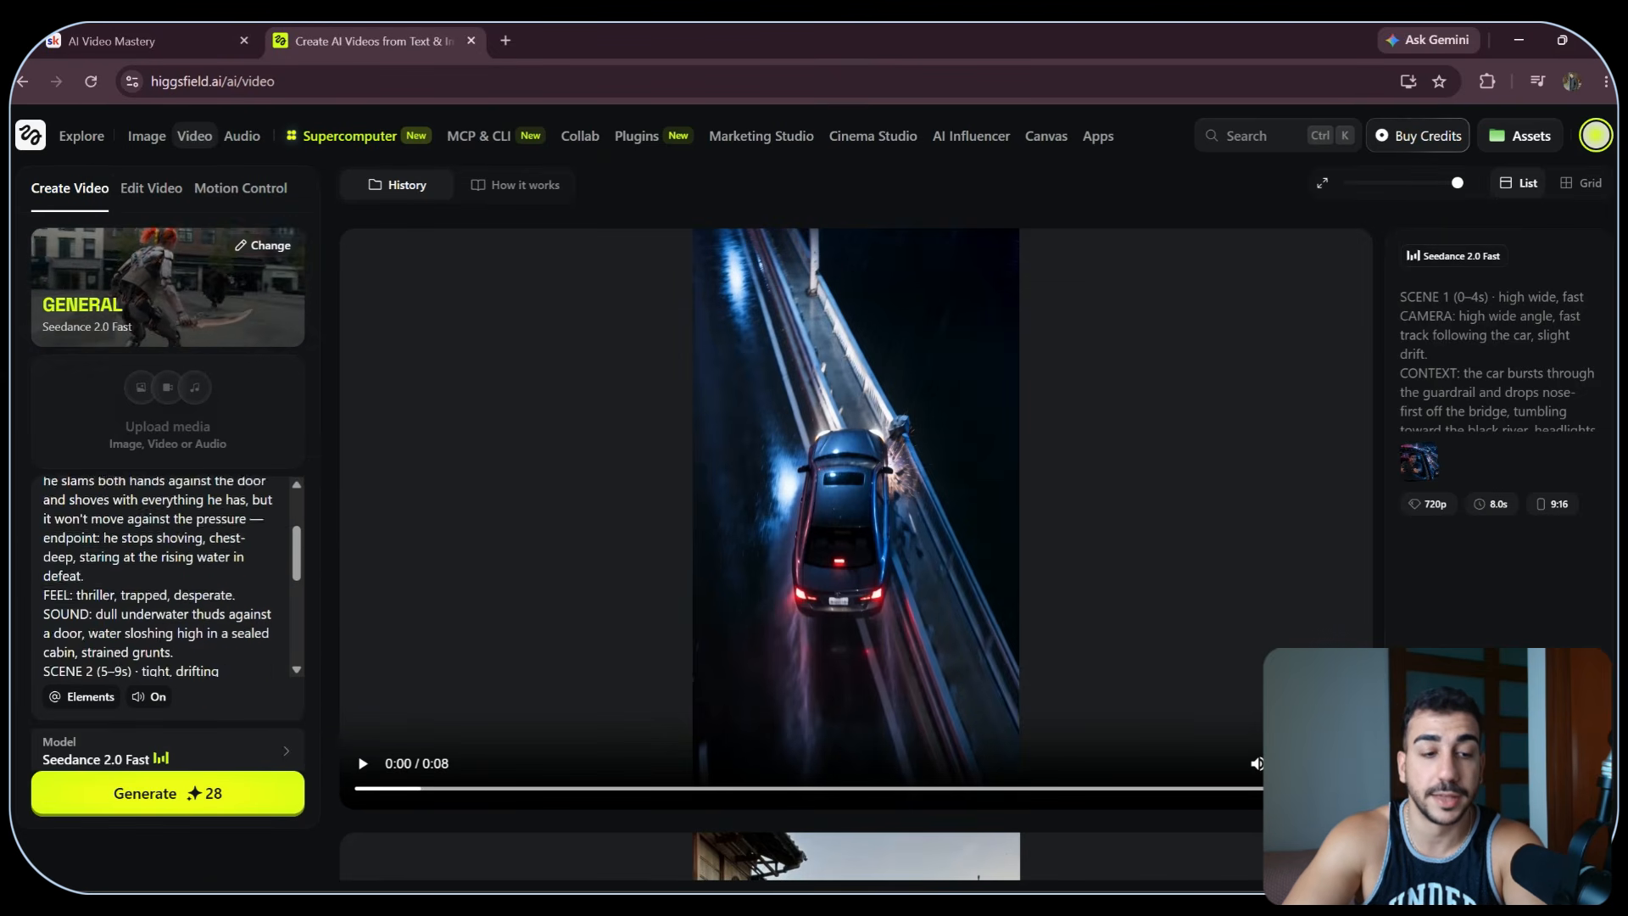
scroll(313, 643, "down", 2)
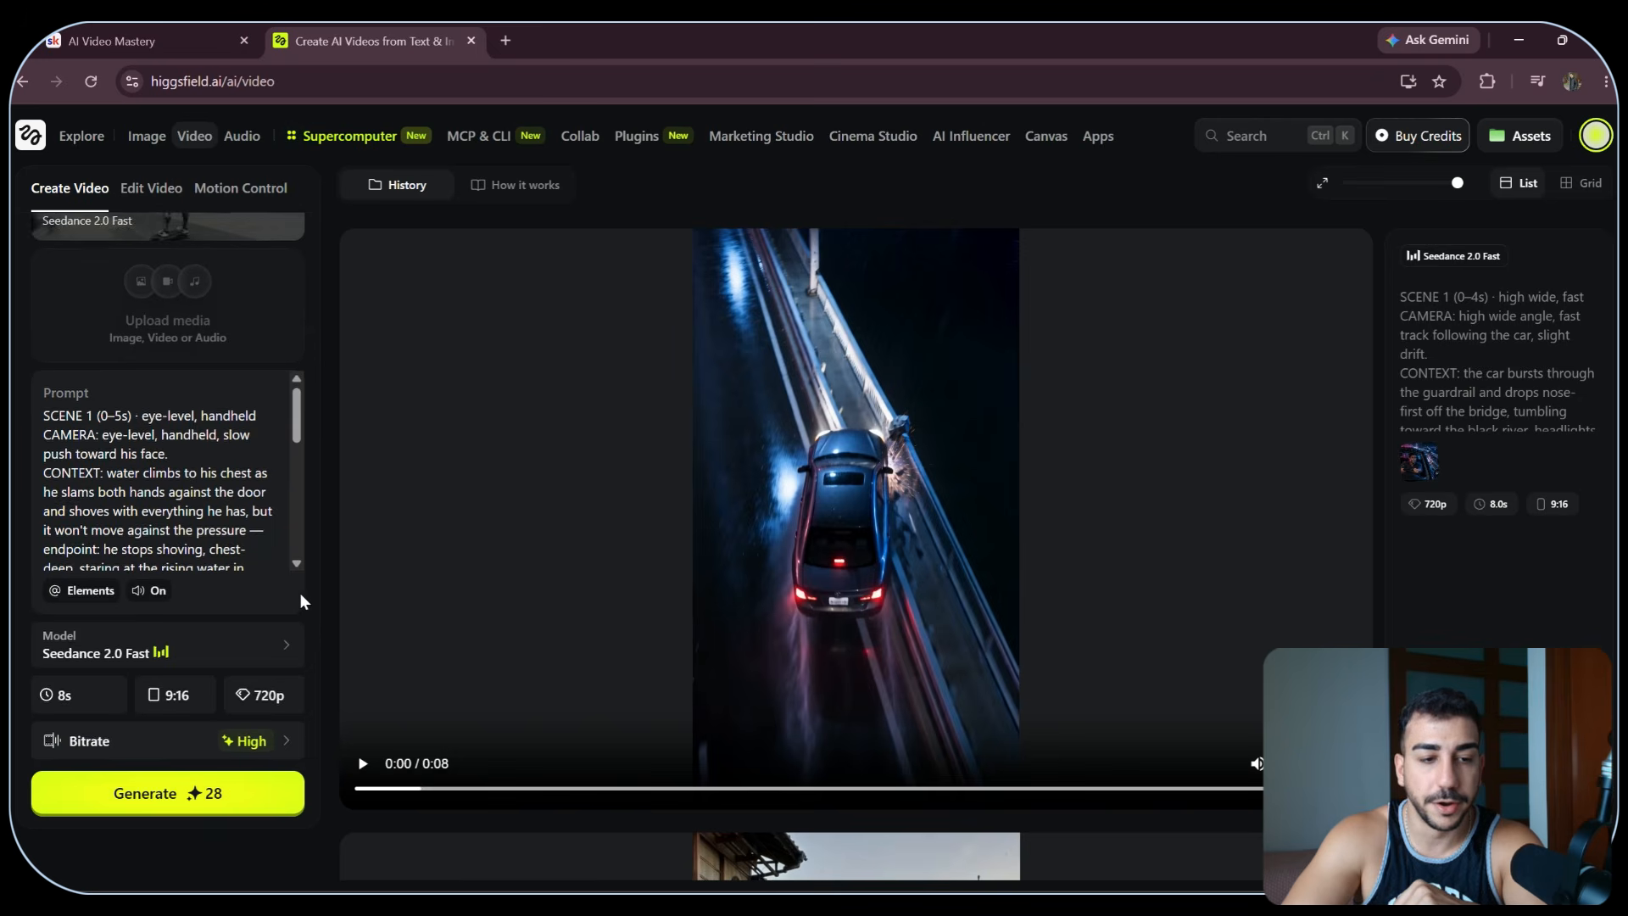
scroll(300, 593, "up", 2)
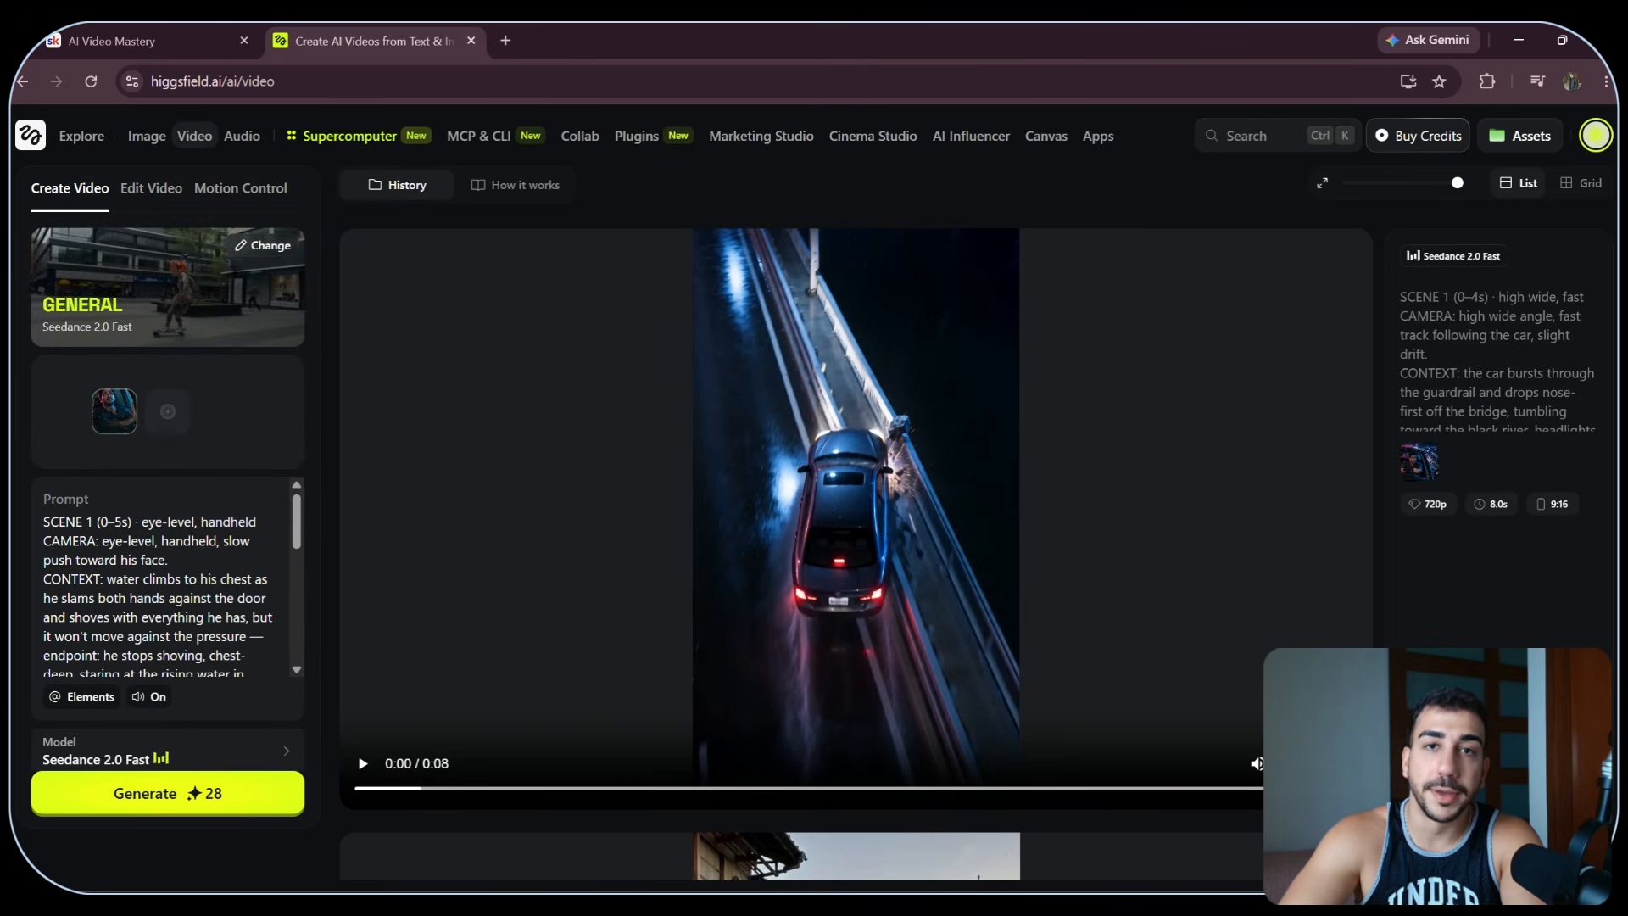
- Set the video duration to 9s to match the prompt's scene timecodes and generate the VIDEO 2 clip
scroll(314, 516, "down", 2)
scroll(293, 446, "down", 6)
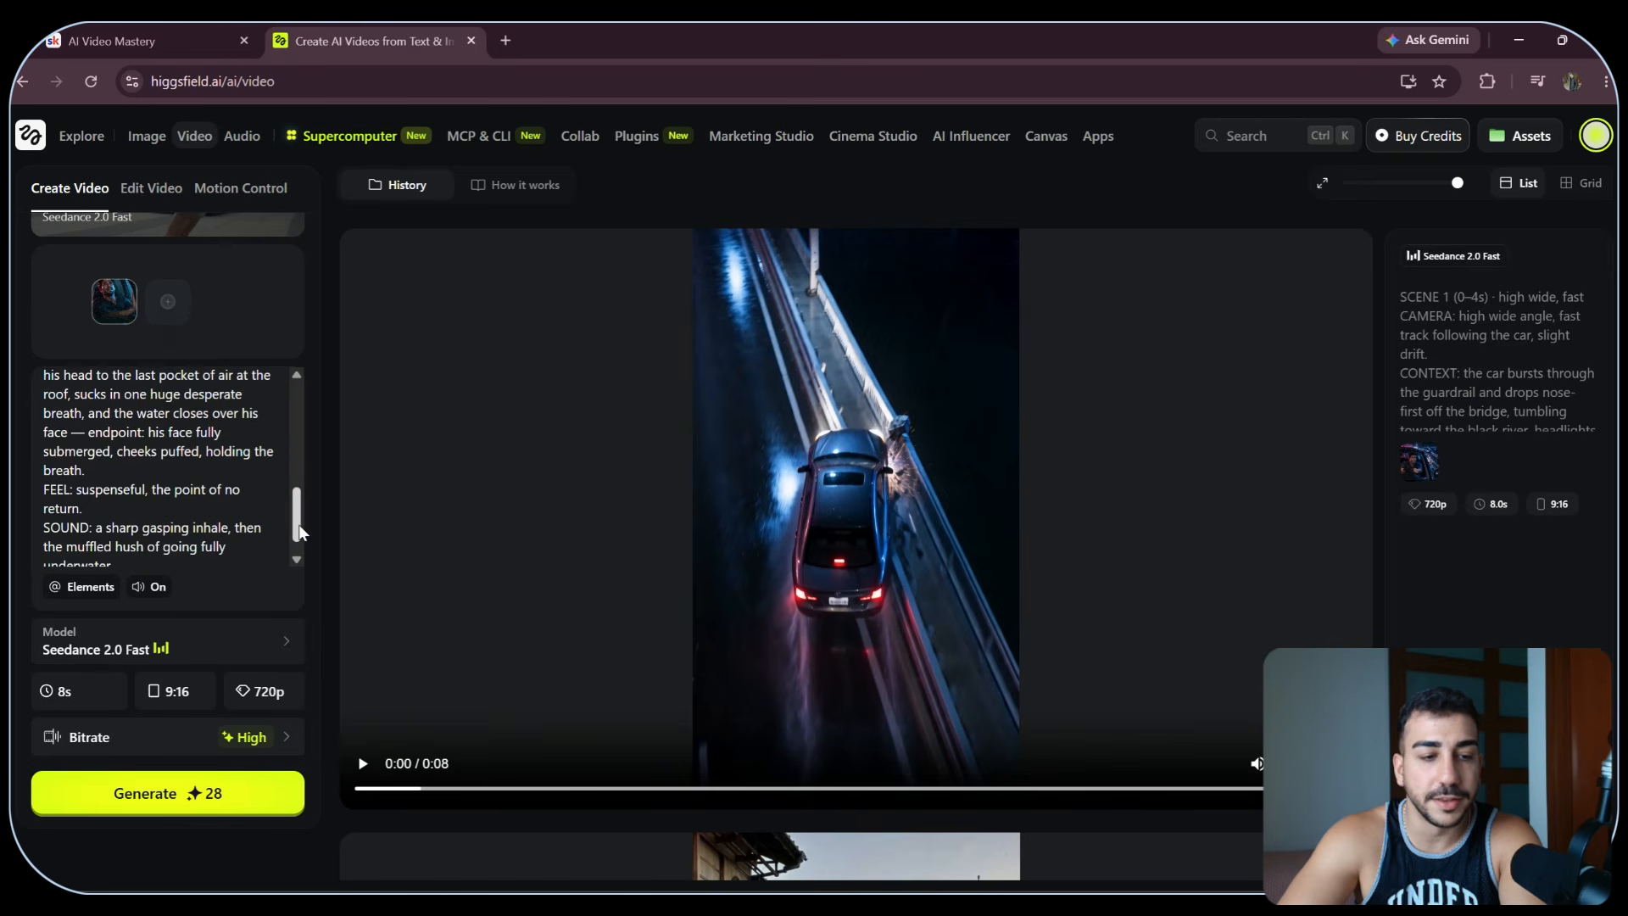
scroll(161, 466, "up", 4)
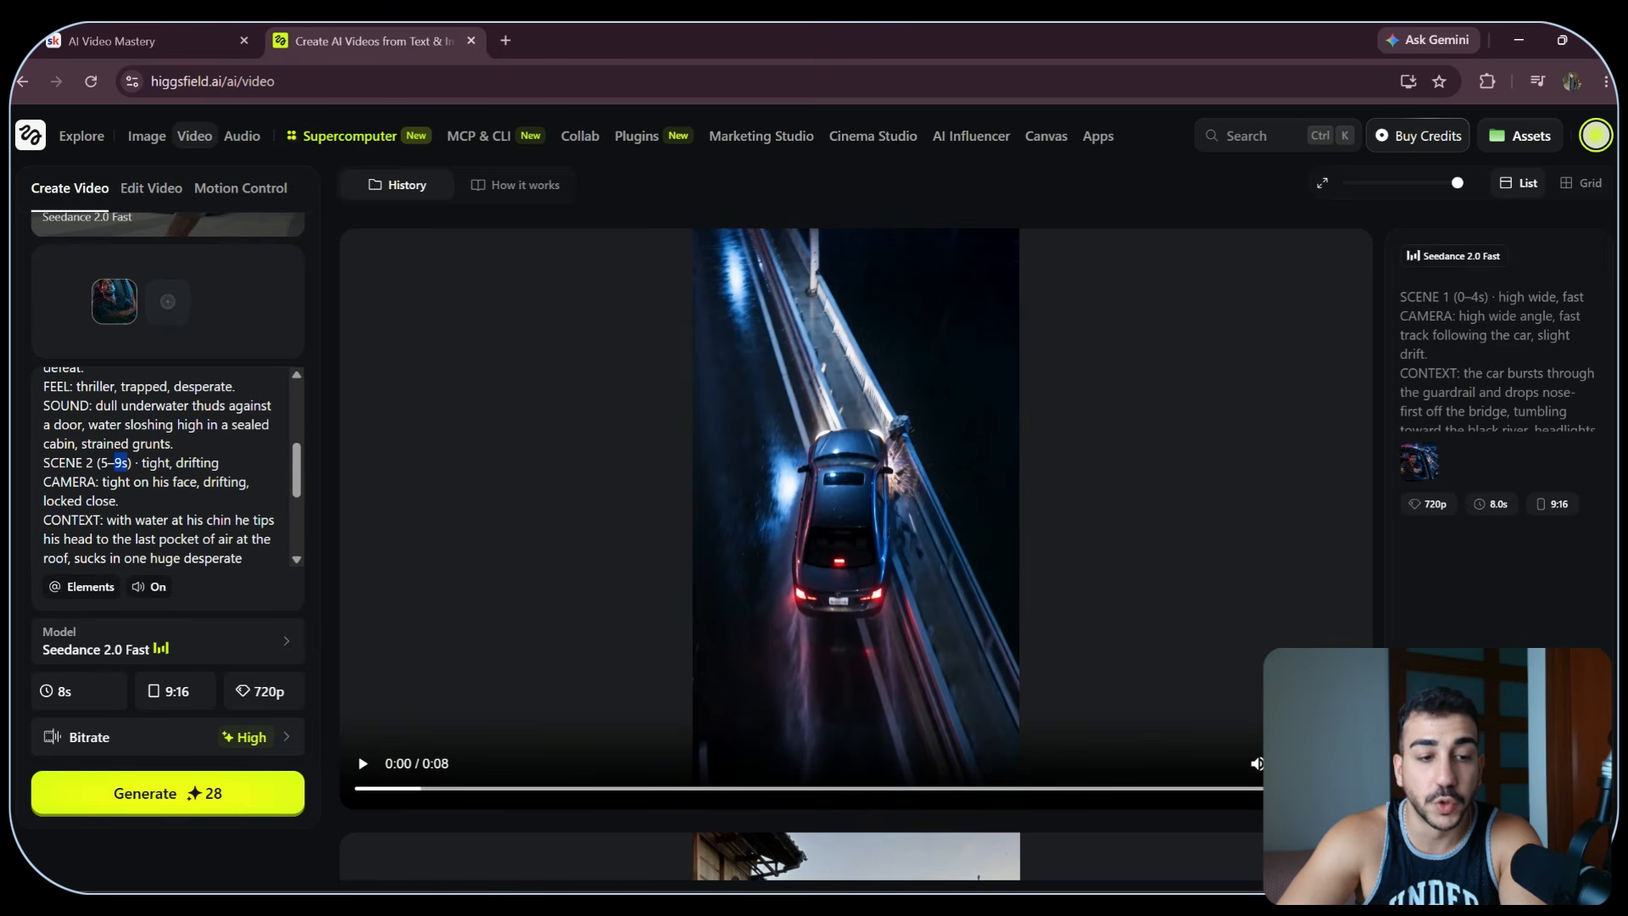
left_click(58, 690)
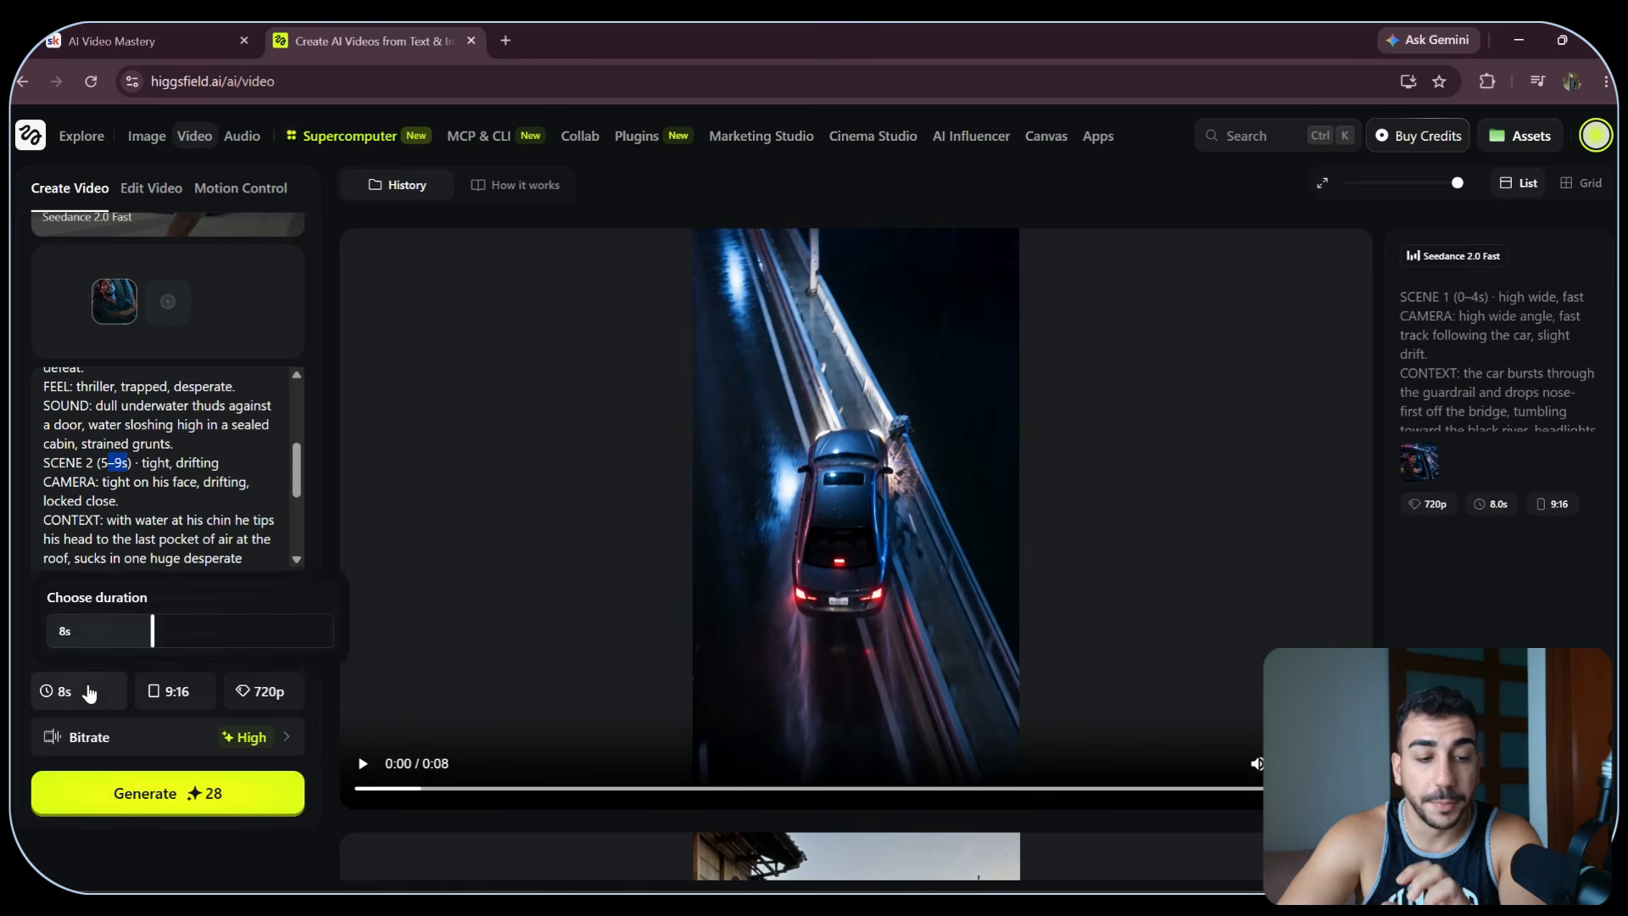
left_click_drag(162, 630, 178, 631)
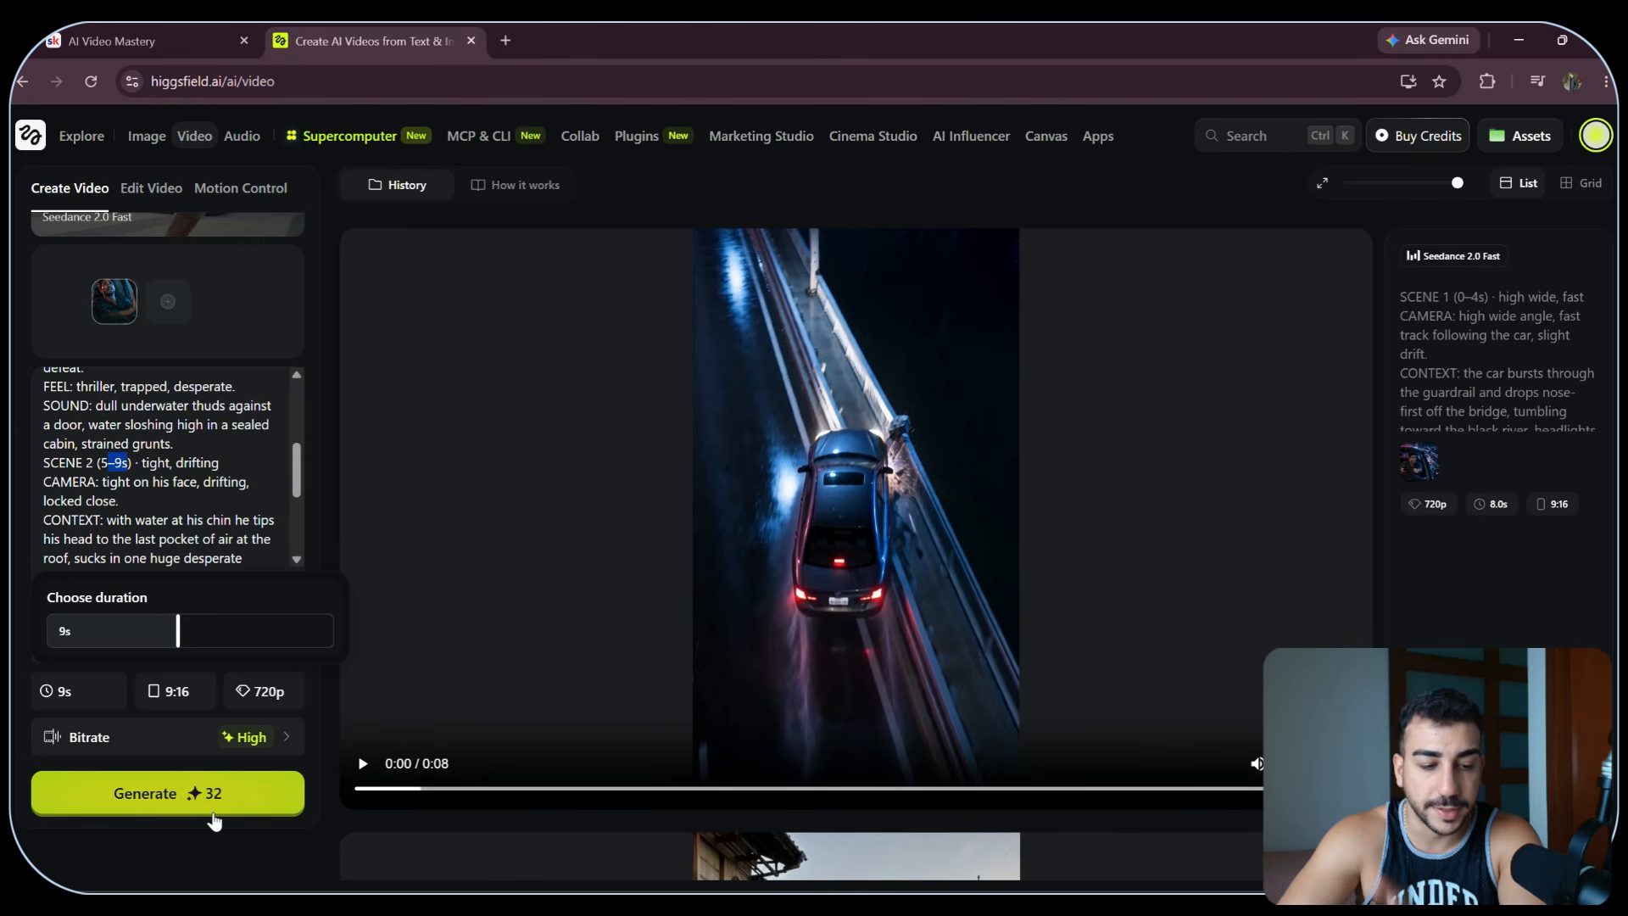
left_click(248, 848)
left_click(225, 798)
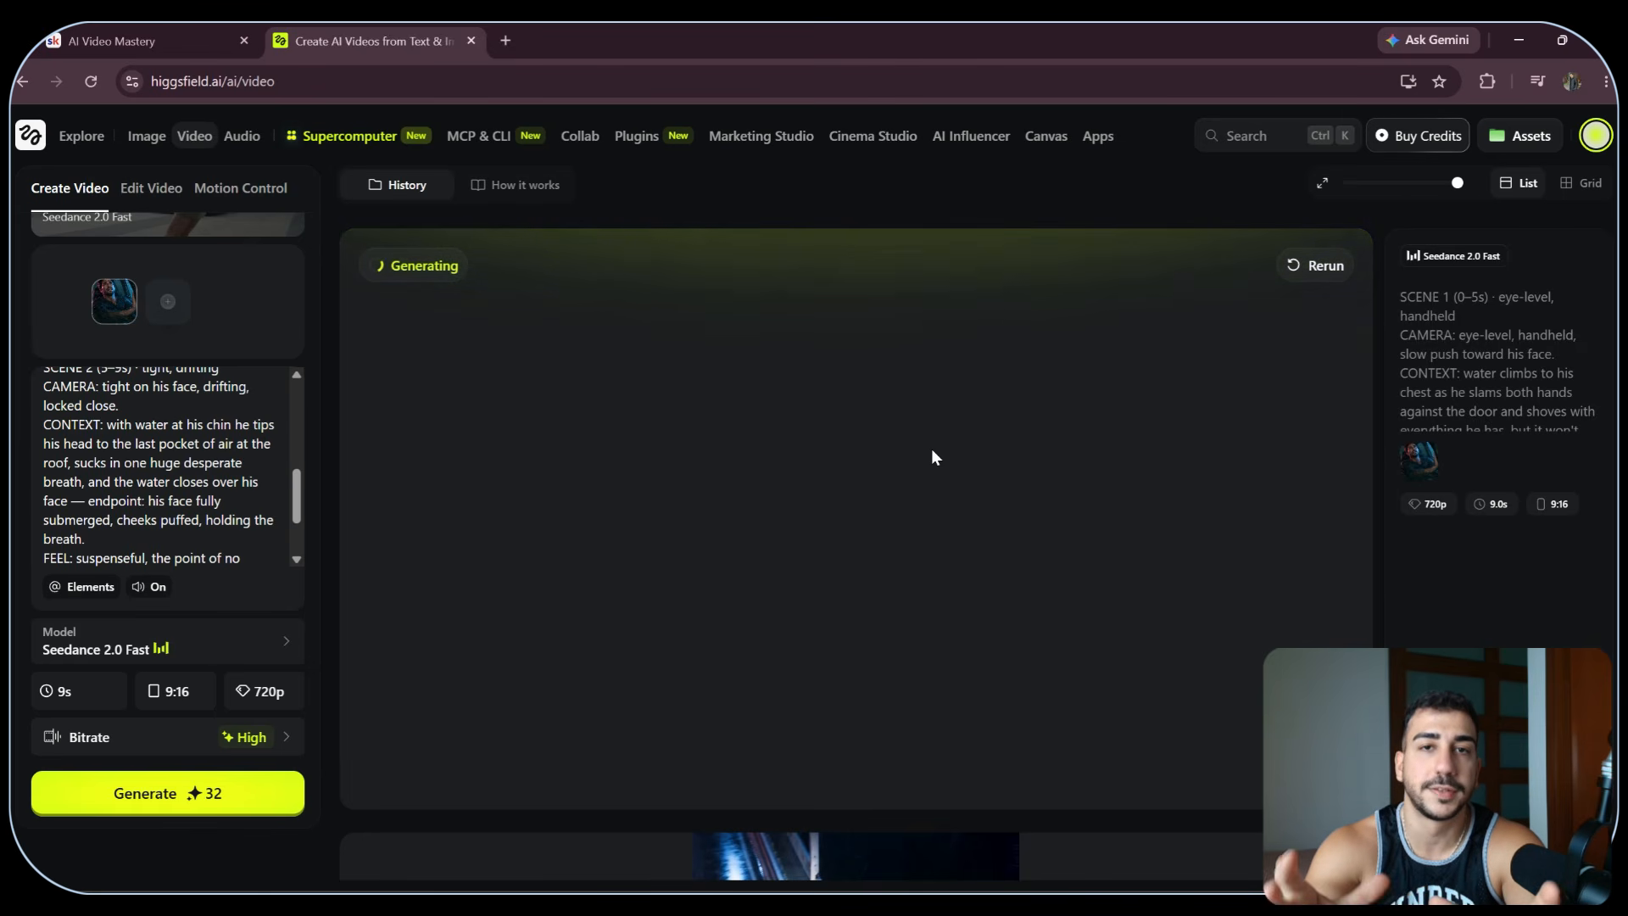
- Open CapCut and place the VIDEO 1 clip, downloaded from Higgsfield, at the start of the project timeline
key("super")
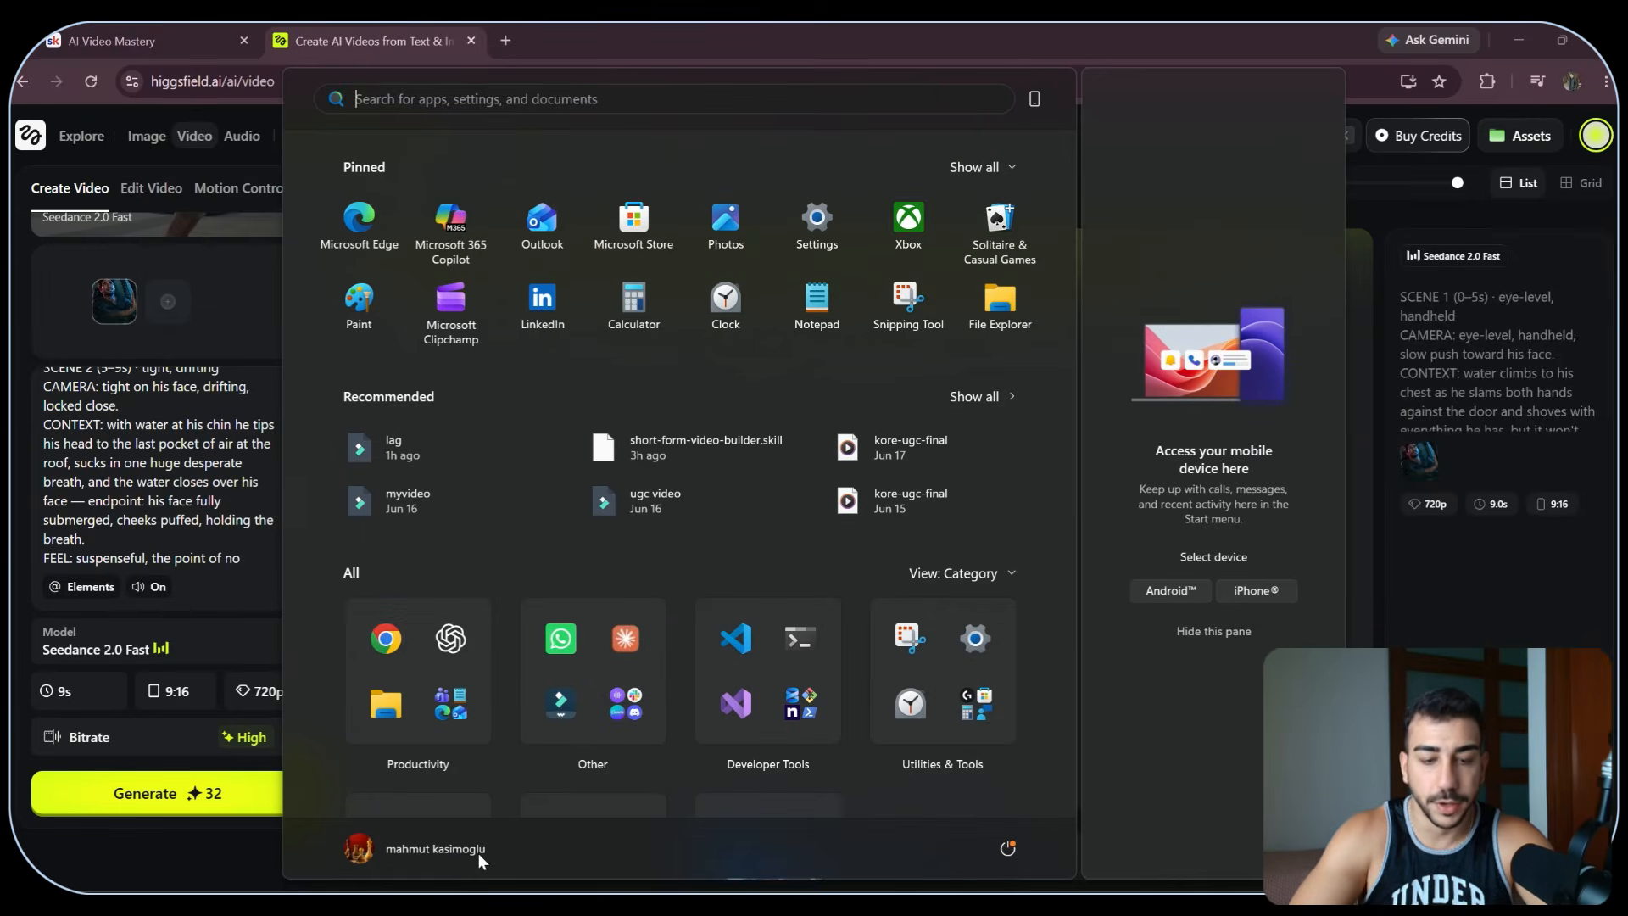
type("capcut")
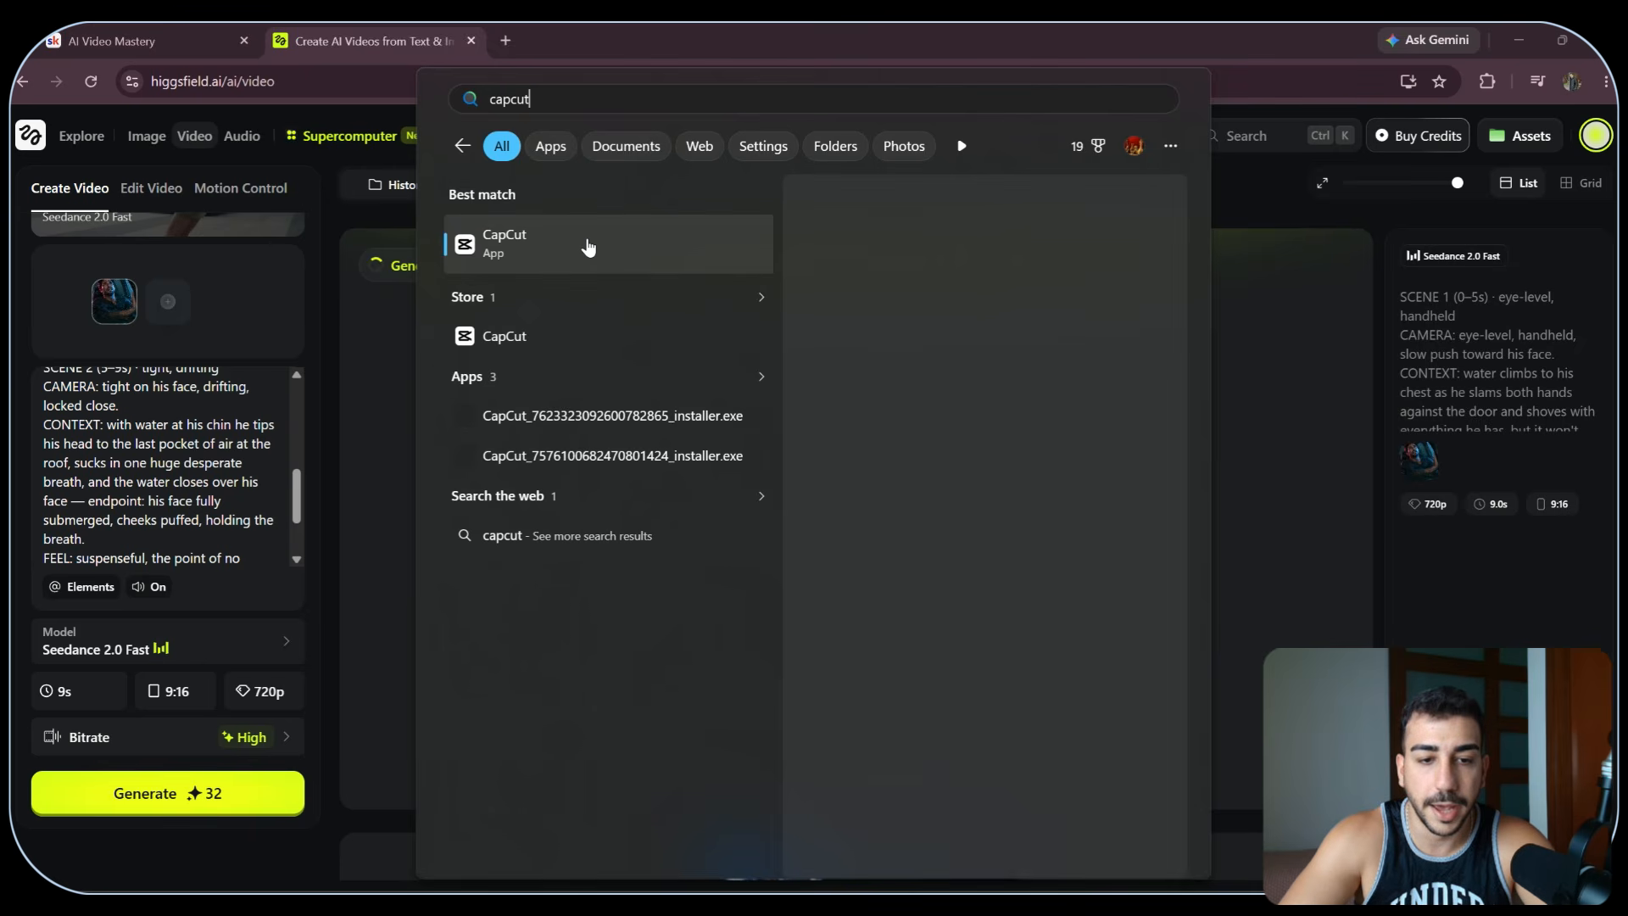
left_click(599, 241)
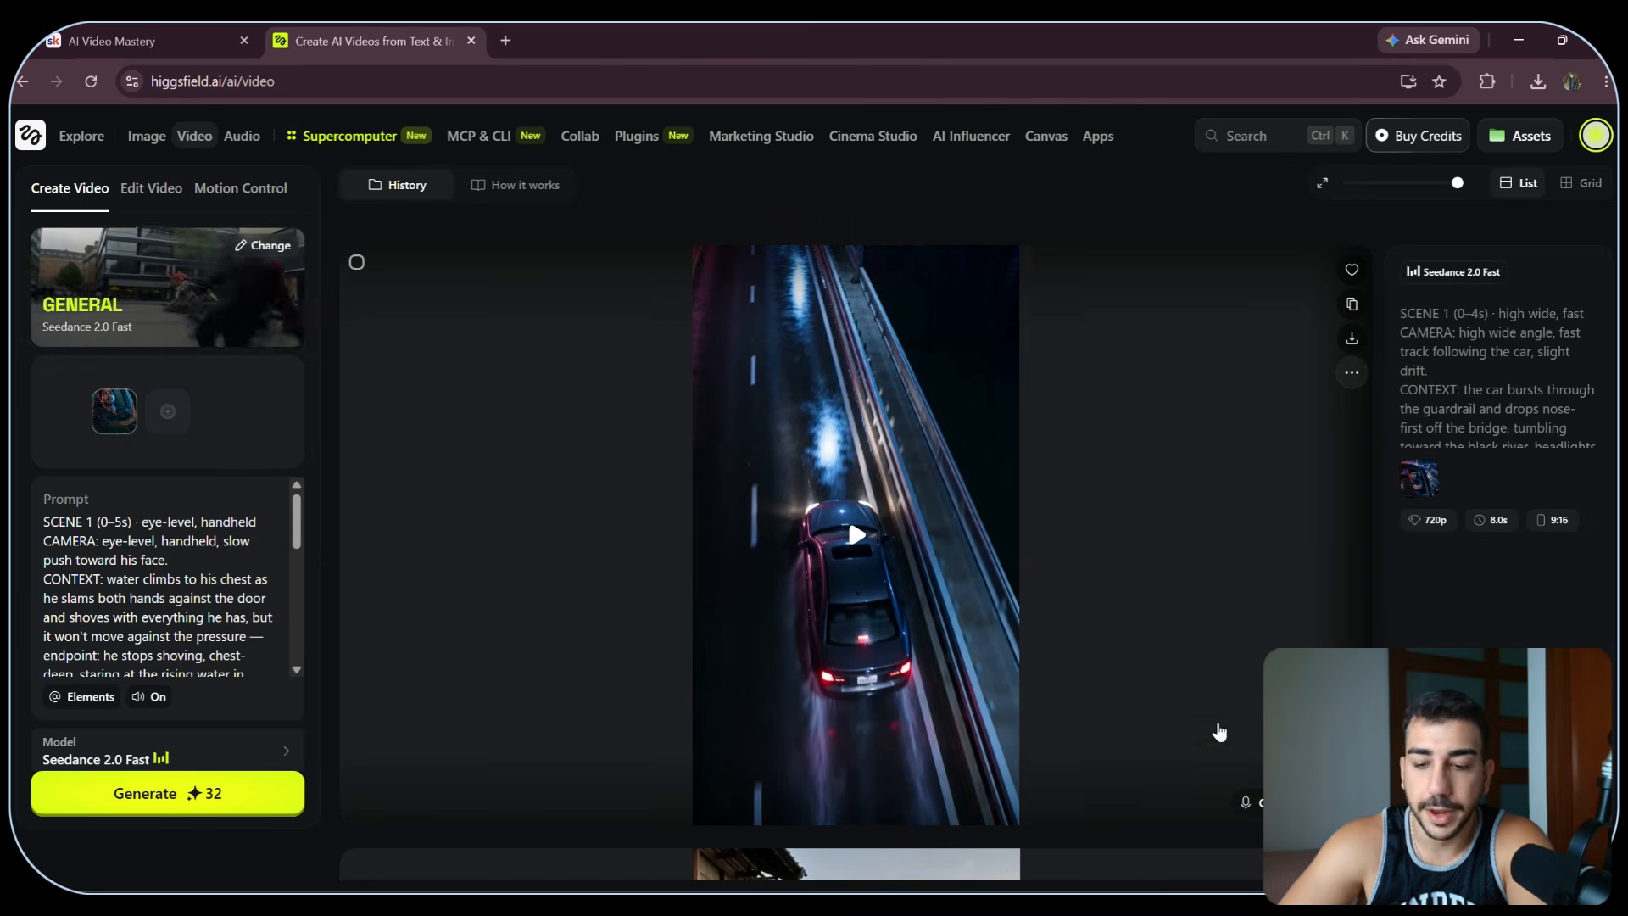
left_click(1343, 339)
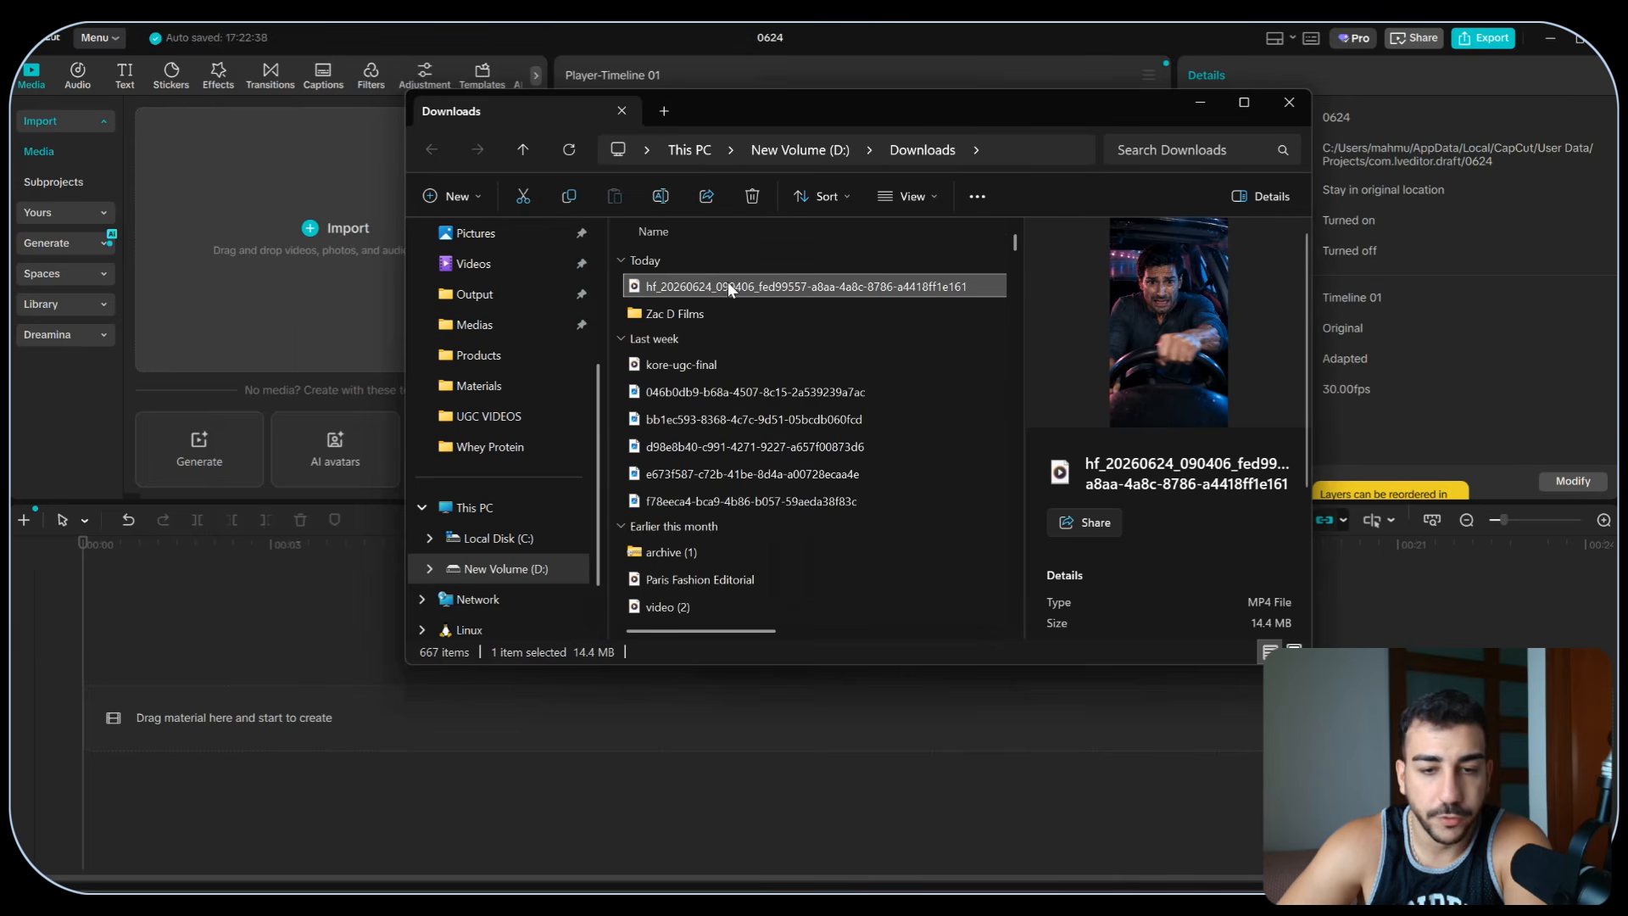
left_click_drag(728, 282, 181, 580)
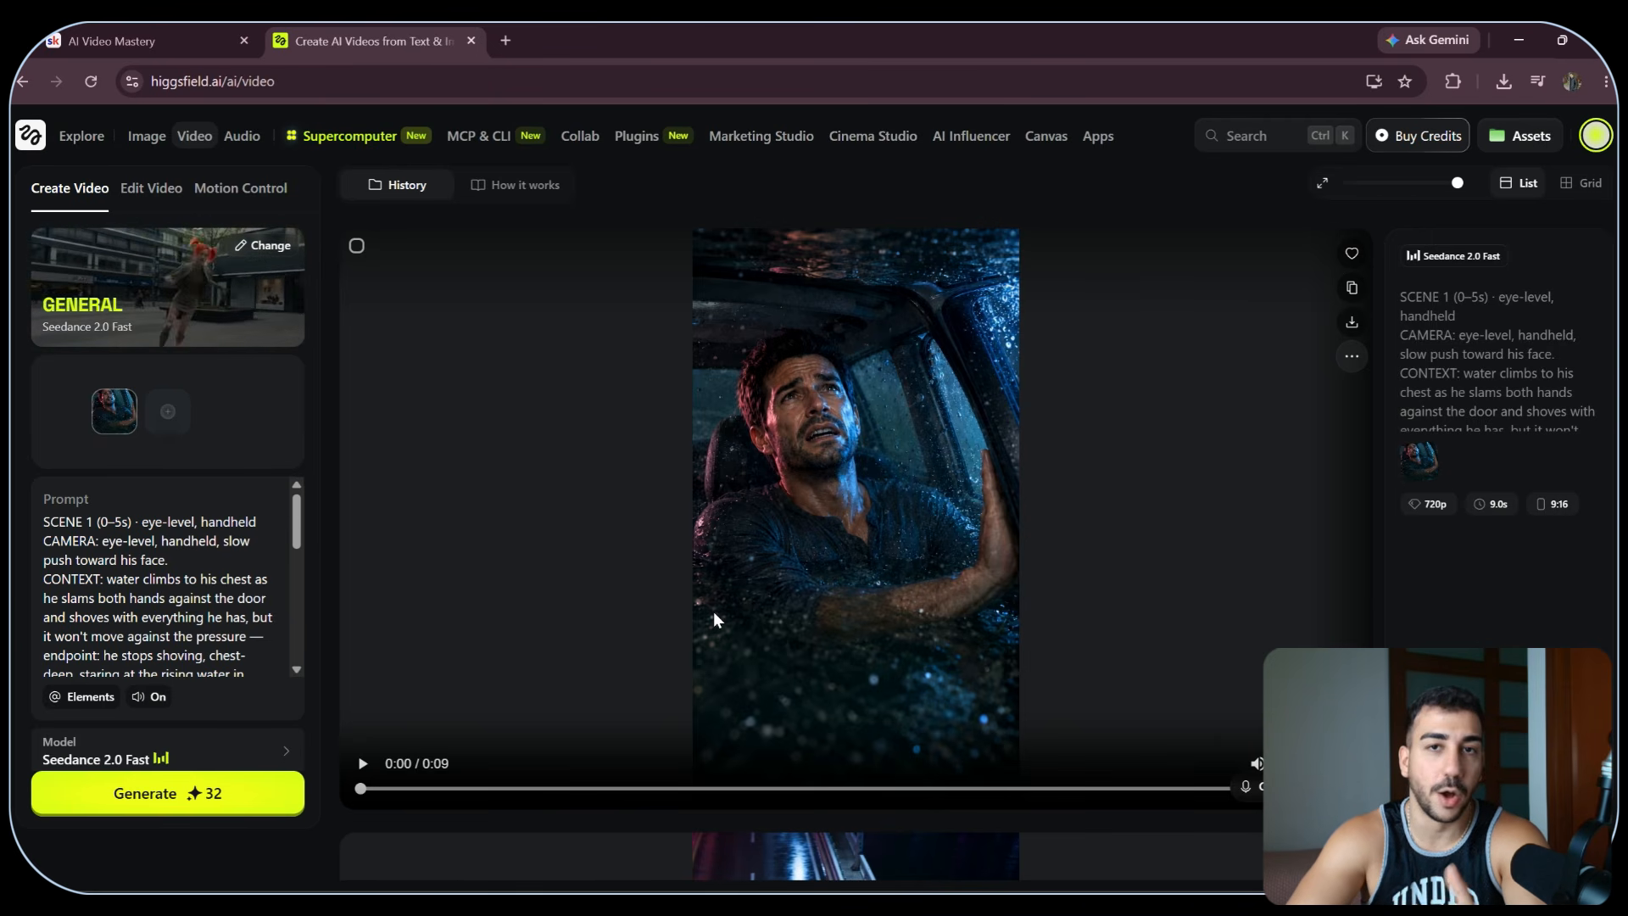
- Watch the generated VIDEO 2 flooded-cabin clip in full screen in Higgsfield
left_click(1348, 763)
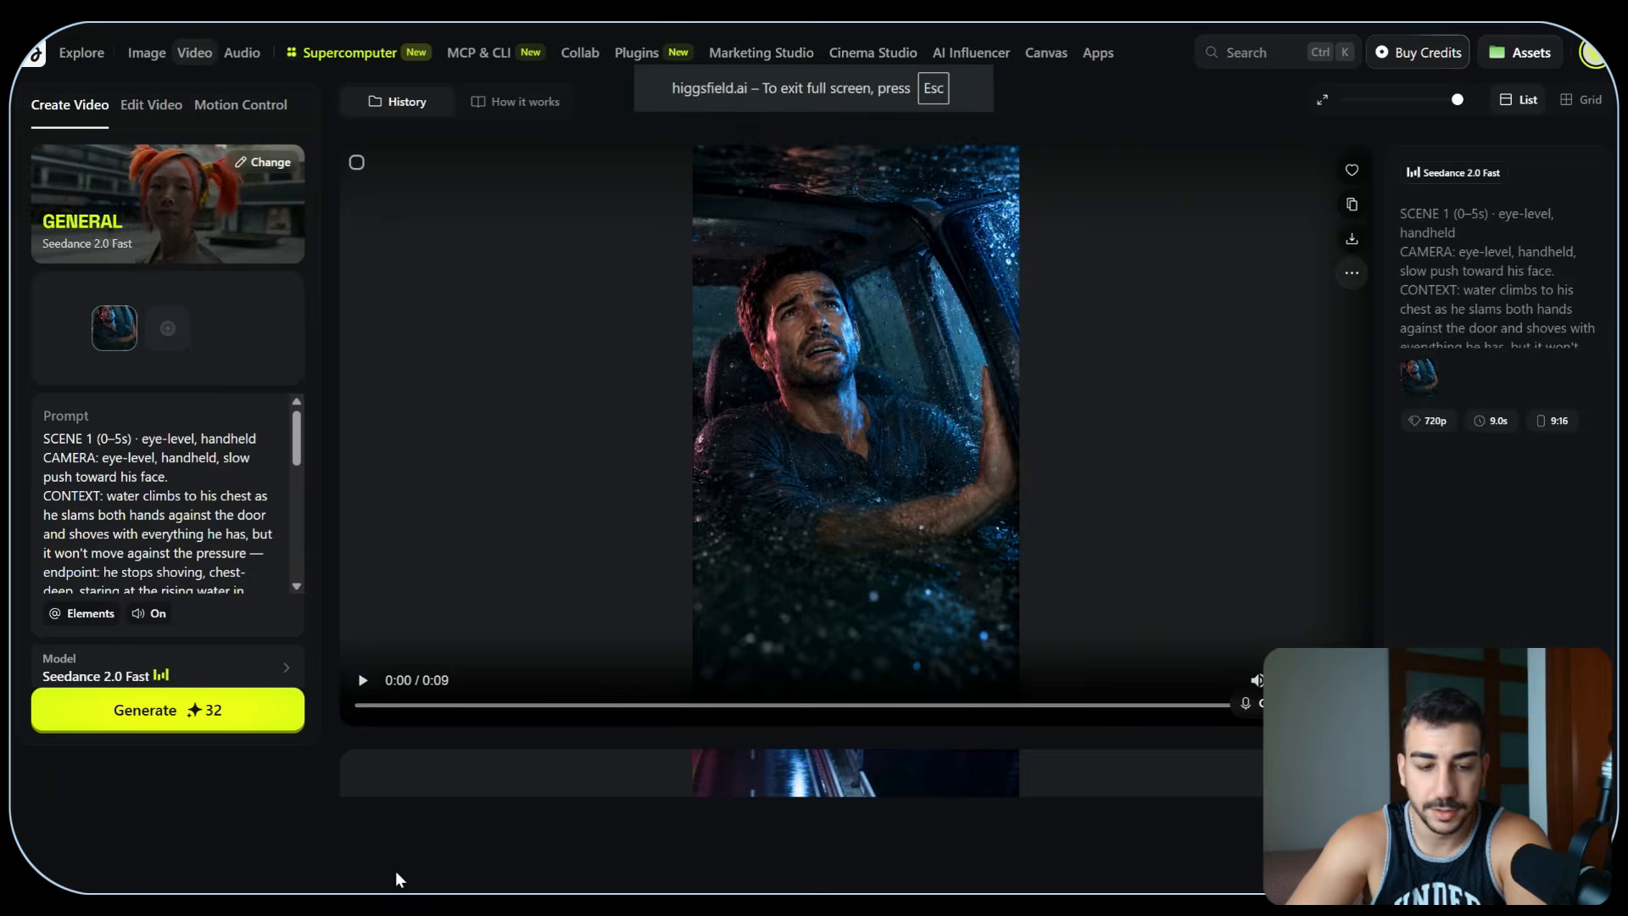
left_click(49, 879)
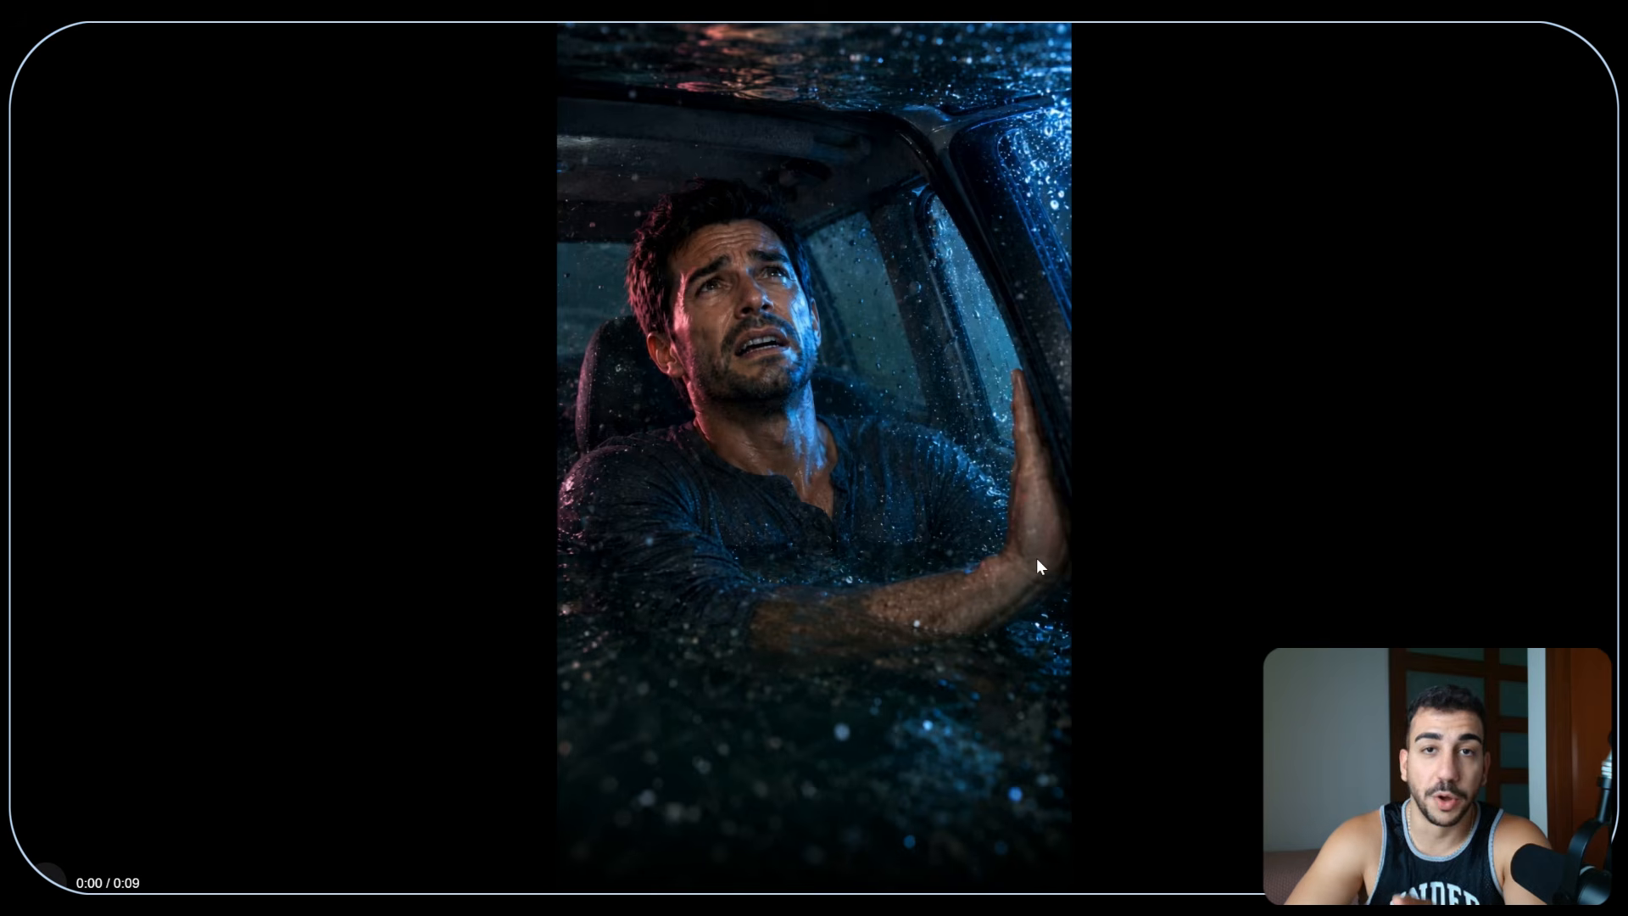
key("Escape")
- Download the VIDEO 2 clip from Higgsfield and place it after the VIDEO 1 clip on the CapCut timeline
left_click(1353, 324)
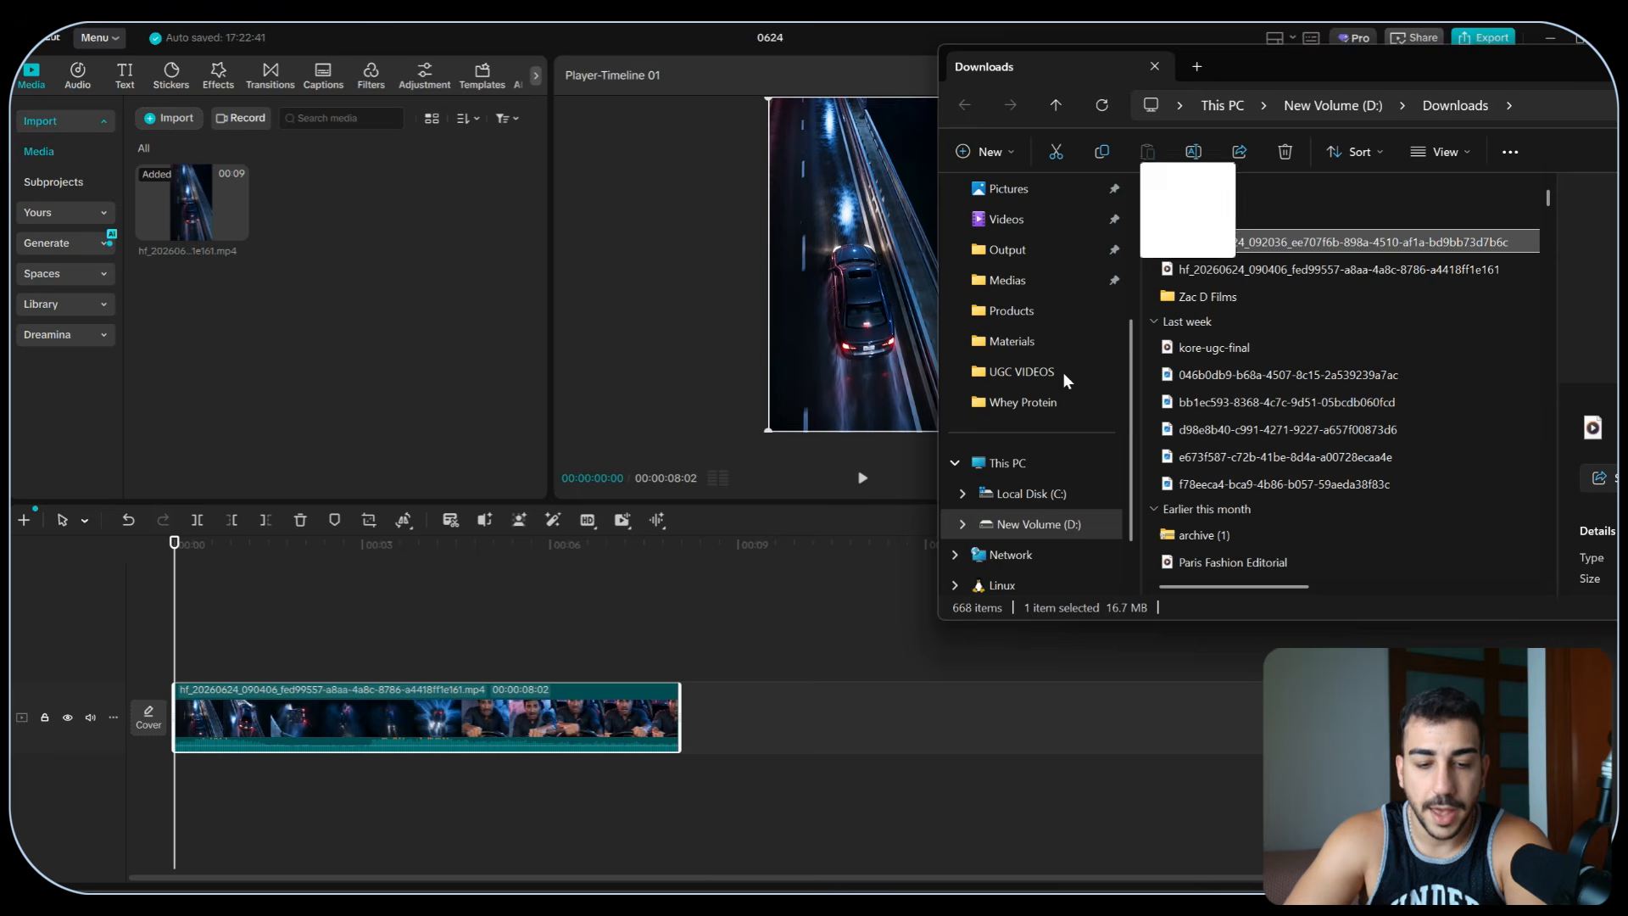
left_click_drag(1273, 232, 725, 714)
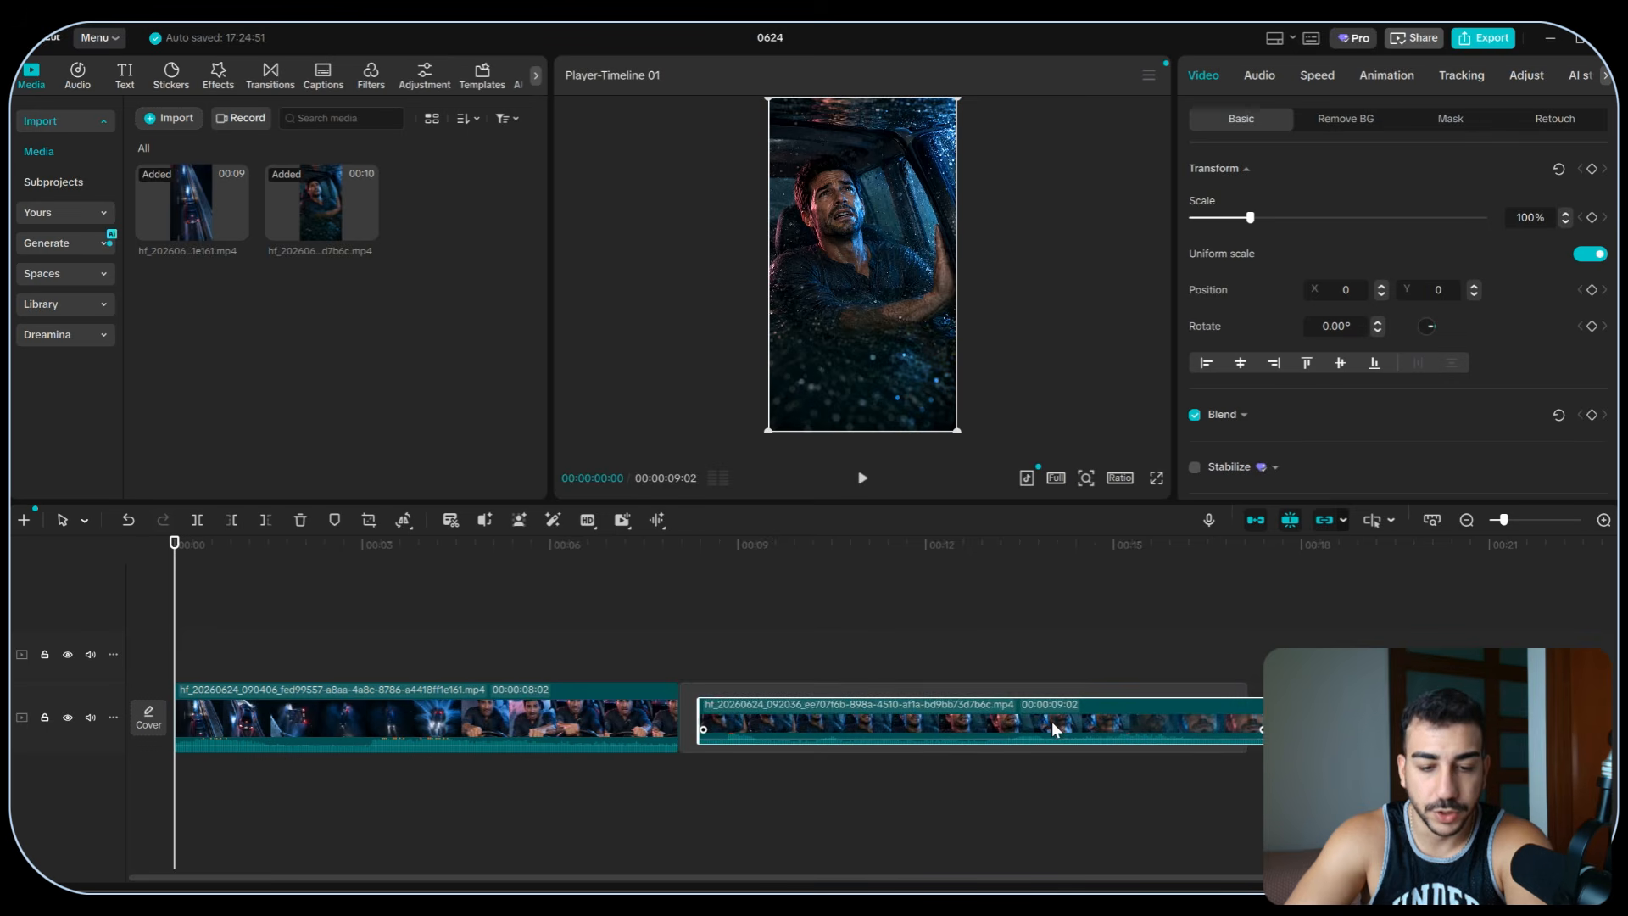
left_click(931, 778)
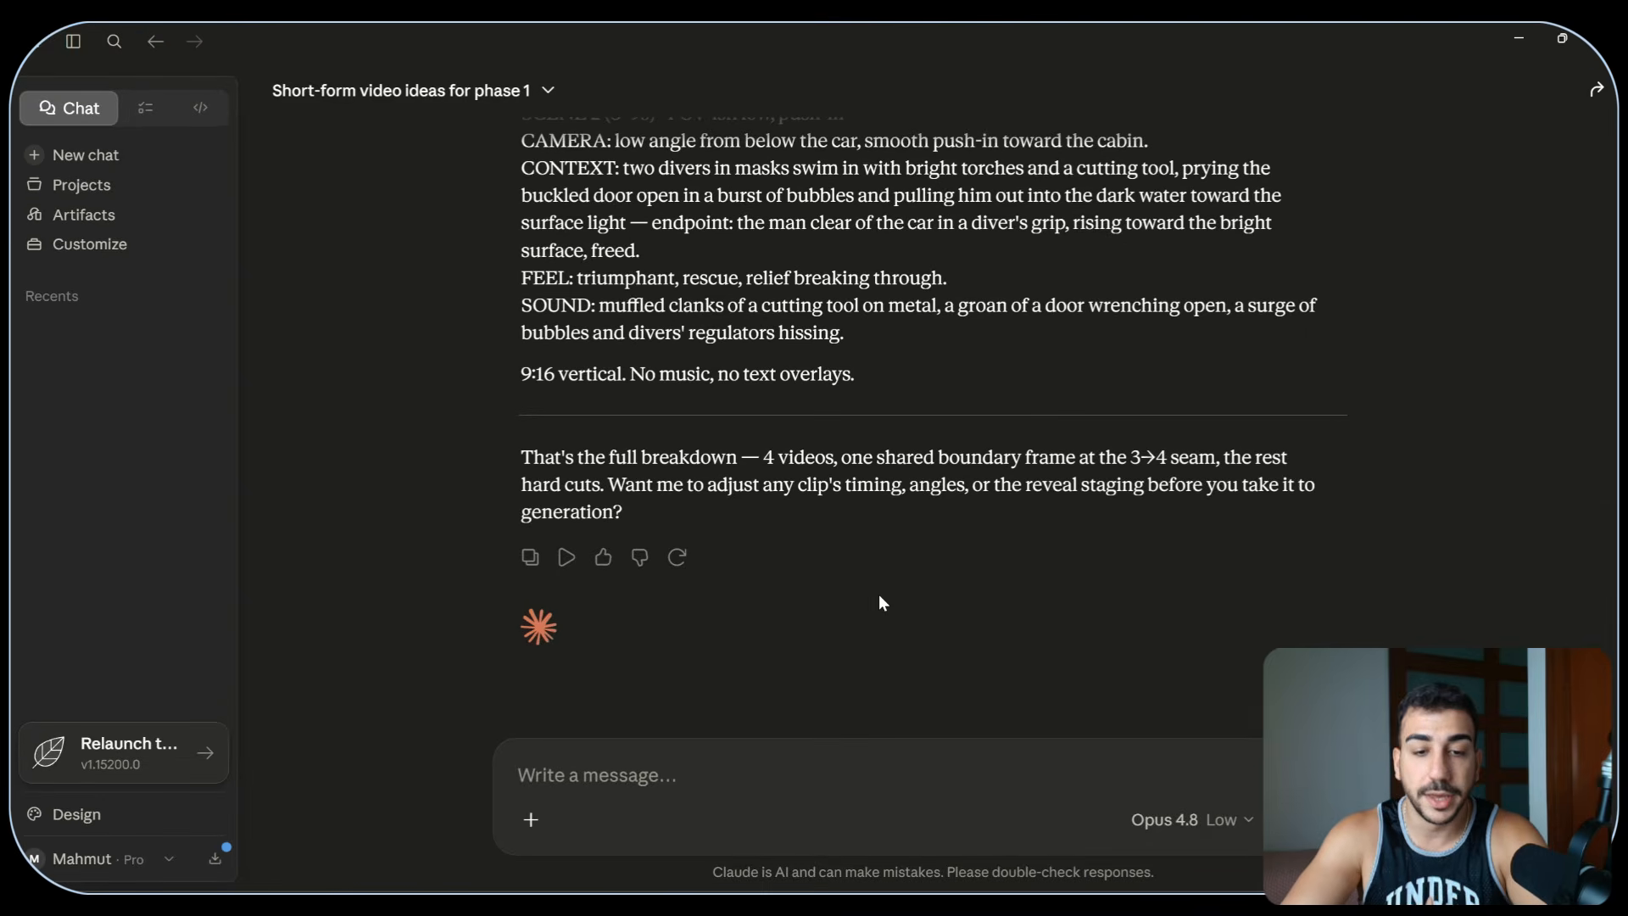
- Copy the full Script/Narration paragraph of the Phase 1 script from the Claude chat
scroll(899, 424, "up", 5)
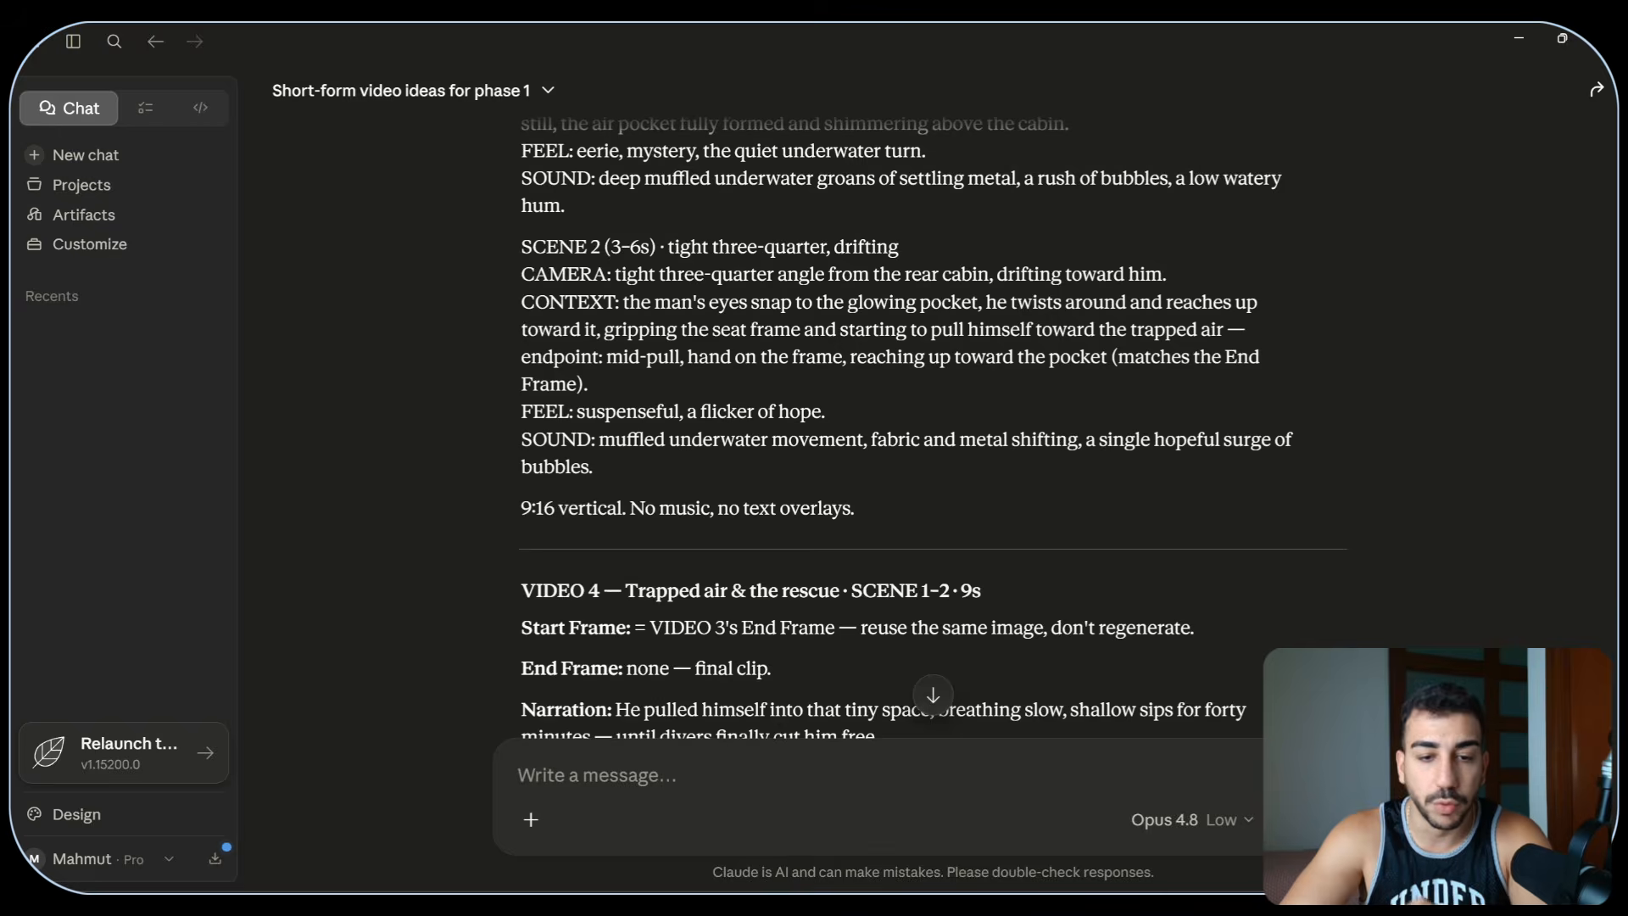
scroll(899, 424, "up", 15)
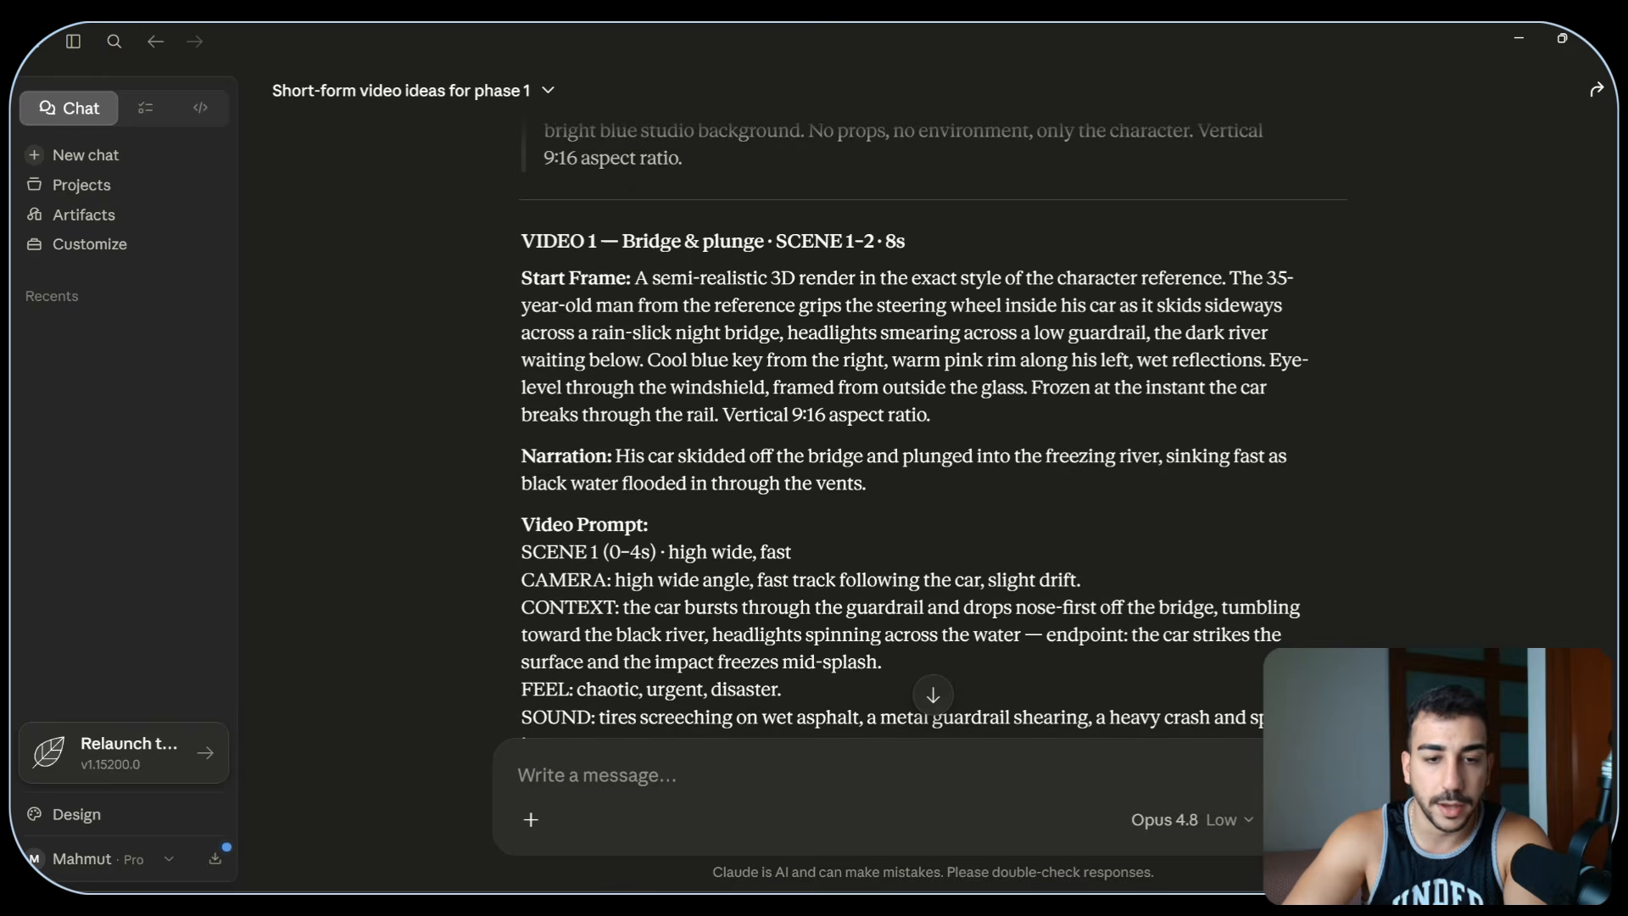
scroll(642, 559, "up", 12)
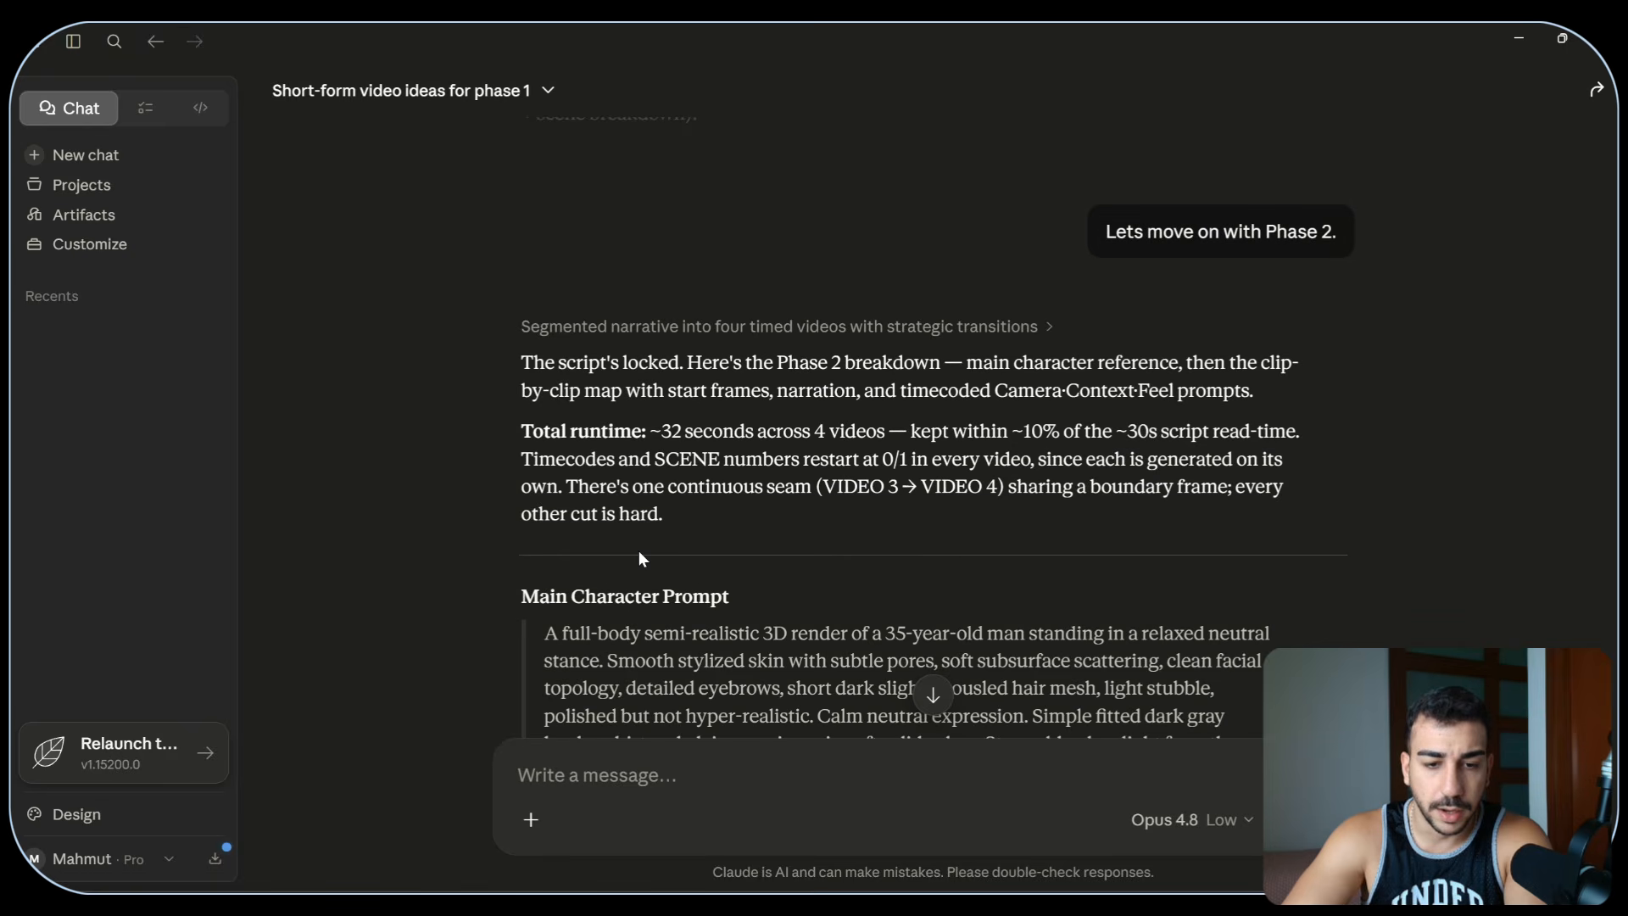
scroll(640, 556, "up", 10)
scroll(549, 318, "down", 4)
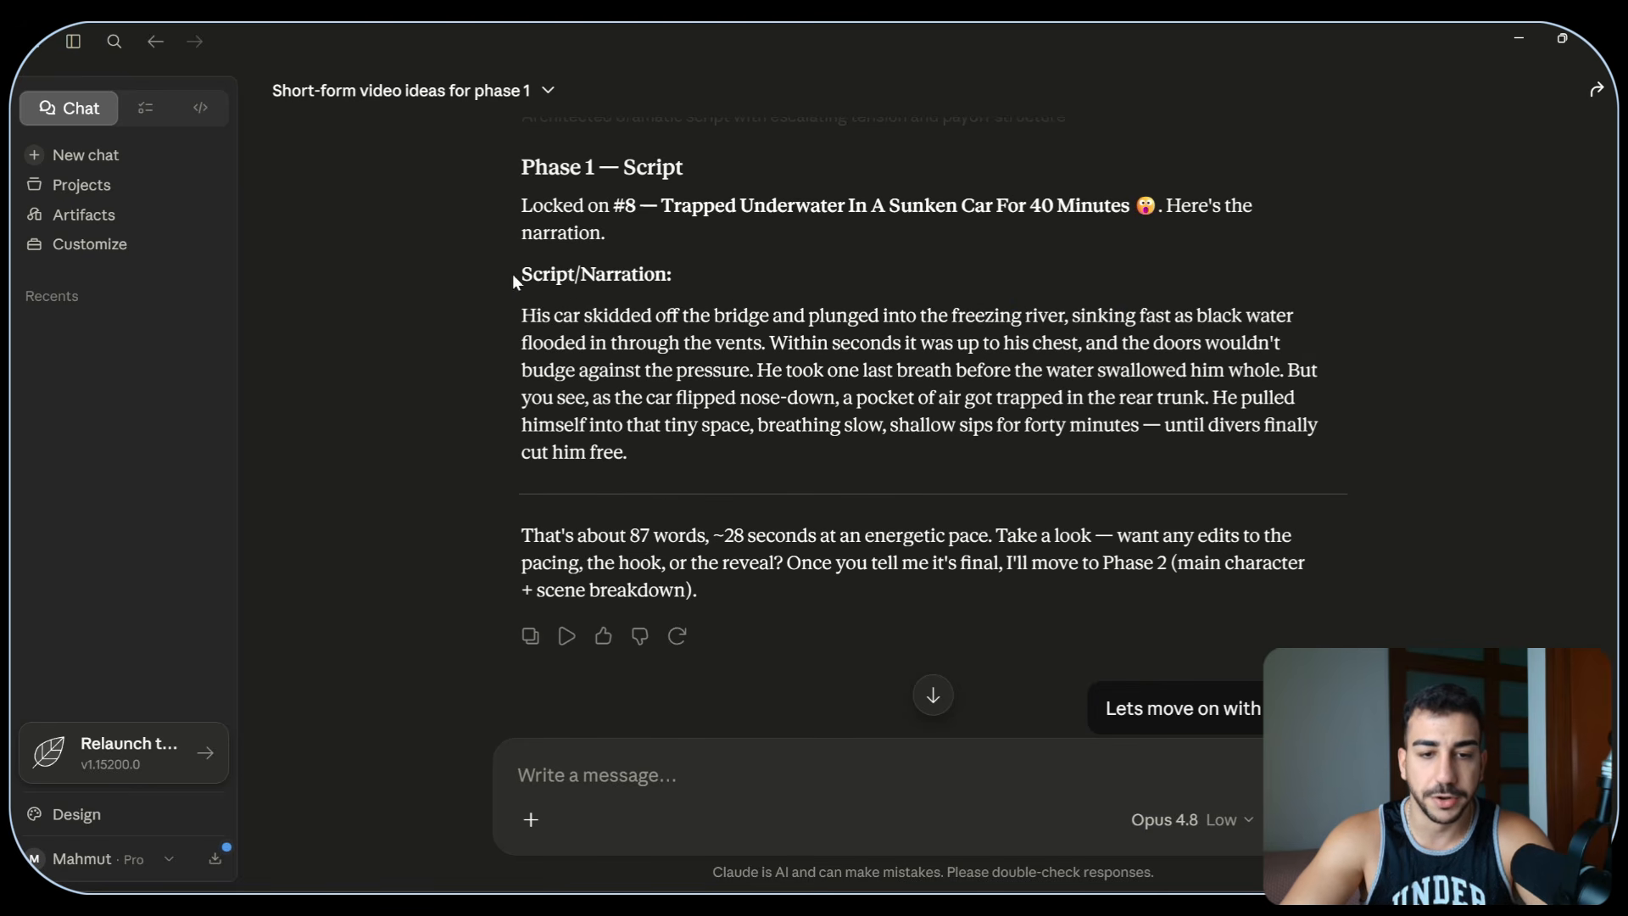
left_click_drag(512, 280, 731, 458)
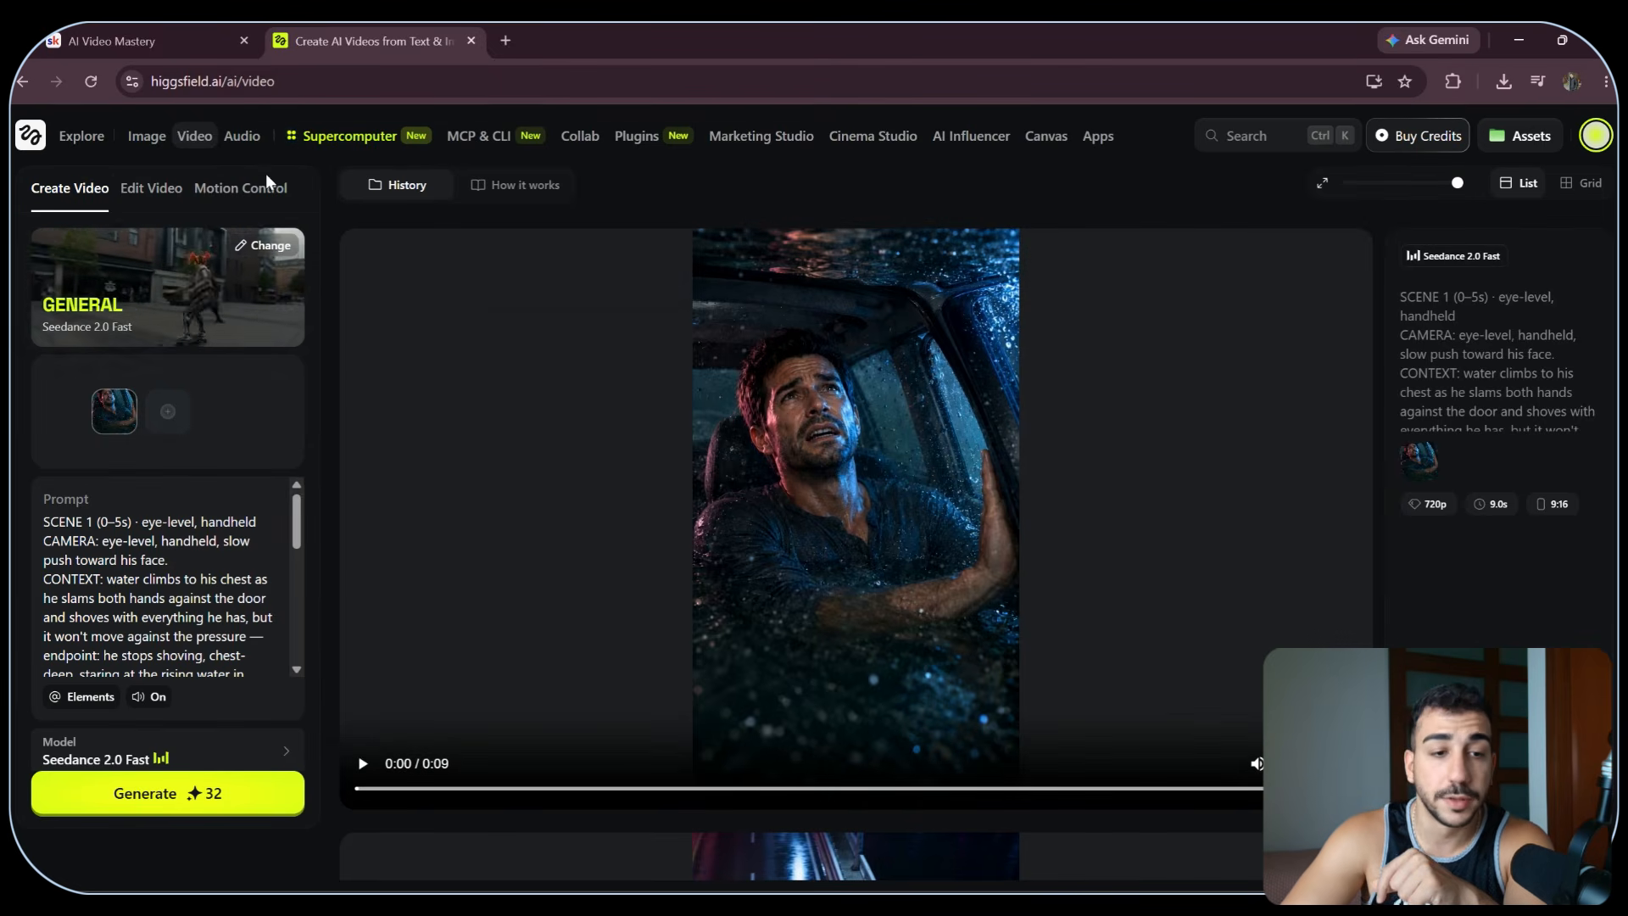
- Switch to Higgsfield, open its audio Voiceover generator and check the available voice models, keeping Eleven v3
mouse_move(239, 144)
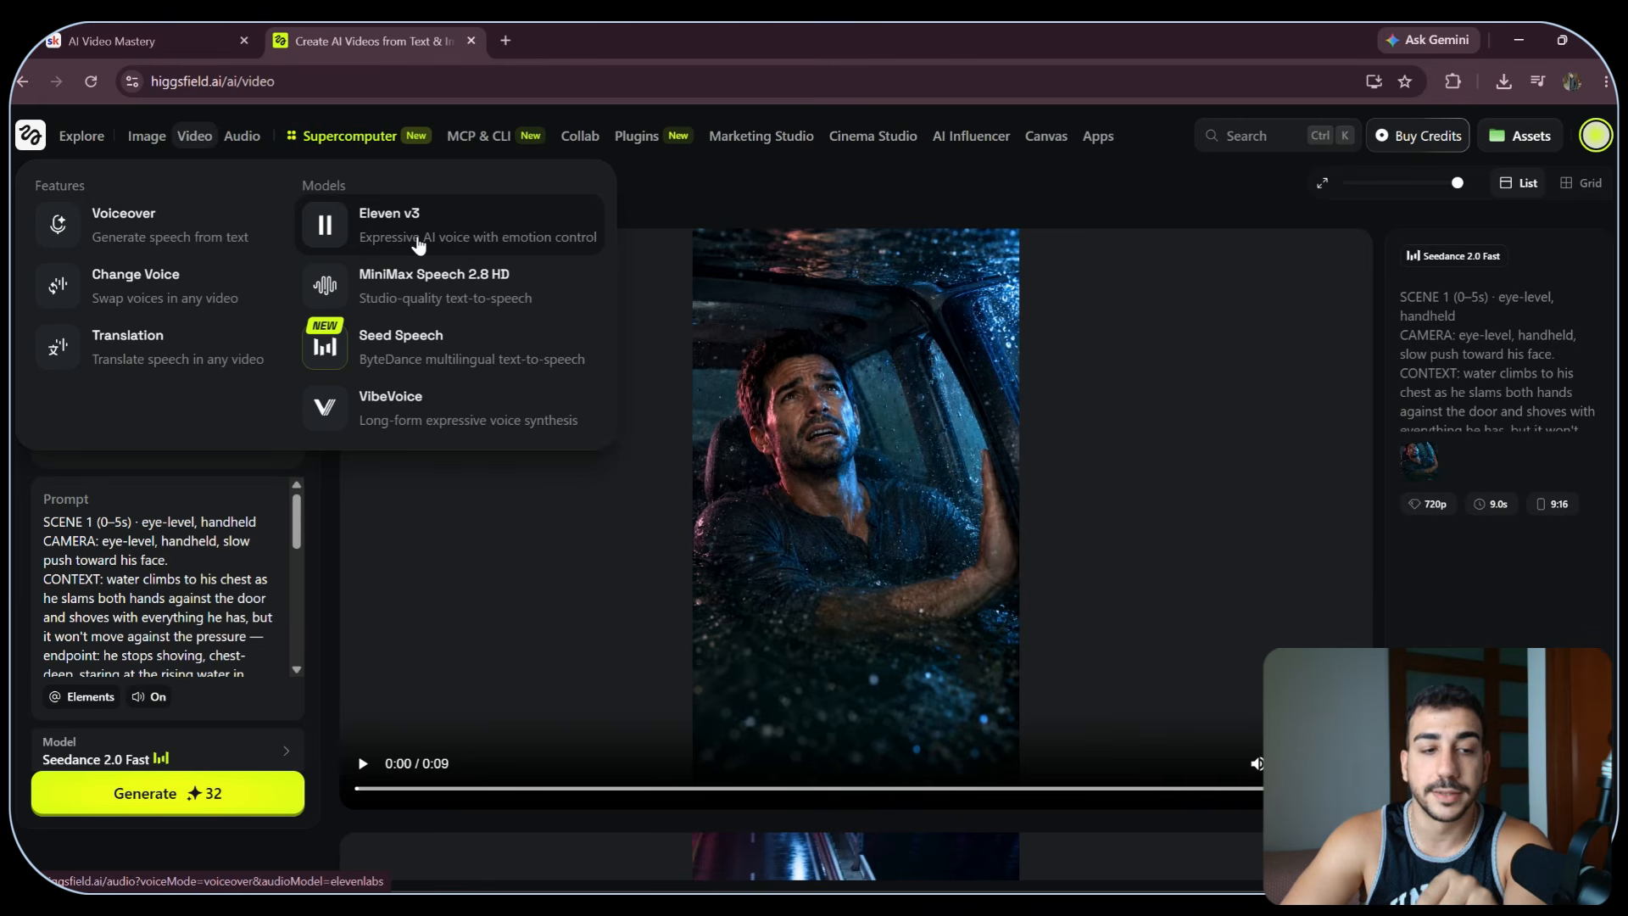
left_click(183, 240)
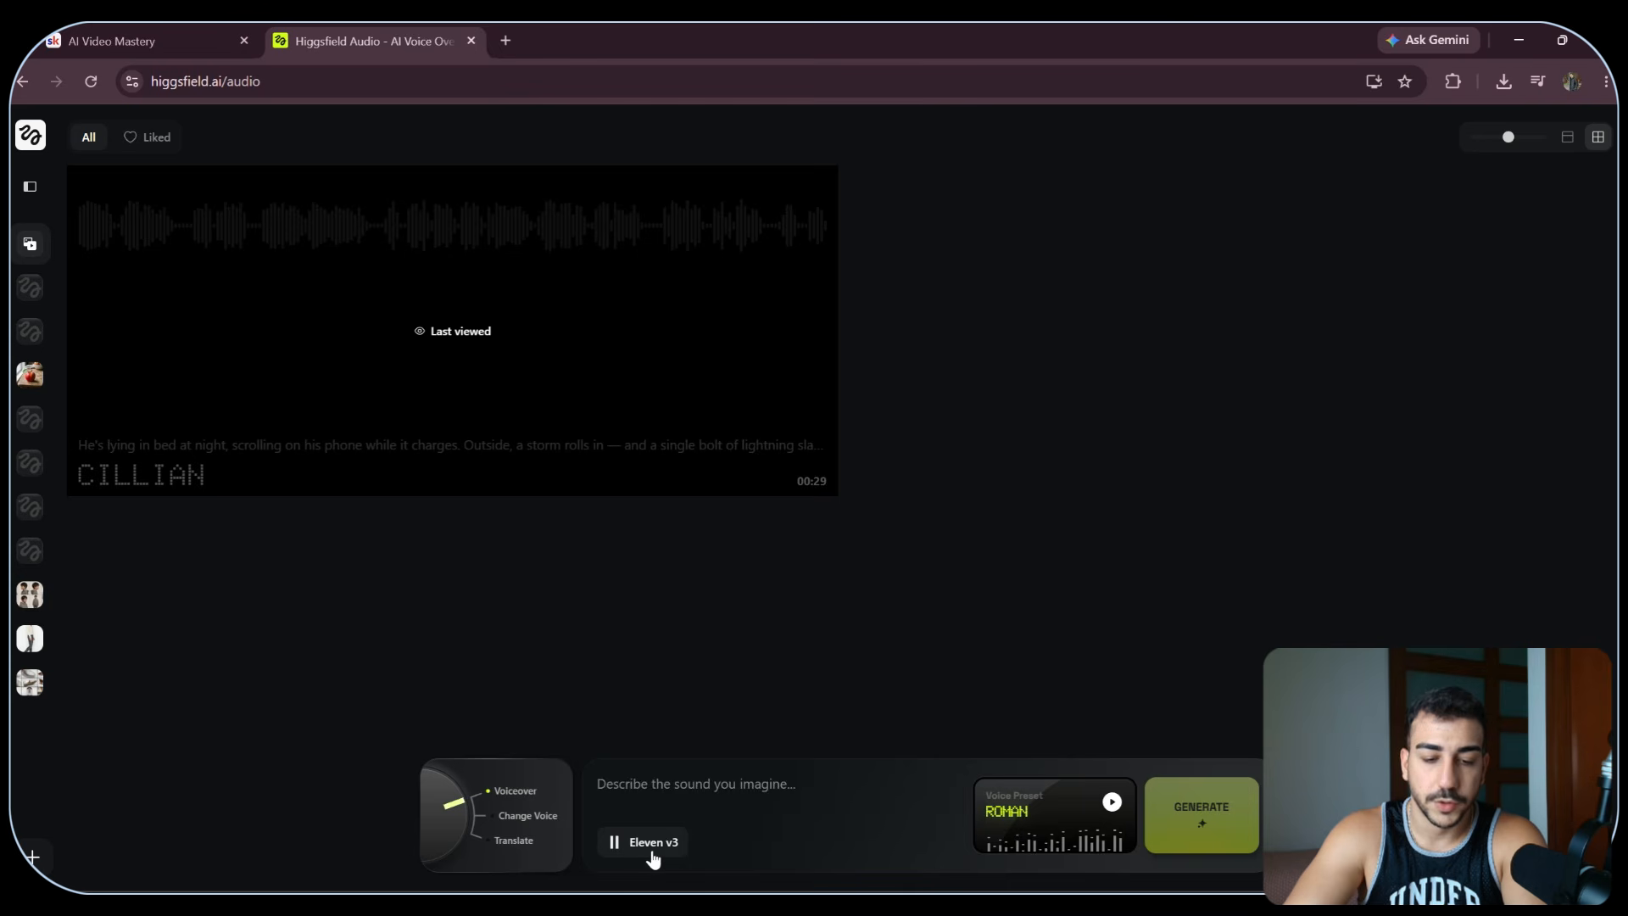
left_click(670, 841)
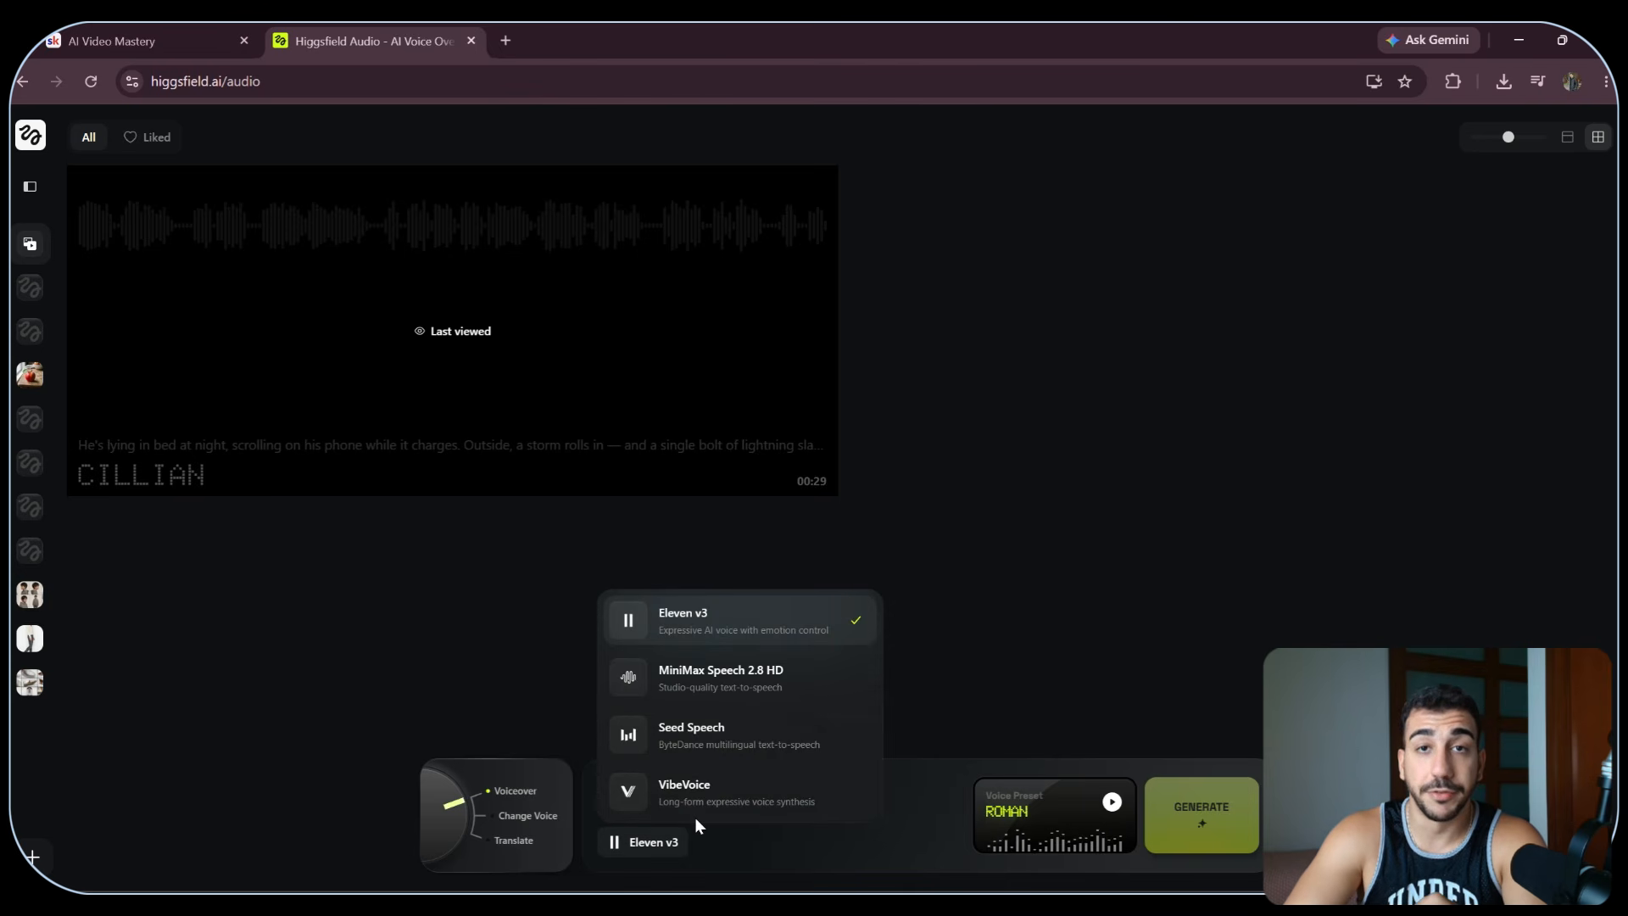
left_click(494, 796)
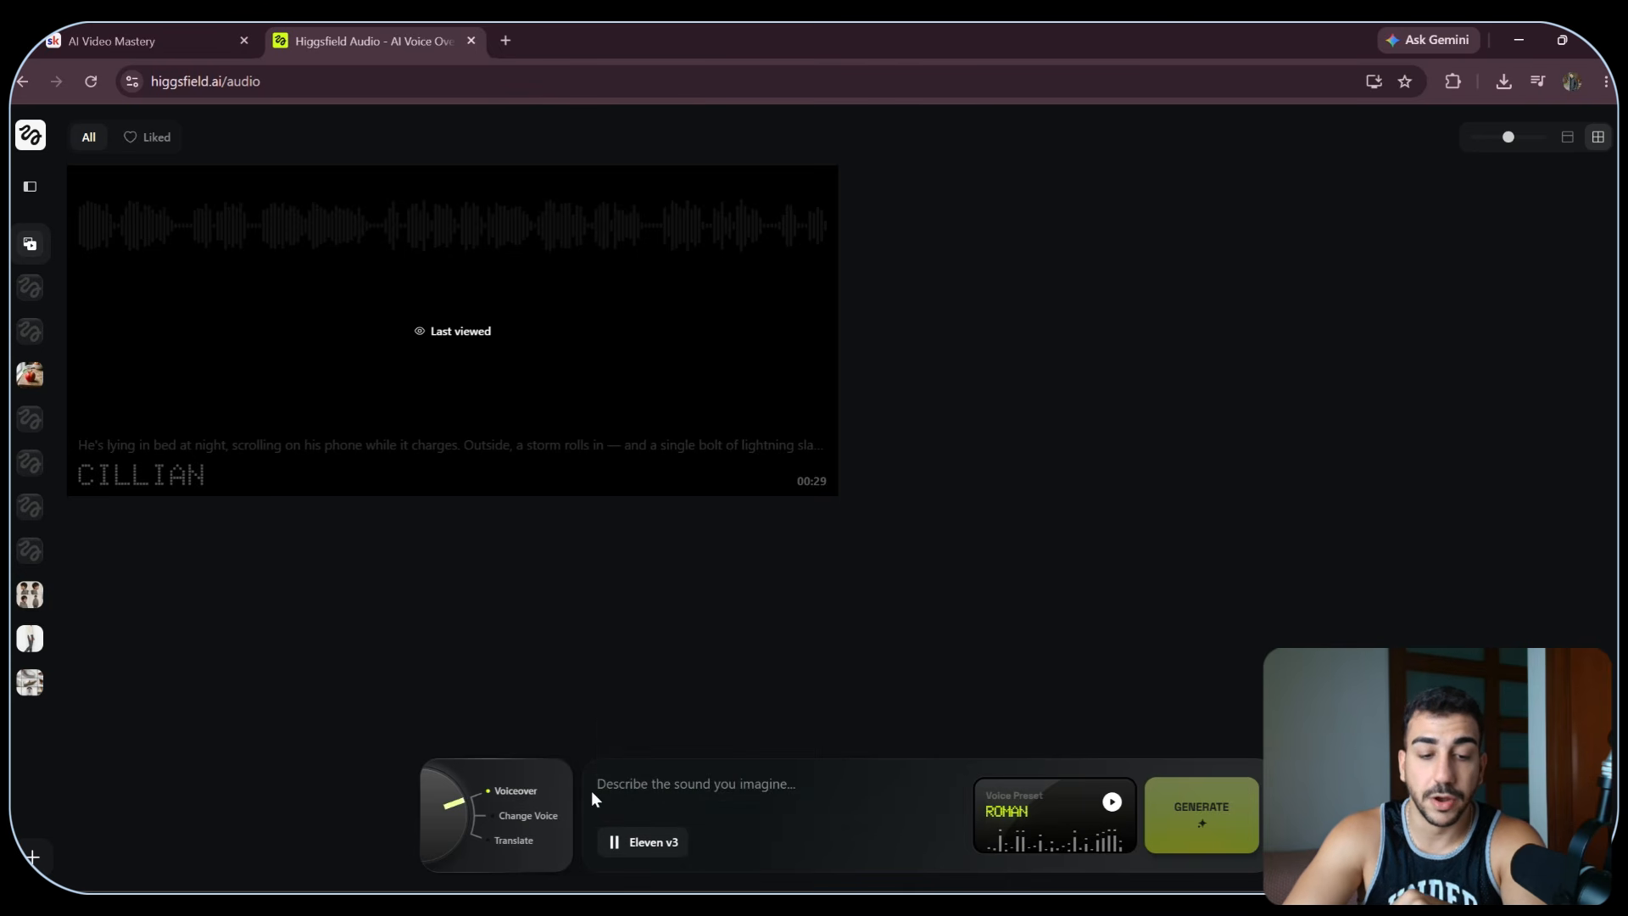
- Look at the Change Voice mode and browse the preset voices, without changing the Roman preset
left_click(543, 810)
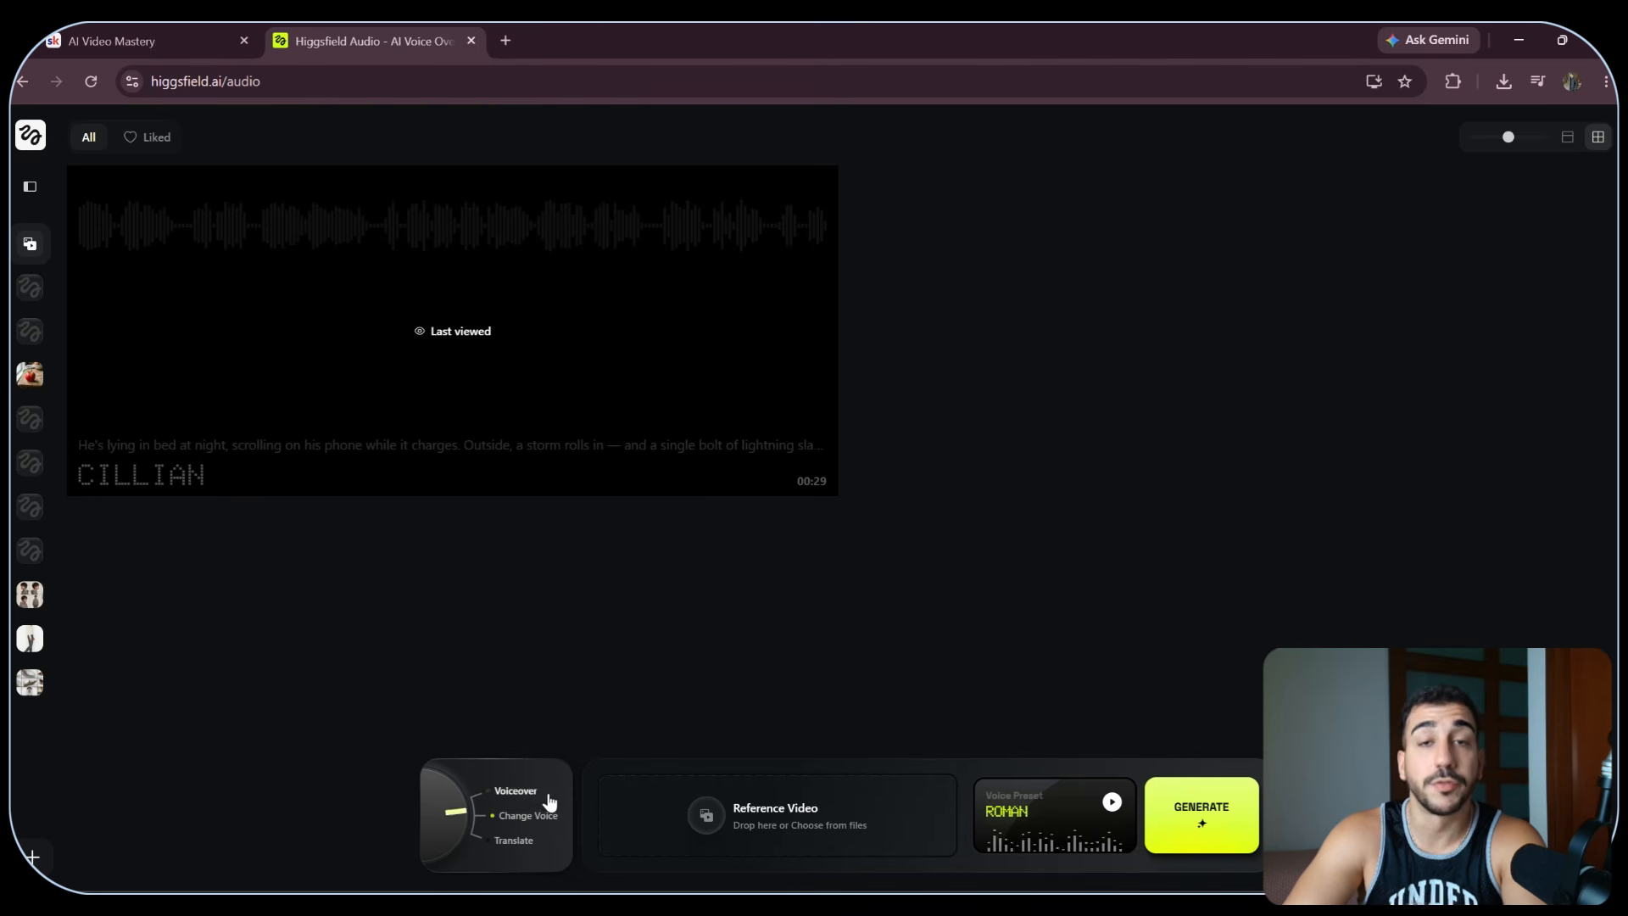
left_click(1020, 816)
scroll(964, 538, "down", 5)
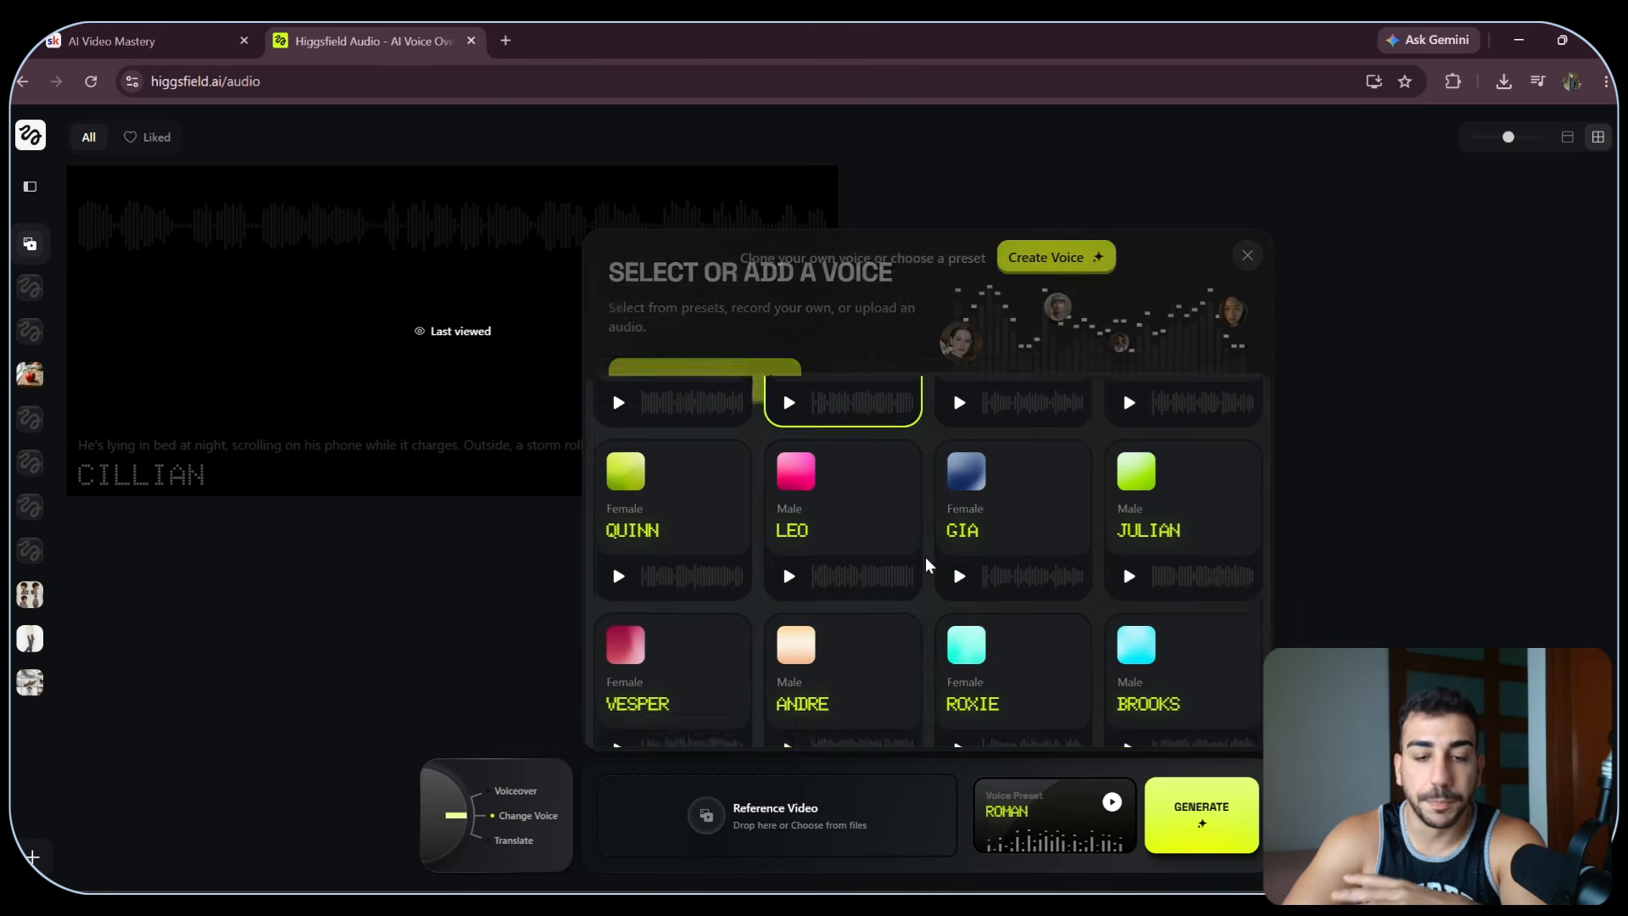
scroll(965, 539, "up", 6)
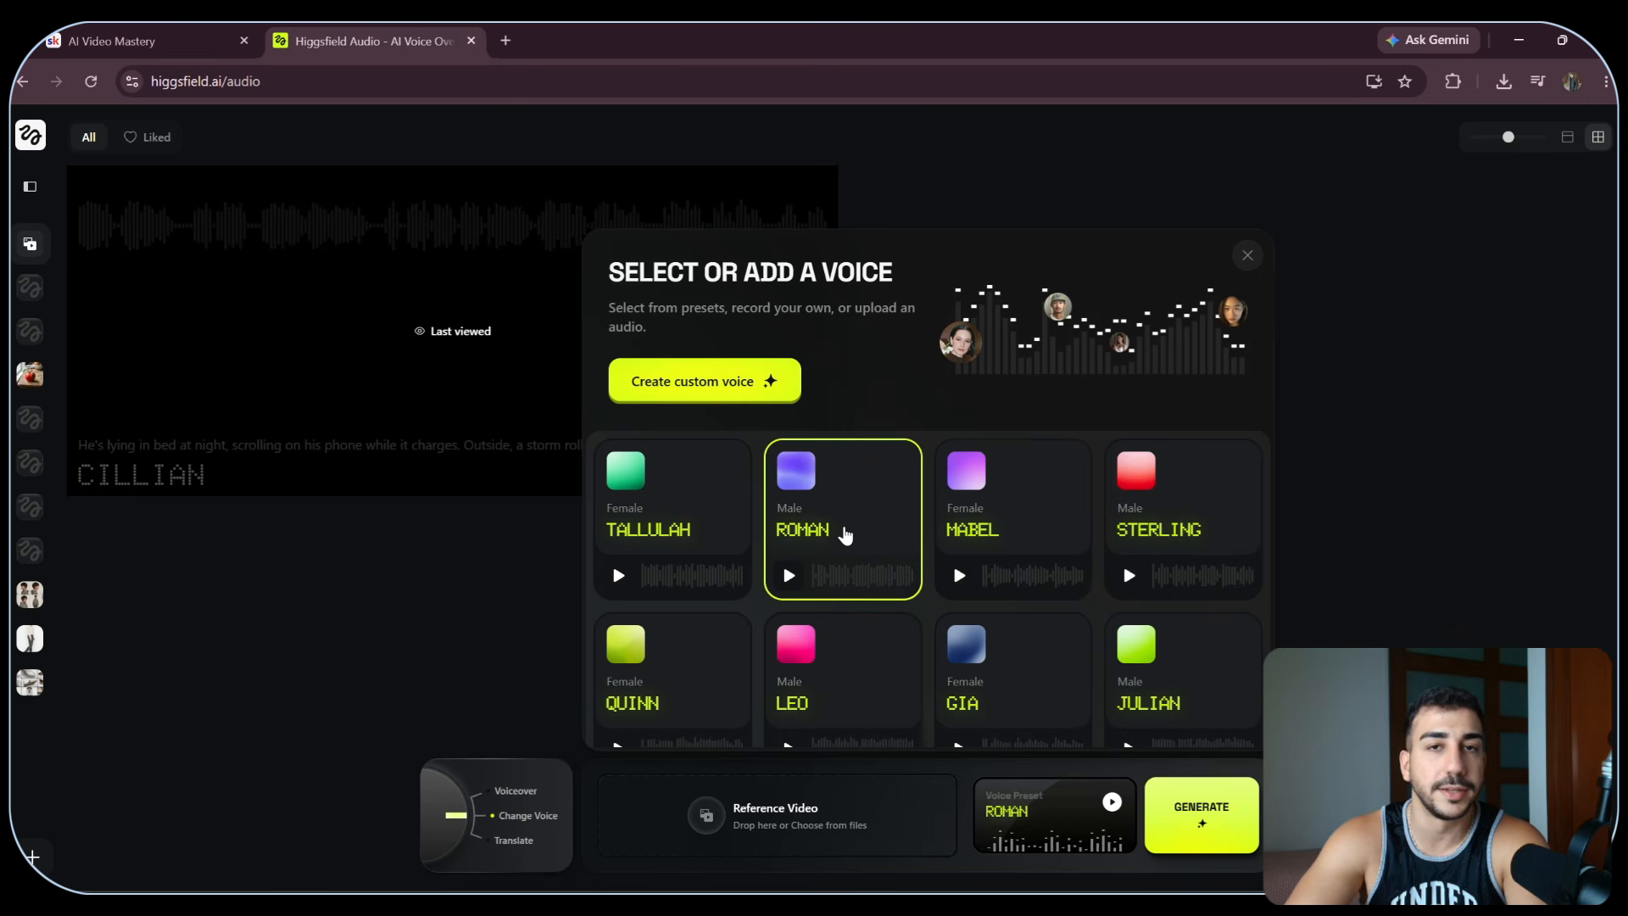
left_click(655, 830)
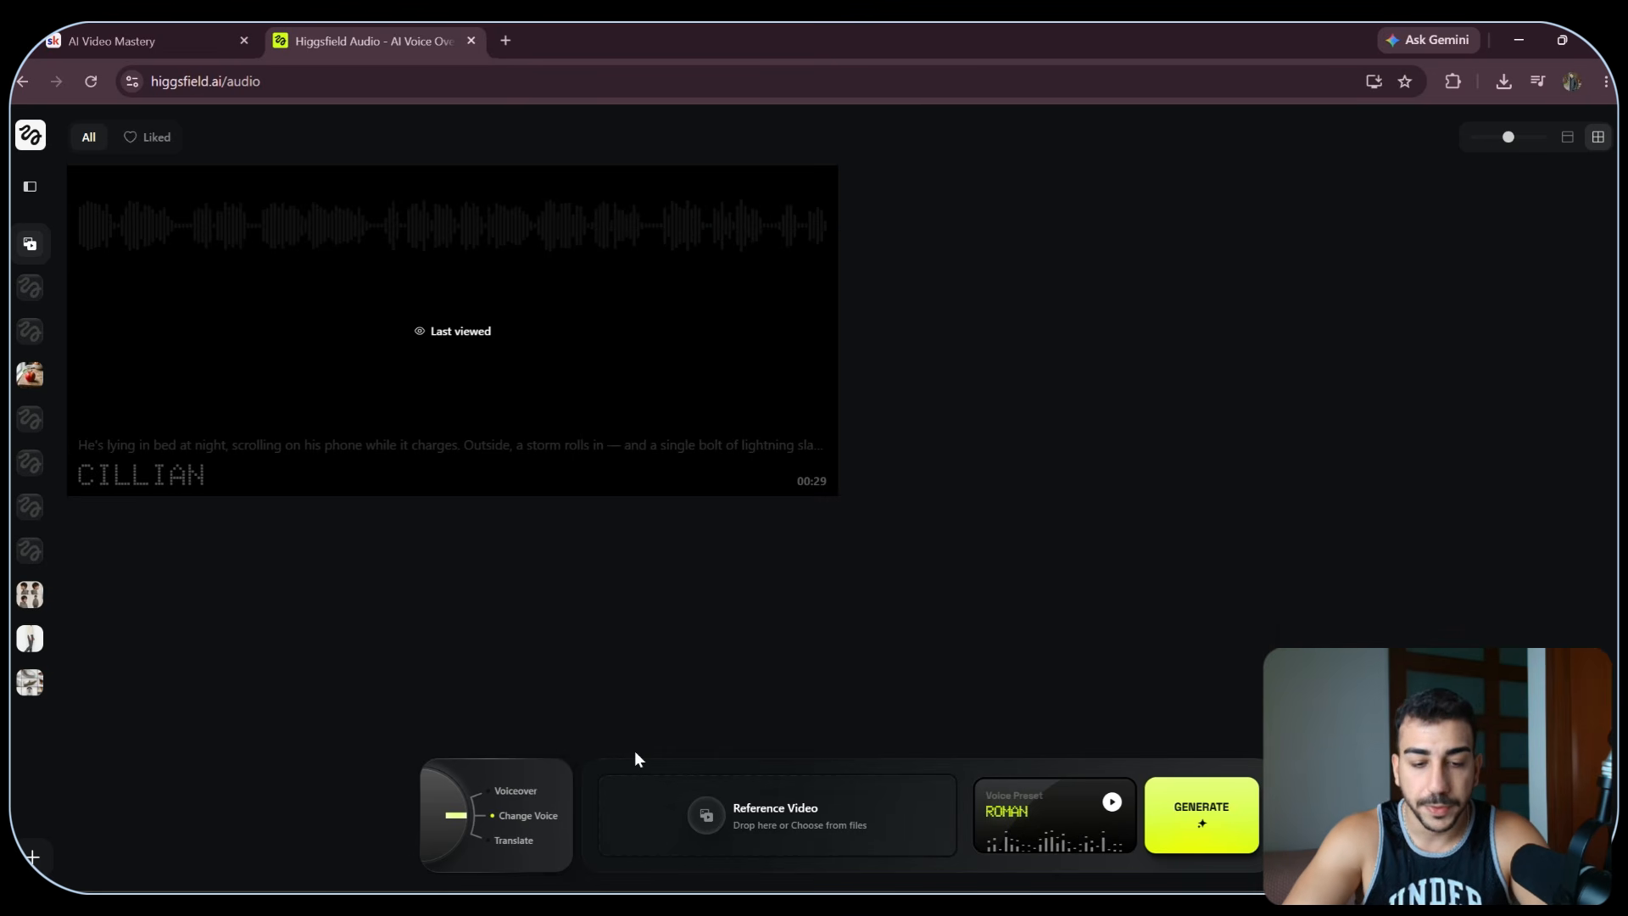
- Paste the copied narration into the Voiceover prompt and generate it with Eleven v3 and the Roman voice
left_click(509, 790)
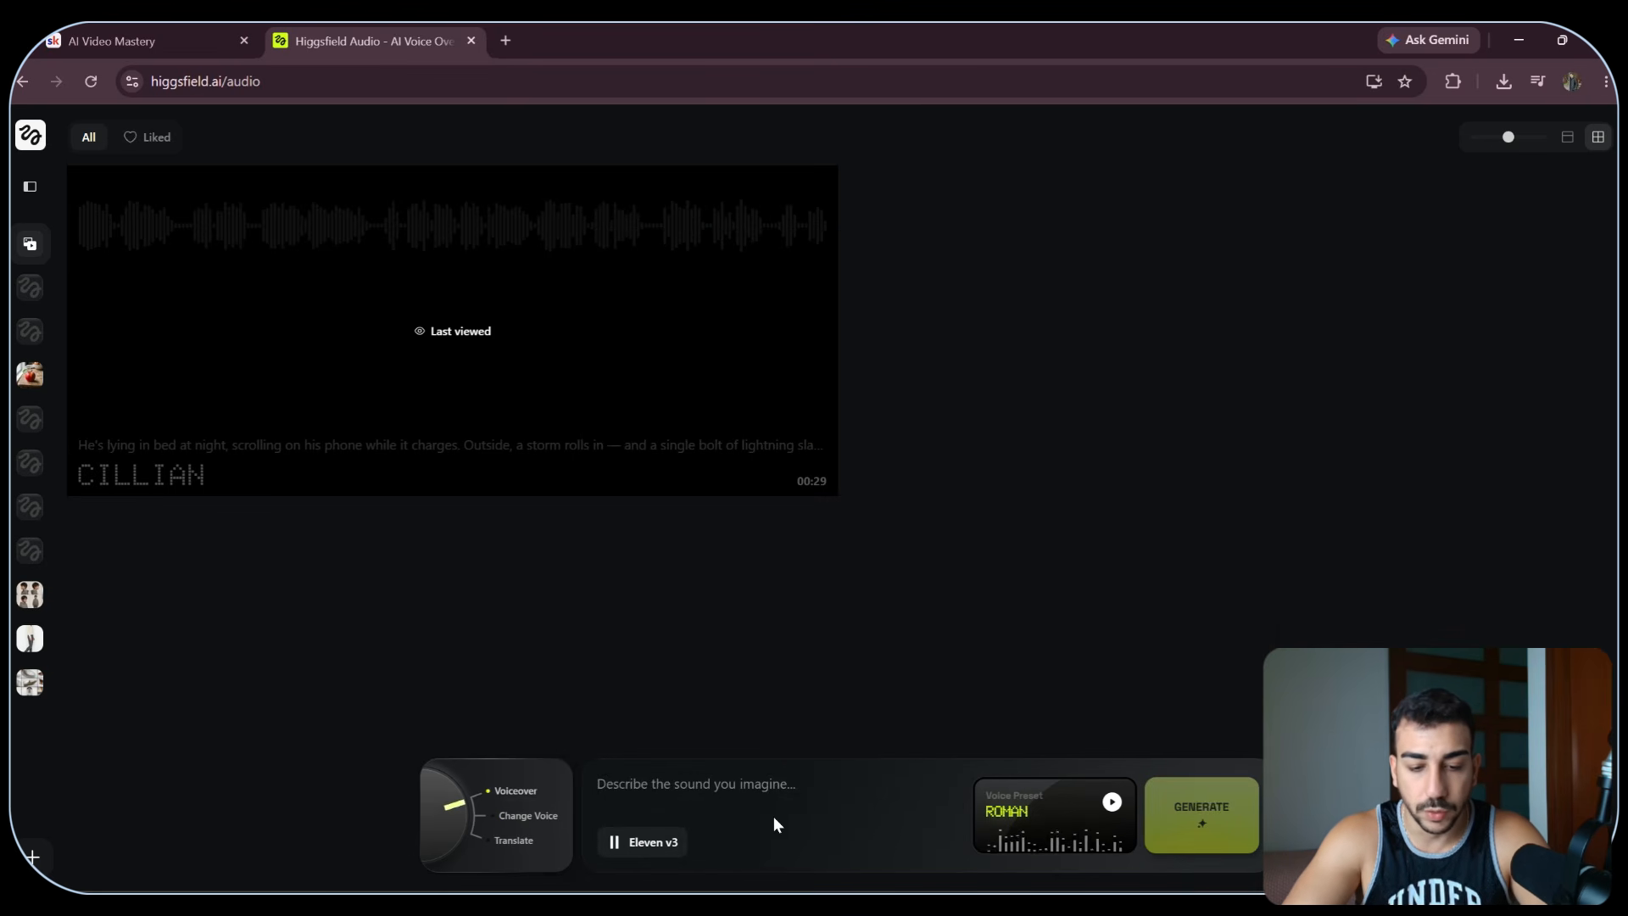
key("ctrl+v")
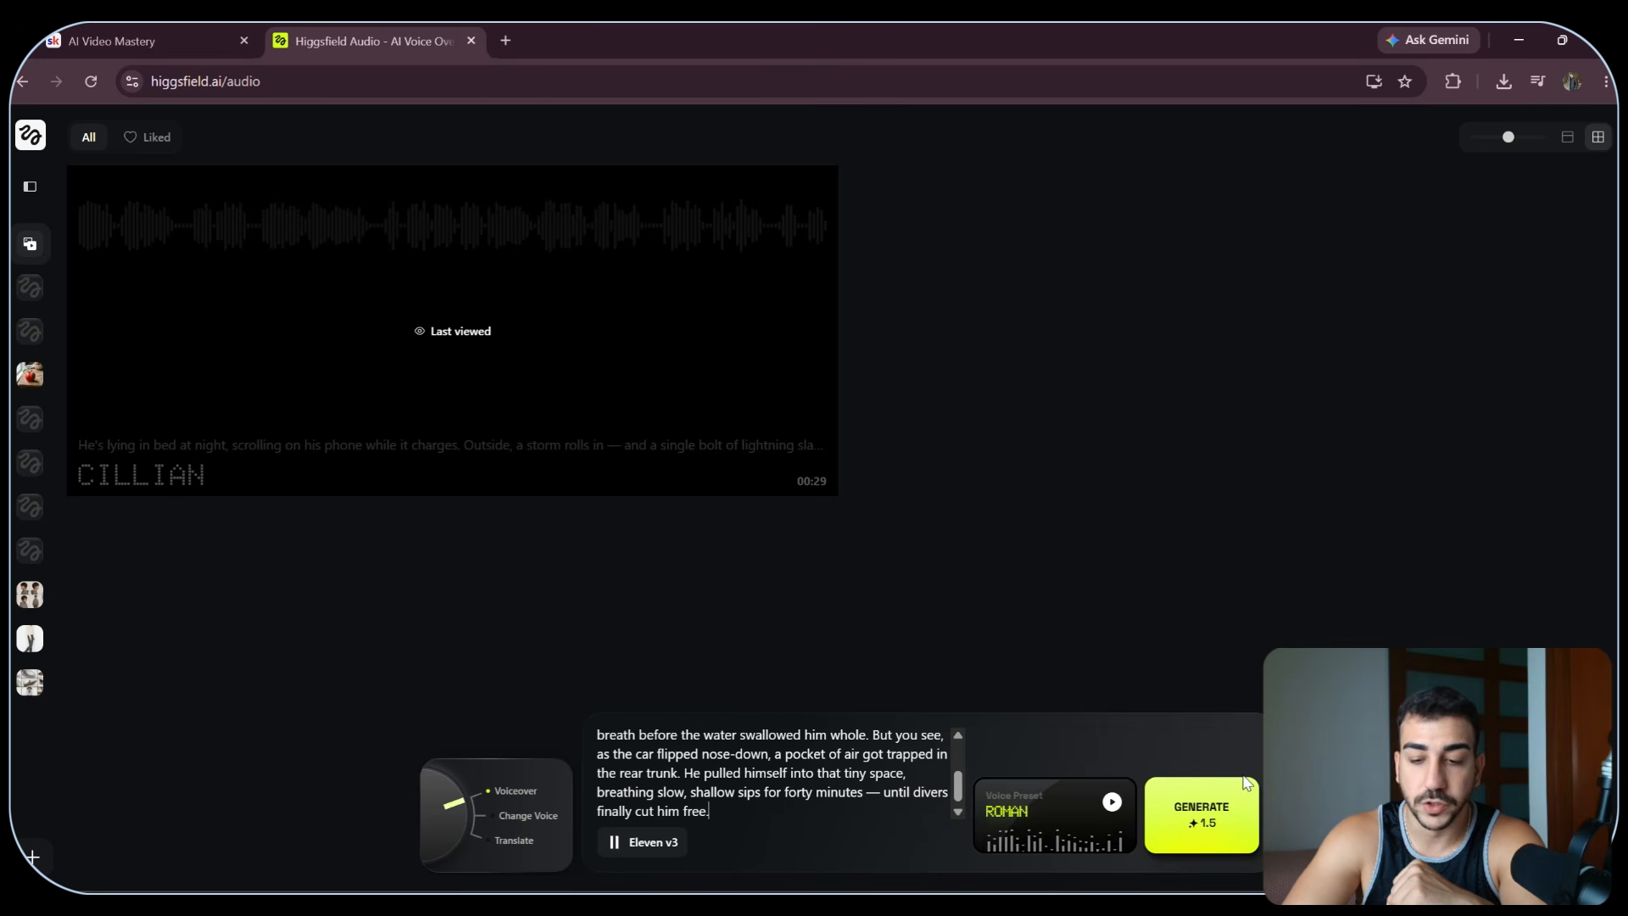
left_click(1230, 846)
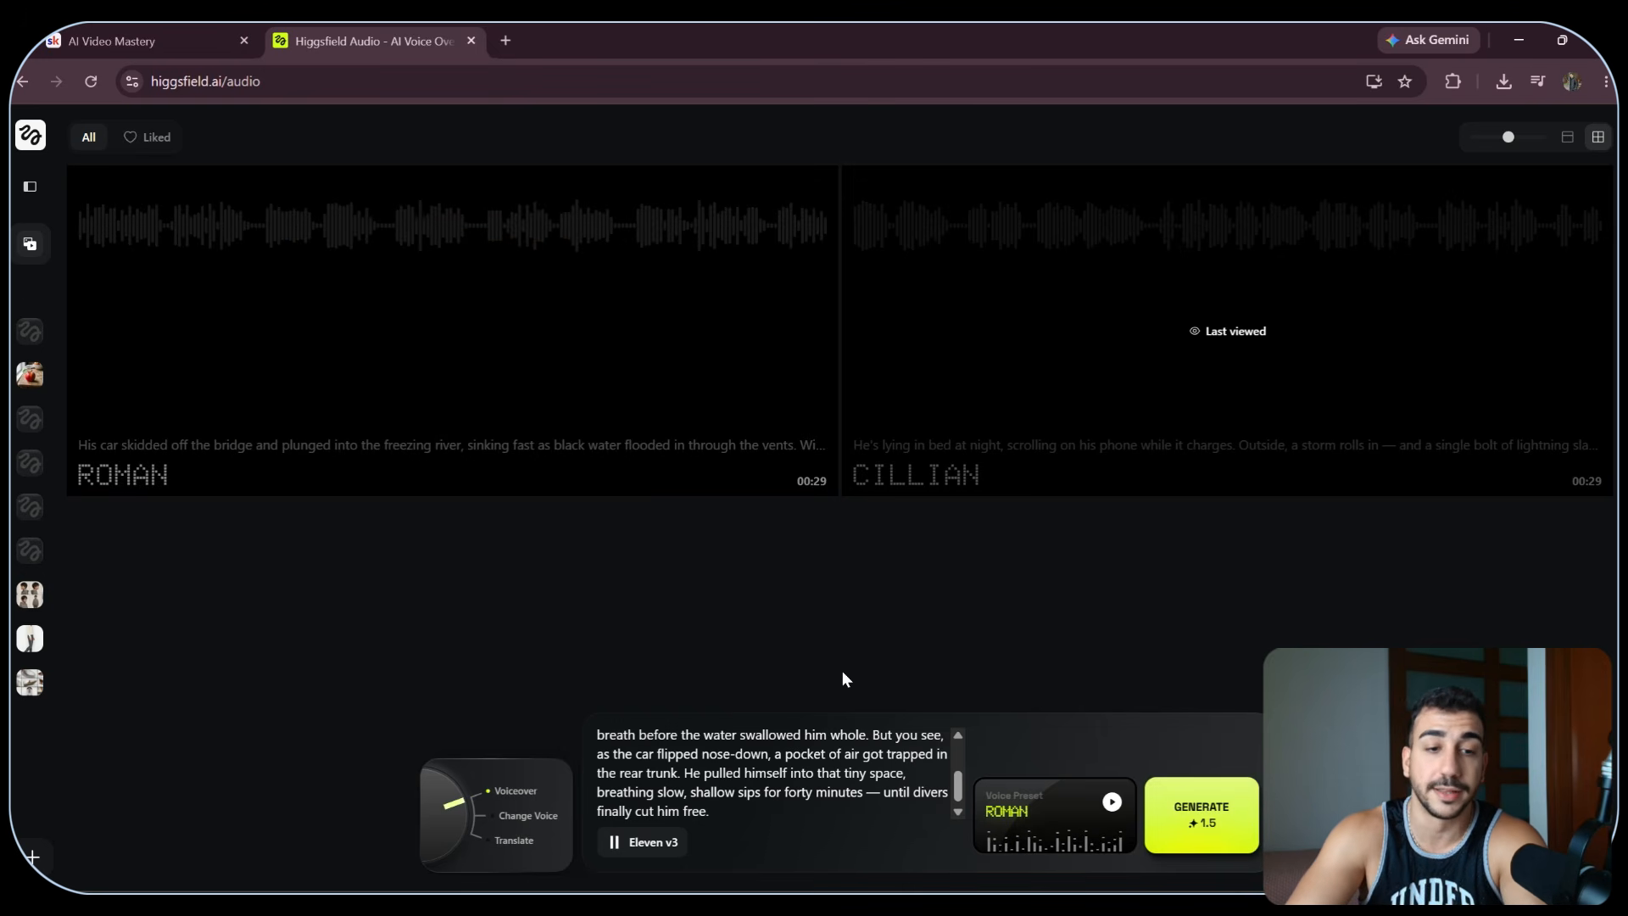
- Download the Roman voiceover and place it beneath the video clips in CapCut, aligned with the start of the timeline
mouse_move(629, 484)
left_click(817, 258)
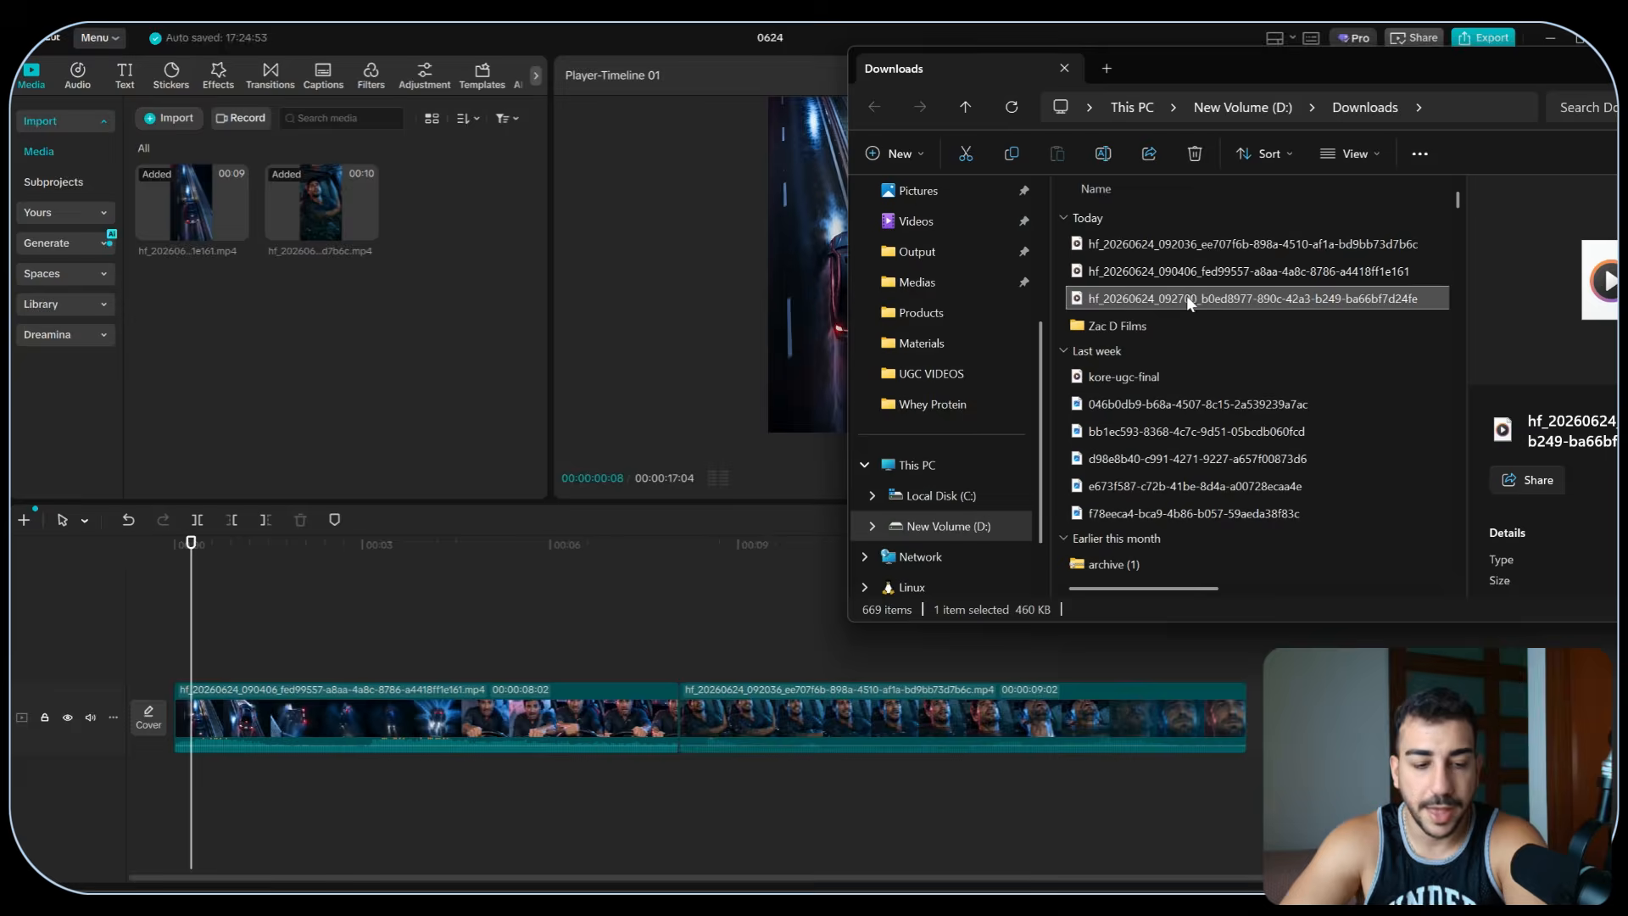
left_click_drag(1188, 298, 252, 795)
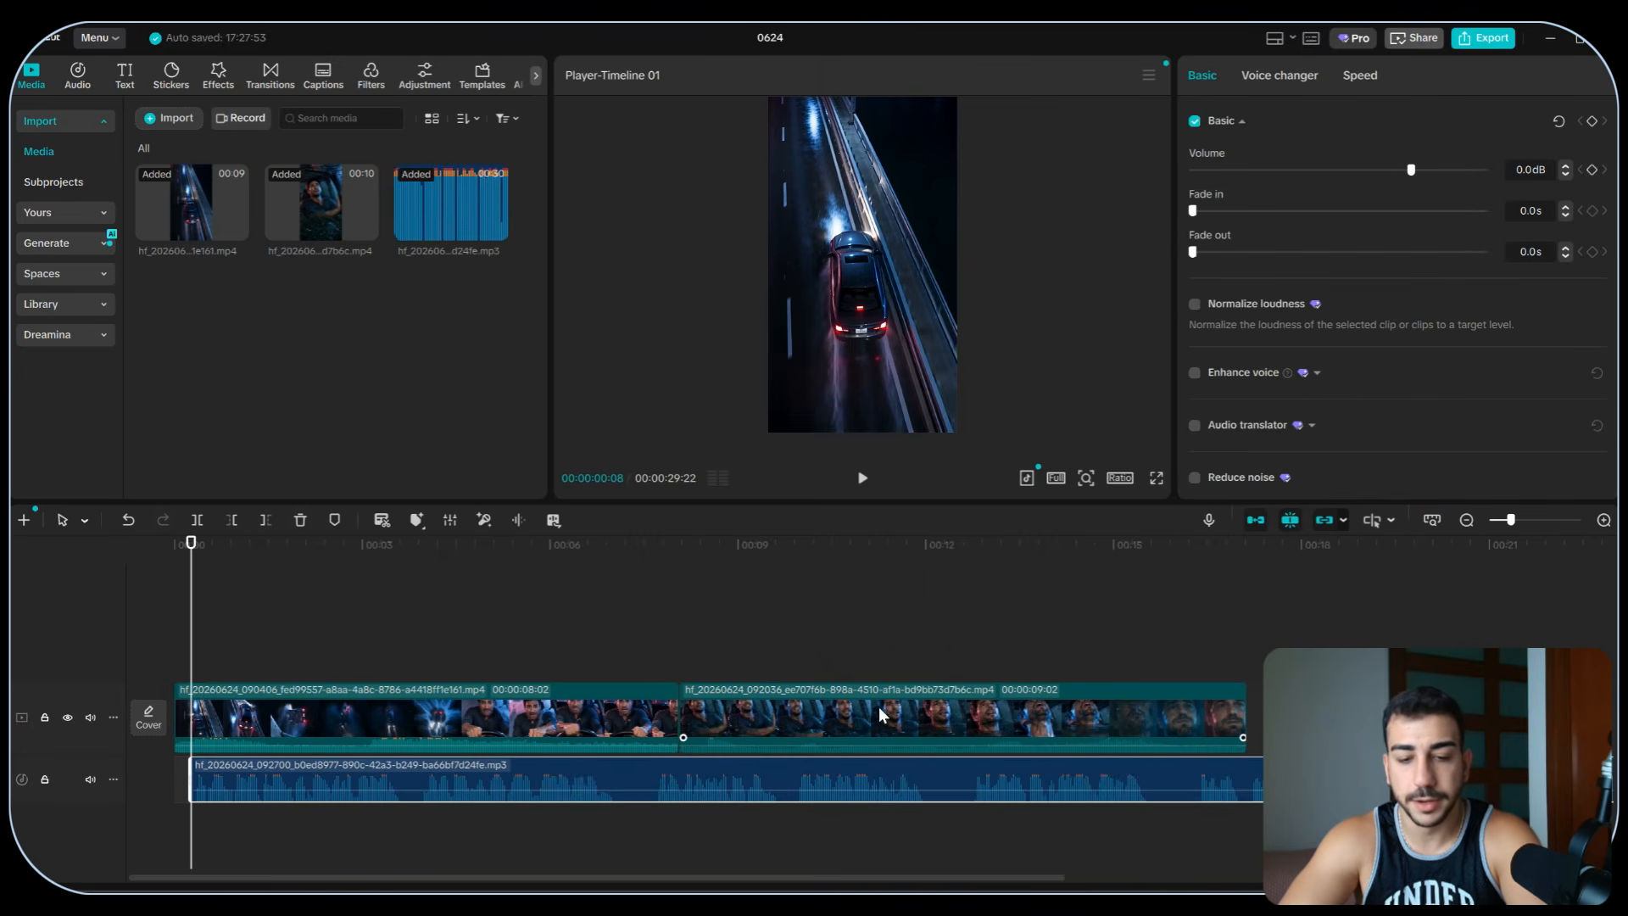
left_click_drag(365, 776, 400, 766)
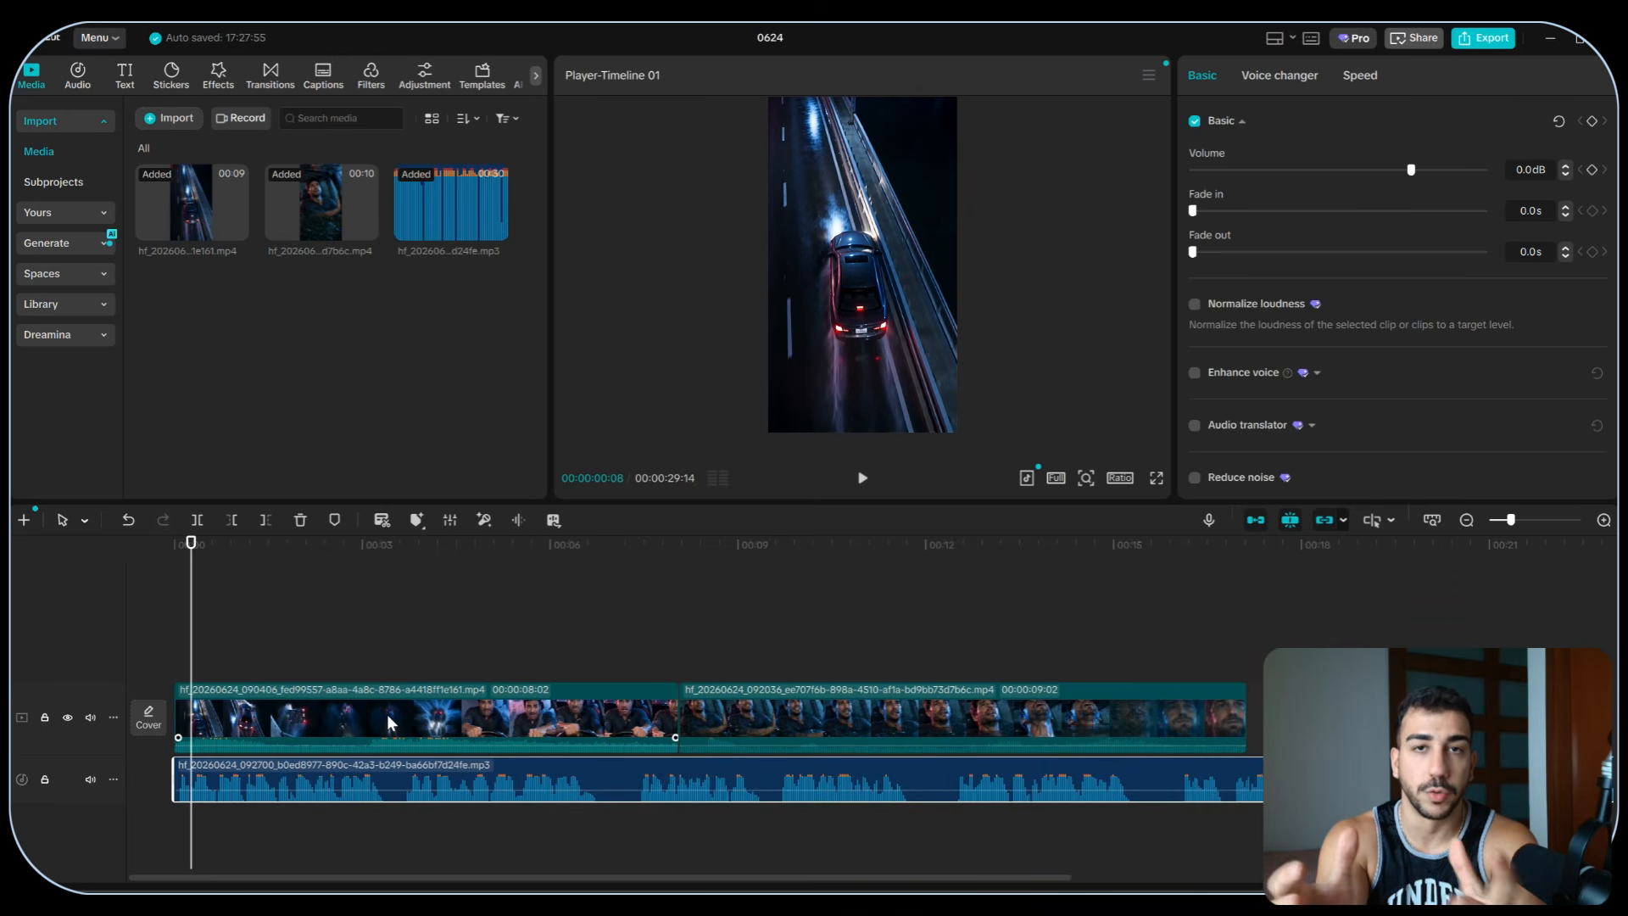
- Lower the audio volume of both video clips to -20 dB
left_click(398, 556)
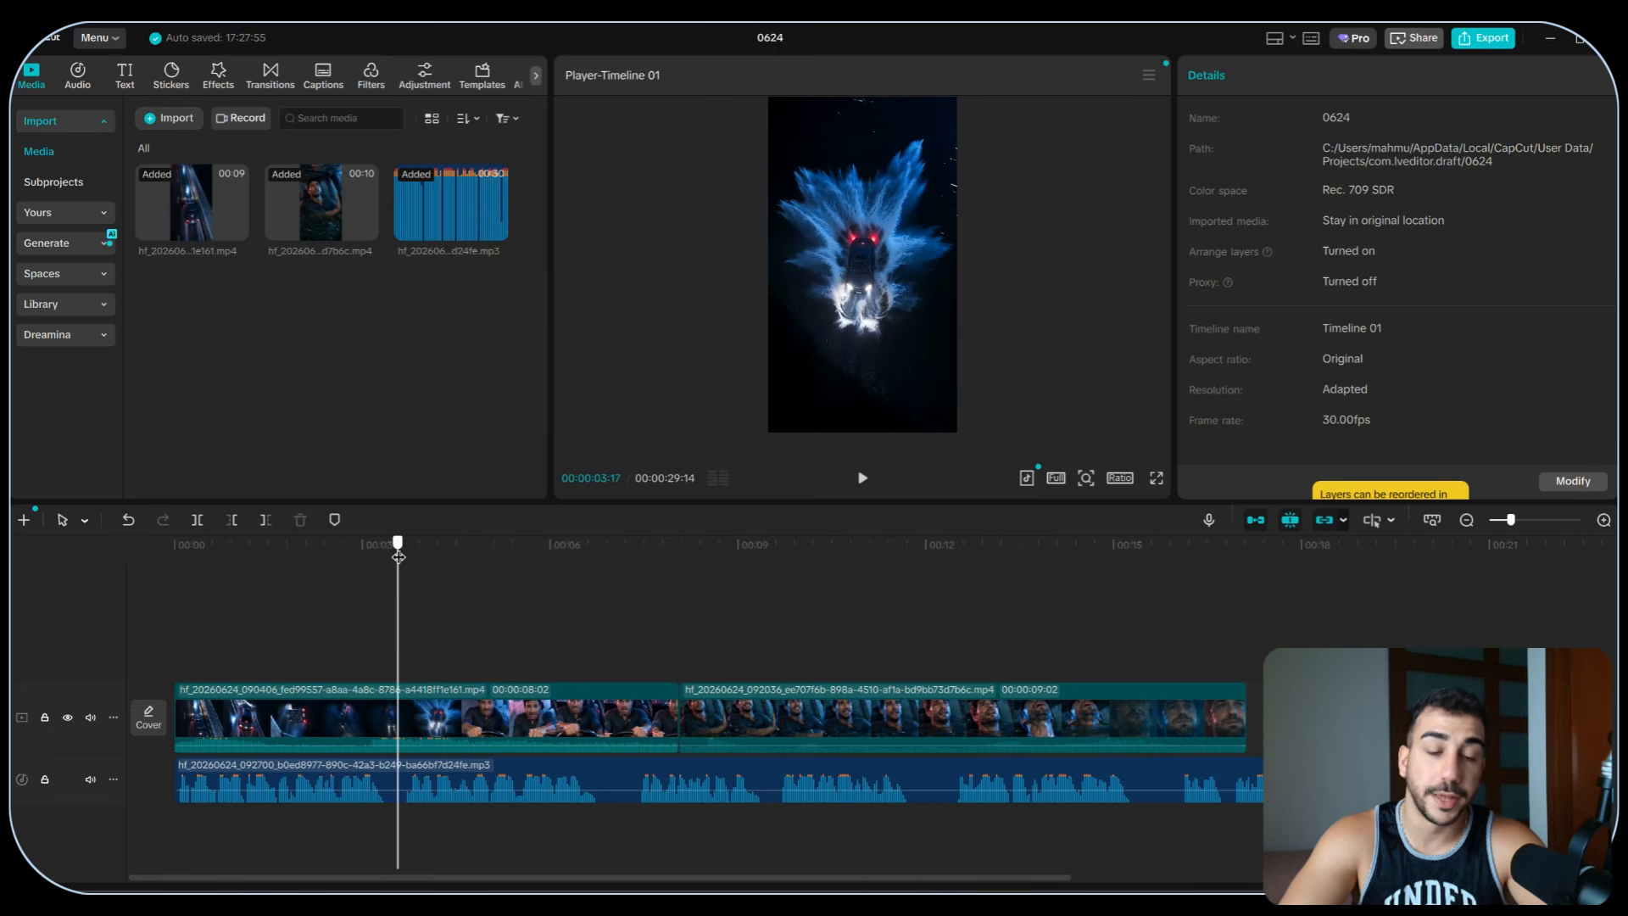
left_click_drag(452, 652, 761, 726)
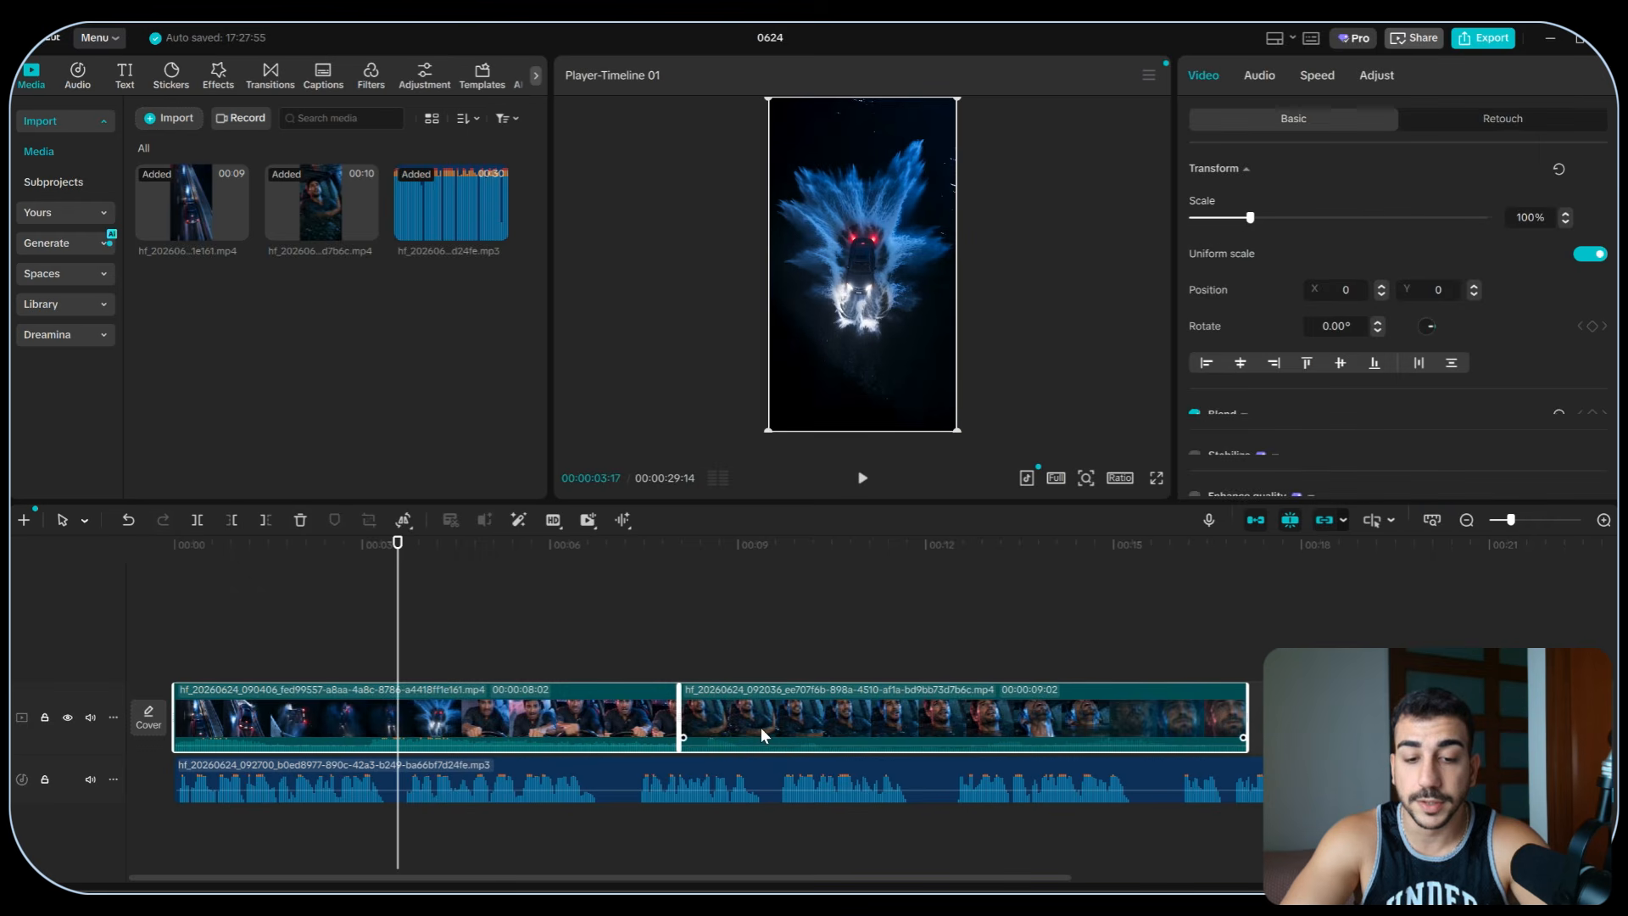
left_click(1261, 76)
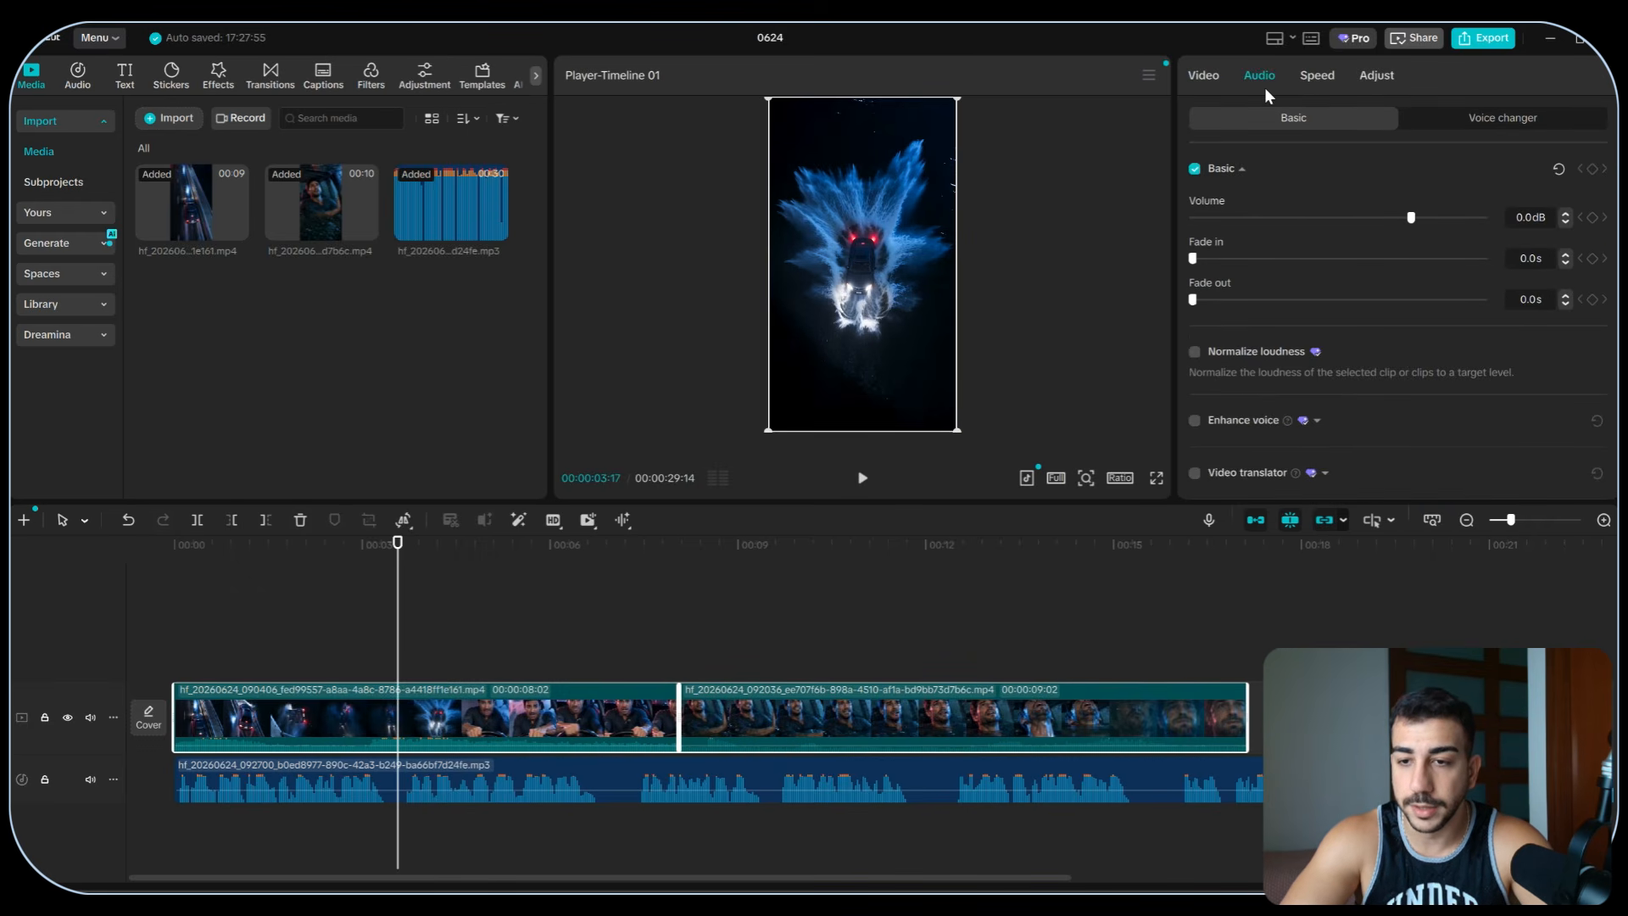
scroll(1431, 256, "down", 2)
scroll(1388, 354, "up", 2)
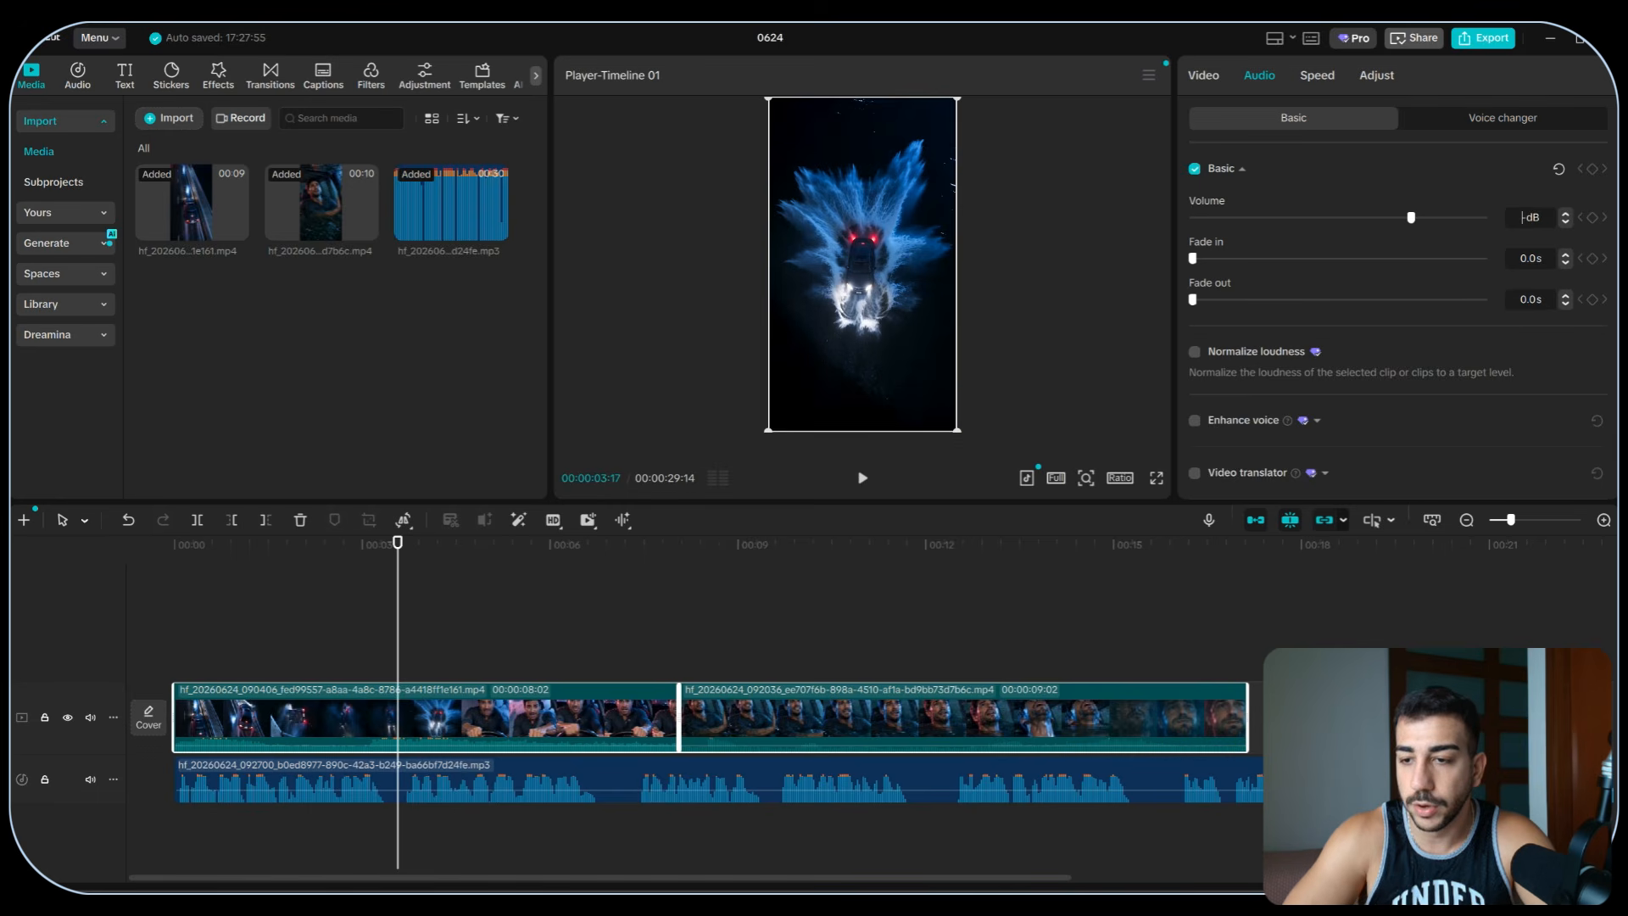
type("-20")
key("Return")
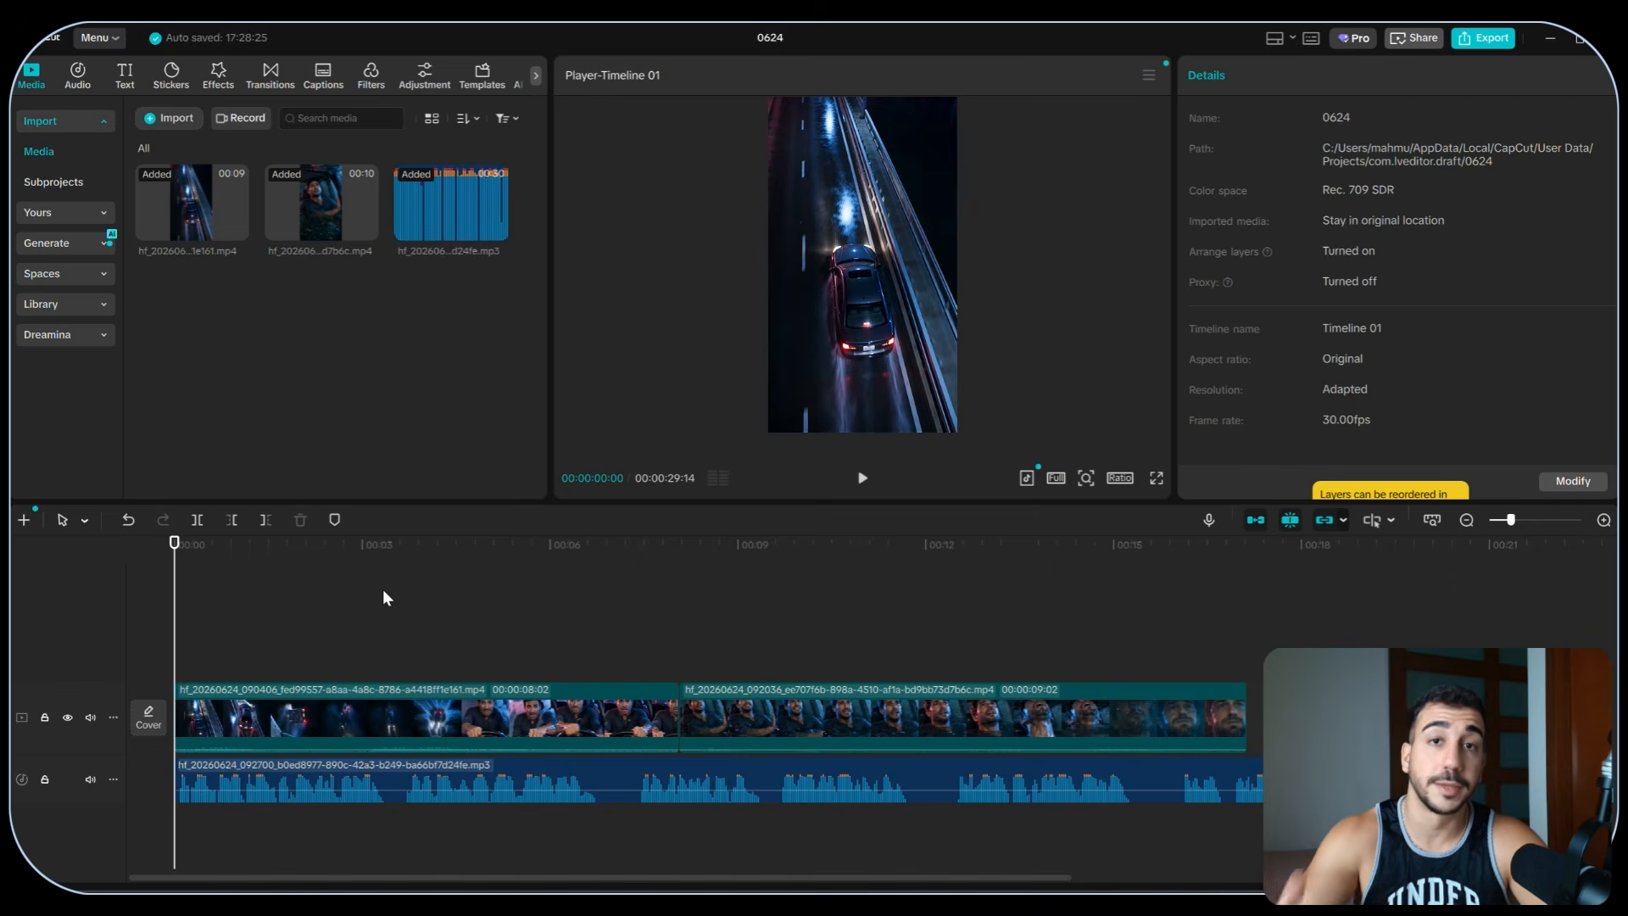
- Trim the silence before the first words of the voiceover and align the audio with the timeline start
scroll(222, 789, "up", 5)
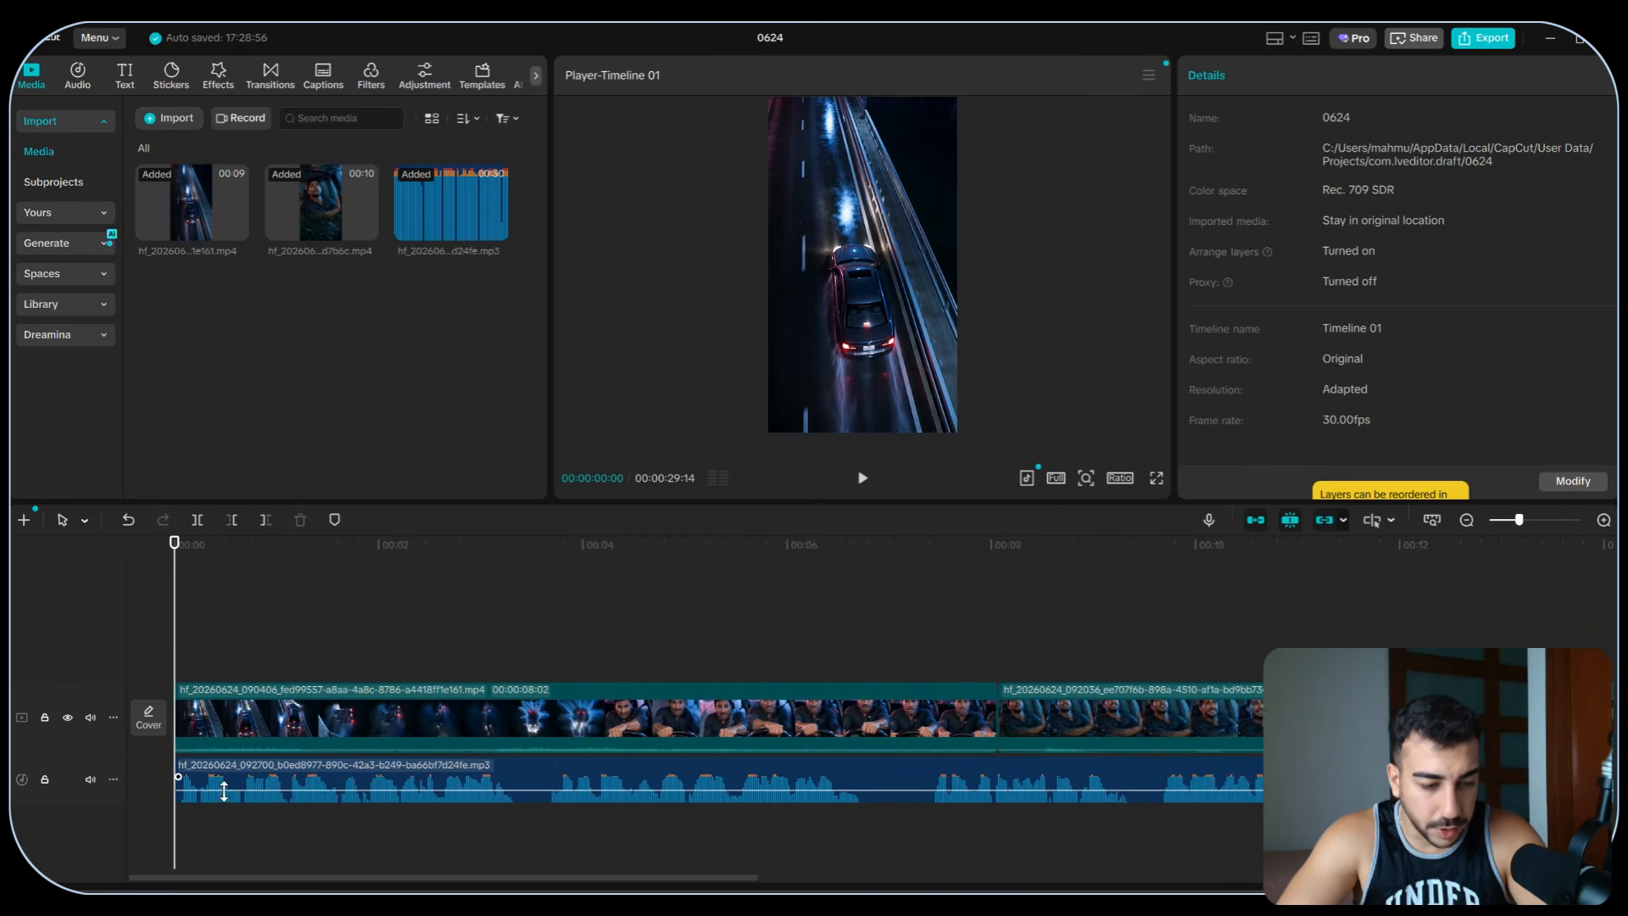
left_click(195, 799)
mouse_move(174, 798)
left_mouse_down()
mouse_move(182, 812)
mouse_move(161, 797)
mouse_move(199, 797)
left_mouse_up()
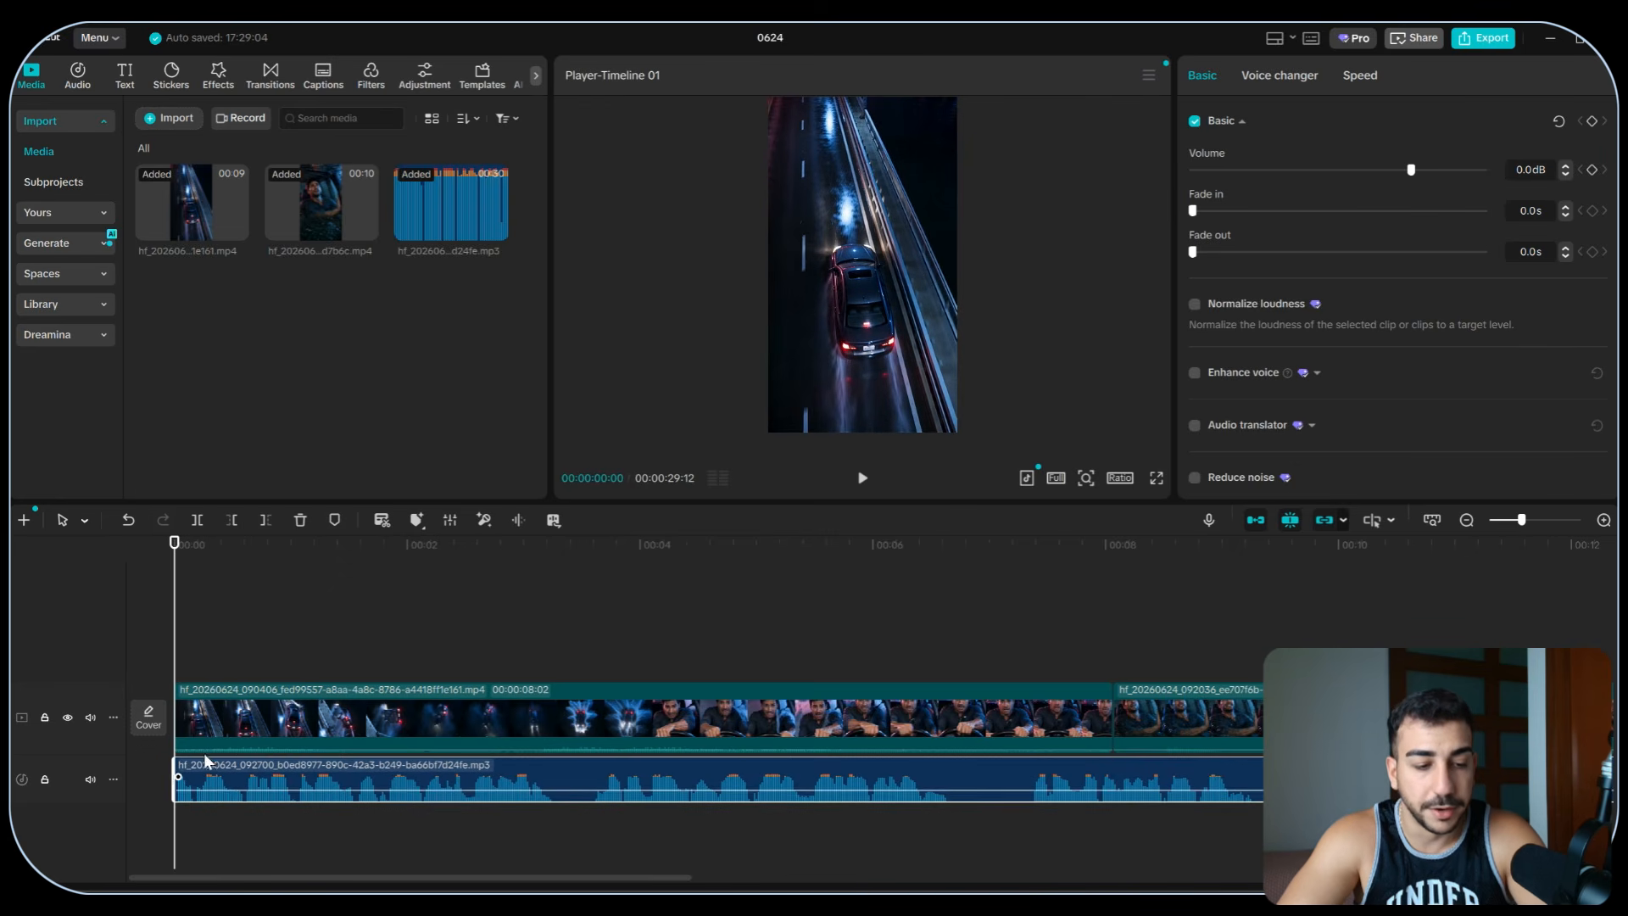
- Watch the two clips with the voiceover in full screen from the start, then stop playback
left_click(197, 568)
left_click(1157, 478)
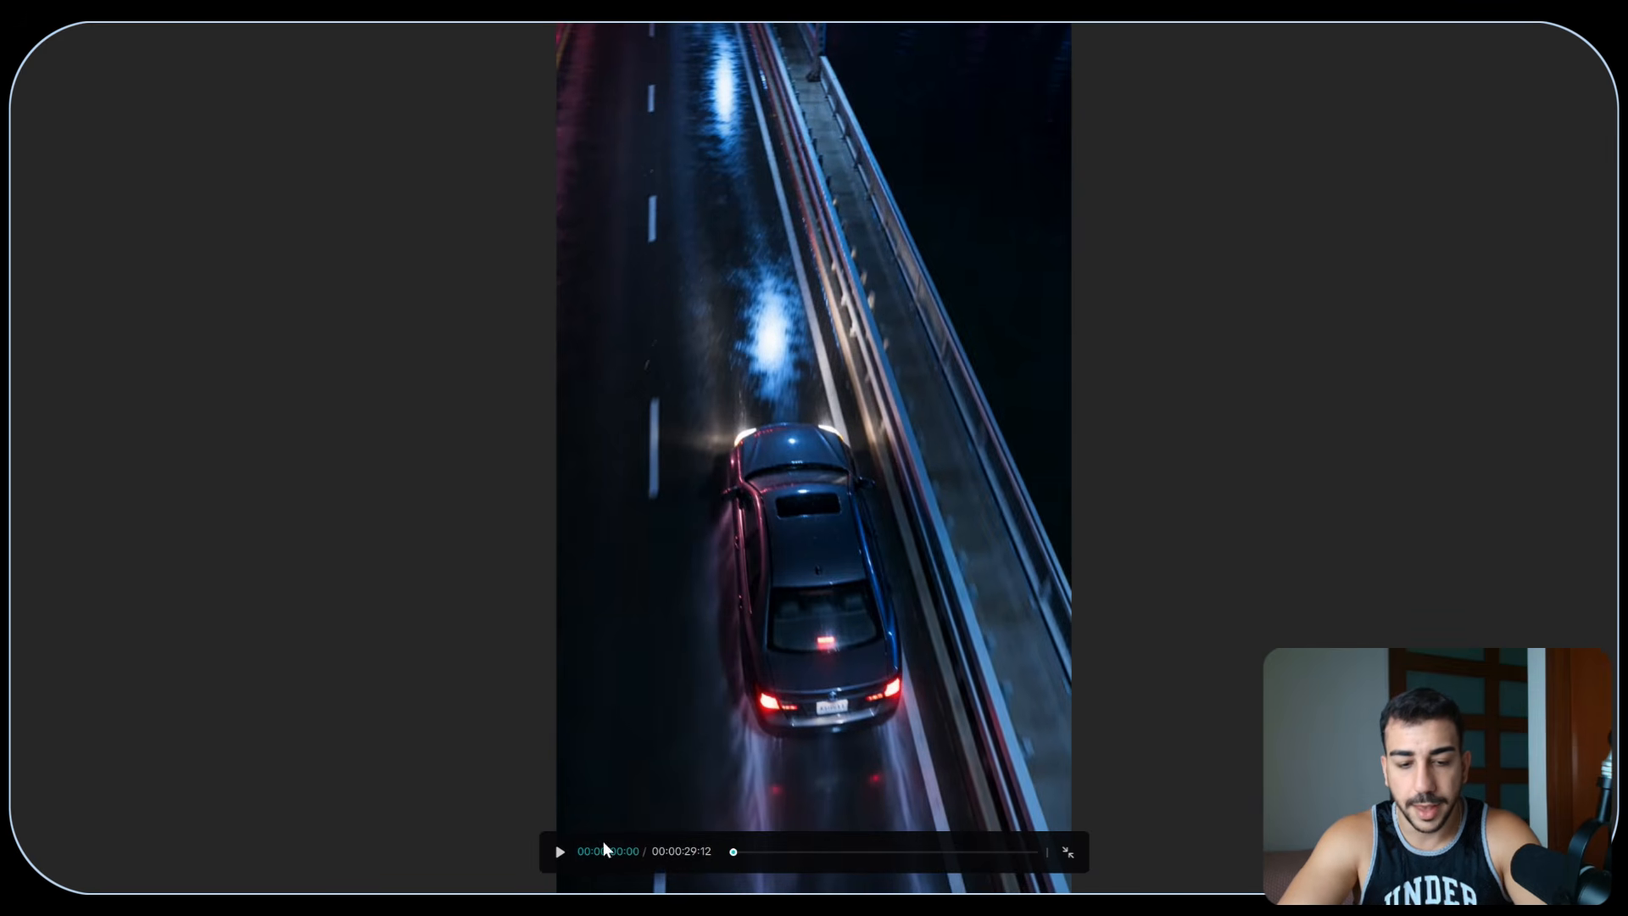
left_click(561, 851)
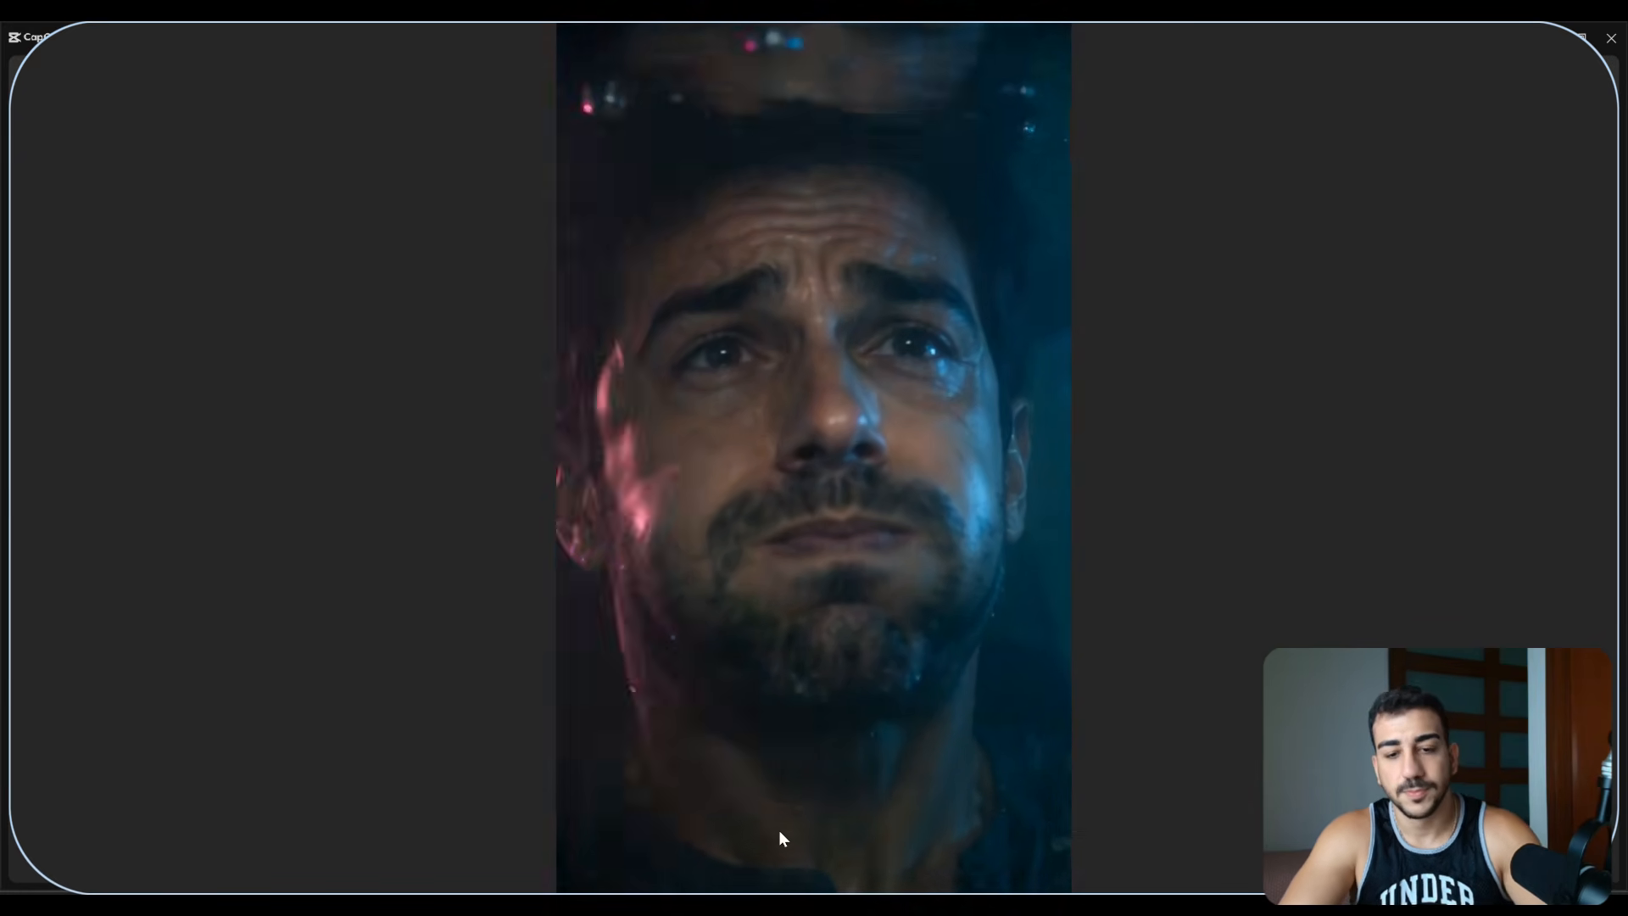
key("Escape")
key("space")
- Scrub through the VIDEO 2 clip to examine how its scenes line up with the voiceover and the remaining narration
left_click_drag(867, 561, 784, 562)
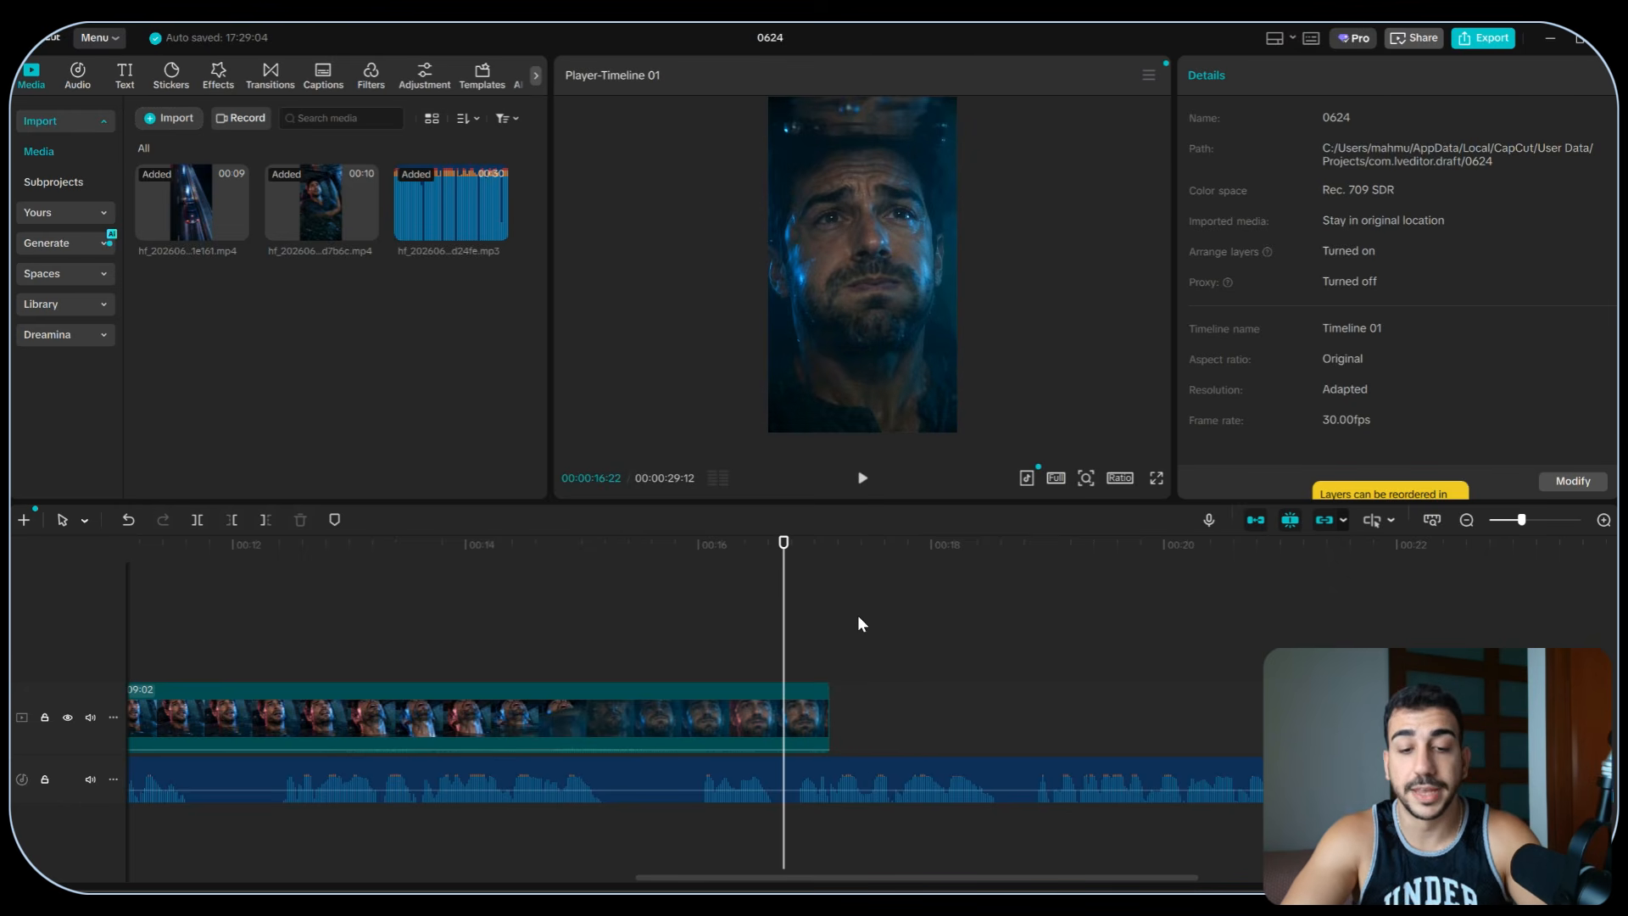
scroll(857, 614, "down", 3)
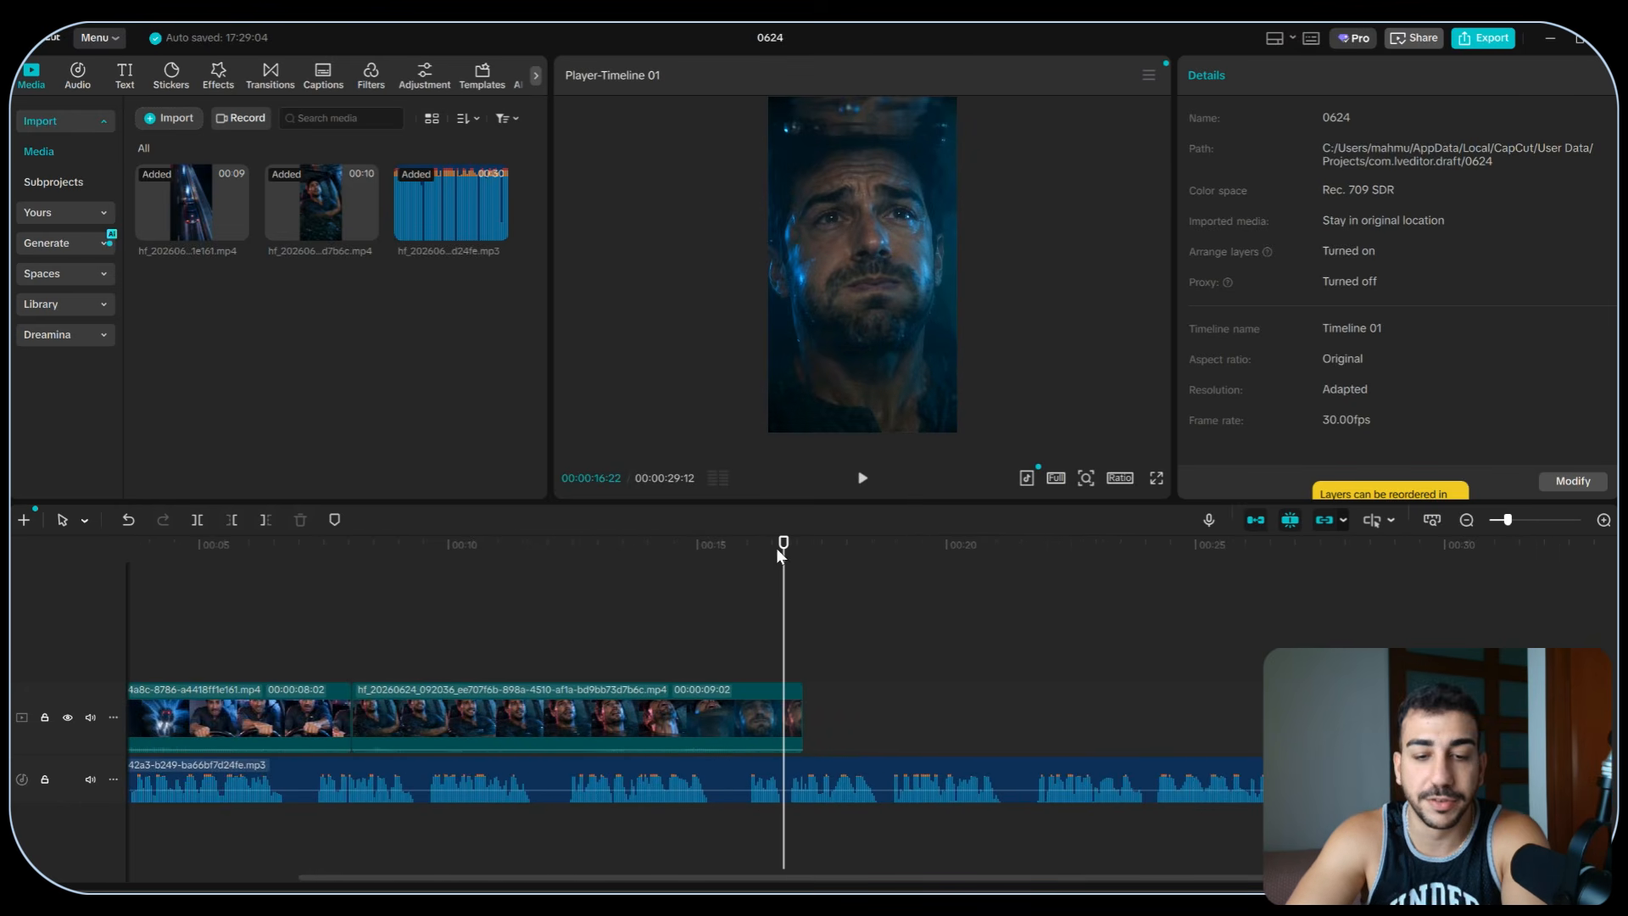
left_click_drag(778, 545, 560, 546)
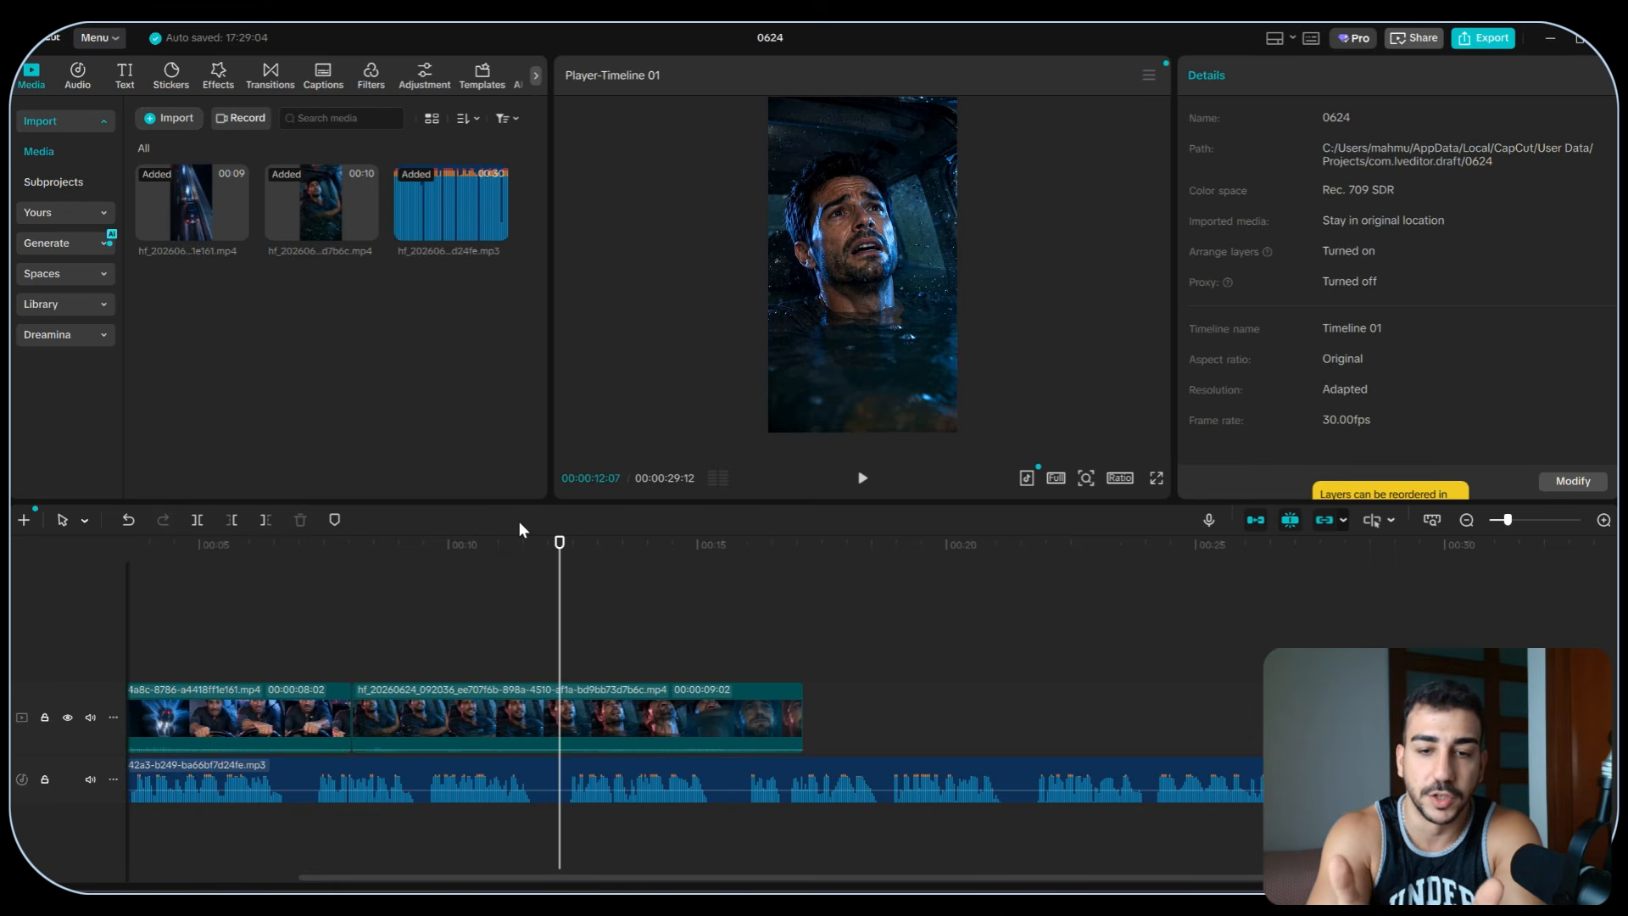
left_click_drag(361, 576, 691, 547)
scroll(819, 656, "down", 2)
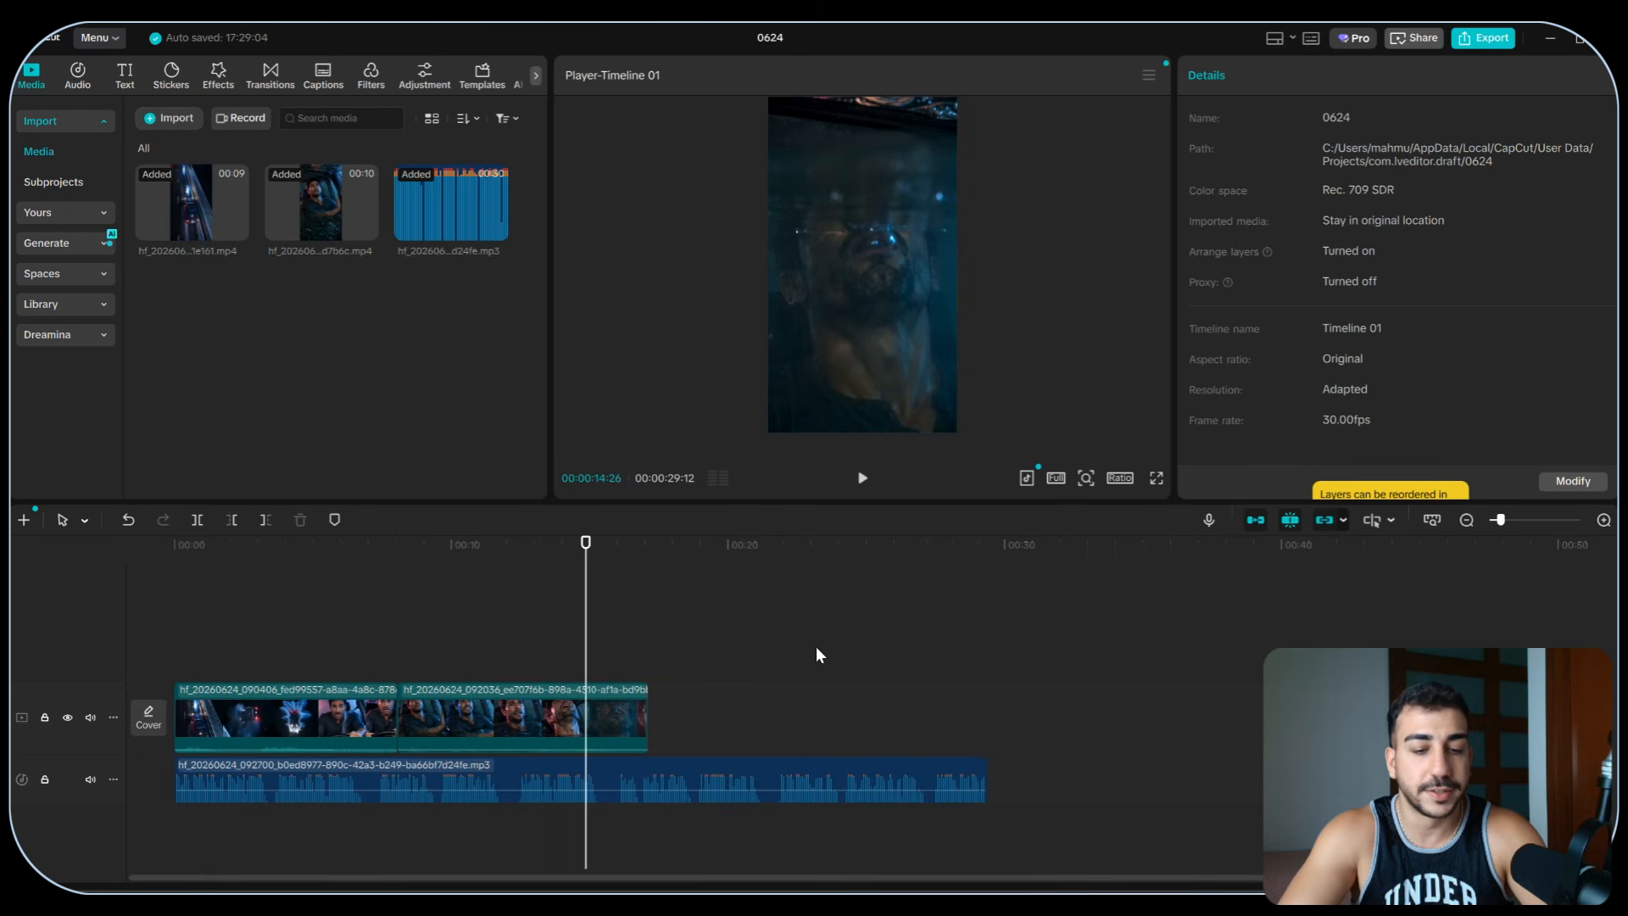
scroll(818, 655, "down", 1)
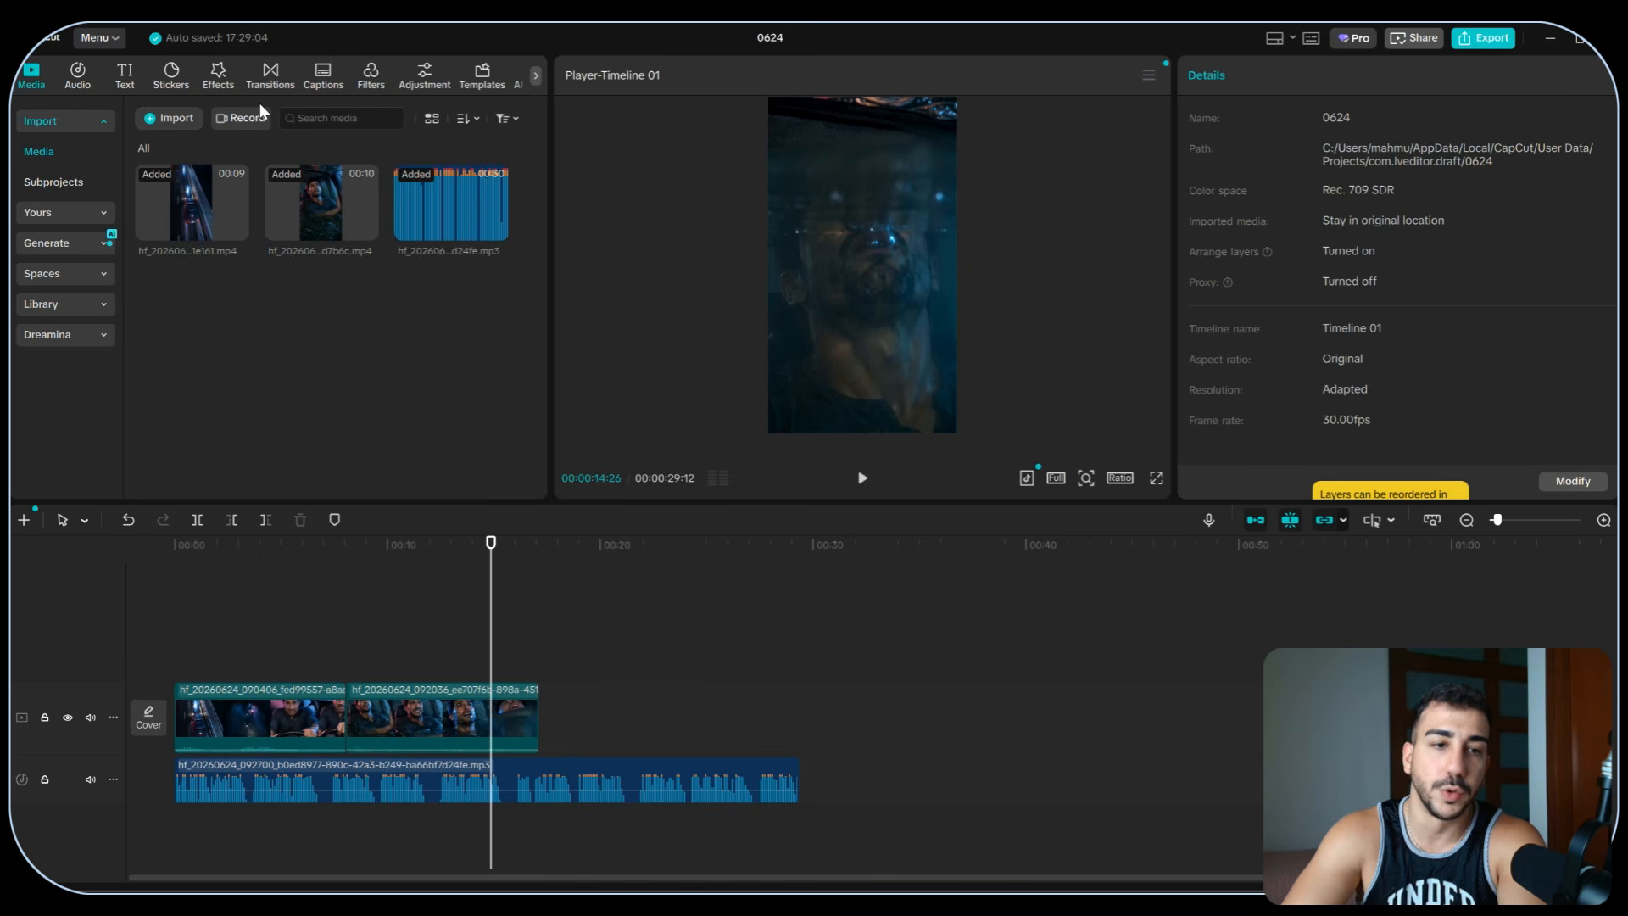
- Generate automatic captions for the voiceover using the plain bold white single-word template from the Trending caption templates
left_click(324, 74)
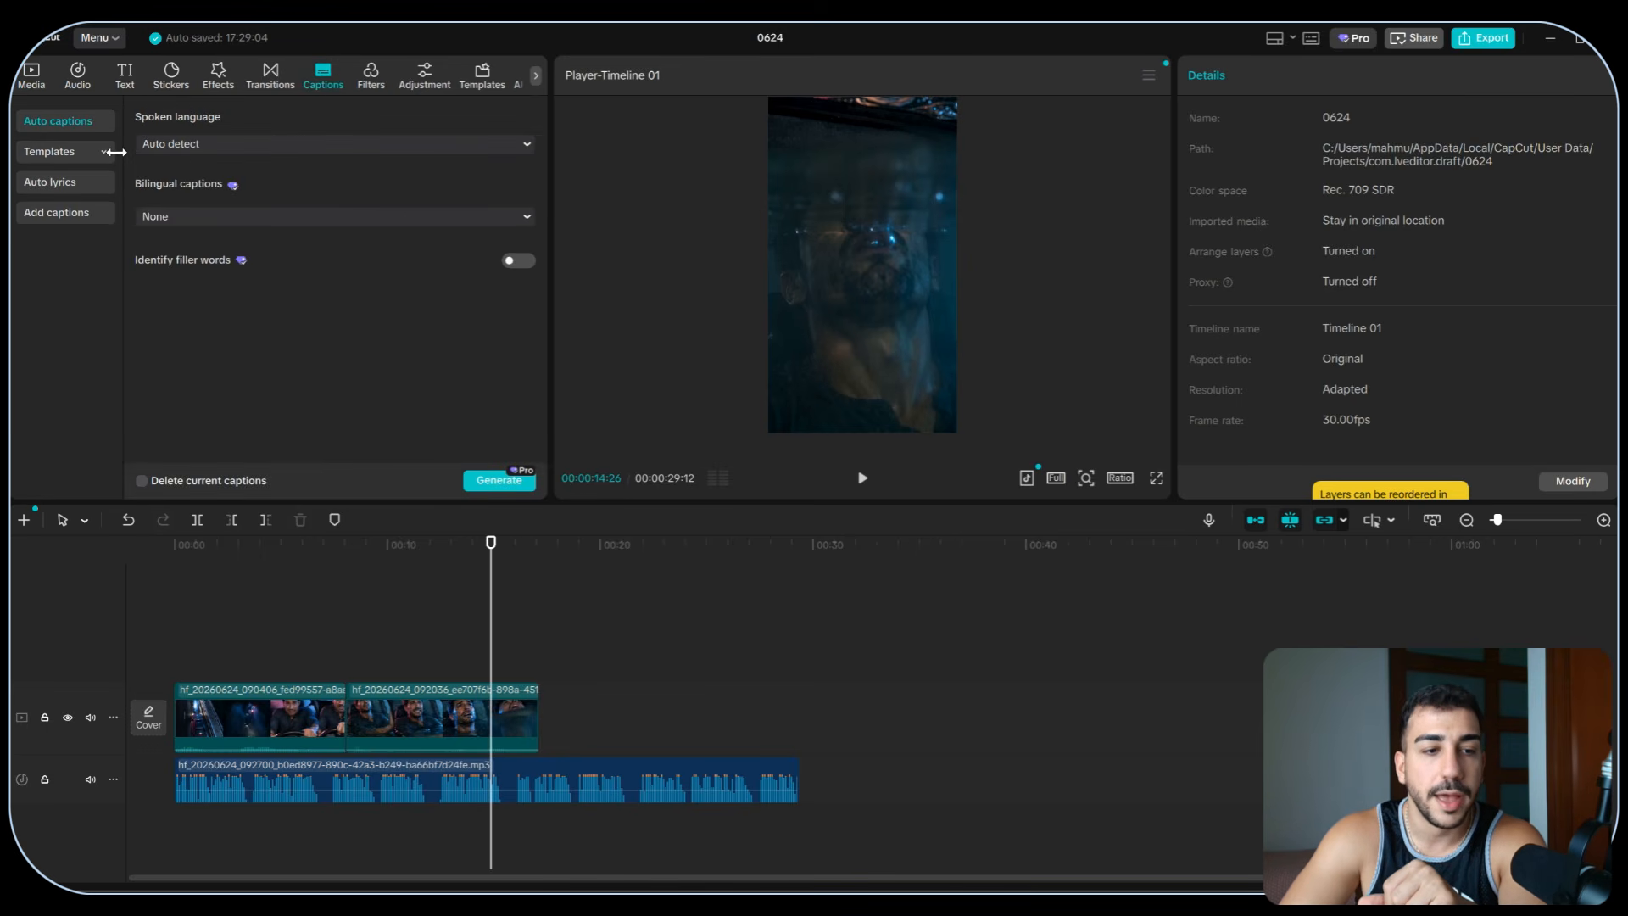
left_click(65, 156)
scroll(404, 248, "down", 2)
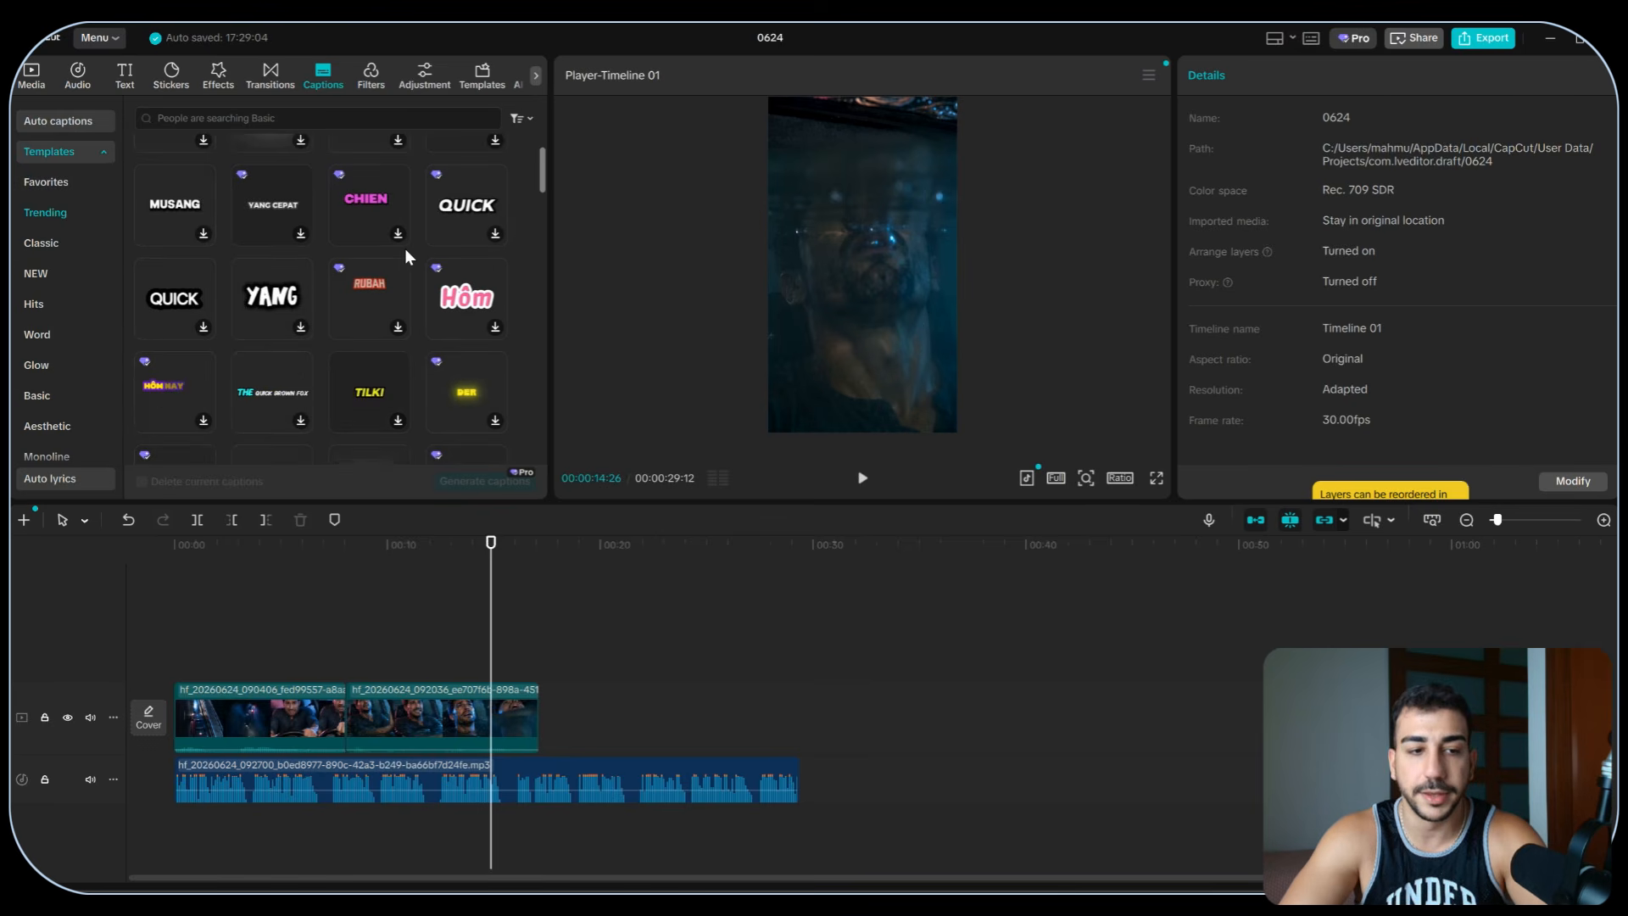
scroll(403, 271, "down", 3)
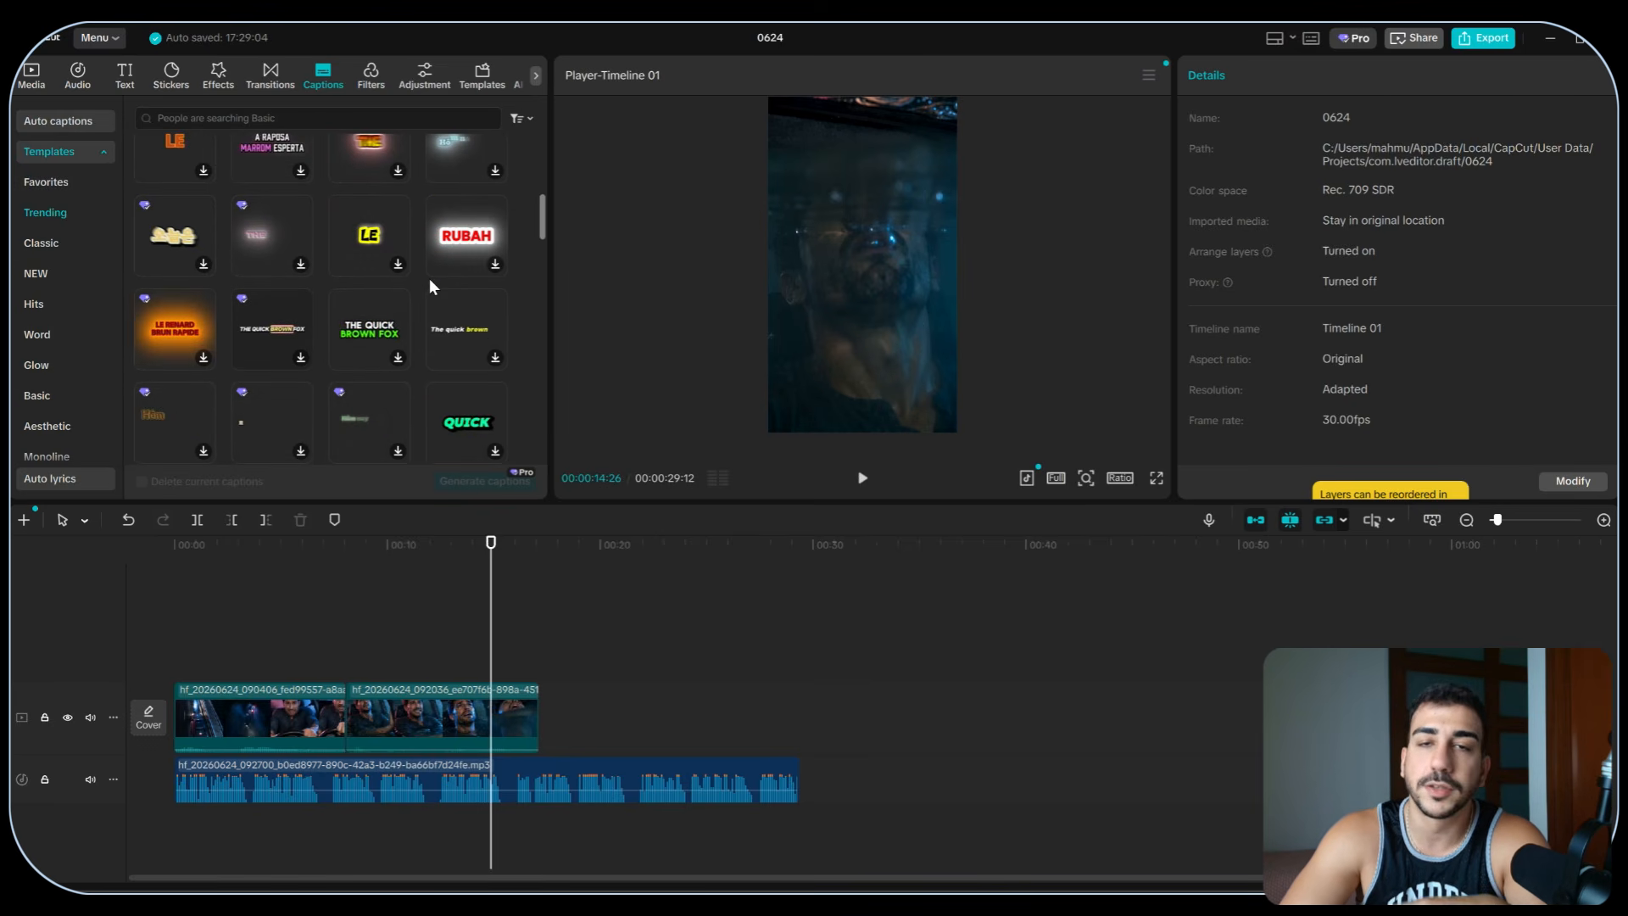
scroll(410, 297, "down", 1)
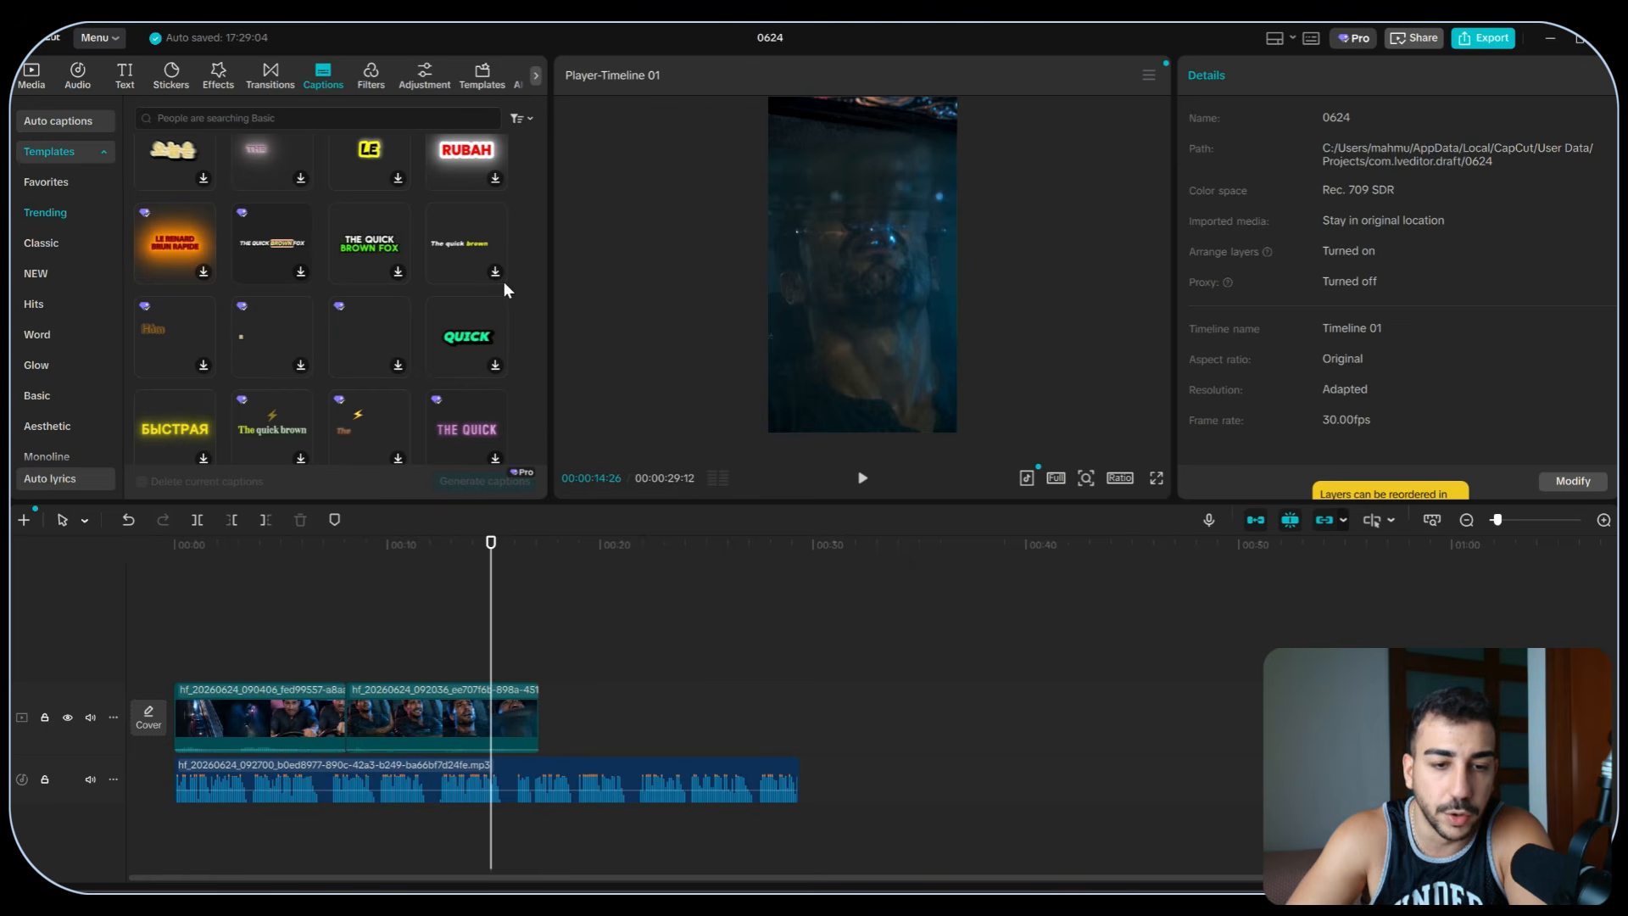
left_click_drag(550, 285, 625, 288)
scroll(473, 324, "down", 3)
scroll(472, 324, "down", 1)
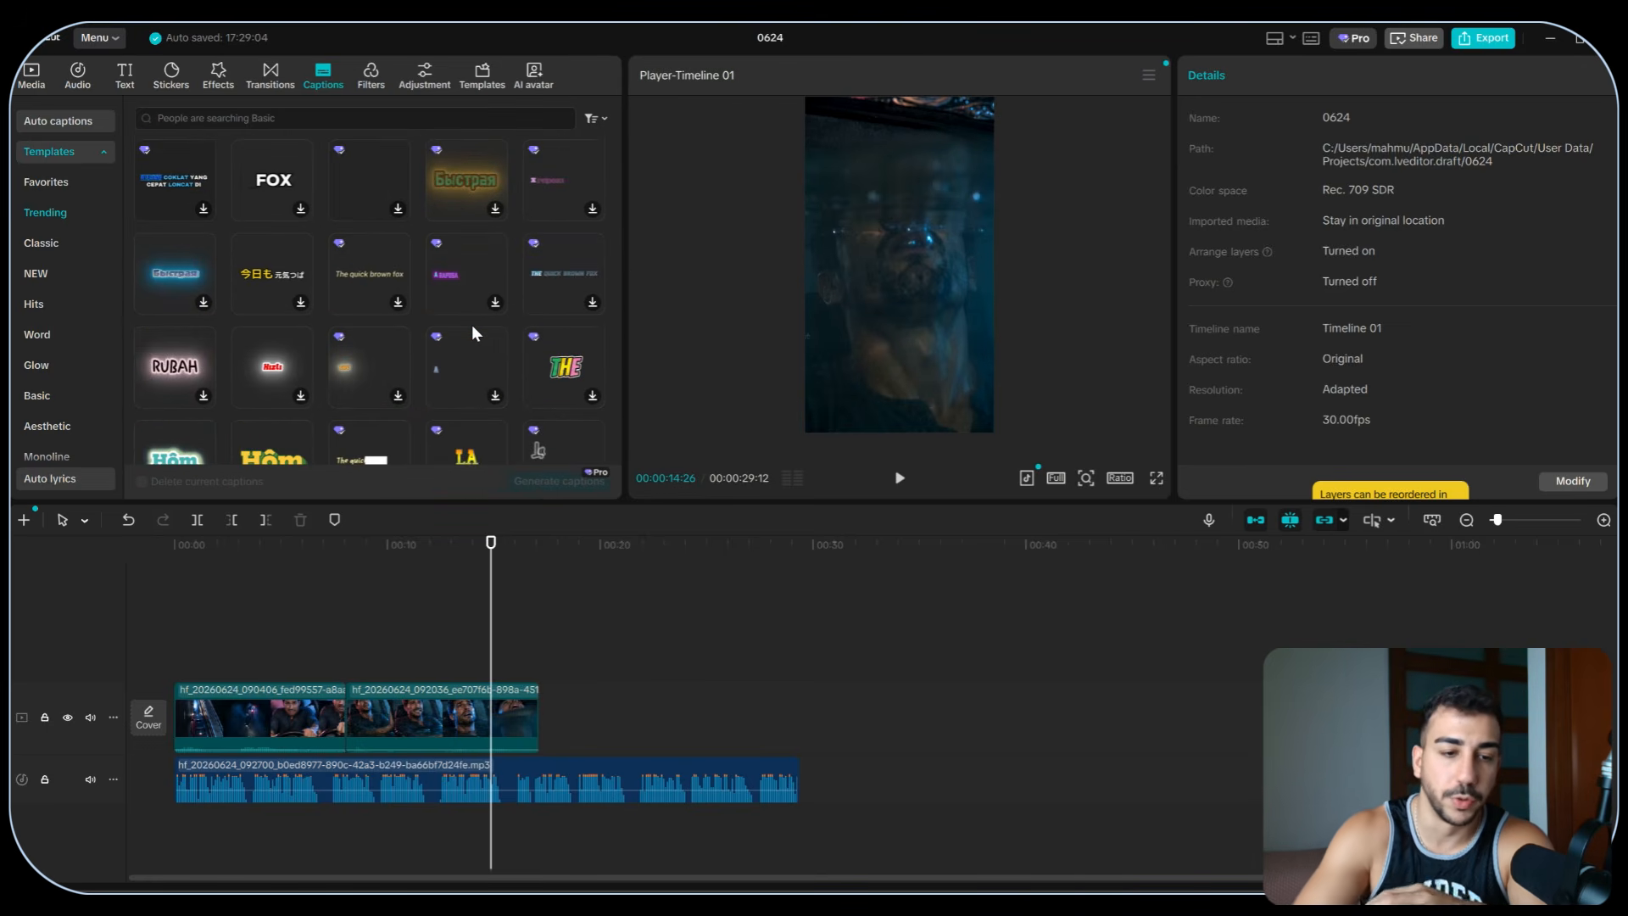
scroll(481, 324, "up", 2)
left_click(273, 351)
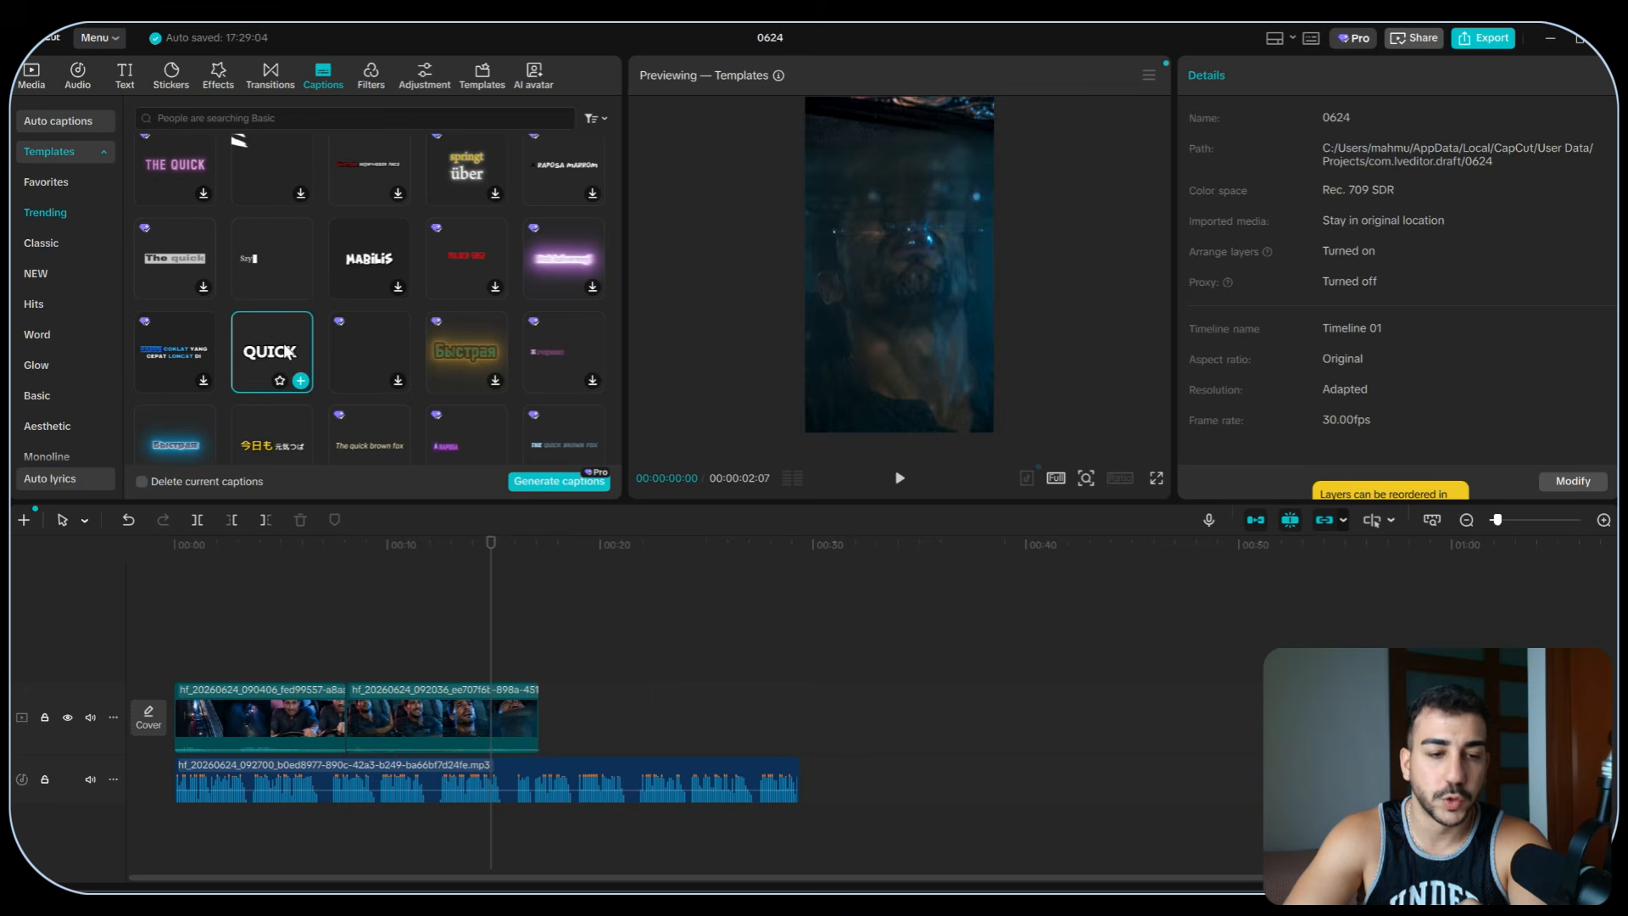
left_click(567, 481)
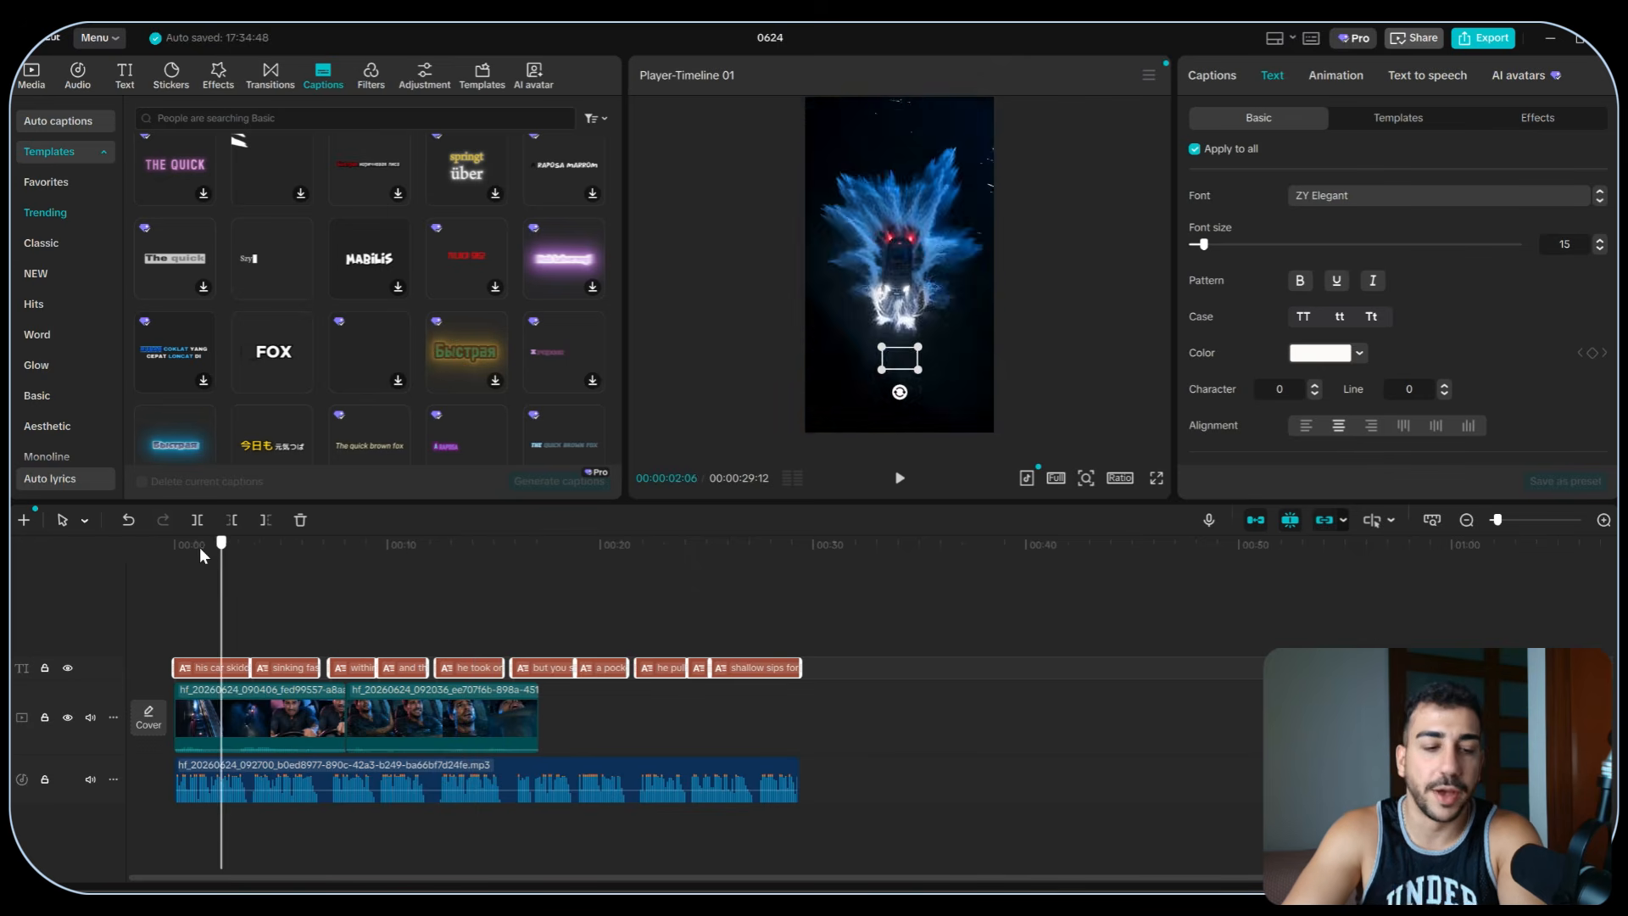
- View the captioned video in full screen near its start to check the caption style and placement
left_click(1155, 480)
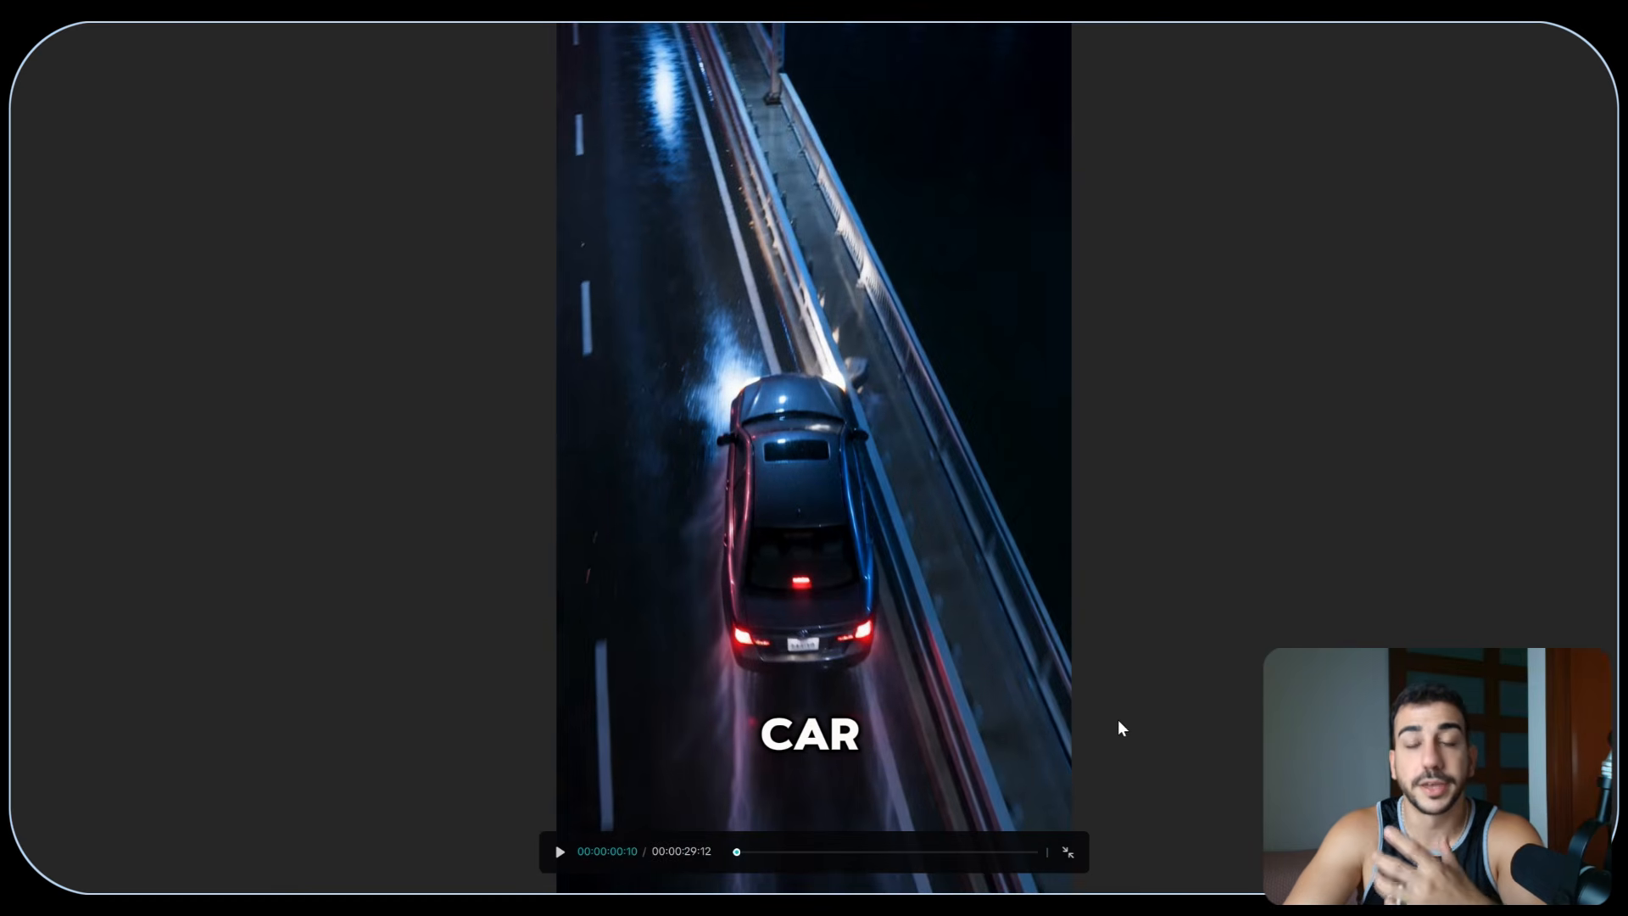